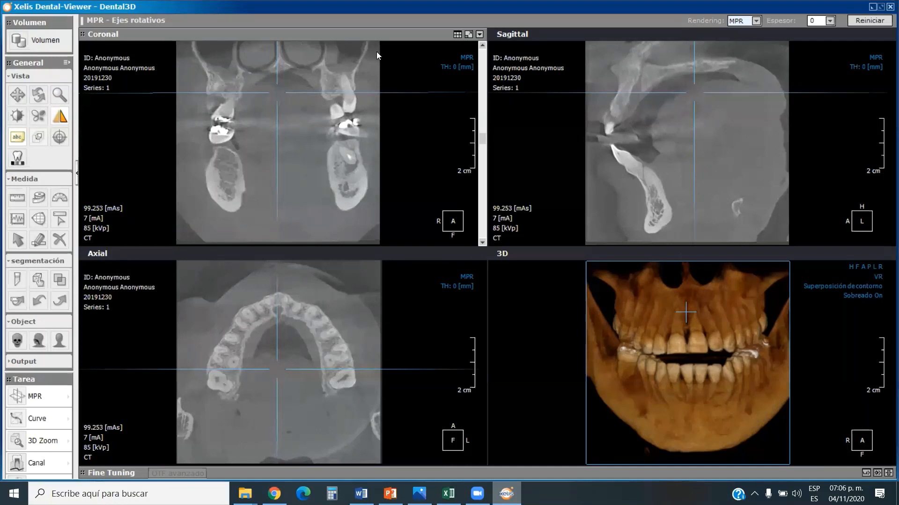
# Browse the coronal slices through the molar region to examine the teeth and the mandible on both sides.
pyautogui.scroll(5, 320, 166)
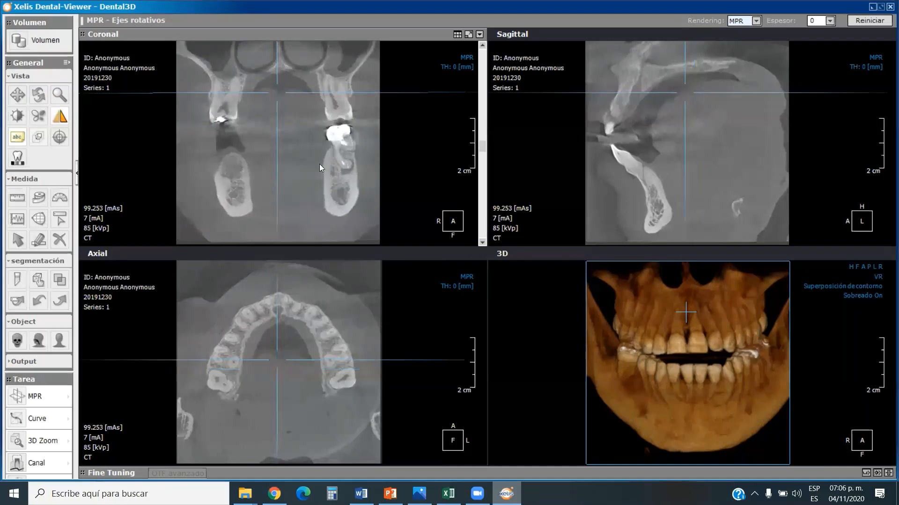
pyautogui.scroll(4, 319, 164)
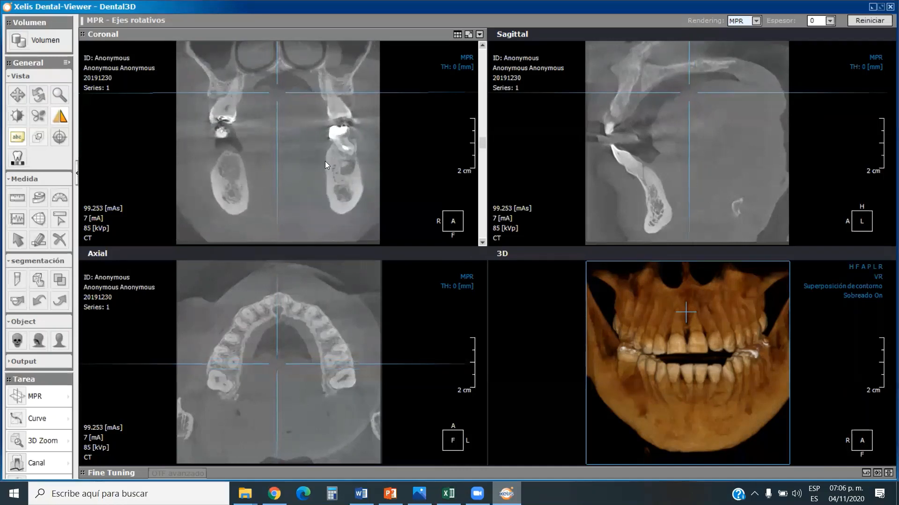
pyautogui.scroll(4, 339, 163)
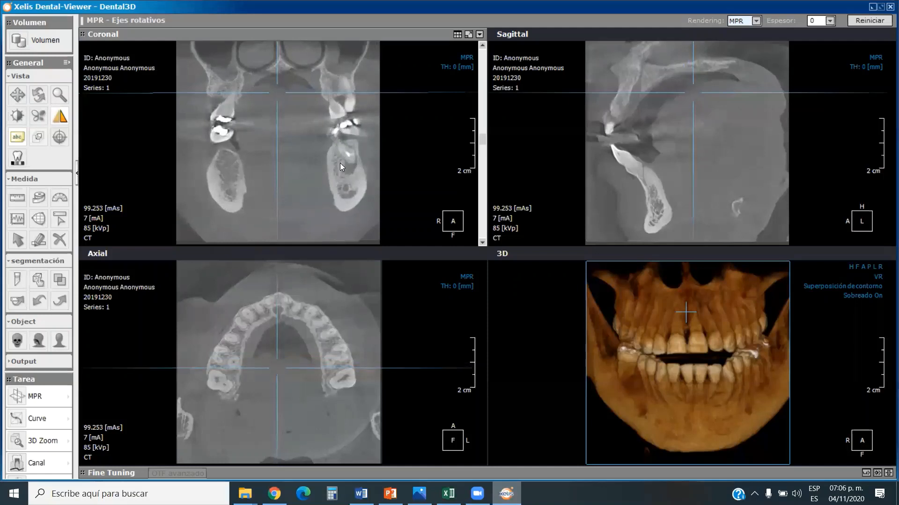
pyautogui.scroll(4, 339, 163)
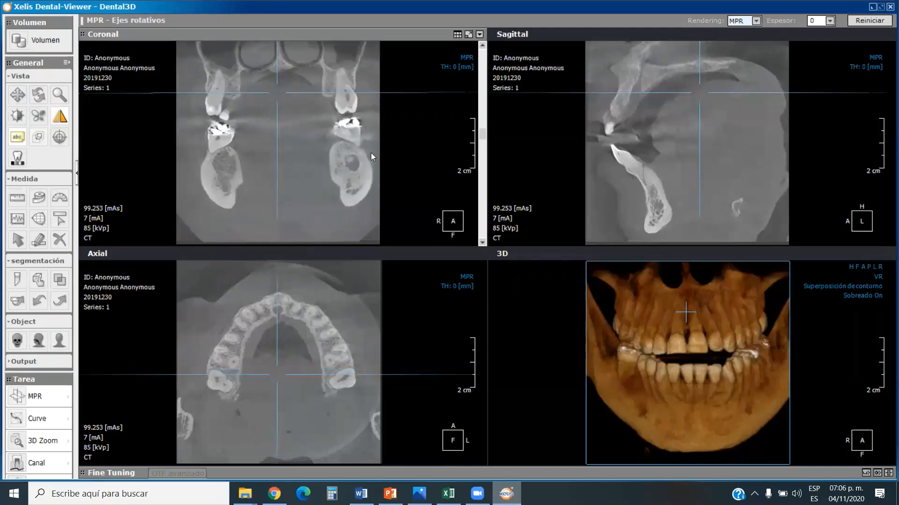
pyautogui.click(482, 242)
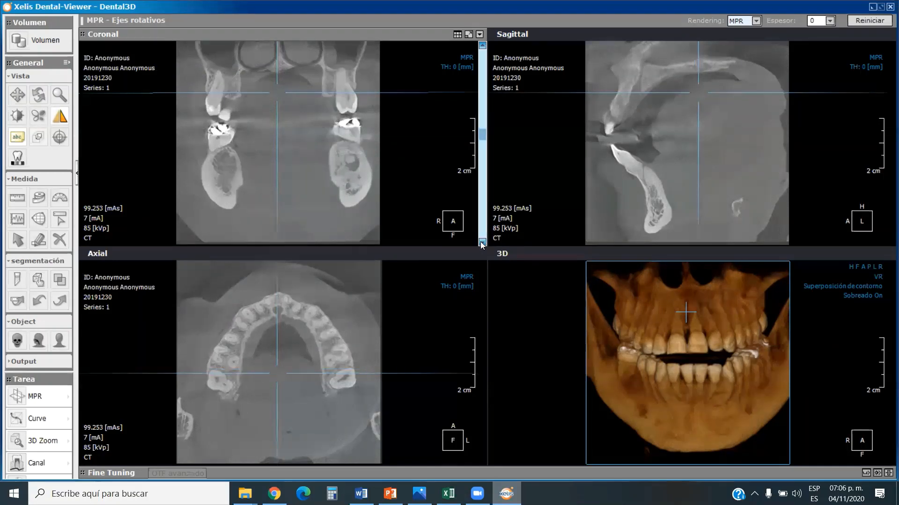
pyautogui.click(482, 242)
pyautogui.click(482, 242)
pyautogui.click(482, 242)
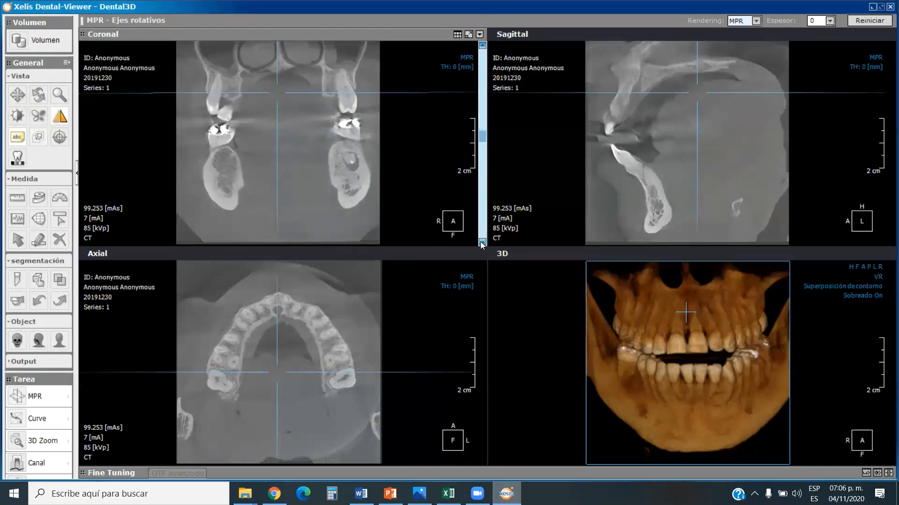
pyautogui.click(482, 242)
pyautogui.click(482, 242)
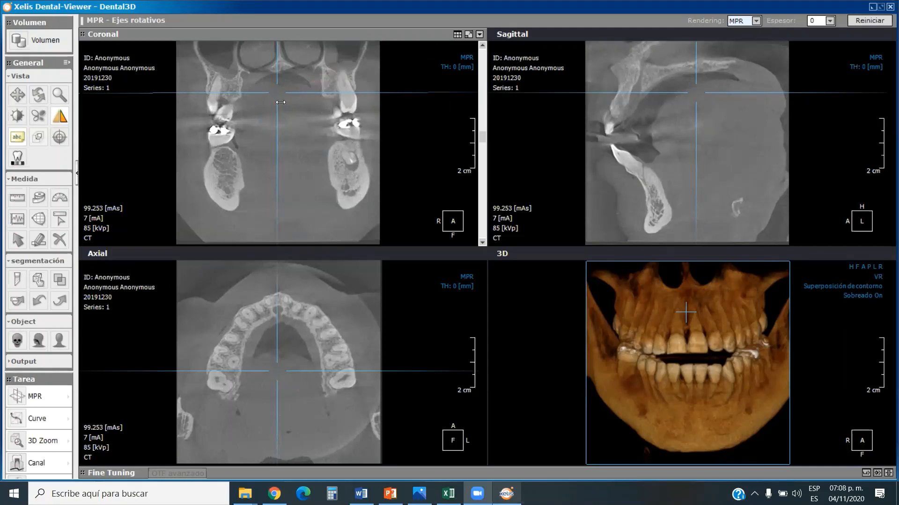
# Rotate the 3D skull model freely to inspect the dental arches, then restore its anterior view.
pyautogui.click(632, 380)
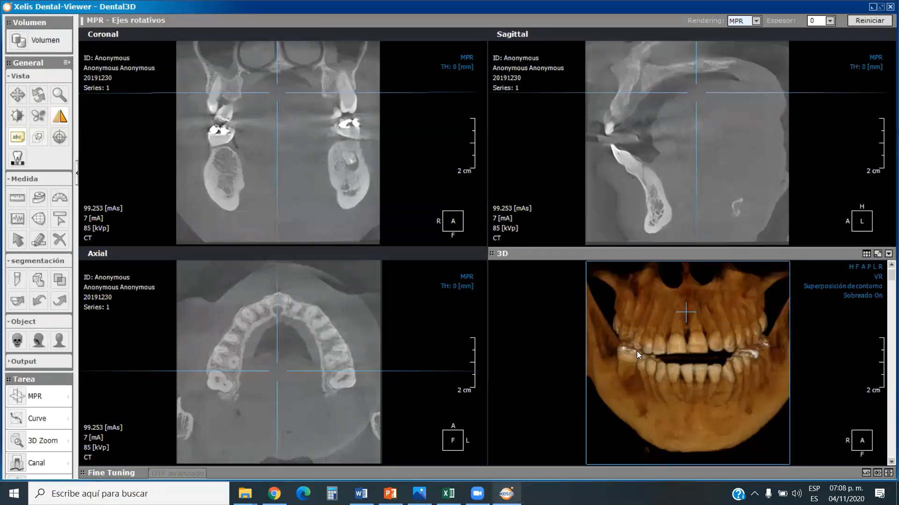
pyautogui.click(327, 183)
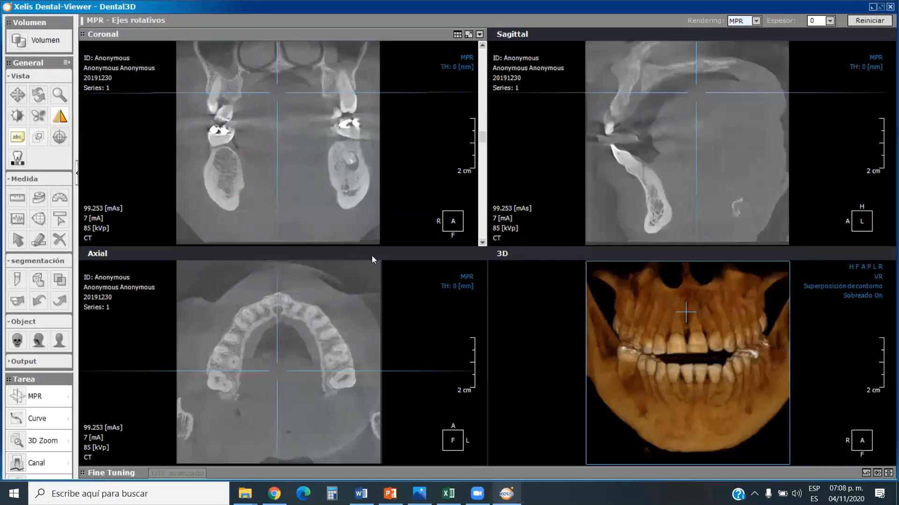
pyautogui.click(556, 279)
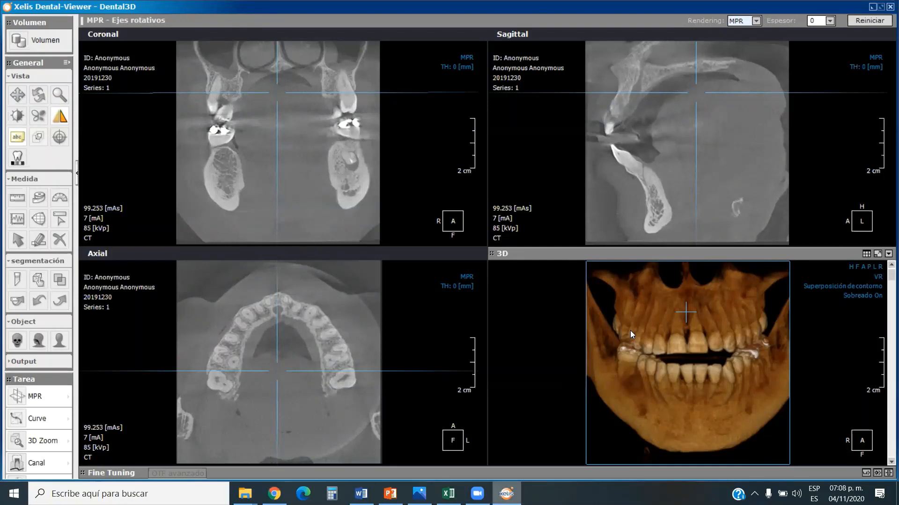
pyautogui.moveTo(630, 330)
pyautogui.mouseDown()
pyautogui.moveTo(708, 332)
pyautogui.moveTo(549, 329)
pyautogui.moveTo(645, 336)
pyautogui.moveTo(638, 329)
pyautogui.mouseUp()
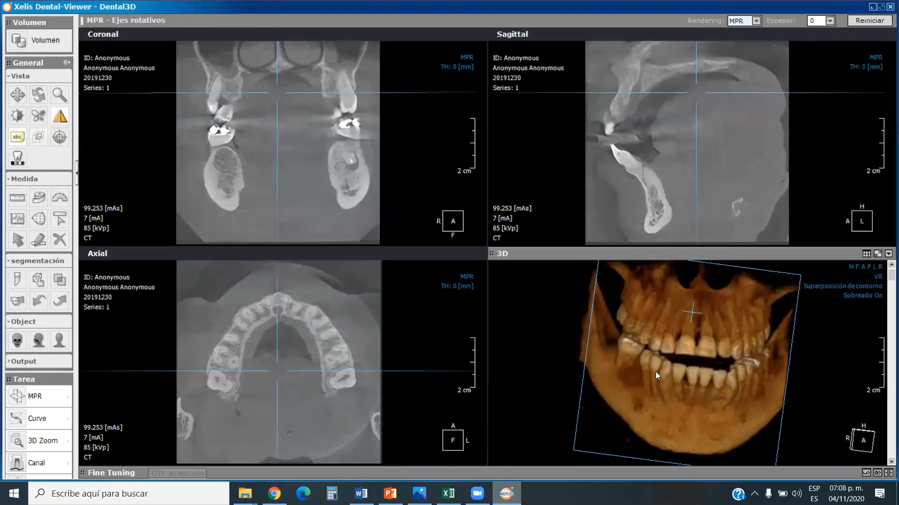
pyautogui.moveTo(655, 371); pyautogui.dragTo(710, 336)
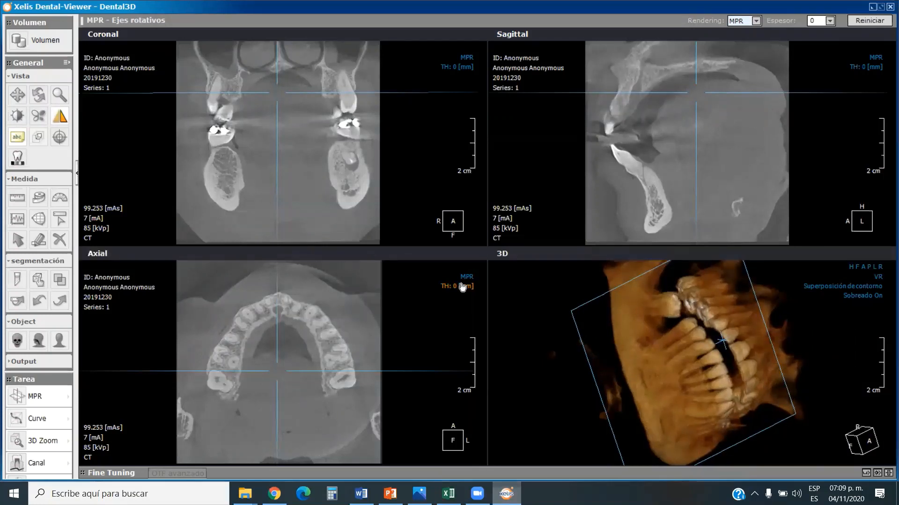
pyautogui.moveTo(681, 319); pyautogui.dragTo(667, 314)
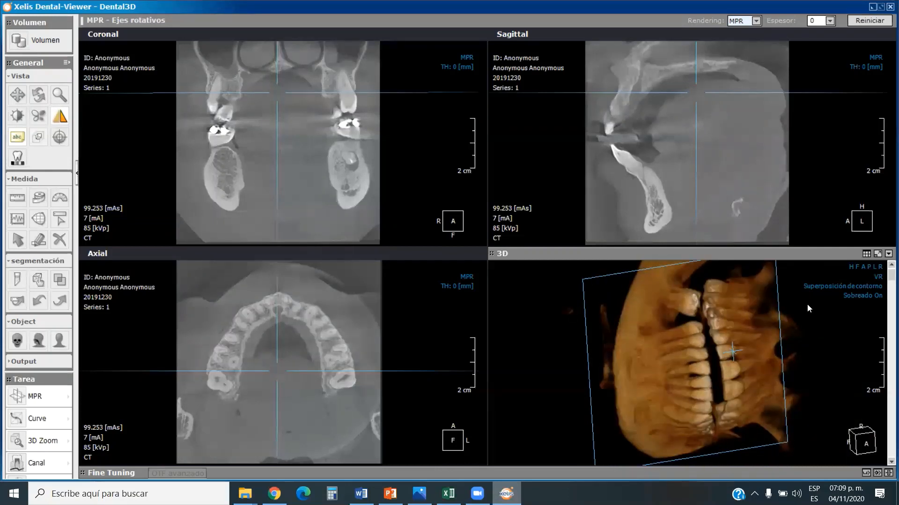
pyautogui.click(864, 267)
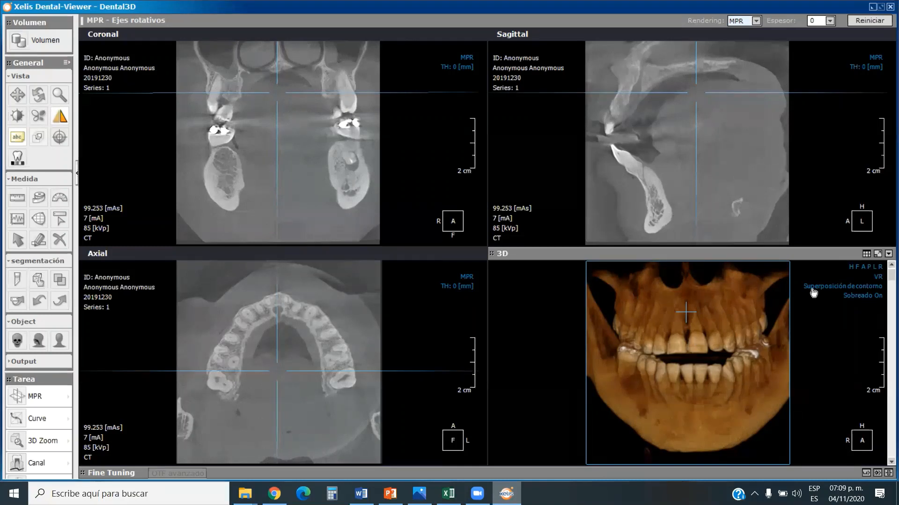
# Show the 3D model in the posterior, left, right, inferior and superior standard views, ending in the anterior view.
pyautogui.click(868, 271)
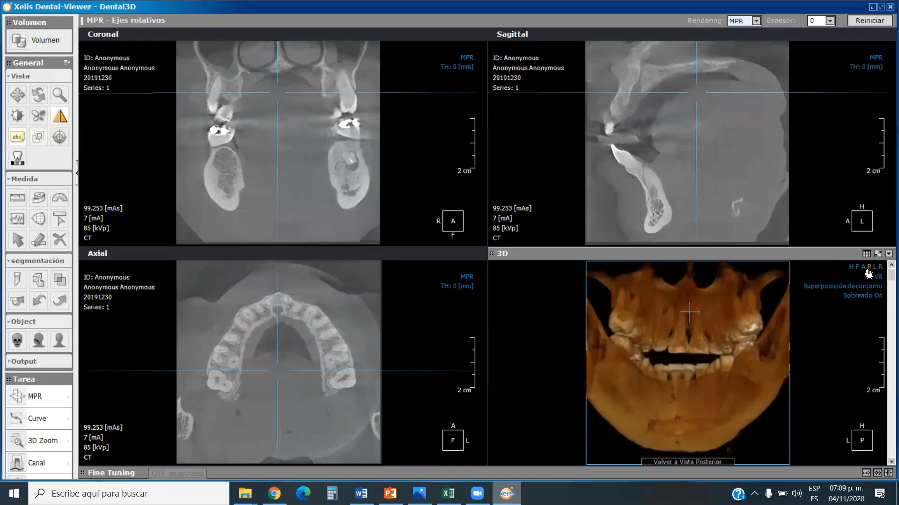
pyautogui.click(874, 273)
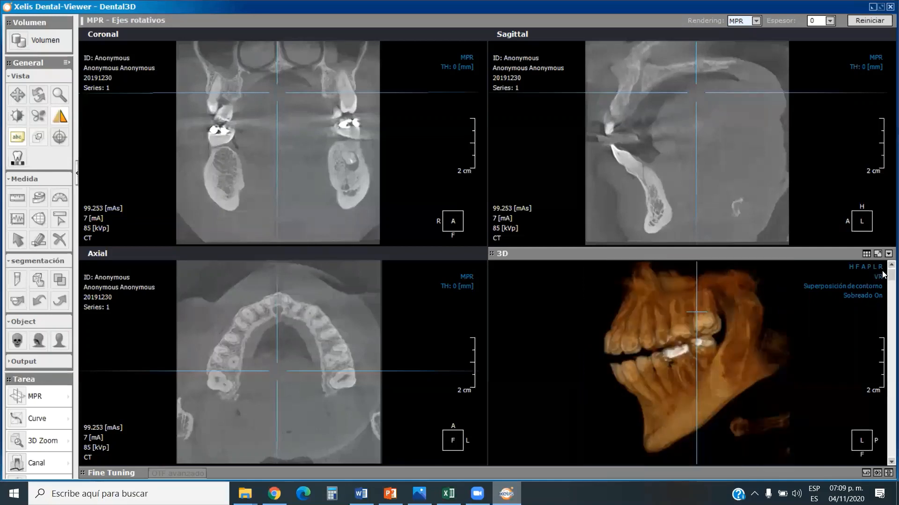
pyautogui.click(880, 270)
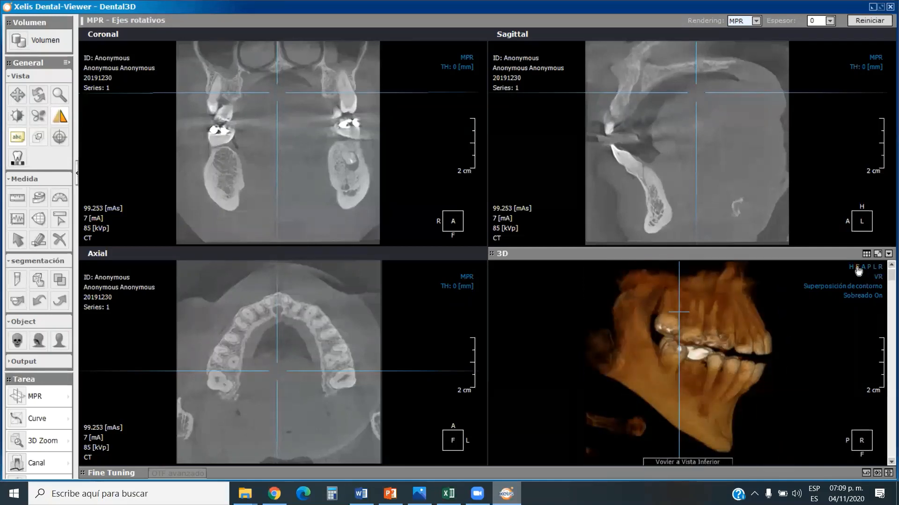
pyautogui.click(858, 271)
pyautogui.click(853, 271)
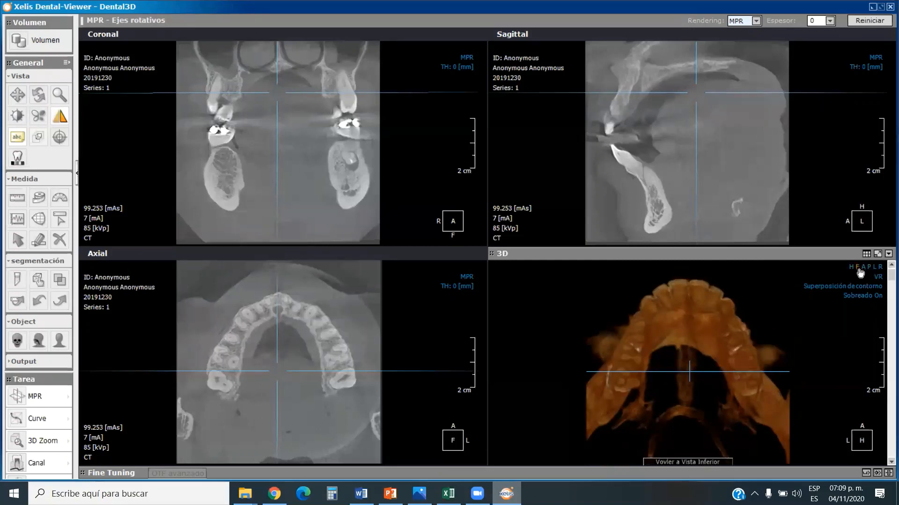
pyautogui.click(862, 270)
pyautogui.moveTo(692, 323); pyautogui.dragTo(707, 338)
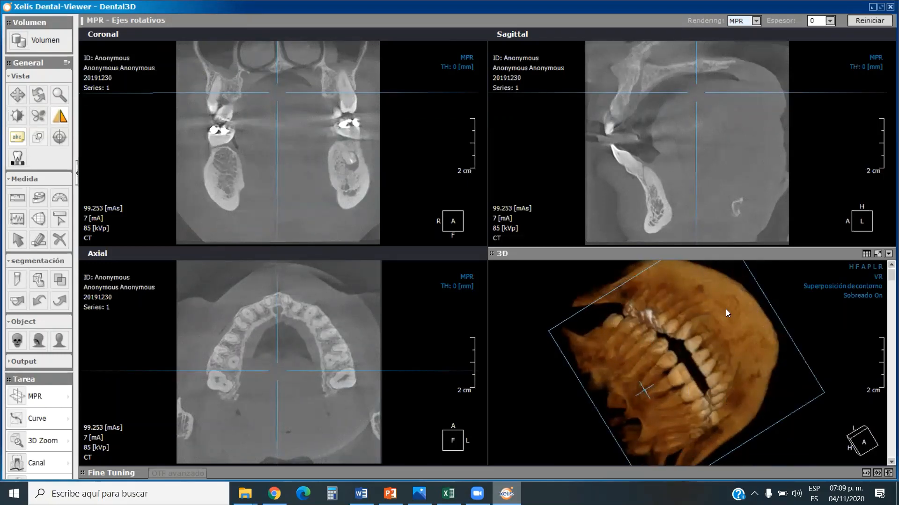
pyautogui.click(863, 268)
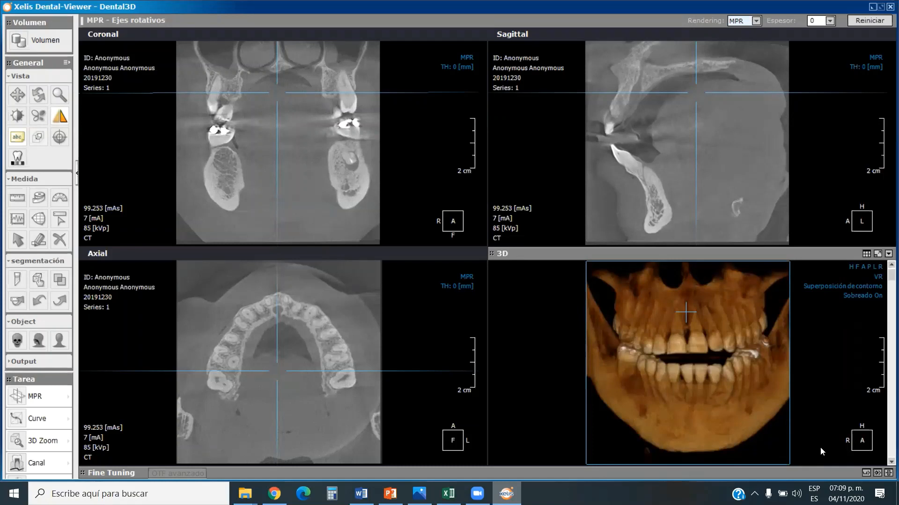
# Rotate the 3D model to examine the right and left sides of the jaws, ending near the front.
pyautogui.moveTo(629, 386); pyautogui.dragTo(696, 389)
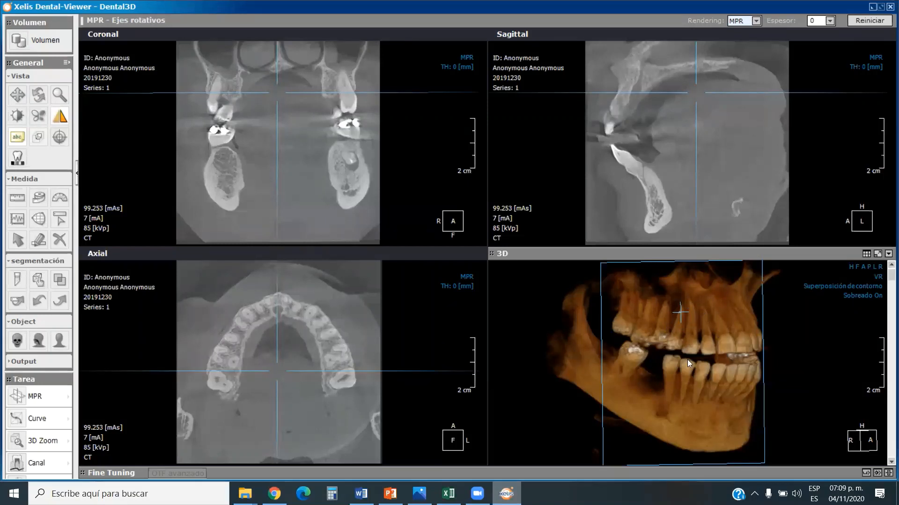
pyautogui.moveTo(725, 371); pyautogui.dragTo(713, 371)
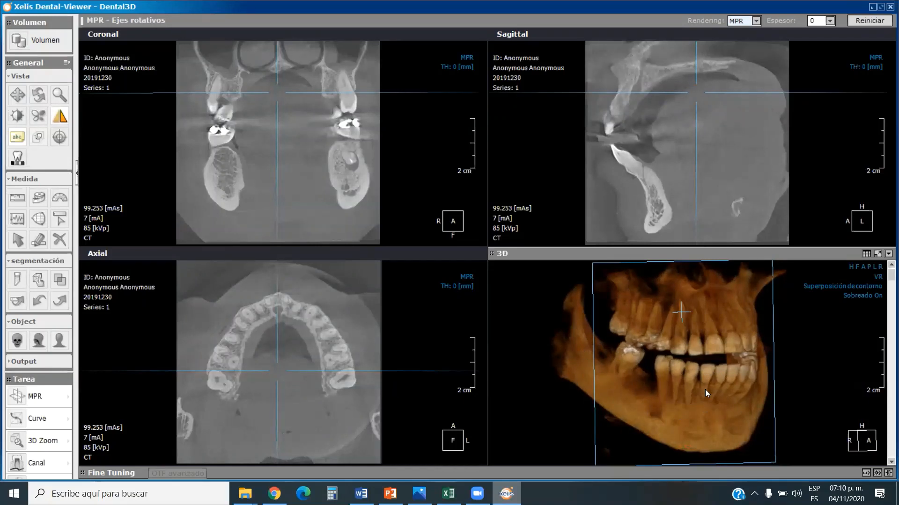
pyautogui.moveTo(728, 360); pyautogui.dragTo(656, 364)
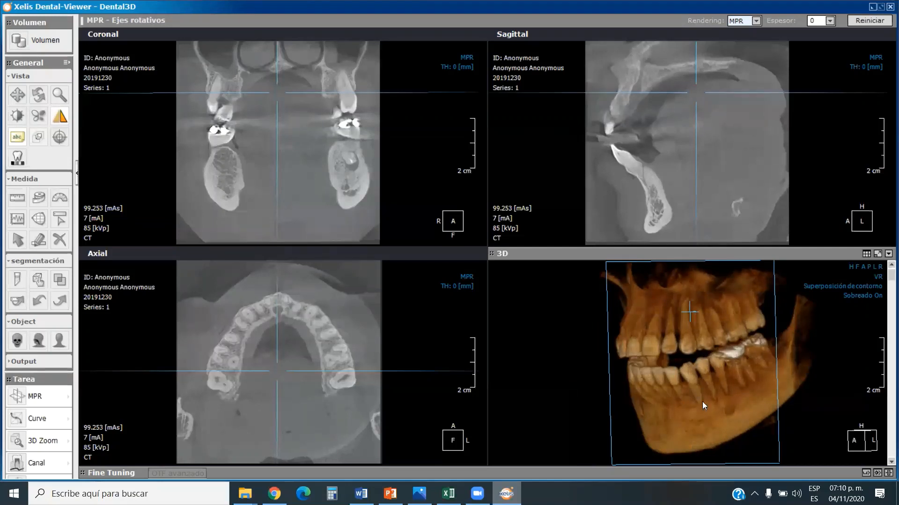
pyautogui.moveTo(674, 344); pyautogui.dragTo(735, 342)
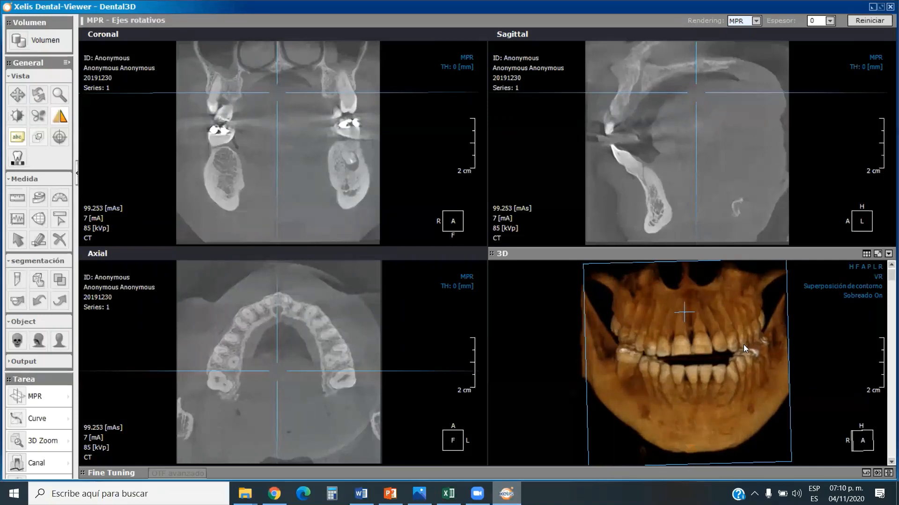
# Apply the CT opacity preset Bone_01 to the 3D model and turn it to show the right side.
pyautogui.click(866, 474)
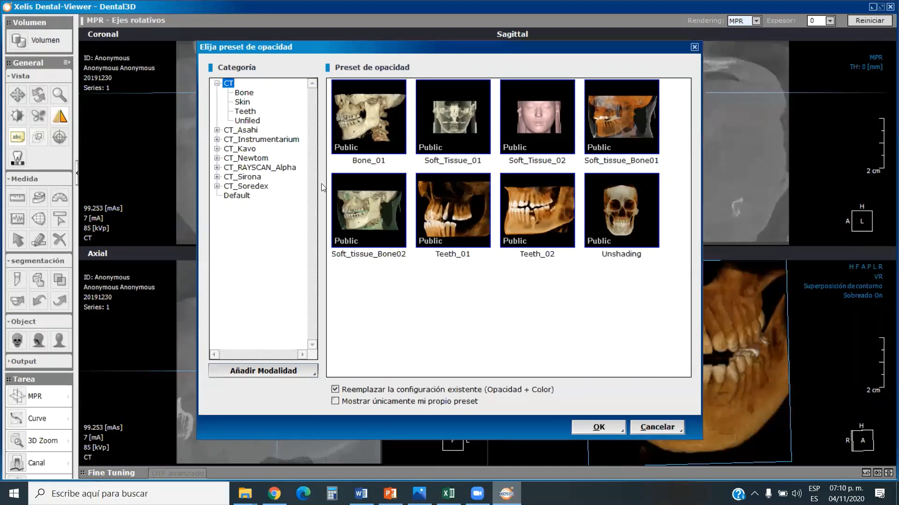
pyautogui.click(358, 118)
pyautogui.click(601, 428)
pyautogui.moveTo(659, 340); pyautogui.dragTo(697, 343)
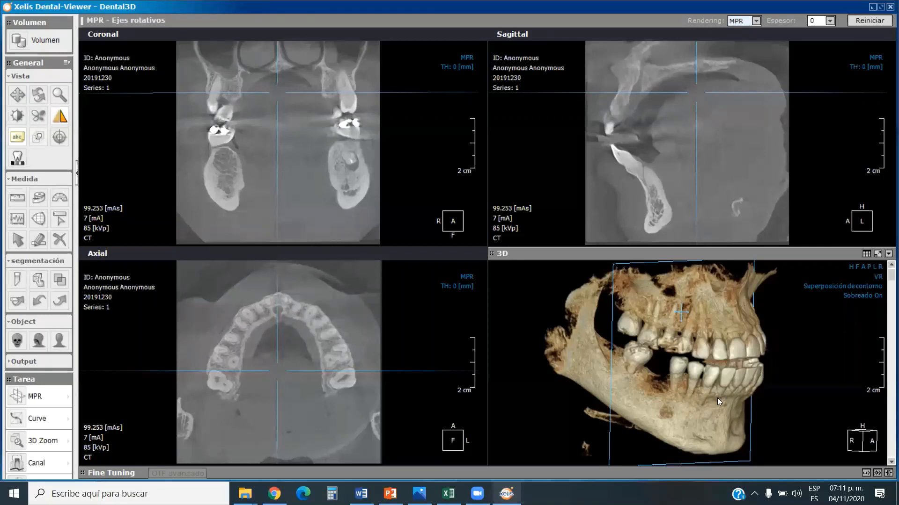
# Vary the 3D rendering with the windowing tool (Ventanas), from showing soft tissue over the face to isolating the teeth.
pyautogui.click(17, 117)
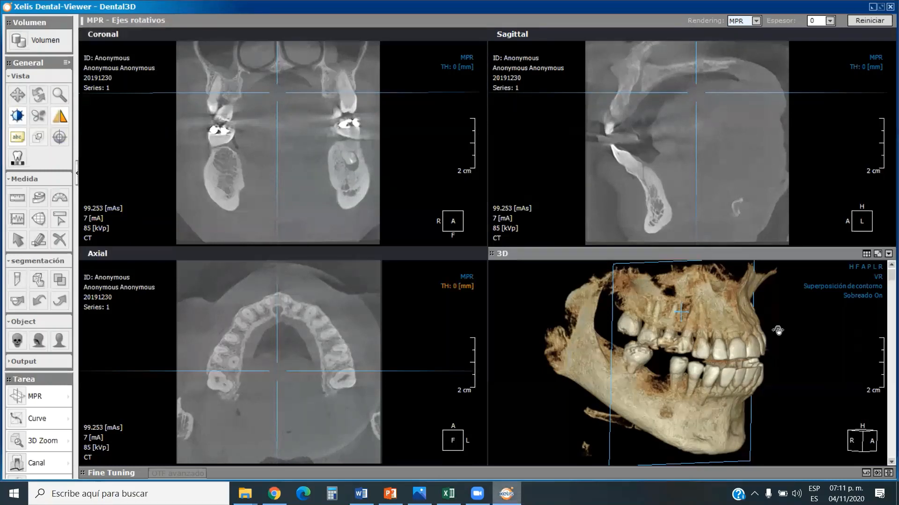
pyautogui.moveTo(798, 333); pyautogui.dragTo(678, 330)
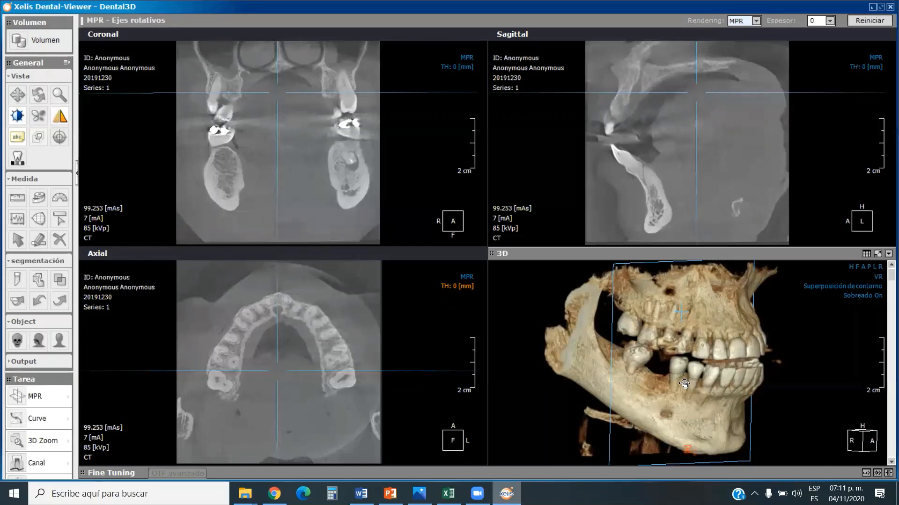
pyautogui.moveTo(684, 384); pyautogui.dragTo(590, 371)
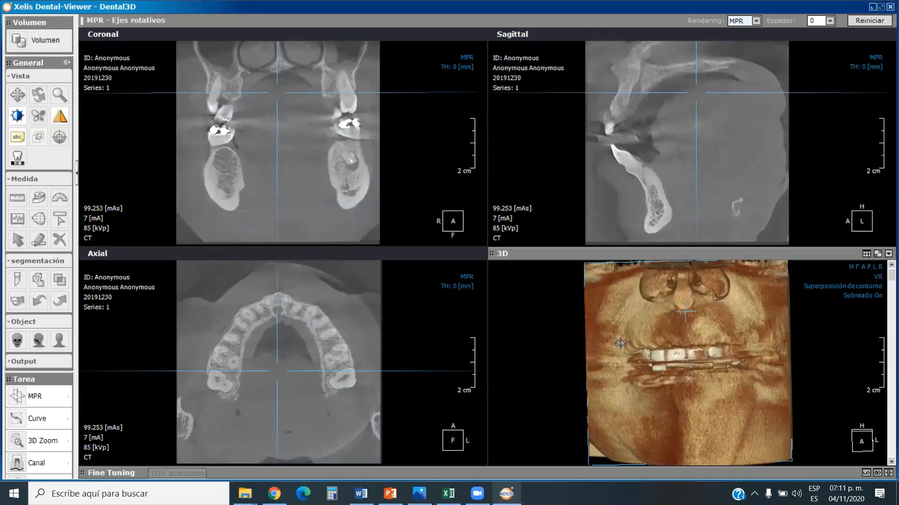
pyautogui.moveTo(620, 344); pyautogui.dragTo(778, 341)
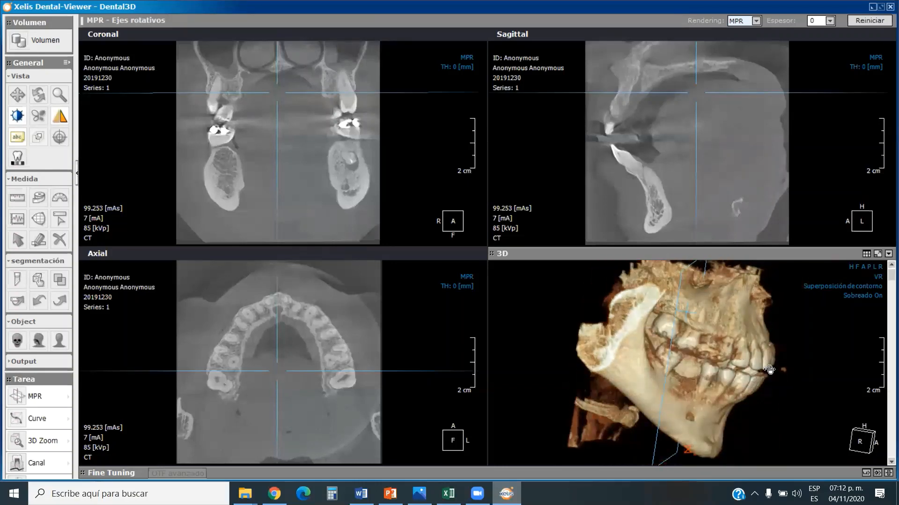
pyautogui.moveTo(770, 369); pyautogui.dragTo(630, 349)
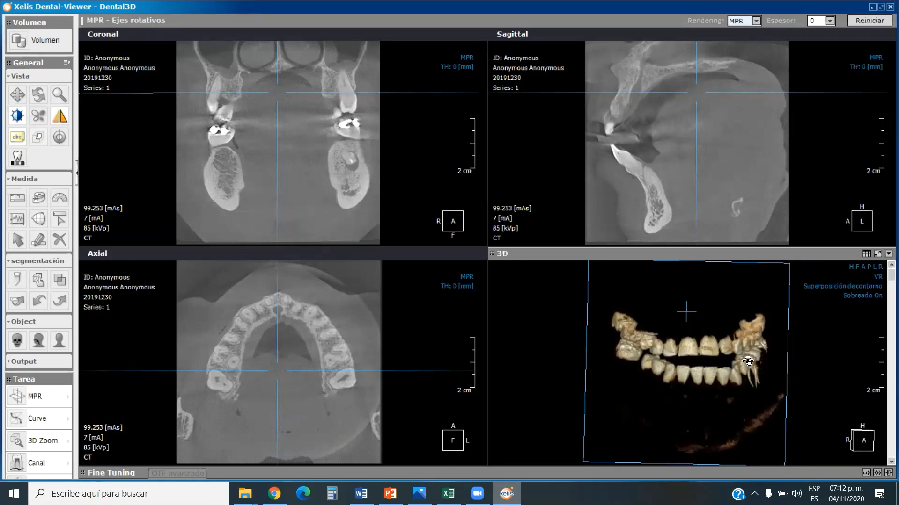
# Readjust the 3D windowing to show bone and teeth together, with the right side of the mandible facing forward.
pyautogui.moveTo(747, 362); pyautogui.dragTo(711, 361)
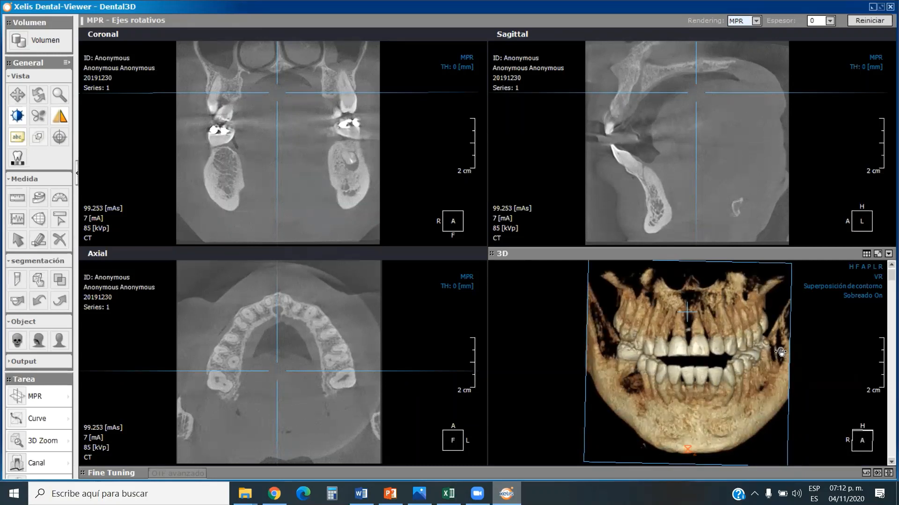
pyautogui.moveTo(781, 352); pyautogui.dragTo(736, 372)
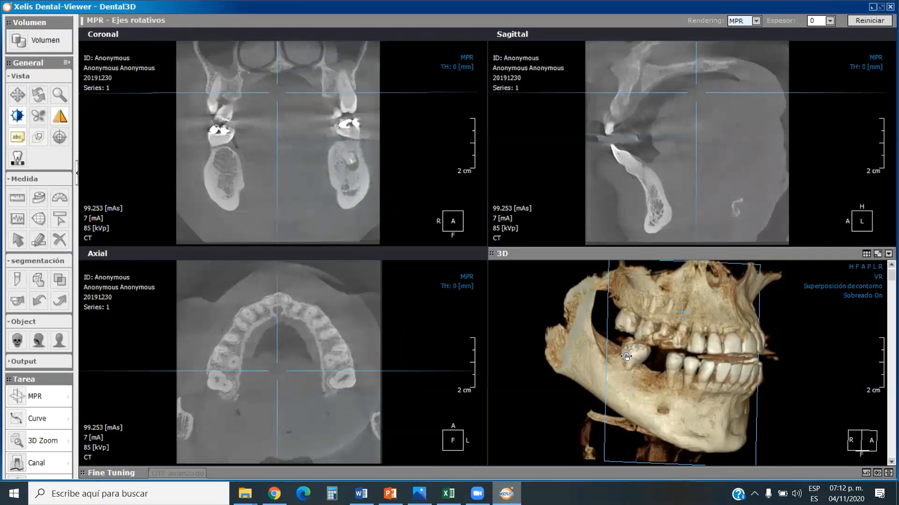
pyautogui.moveTo(626, 357); pyautogui.dragTo(630, 367)
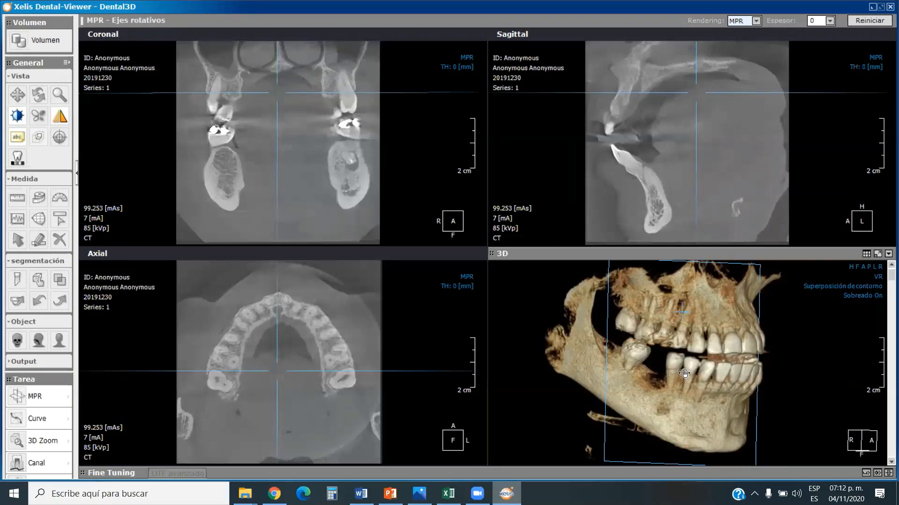
pyautogui.moveTo(664, 380); pyautogui.dragTo(669, 384)
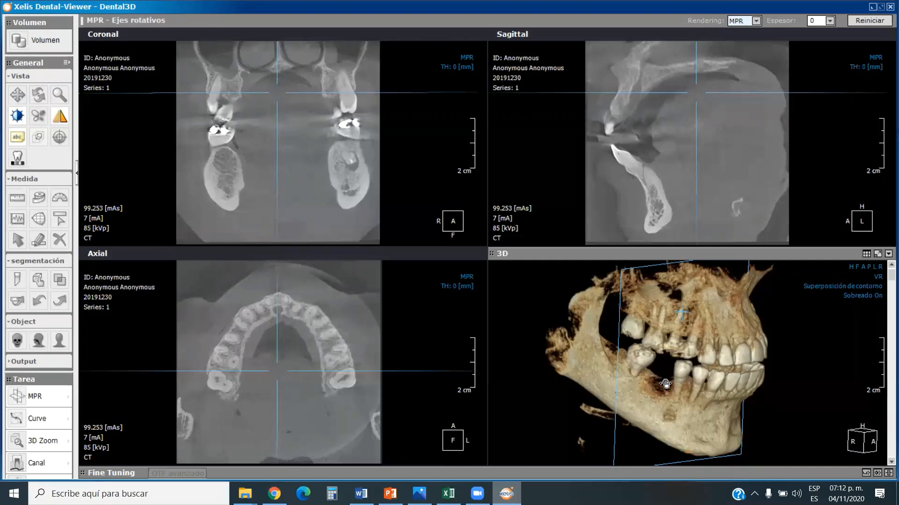
# Turn the 3D model toward the front, align it to the anterior view, and rotate it to show the right side.
pyautogui.moveTo(699, 389); pyautogui.dragTo(682, 380)
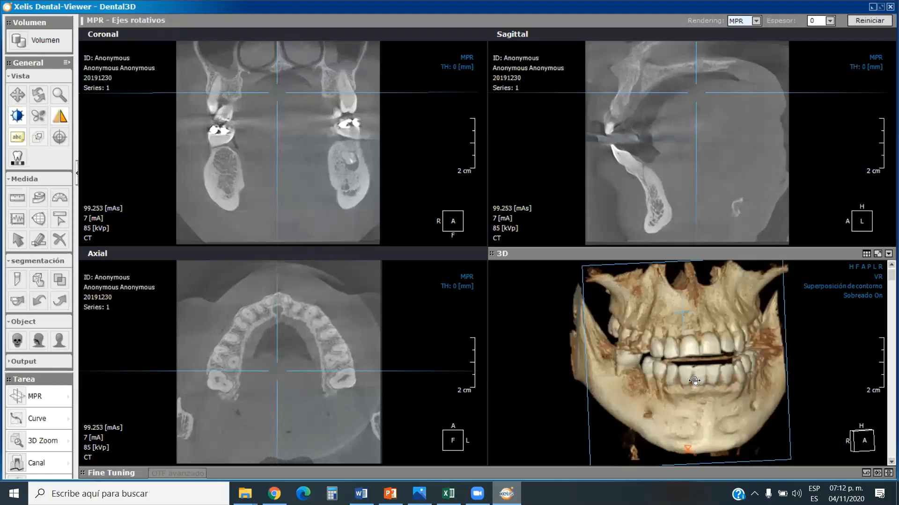
pyautogui.click(862, 267)
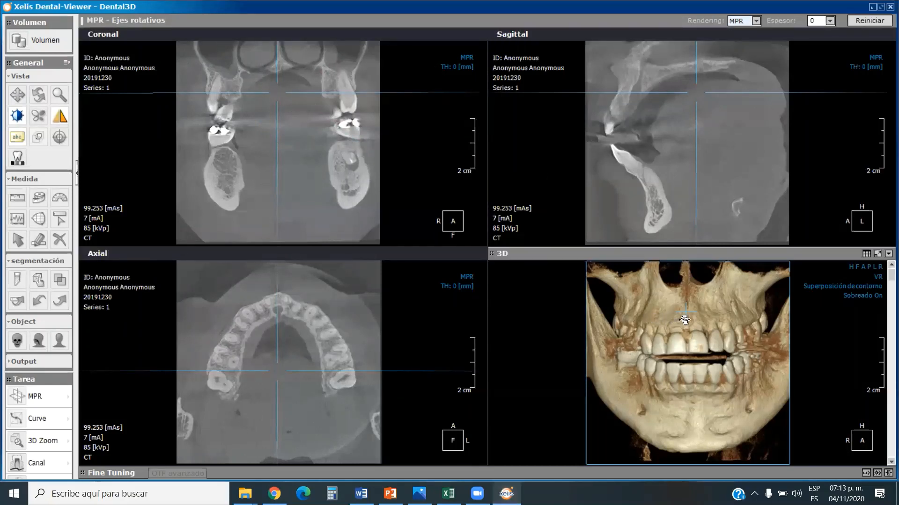
pyautogui.moveTo(674, 331); pyautogui.dragTo(702, 328)
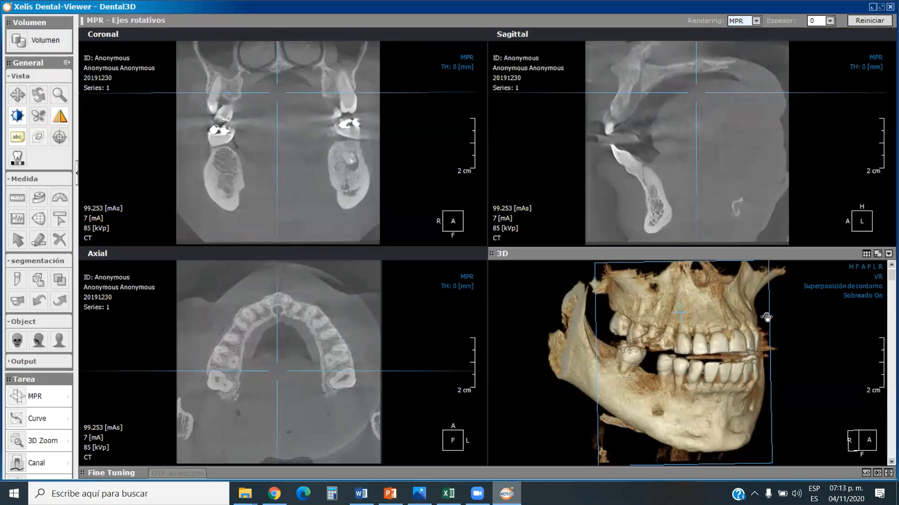
# Apply the CT opacity preset Soft_Tissue_02, face the 3D model forward and adjust its windowing from skin to bone and teeth.
pyautogui.click(866, 473)
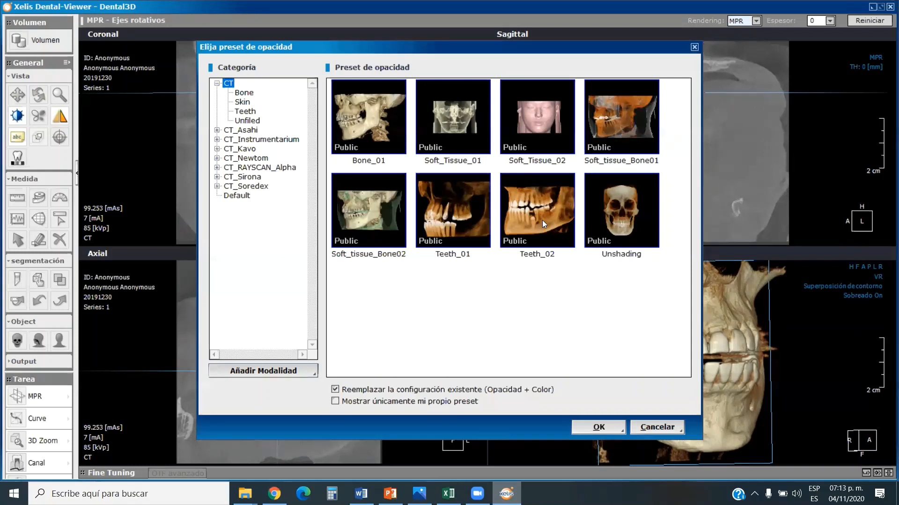
pyautogui.click(538, 125)
pyautogui.click(595, 427)
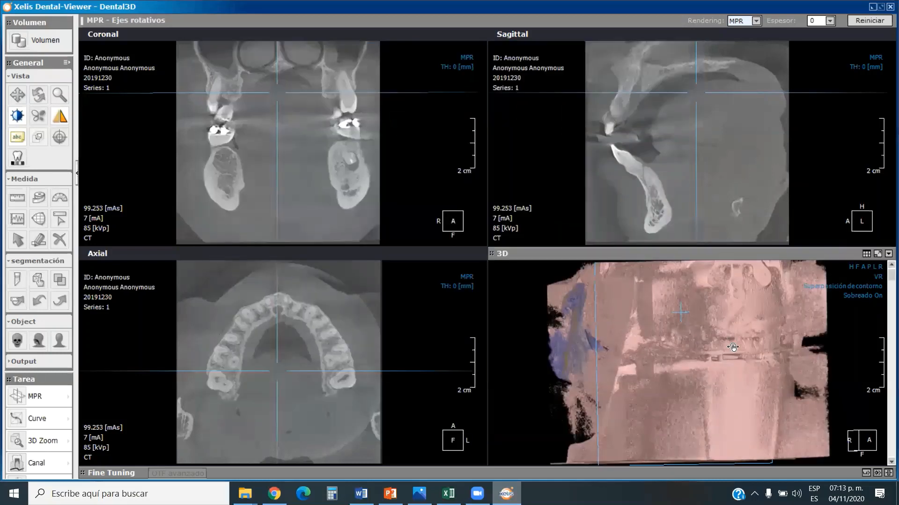
pyautogui.moveTo(732, 347); pyautogui.dragTo(730, 376)
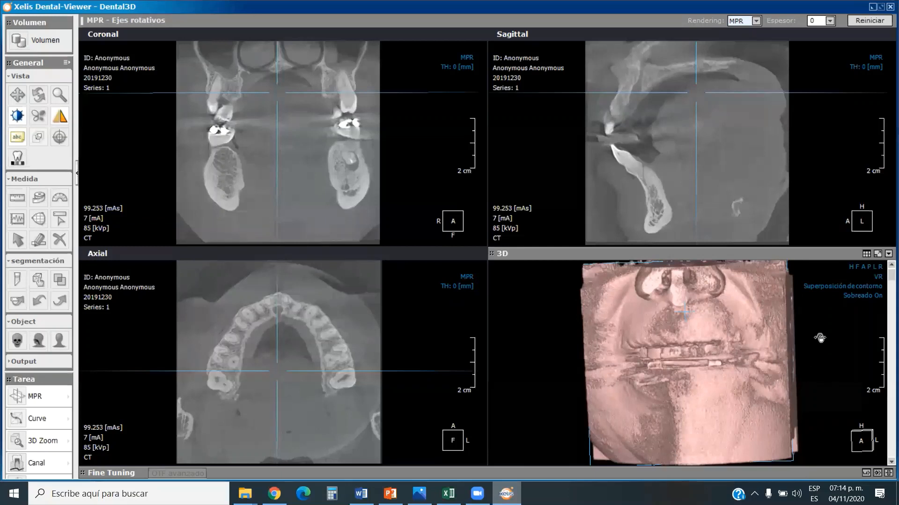
pyautogui.click(414, 323)
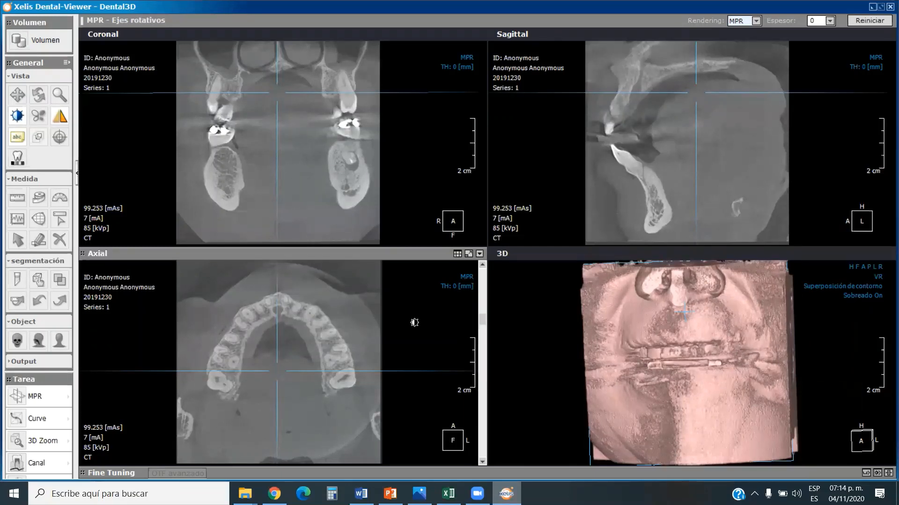
pyautogui.click(690, 331)
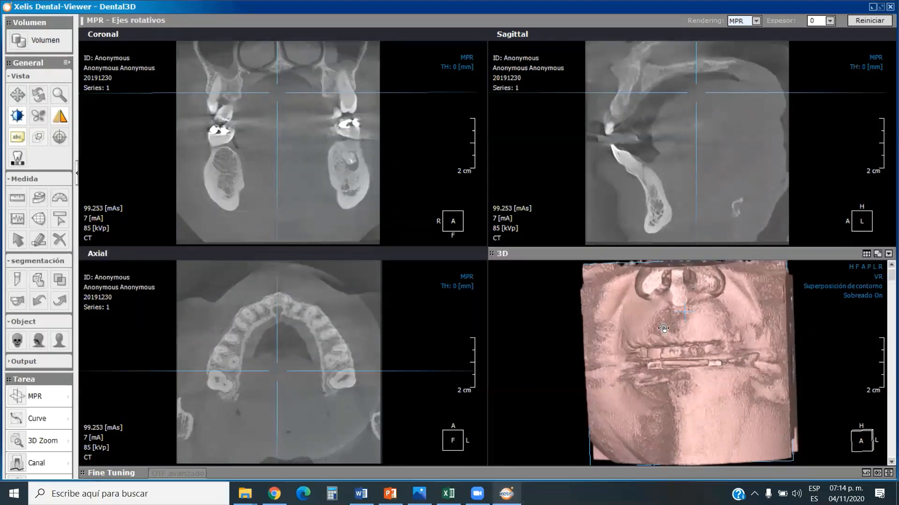
pyautogui.moveTo(664, 328); pyautogui.dragTo(767, 381)
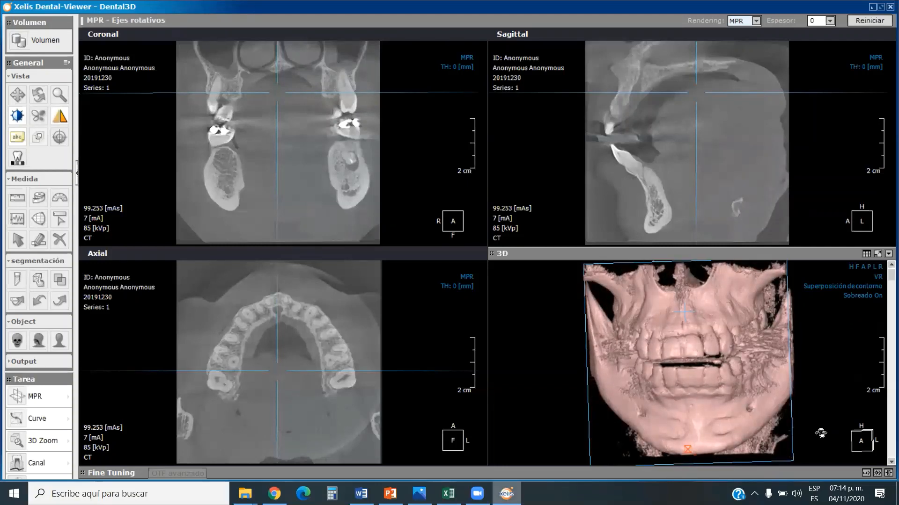
# Apply the CT opacity preset Teeth_02 to the 3D model and align it to the anterior view.
pyautogui.click(866, 473)
pyautogui.click(538, 220)
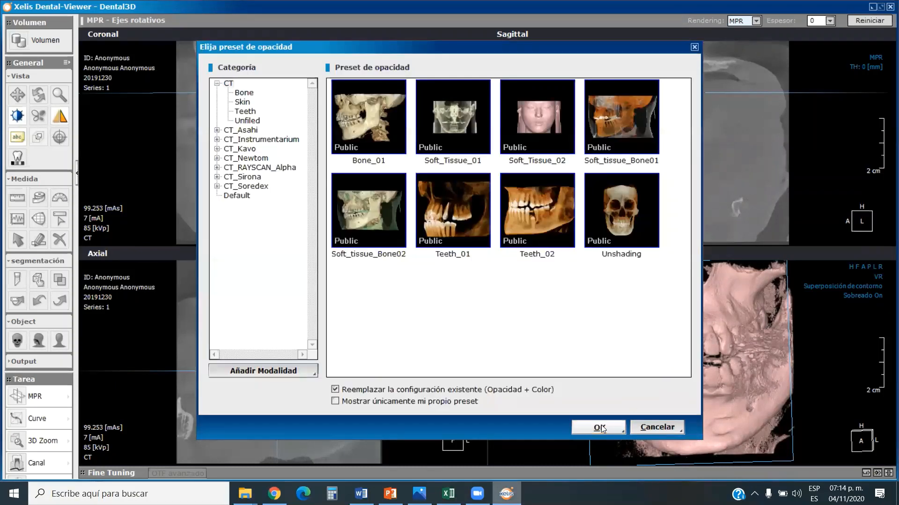
pyautogui.click(593, 426)
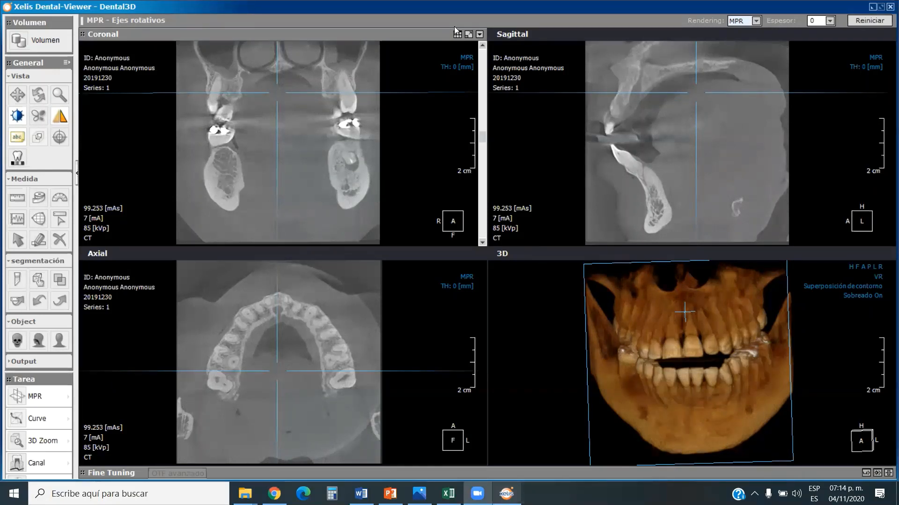
pyautogui.click(863, 267)
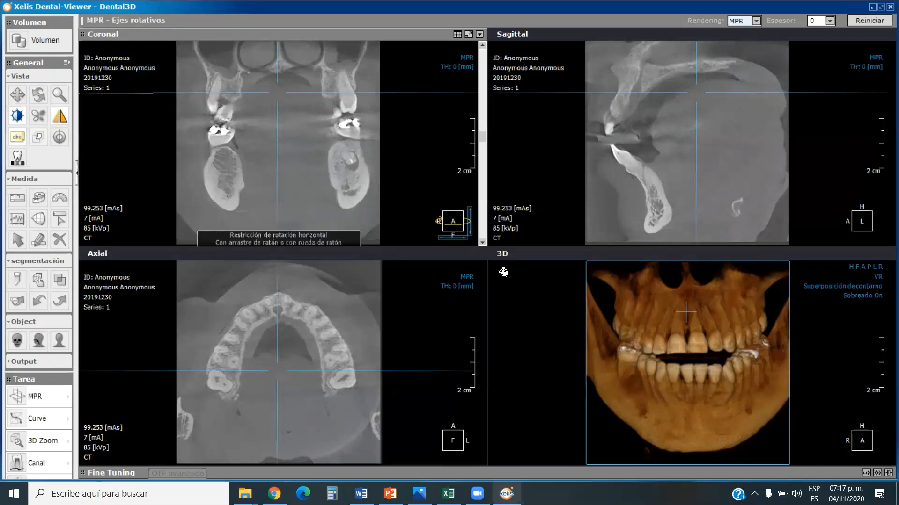
pyautogui.click(669, 297)
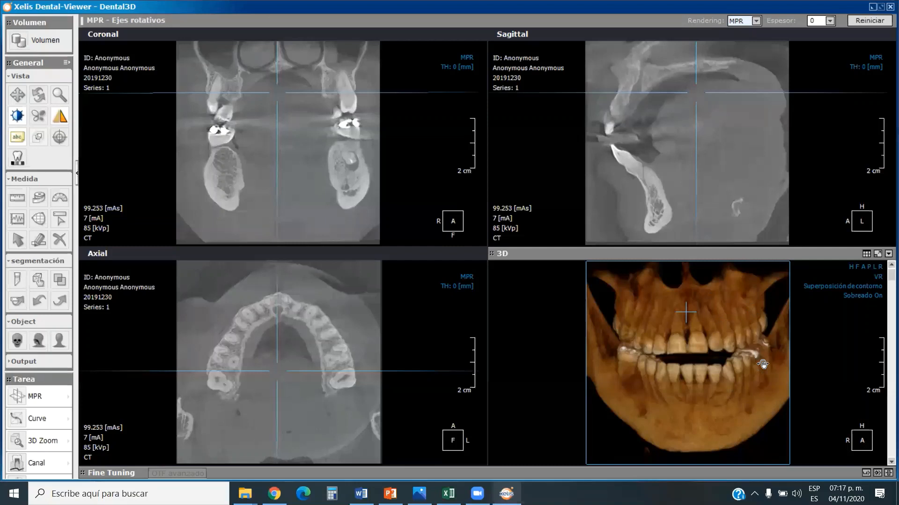
# Open the opacity presets and examine the ones in the CT_Instrumentarium category.
pyautogui.click(866, 472)
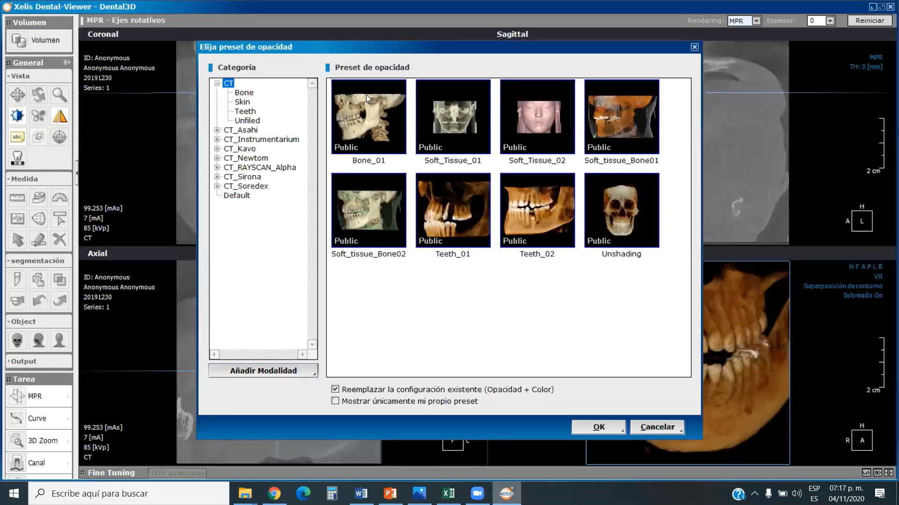
pyautogui.click(366, 95)
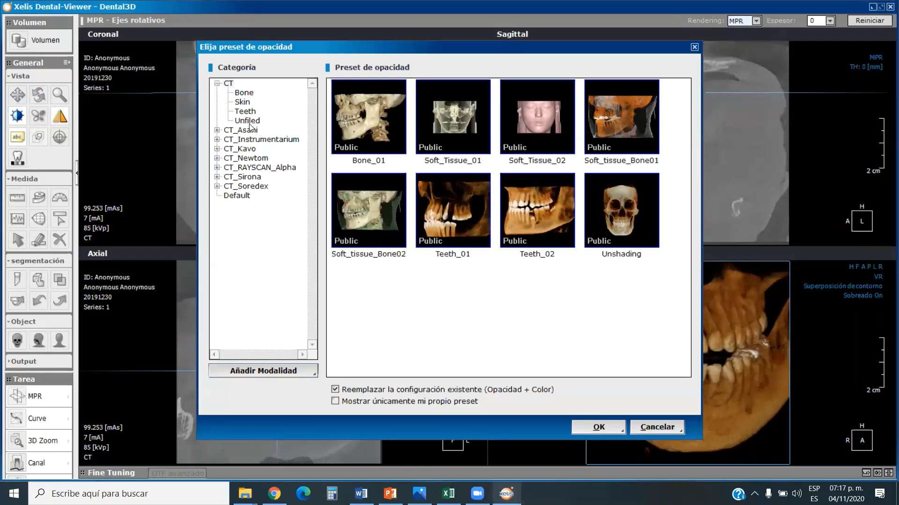
pyautogui.click(250, 140)
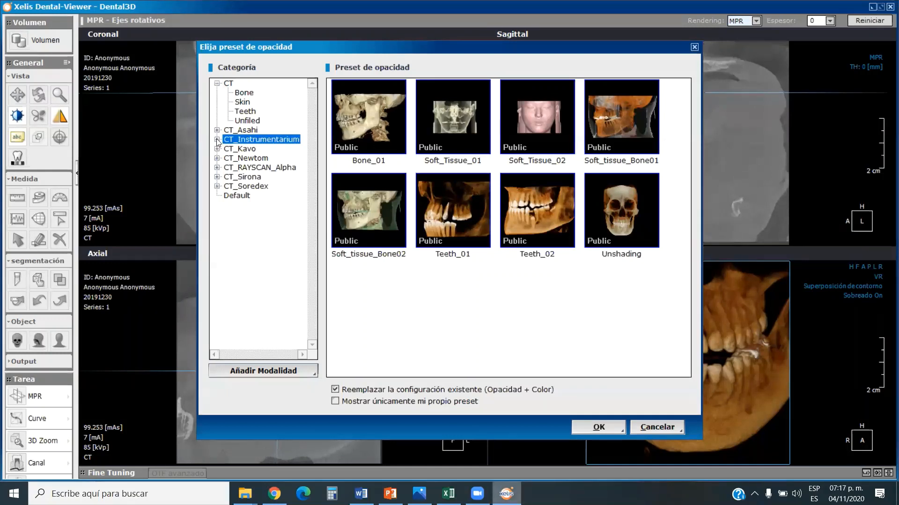
pyautogui.moveTo(300, 47); pyautogui.dragTo(316, 51)
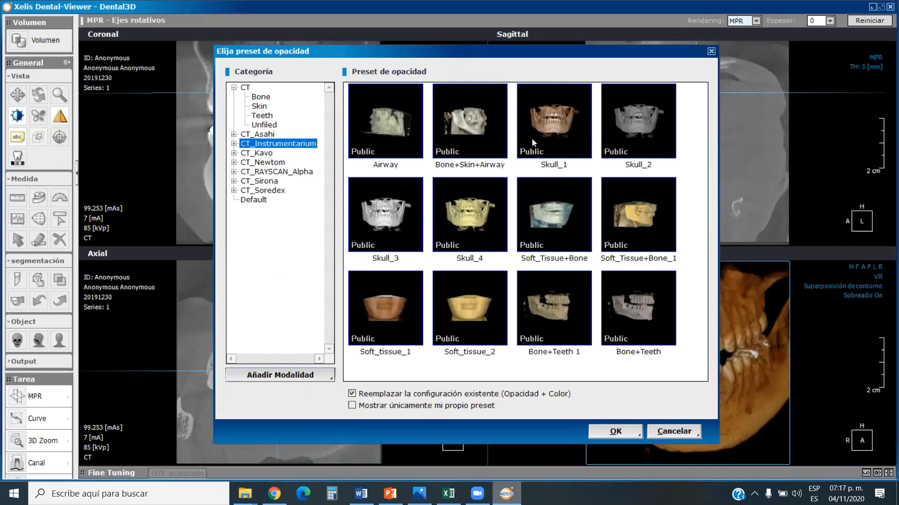
# Browse the CT_Newtom category of opacity presets and apply Skull_04 to the 3D model.
pyautogui.click(266, 163)
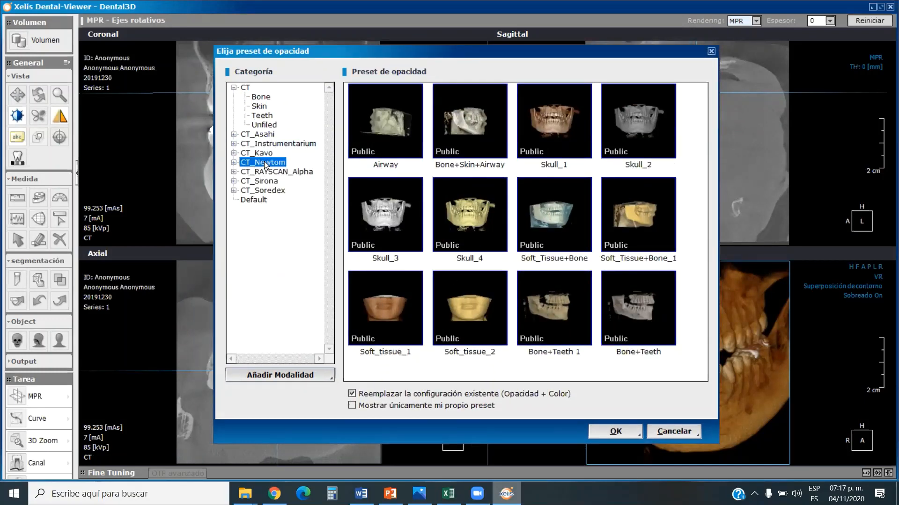
pyautogui.click(232, 161)
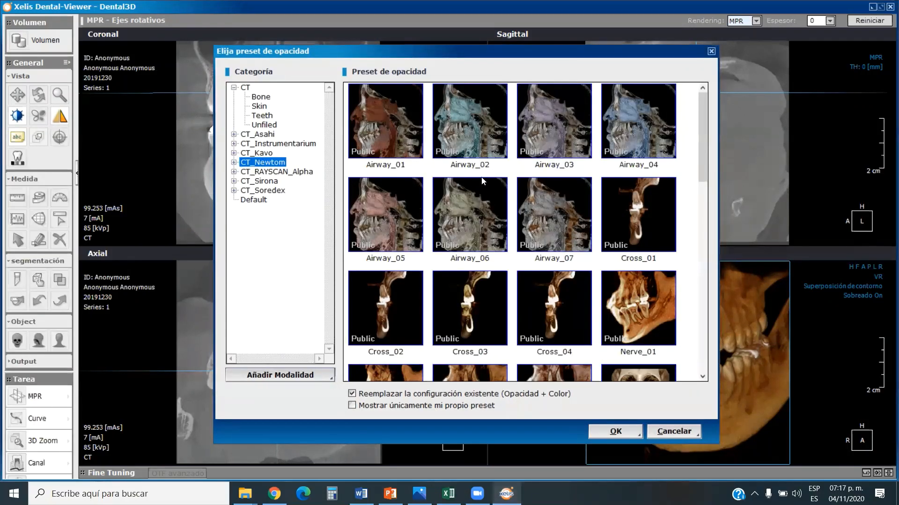
pyautogui.click(701, 169)
pyautogui.moveTo(702, 174); pyautogui.dragTo(703, 265)
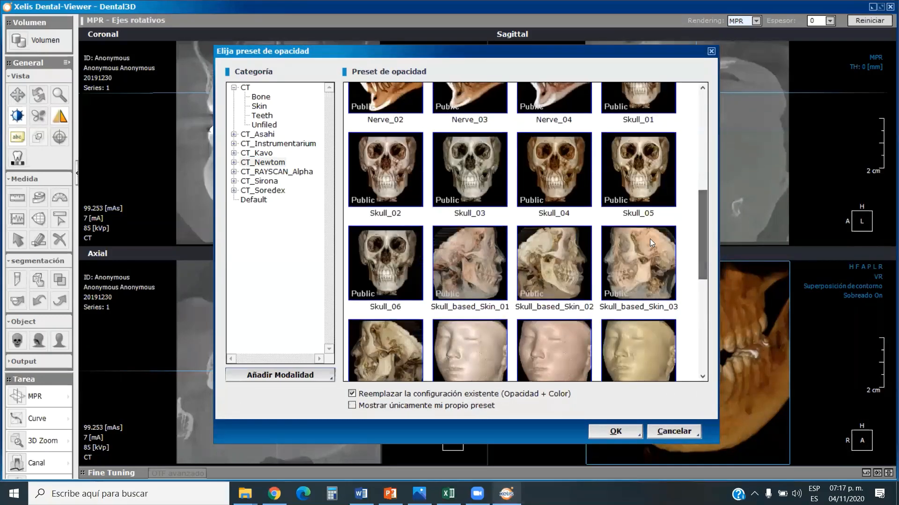
pyautogui.click(576, 169)
pyautogui.click(640, 433)
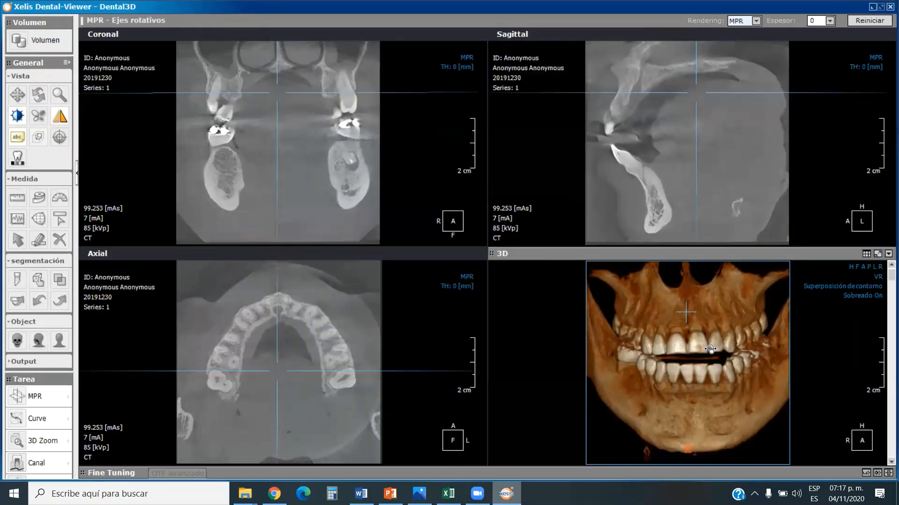
# Turn the 3D model to show the right side of the jaws and apply the CT opacity preset Teeth_02.
pyautogui.moveTo(687, 344); pyautogui.dragTo(712, 334)
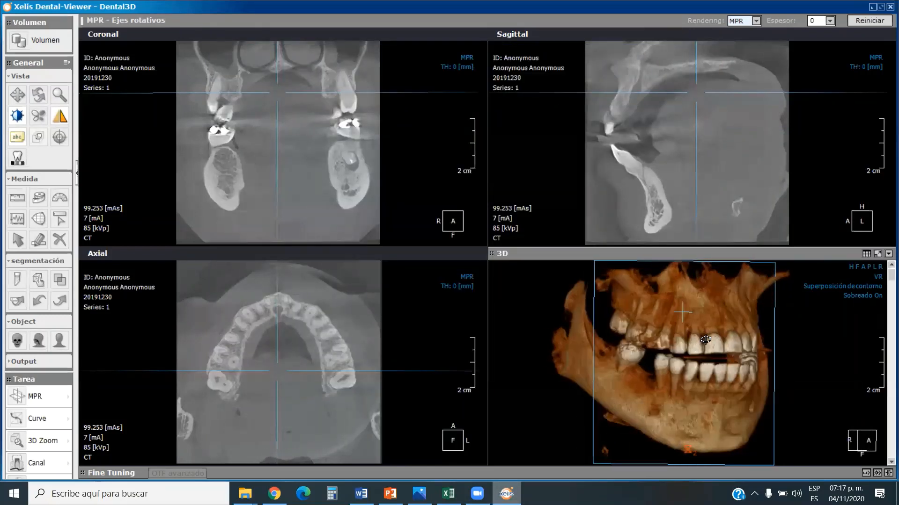
pyautogui.click(866, 474)
pyautogui.click(570, 249)
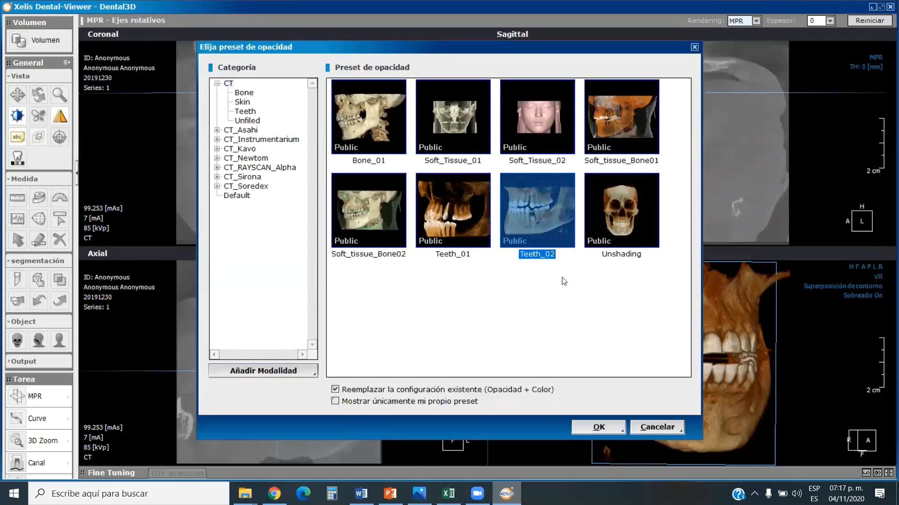
pyautogui.click(604, 425)
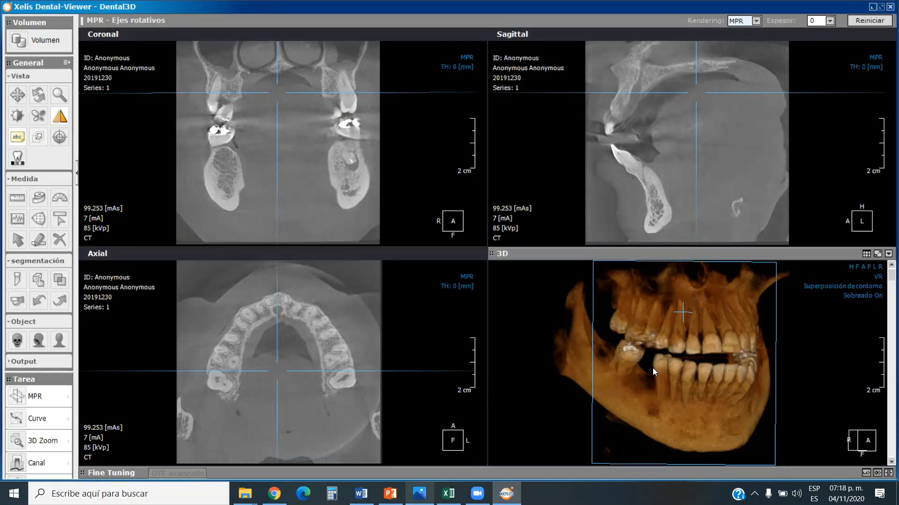
pyautogui.moveTo(653, 368); pyautogui.dragTo(667, 370)
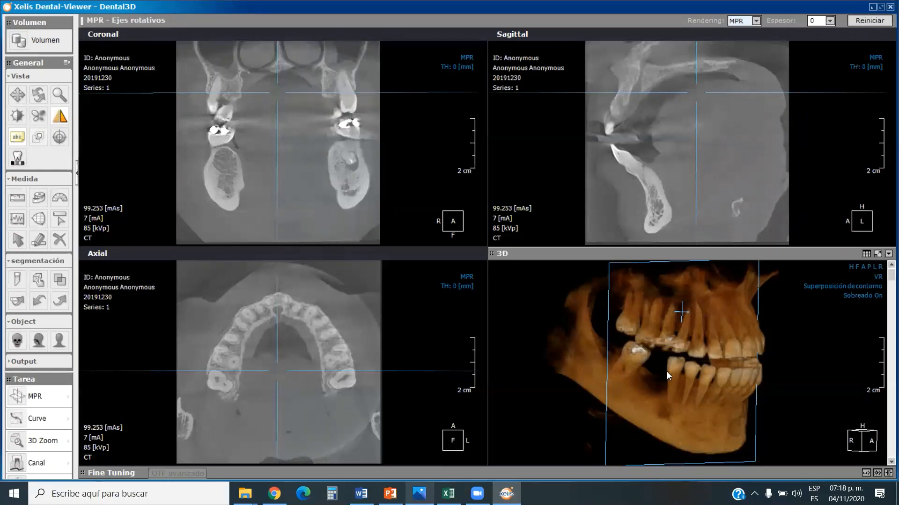
# Move the axial slice down below the chin and back up into the body of the mandible.
pyautogui.click(402, 385)
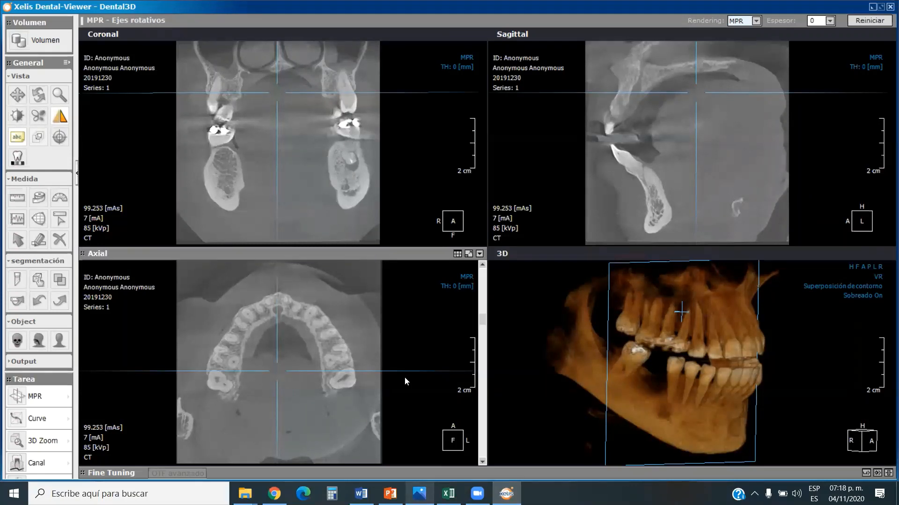
pyautogui.click(491, 326)
pyautogui.click(478, 323)
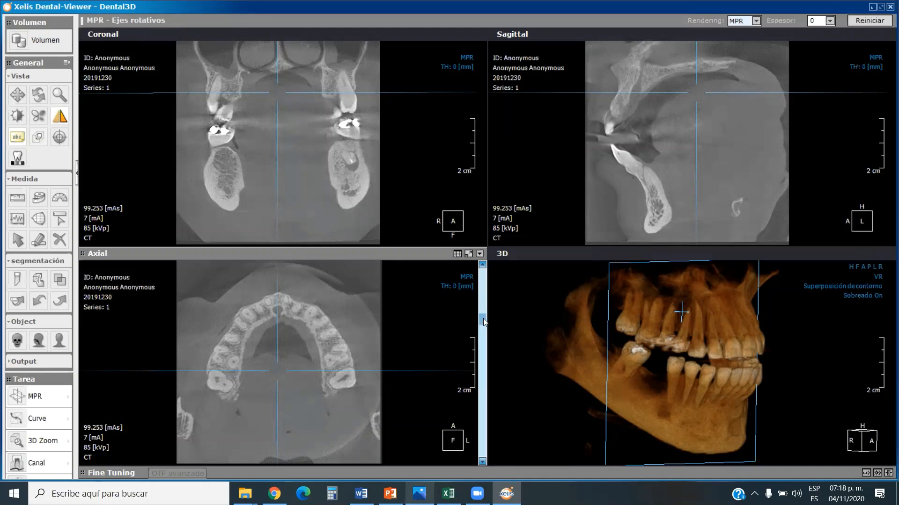
pyautogui.moveTo(483, 318); pyautogui.dragTo(483, 445)
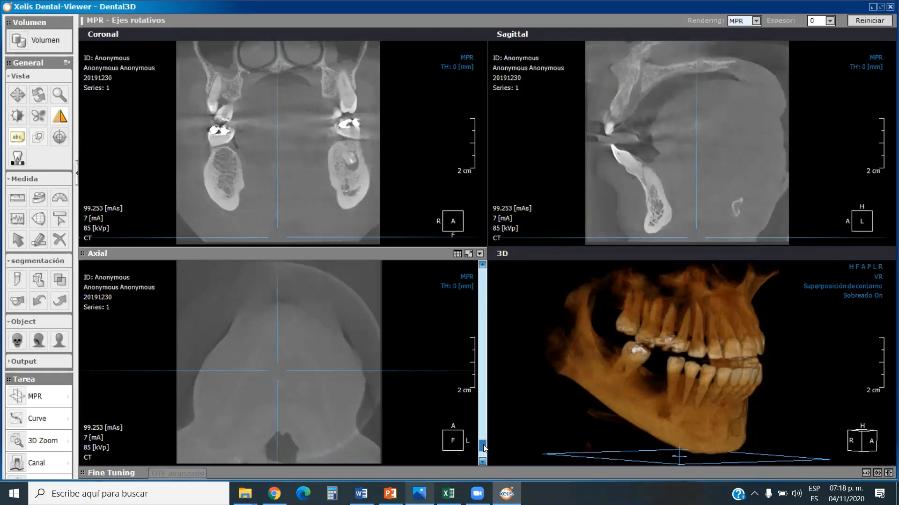
pyautogui.moveTo(483, 445); pyautogui.dragTo(487, 404)
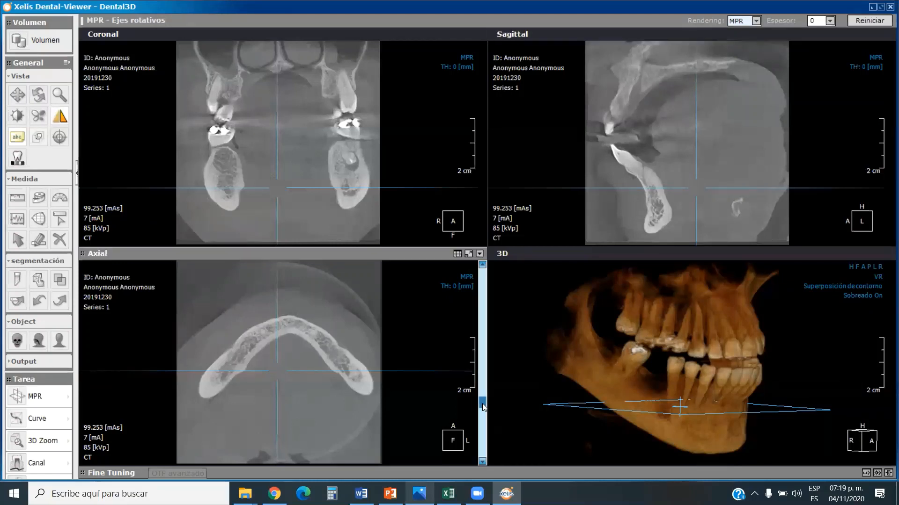
# Raise the axial slice gradually through the mandible, from the body past the roots to the crowns of the lower front teeth.
pyautogui.moveTo(482, 403); pyautogui.dragTo(482, 401)
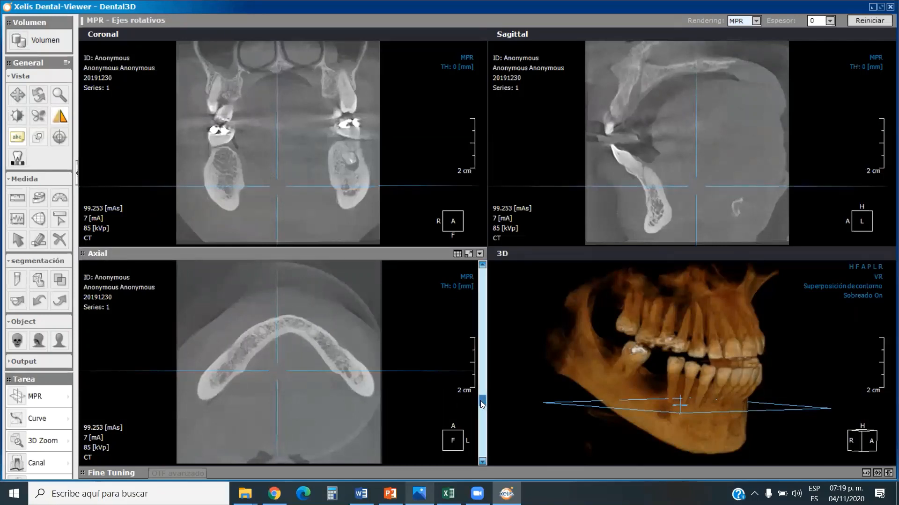
pyautogui.moveTo(481, 401); pyautogui.dragTo(481, 395)
pyautogui.moveTo(481, 392); pyautogui.dragTo(482, 385)
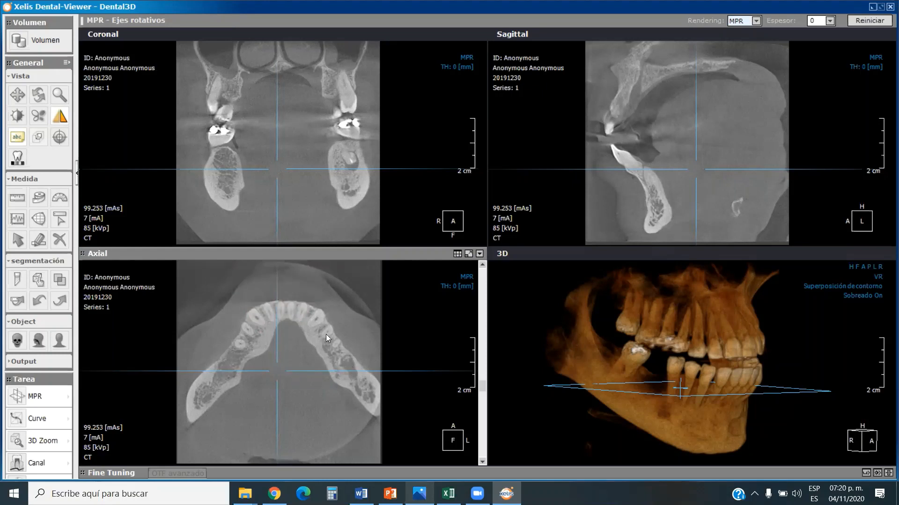
pyautogui.scroll(3, 481, 386)
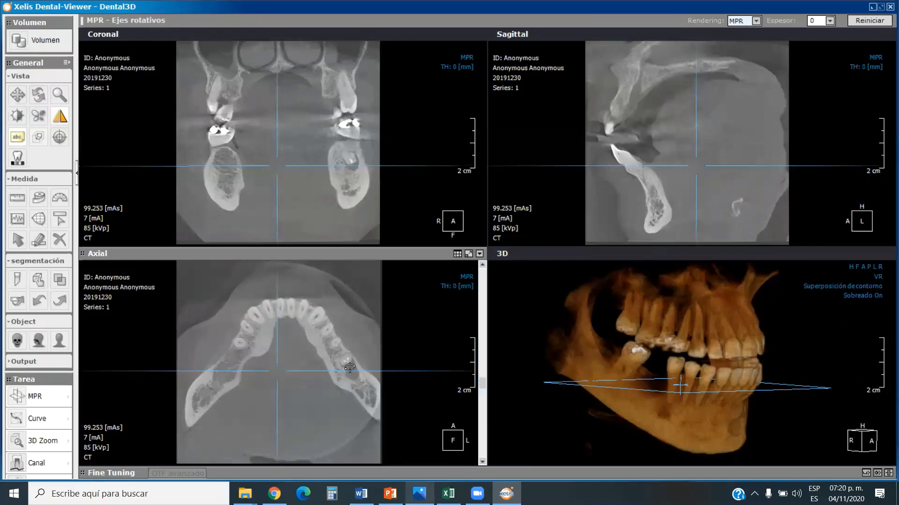
pyautogui.moveTo(484, 385); pyautogui.dragTo(484, 379)
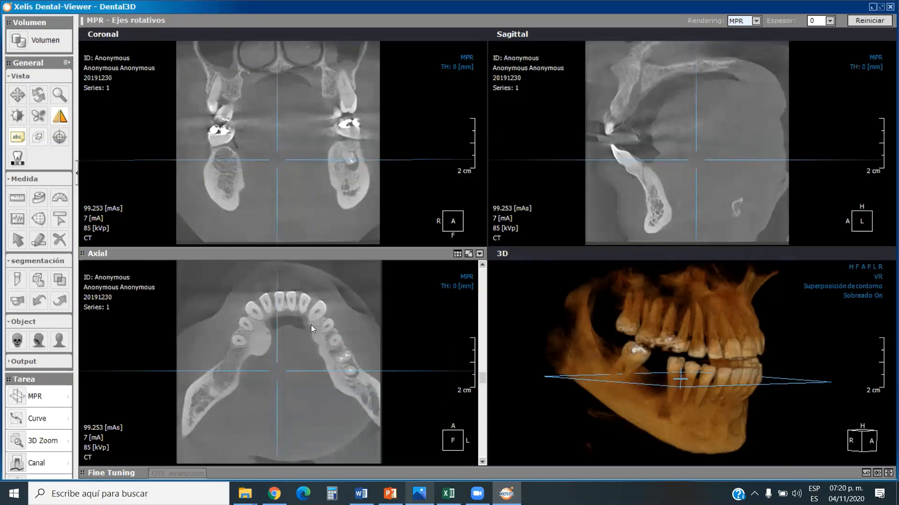
# Raise the axial slice through the upper jaw to the level of the maxillary sinuses and nasal cavity.
pyautogui.moveTo(483, 376); pyautogui.dragTo(488, 302)
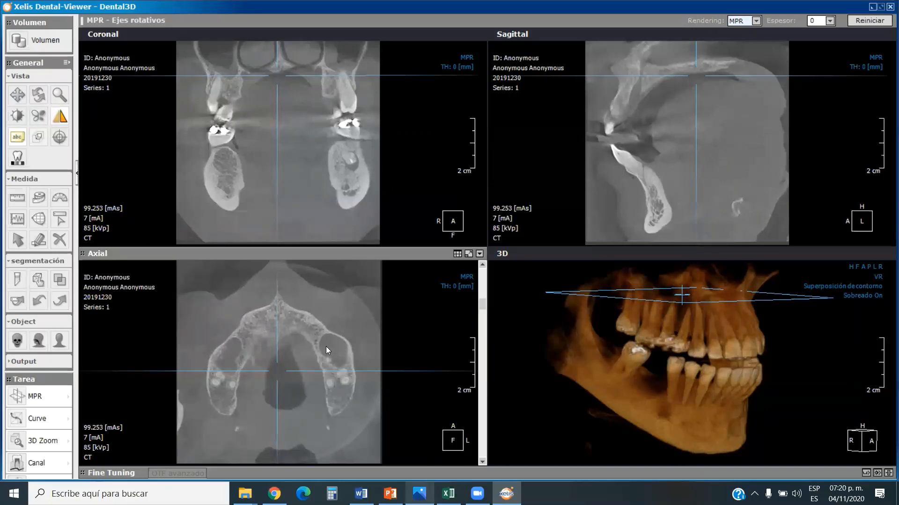
pyautogui.moveTo(483, 305); pyautogui.dragTo(484, 289)
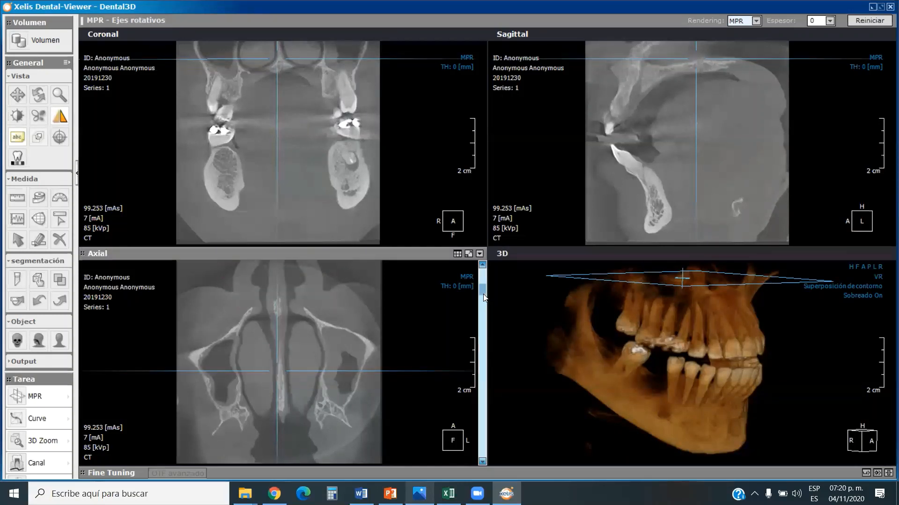
# Lower the axial slice to the lower tooth crowns and sweep the coronal slice to the front teeth and back toward the molars.
pyautogui.moveTo(483, 292); pyautogui.dragTo(479, 377)
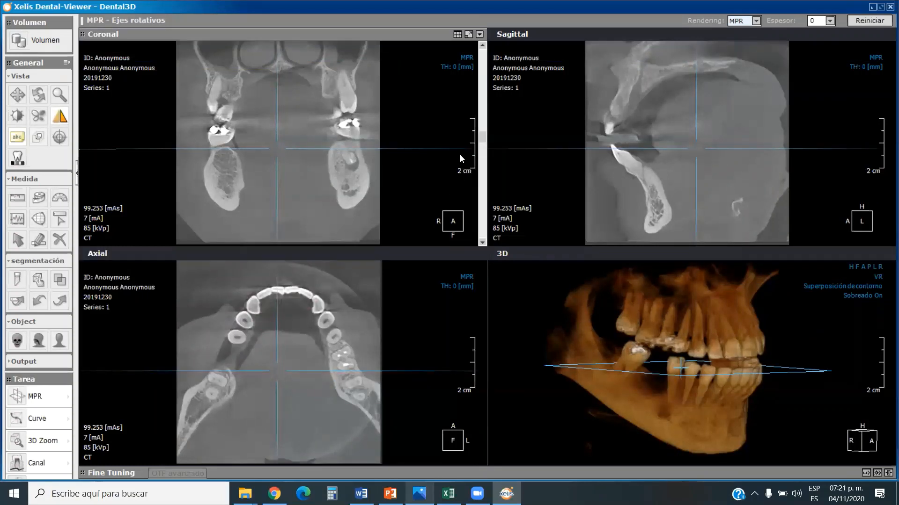
pyautogui.moveTo(482, 142); pyautogui.dragTo(477, 215)
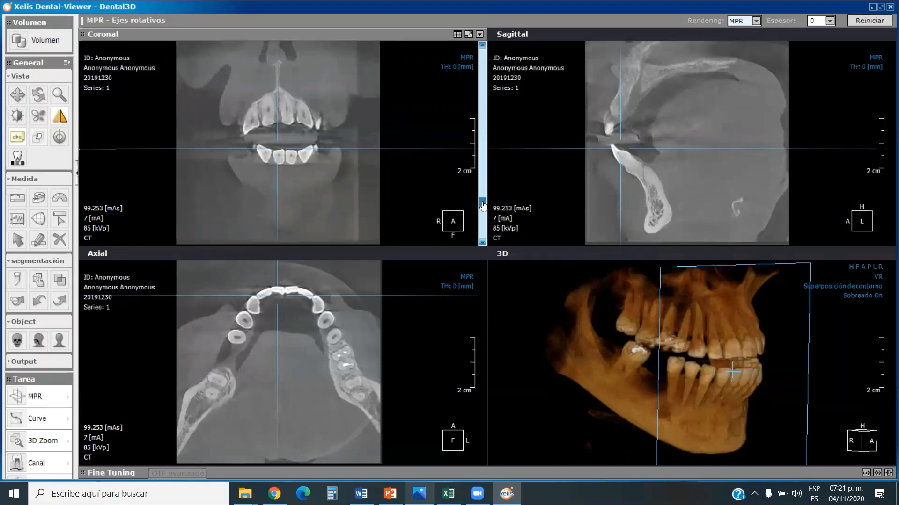
pyautogui.moveTo(483, 205); pyautogui.dragTo(490, 164)
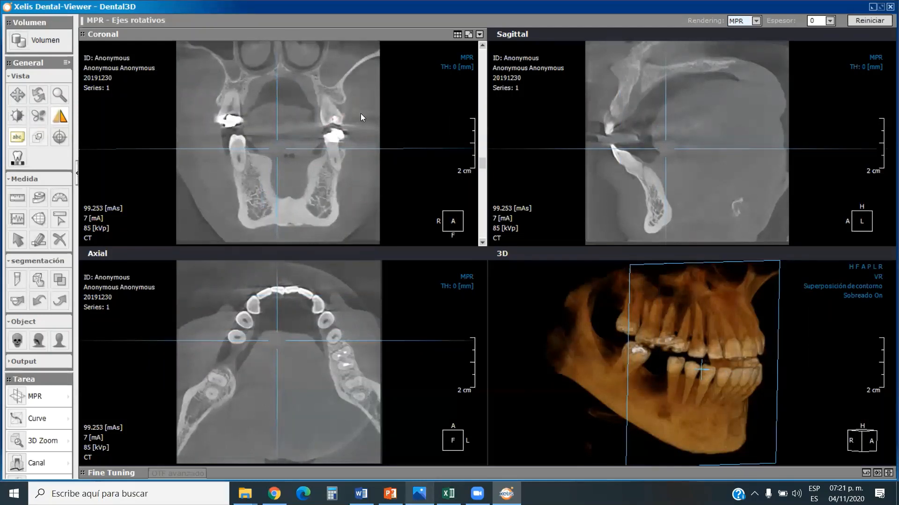
pyautogui.moveTo(482, 164); pyautogui.dragTo(488, 147)
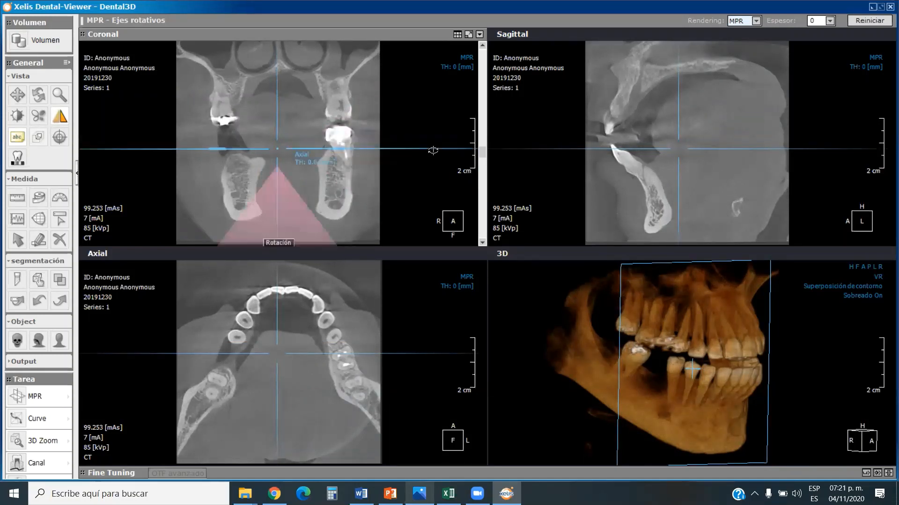
pyautogui.moveTo(482, 152)
pyautogui.mouseDown()
pyautogui.moveTo(486, 100)
pyautogui.moveTo(481, 149)
pyautogui.mouseUp()
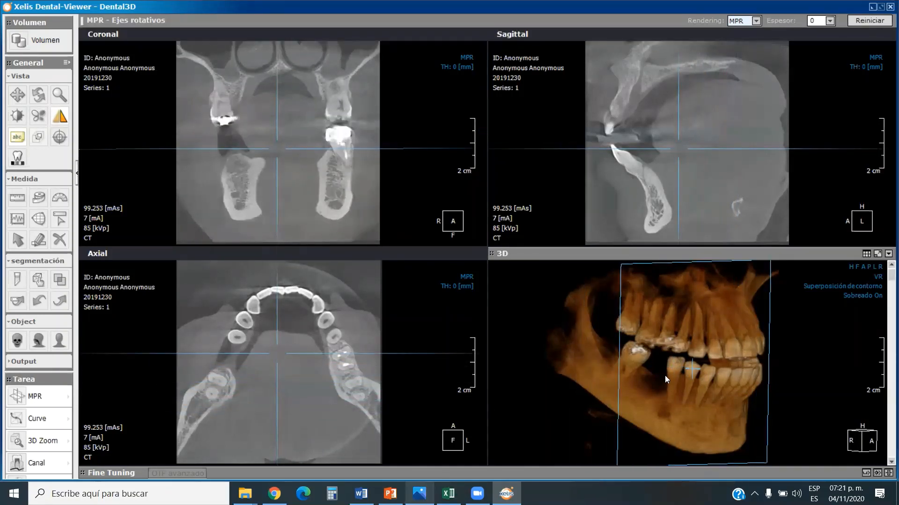
# Rotate the 3D model slightly toward the front, keeping the right side of the jaws in view.
pyautogui.moveTo(362, 205)
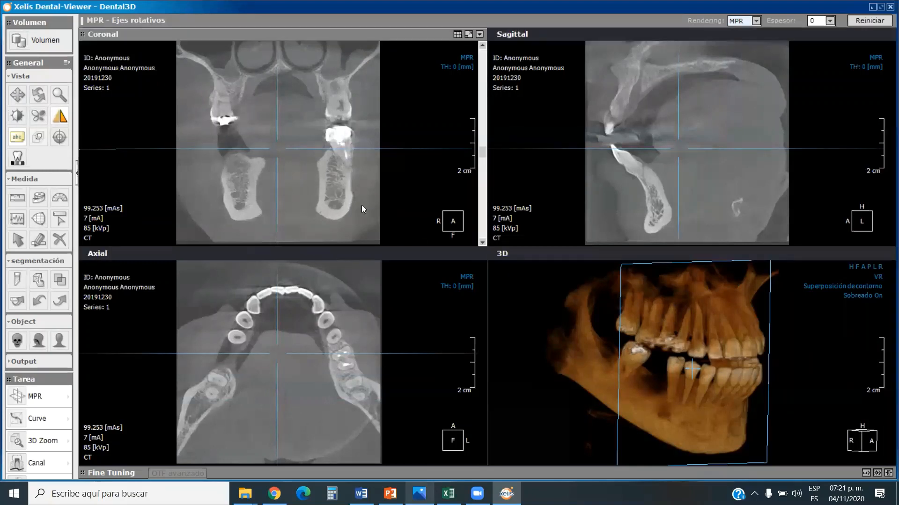
pyautogui.moveTo(289, 366)
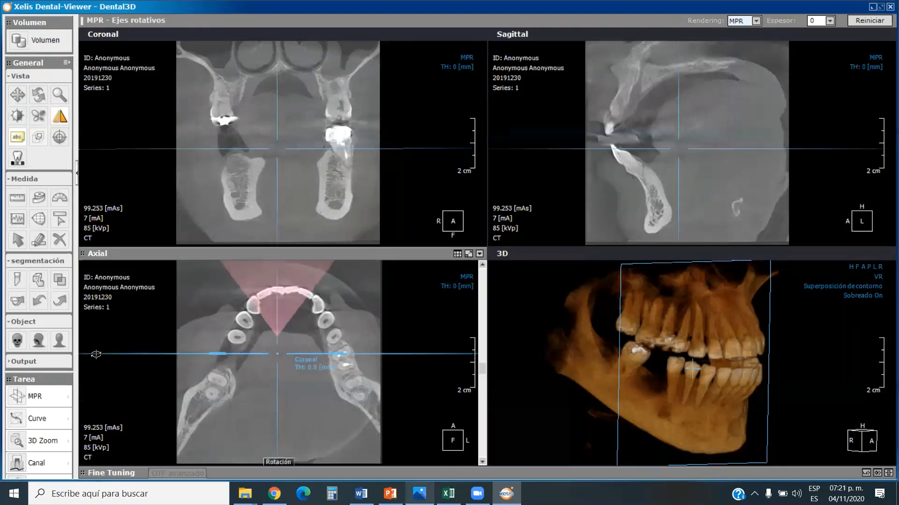
pyautogui.moveTo(95, 354); pyautogui.dragTo(115, 355)
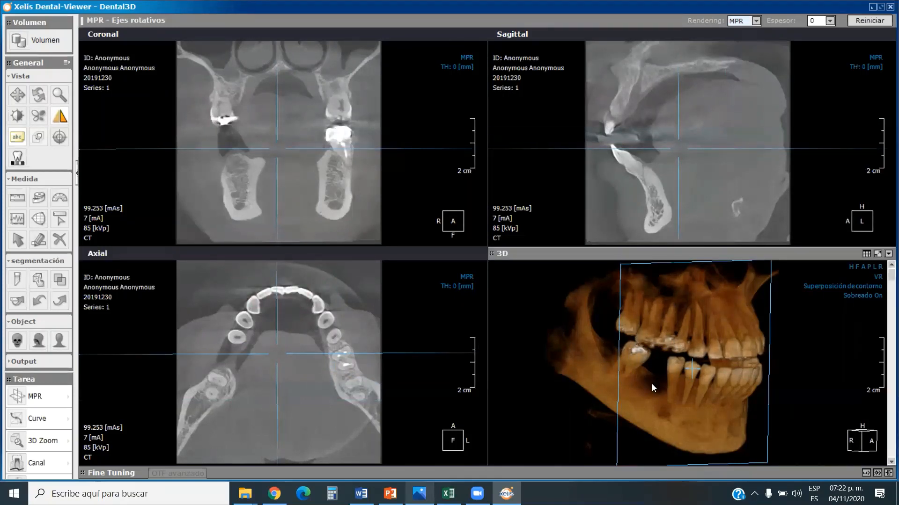
pyautogui.moveTo(650, 371)
pyautogui.mouseDown()
pyautogui.moveTo(668, 371)
pyautogui.moveTo(653, 367)
pyautogui.mouseUp()
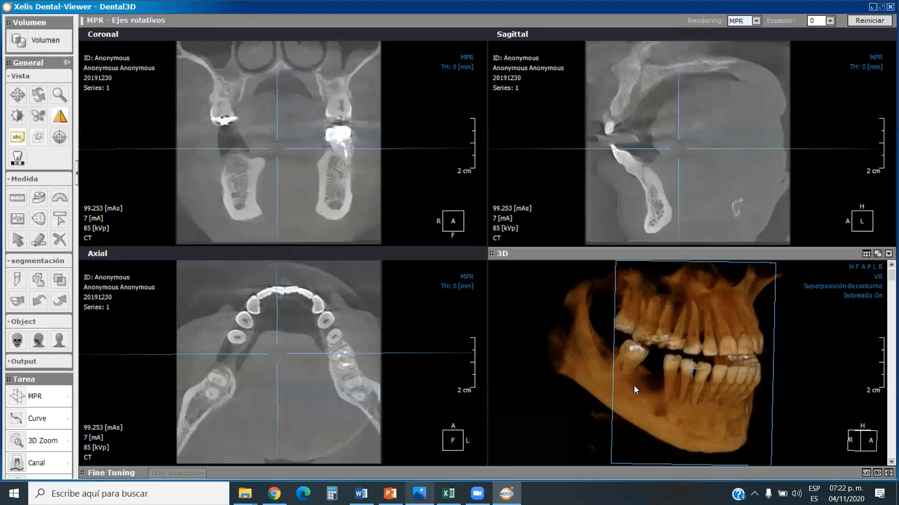
pyautogui.moveTo(642, 369)
pyautogui.mouseDown()
pyautogui.moveTo(645, 381)
pyautogui.moveTo(642, 368)
pyautogui.mouseUp()
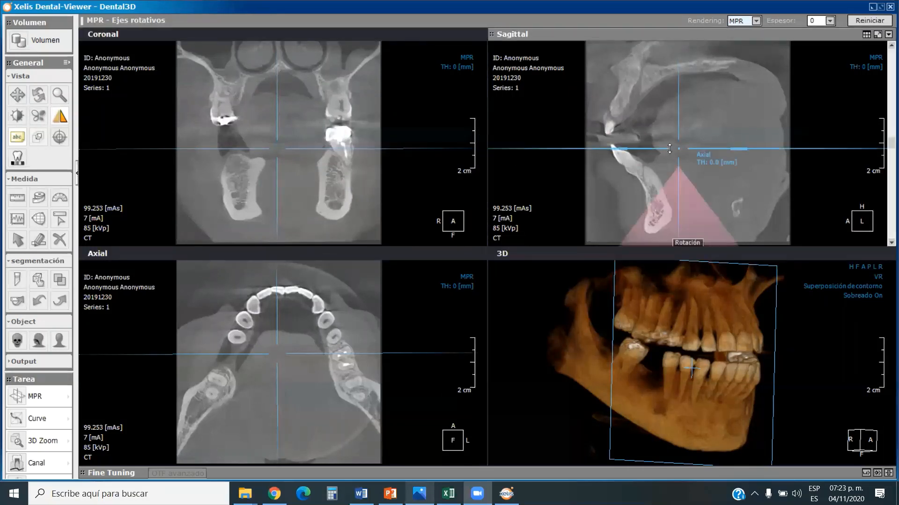
# Shift the sagittal slice to the midline and reposition the coronal and axial slices through the lower premolar crowns.
pyautogui.moveTo(884, 142); pyautogui.dragTo(885, 152)
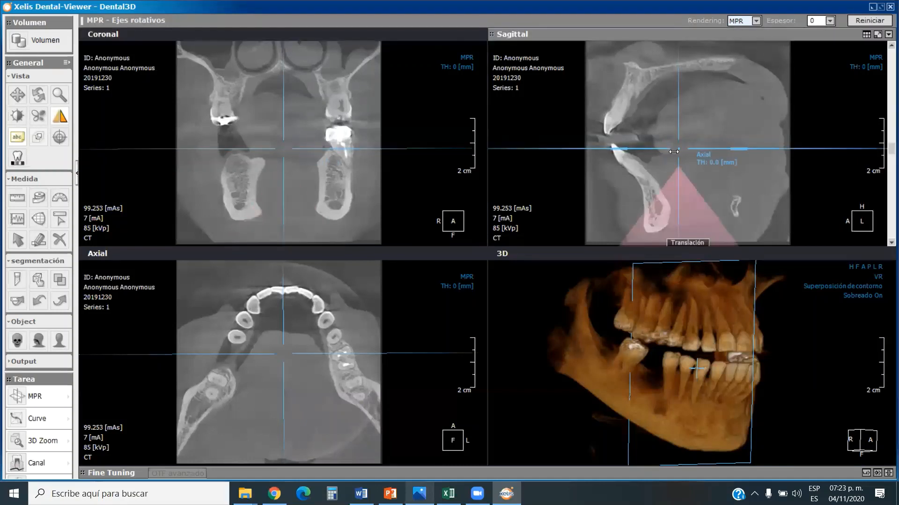
pyautogui.moveTo(679, 167); pyautogui.dragTo(789, 176)
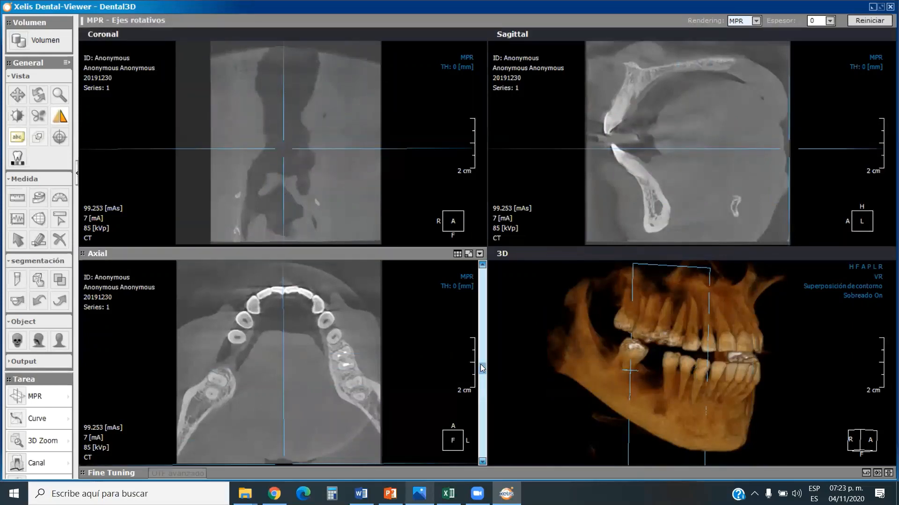
pyautogui.moveTo(481, 364); pyautogui.dragTo(494, 322)
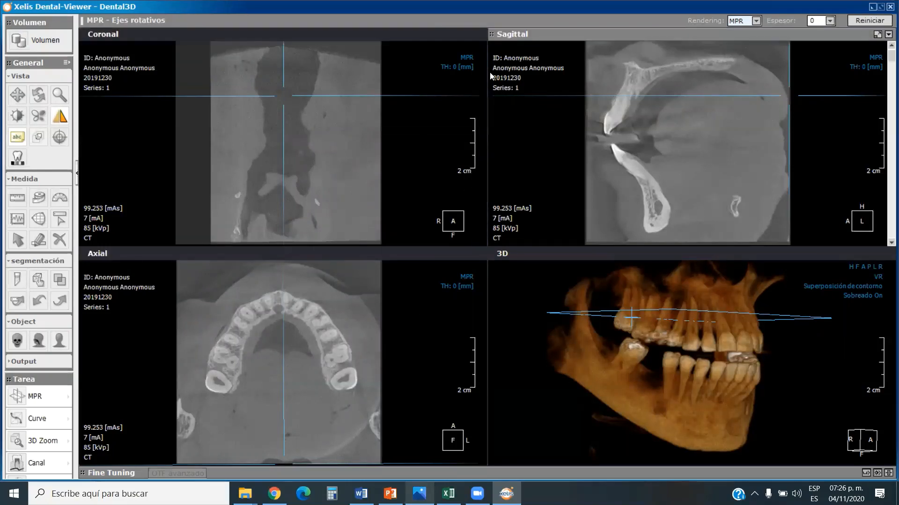
pyautogui.moveTo(482, 60); pyautogui.dragTo(467, 193)
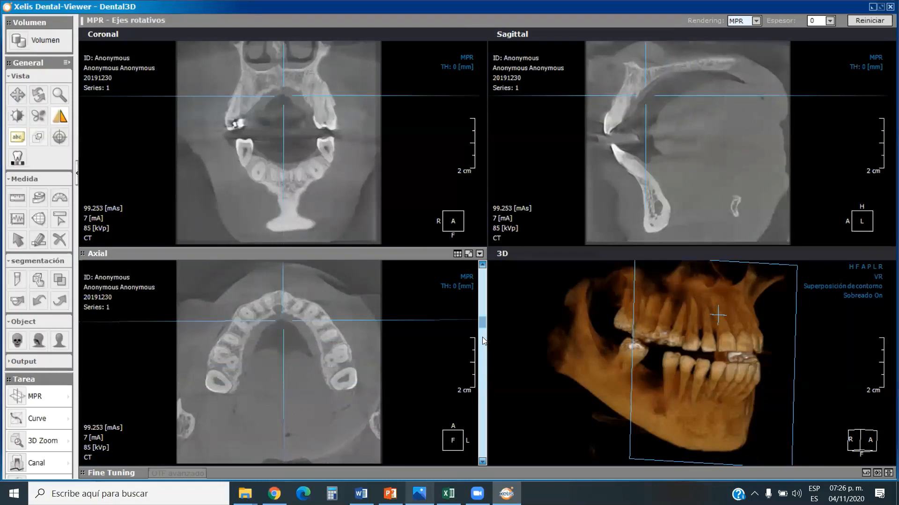
pyautogui.moveTo(483, 327); pyautogui.dragTo(484, 385)
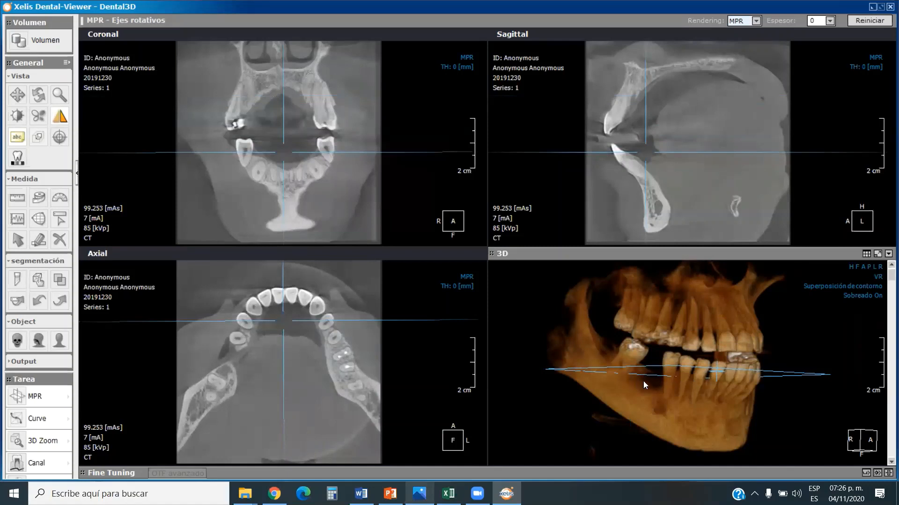
# Turn the 3D model to its right side, then move and rotate the sagittal plane to run lengthwise through the right mandibular body.
pyautogui.moveTo(643, 381); pyautogui.dragTo(654, 387)
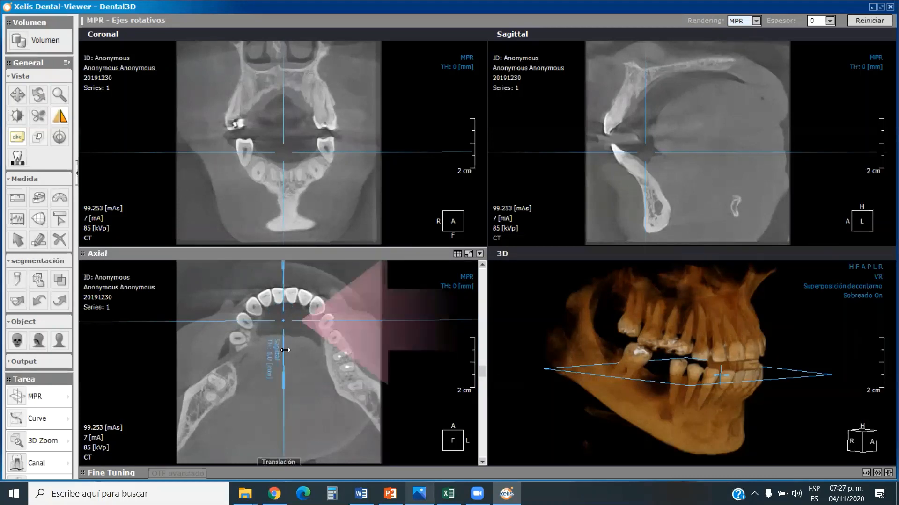
pyautogui.moveTo(284, 350); pyautogui.dragTo(234, 358)
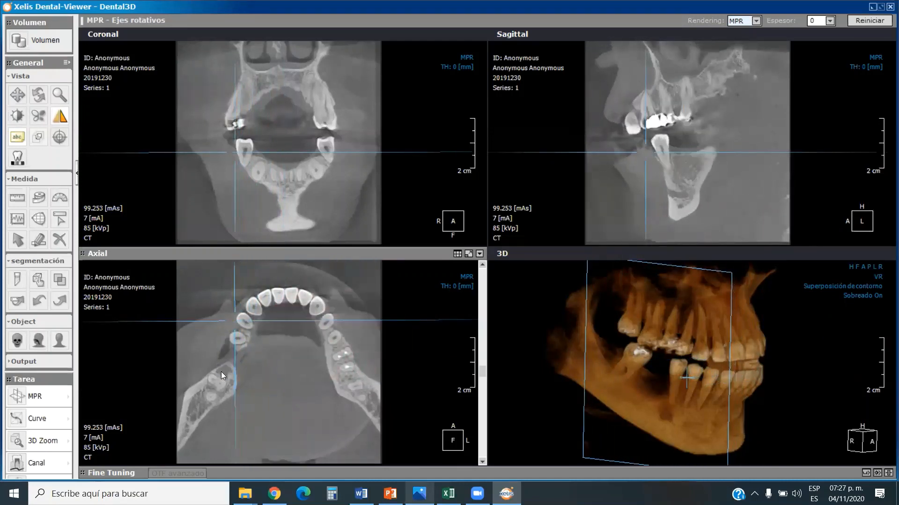
pyautogui.moveTo(483, 373); pyautogui.dragTo(482, 374)
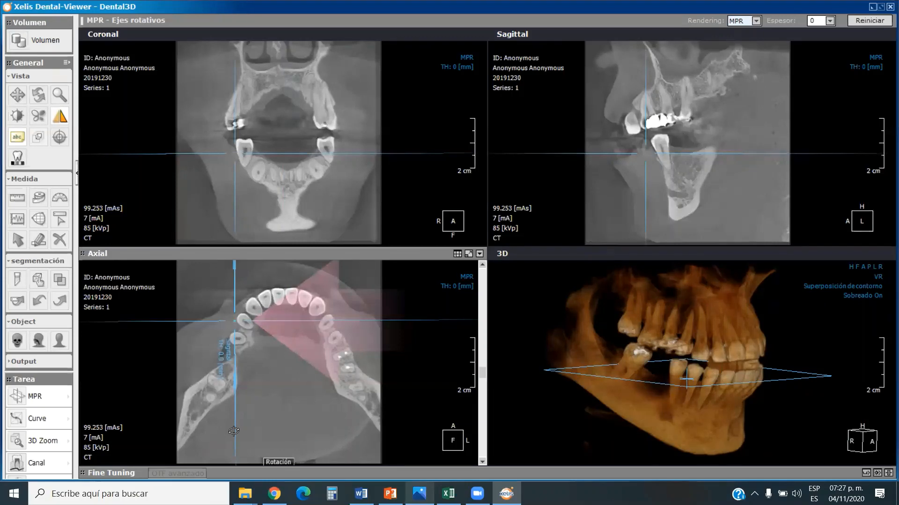
pyautogui.moveTo(234, 430); pyautogui.dragTo(189, 403)
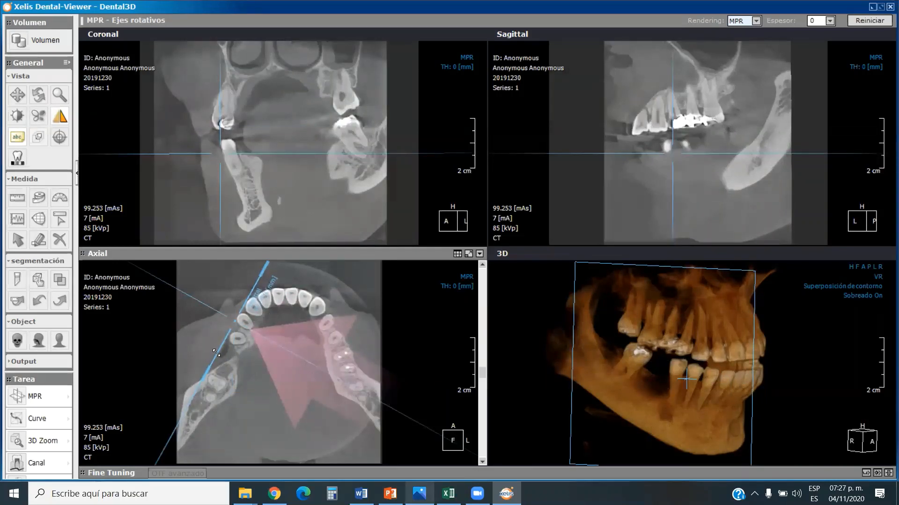
pyautogui.moveTo(216, 353); pyautogui.dragTo(233, 354)
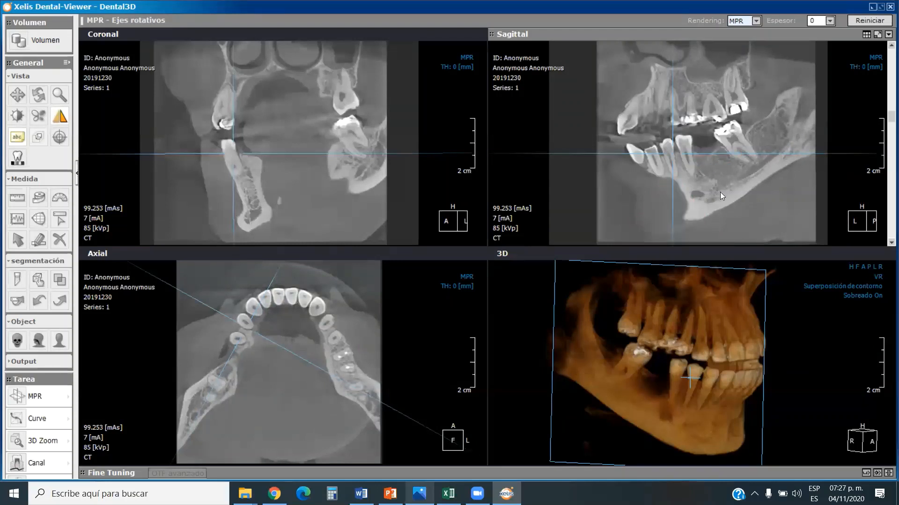
# Scroll through the neighbouring oblique sagittal slices to examine the mandibular canal on the right side.
pyautogui.scroll(4, 720, 192)
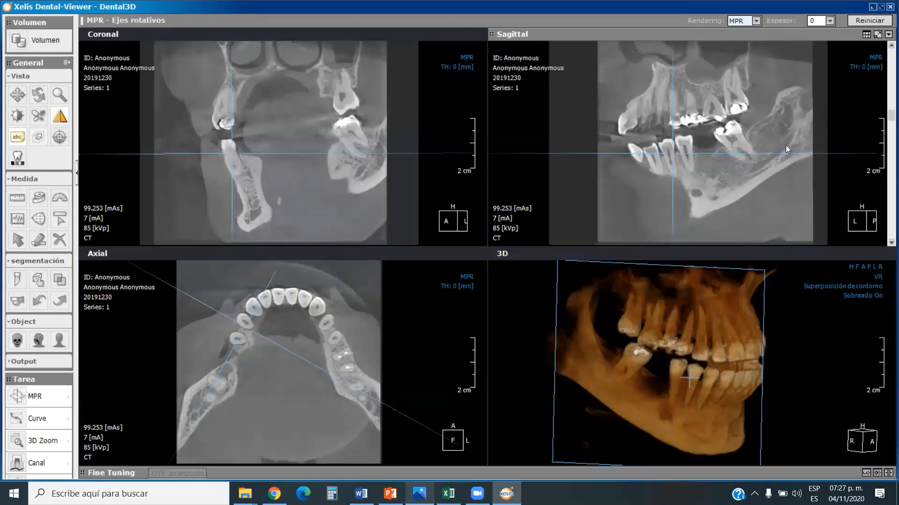
pyautogui.scroll(2, 796, 133)
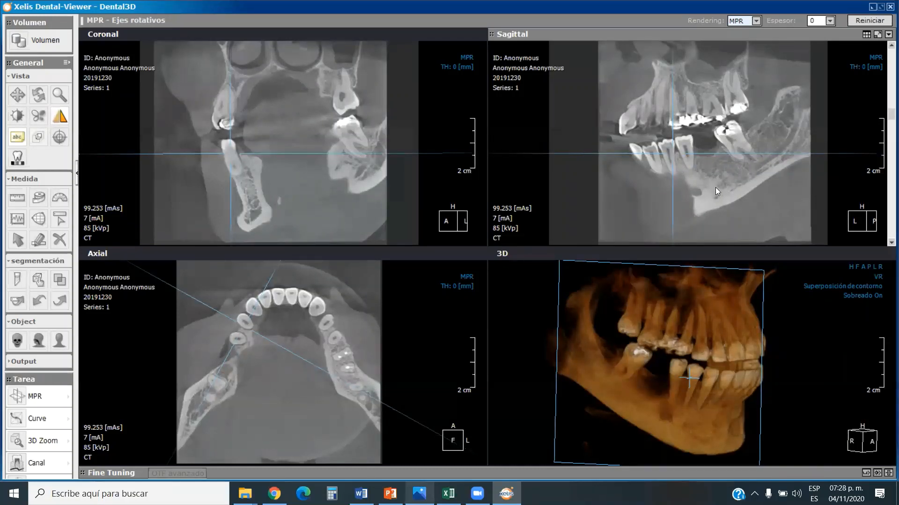
pyautogui.scroll(-4, 742, 184)
pyautogui.scroll(-2, 734, 185)
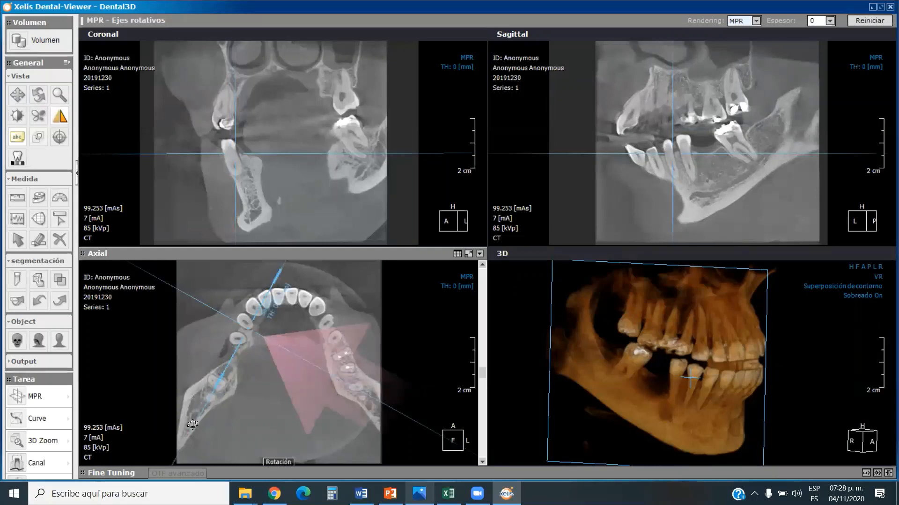
# Fine-tune the sagittal plane's rotation along the right mandible and step through its slices to show the course of the mandibular canal.
pyautogui.moveTo(192, 425); pyautogui.dragTo(190, 428)
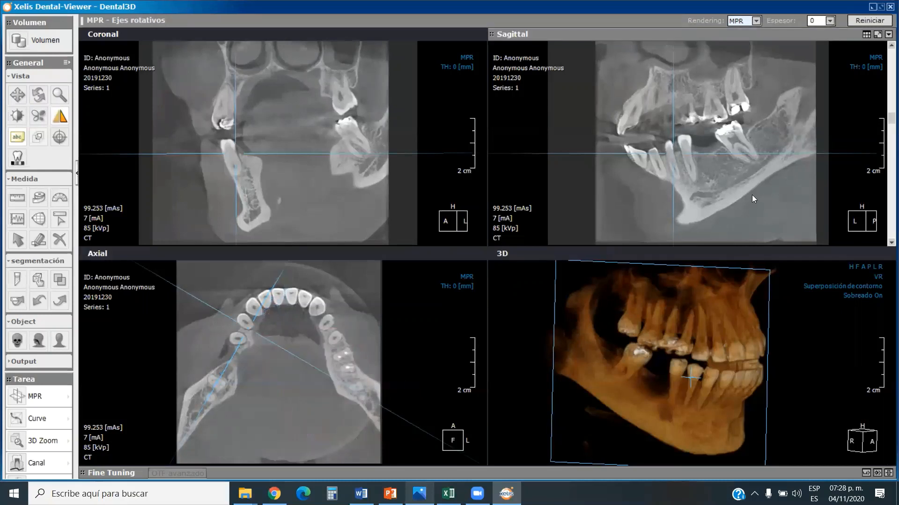
pyautogui.scroll(-1, 752, 195)
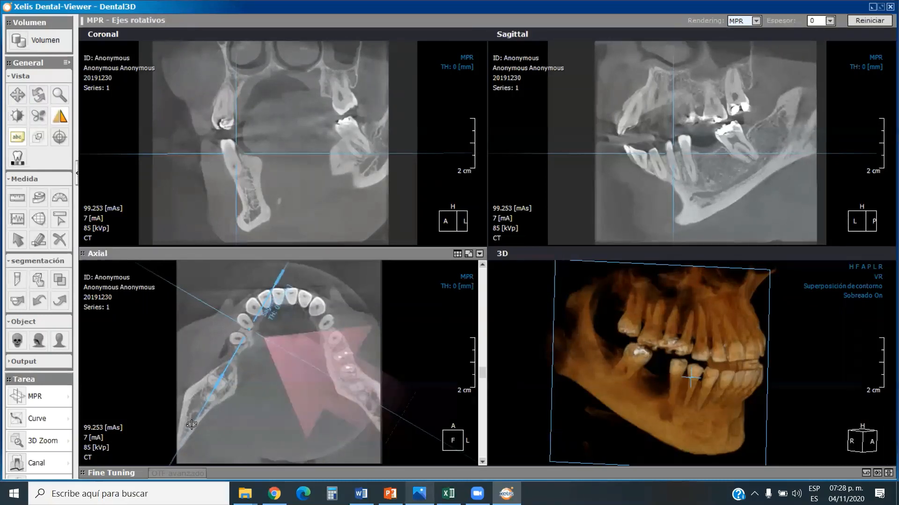
pyautogui.moveTo(191, 424); pyautogui.dragTo(191, 425)
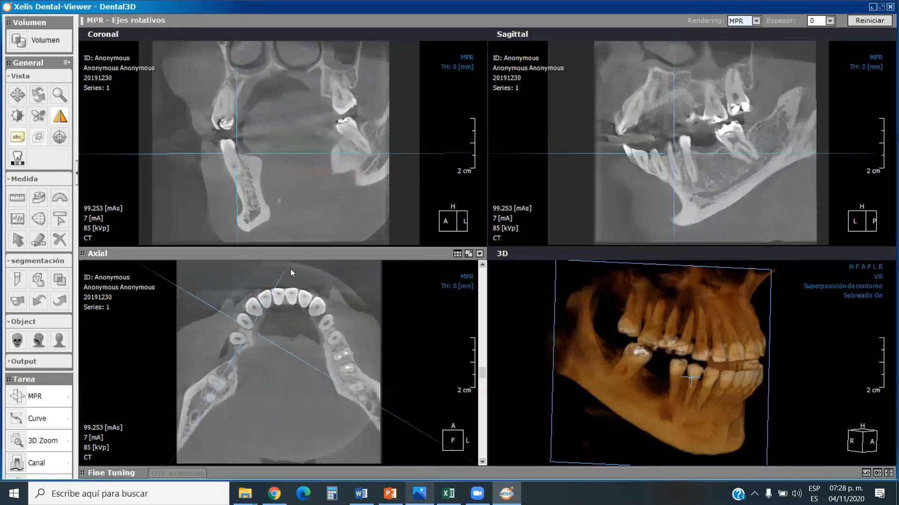
pyautogui.moveTo(290, 268); pyautogui.dragTo(290, 265)
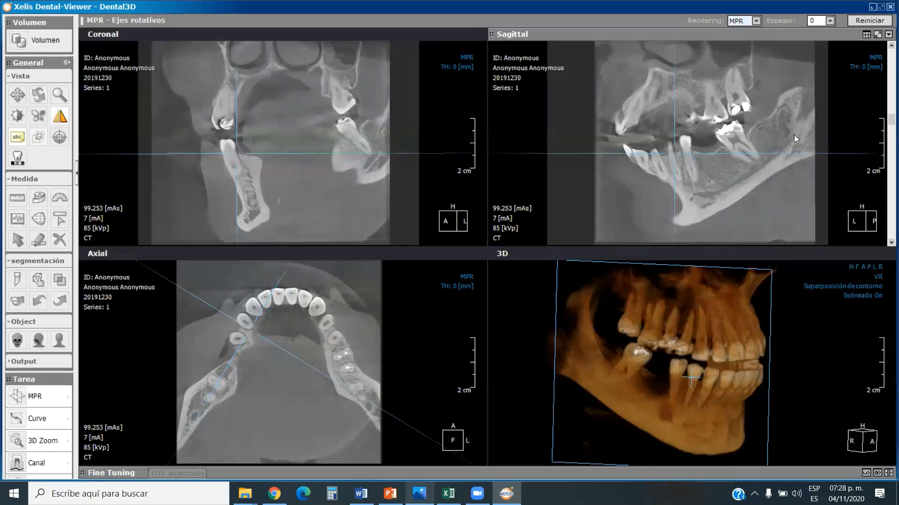
pyautogui.scroll(-1, 797, 128)
pyautogui.scroll(-4, 796, 128)
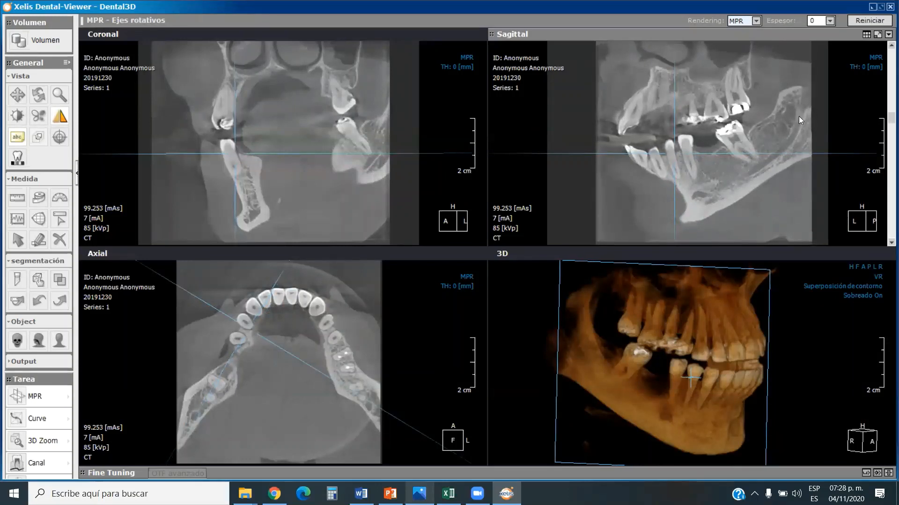
pyautogui.scroll(-3, 796, 120)
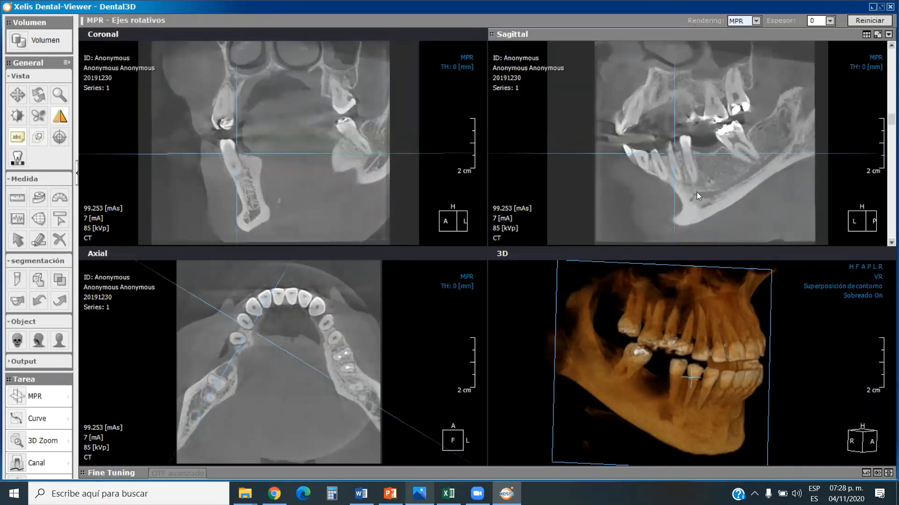
pyautogui.scroll(-1, 745, 182)
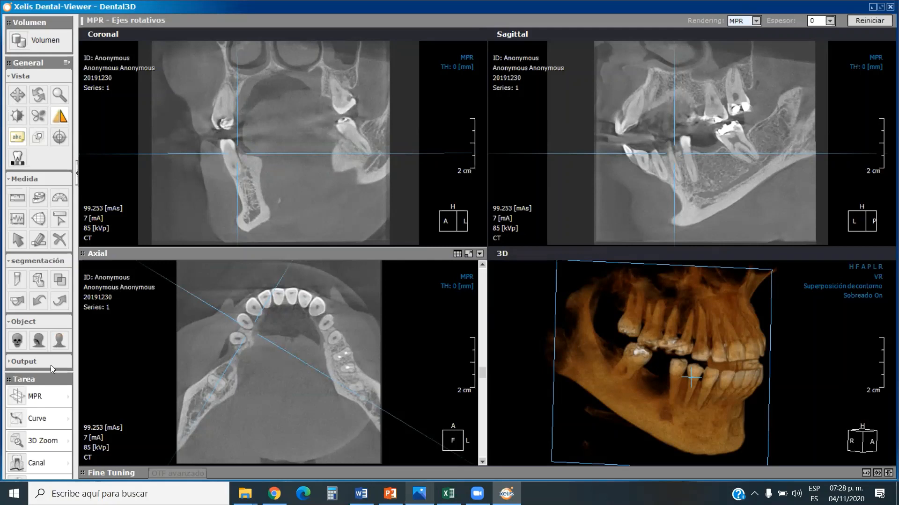
# Draw the right mandibular canal on the sagittal slice, from below the premolars back along its course up into the ramus.
pyautogui.click(68, 464)
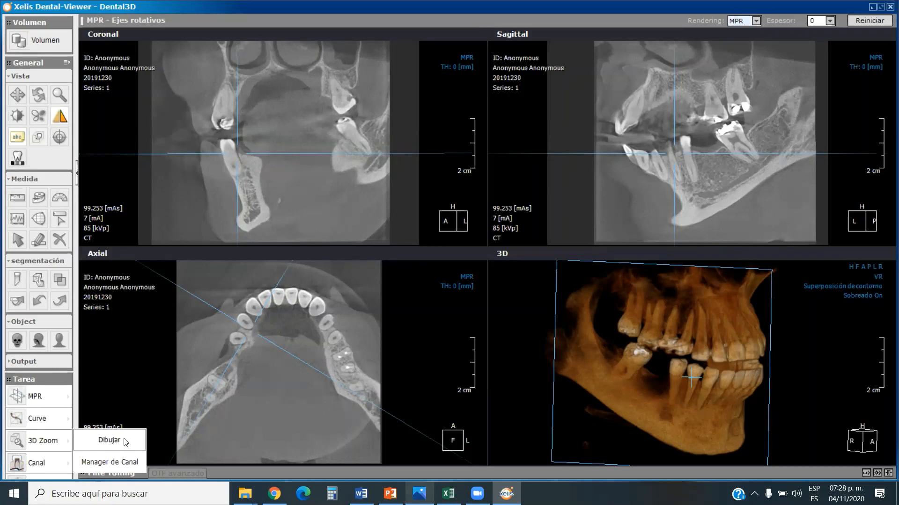
pyautogui.click(112, 440)
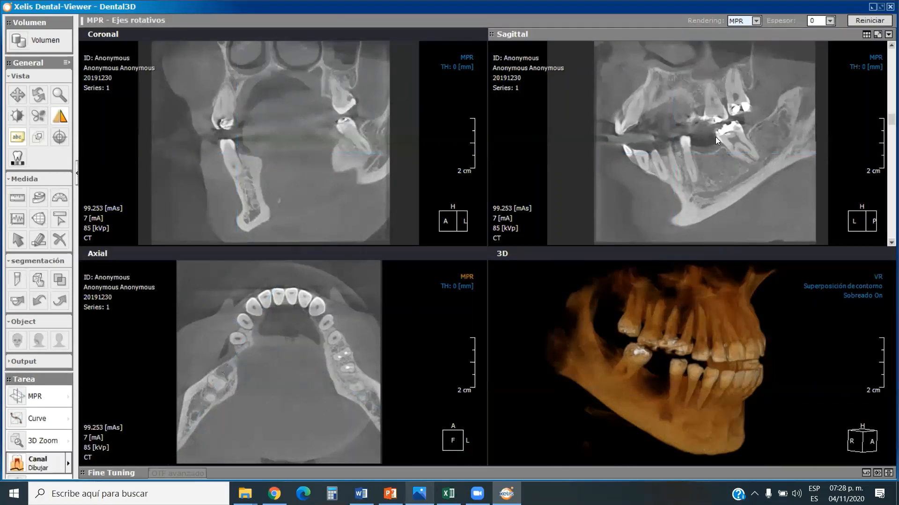
pyautogui.click(699, 193)
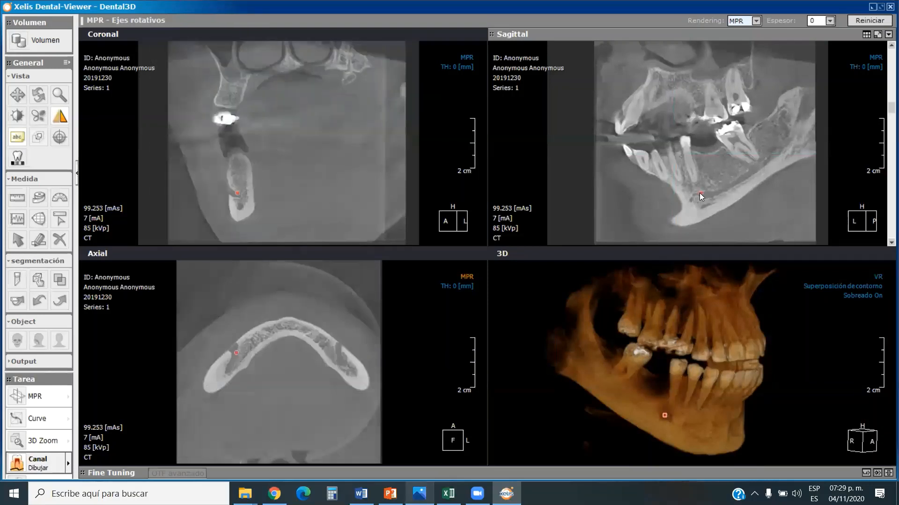
pyautogui.click(711, 193)
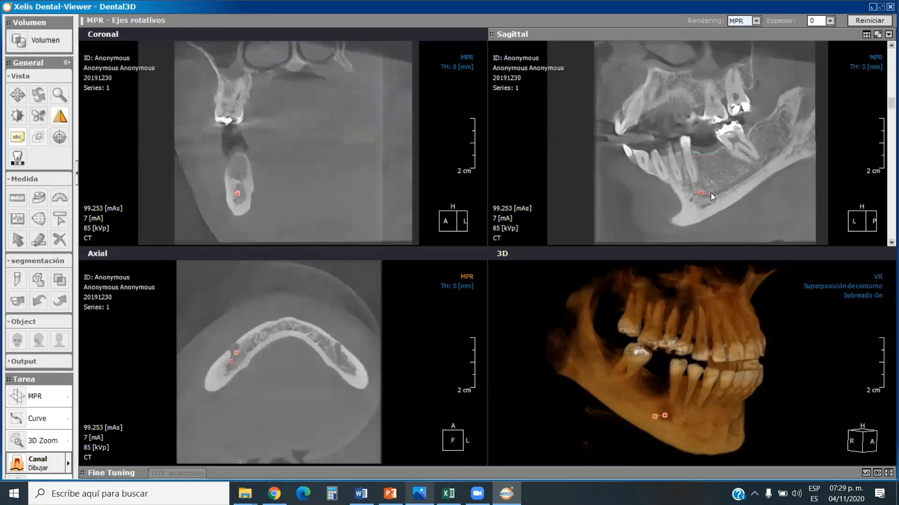
pyautogui.click(731, 185)
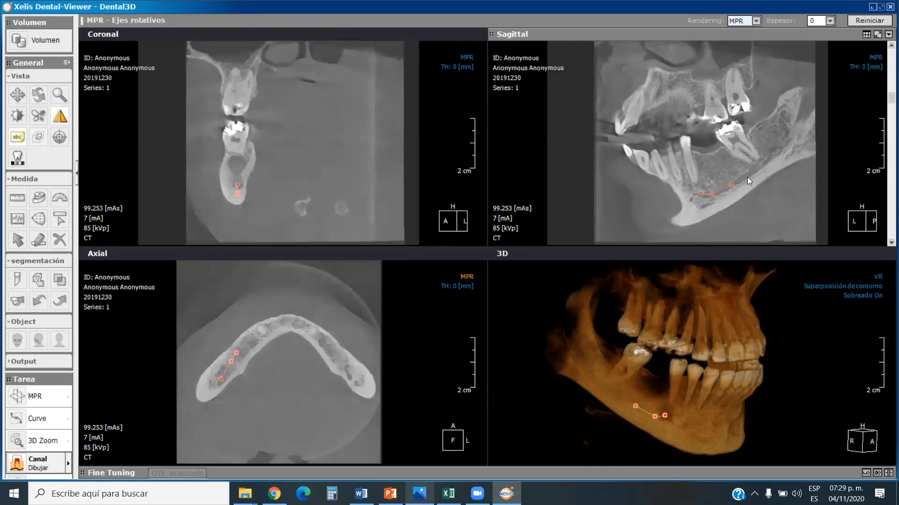
pyautogui.click(747, 174)
pyautogui.click(766, 162)
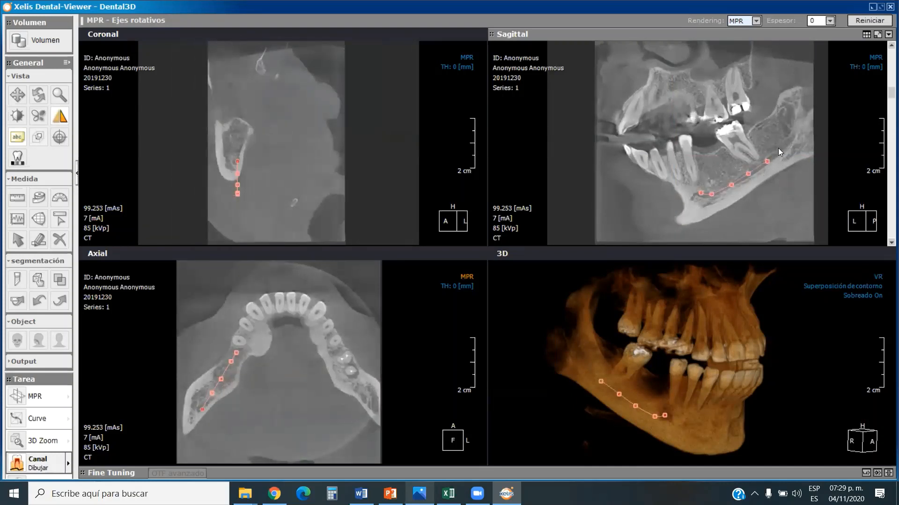
pyautogui.click(779, 150)
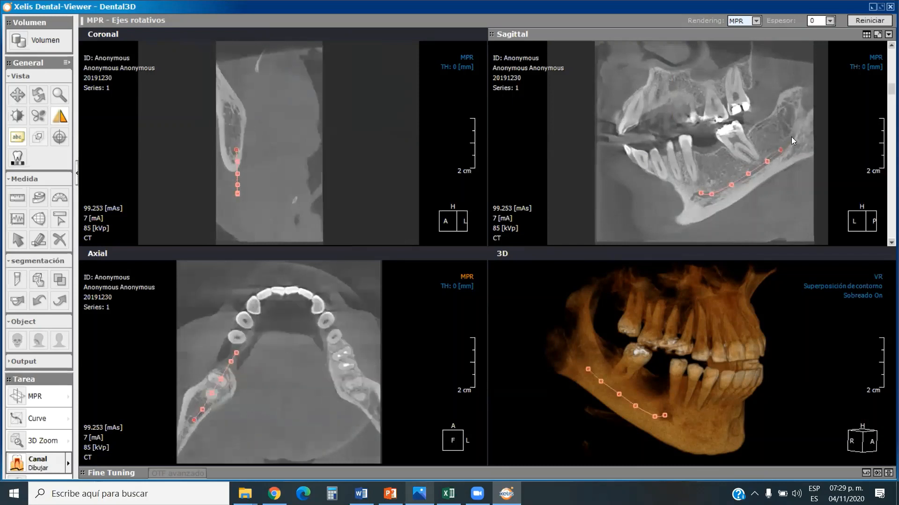
pyautogui.click(791, 137)
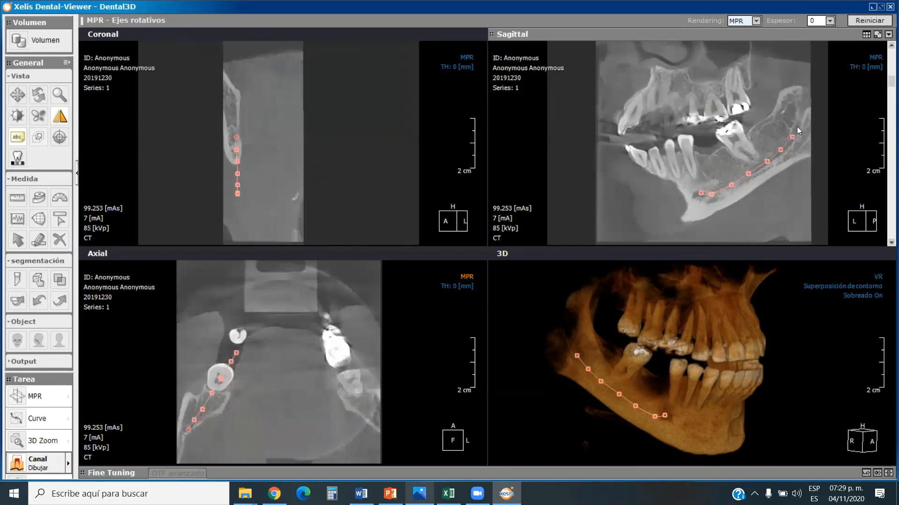
pyautogui.click(797, 127)
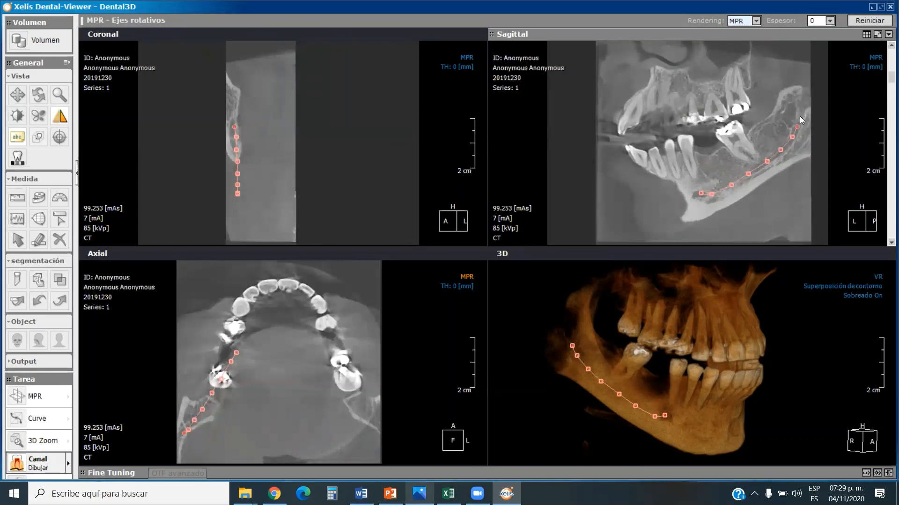
pyautogui.doubleClick(799, 116)
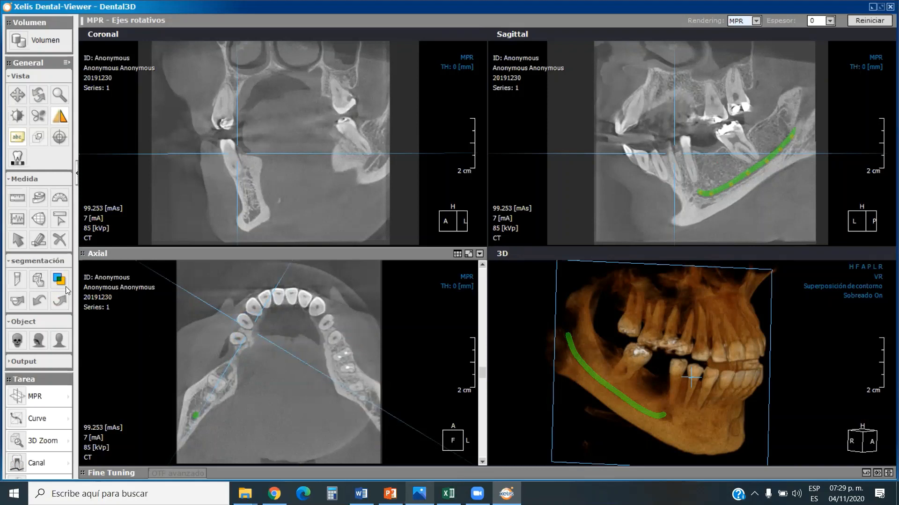
# Create a Transversales (LB-BL) curve on the axial slice, following the lower dental arch from the right ramus to the left ramus.
pyautogui.click(68, 419)
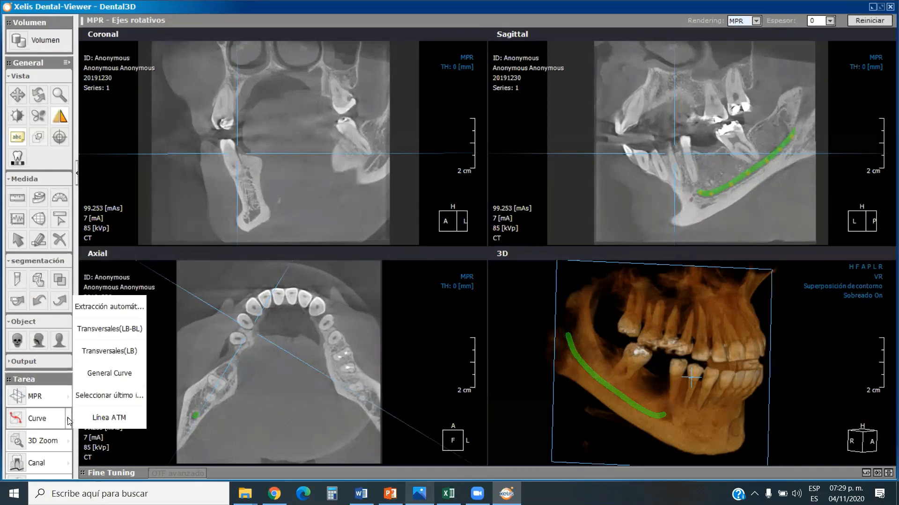
pyautogui.click(121, 329)
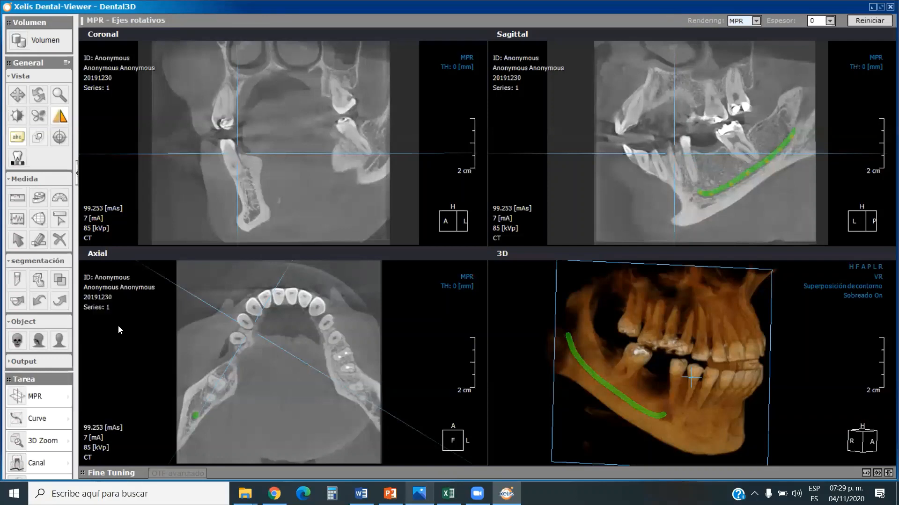
pyautogui.click(180, 447)
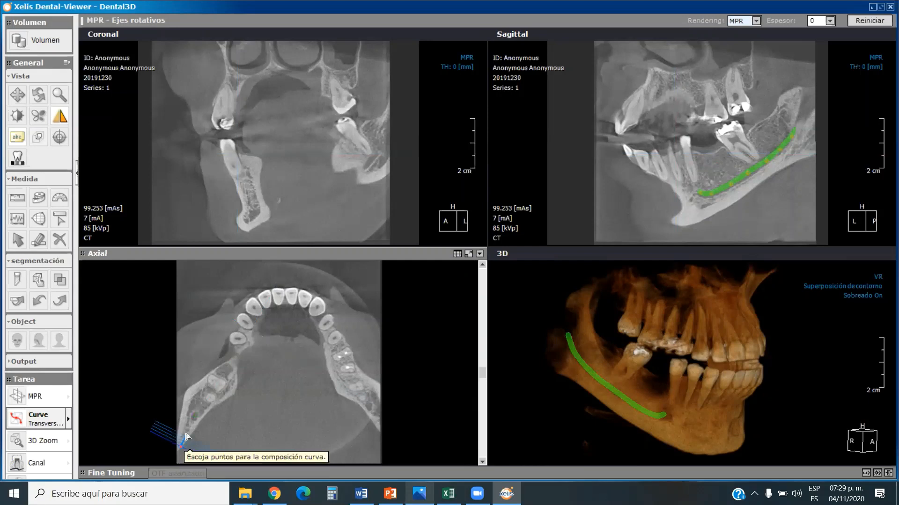
pyautogui.click(196, 413)
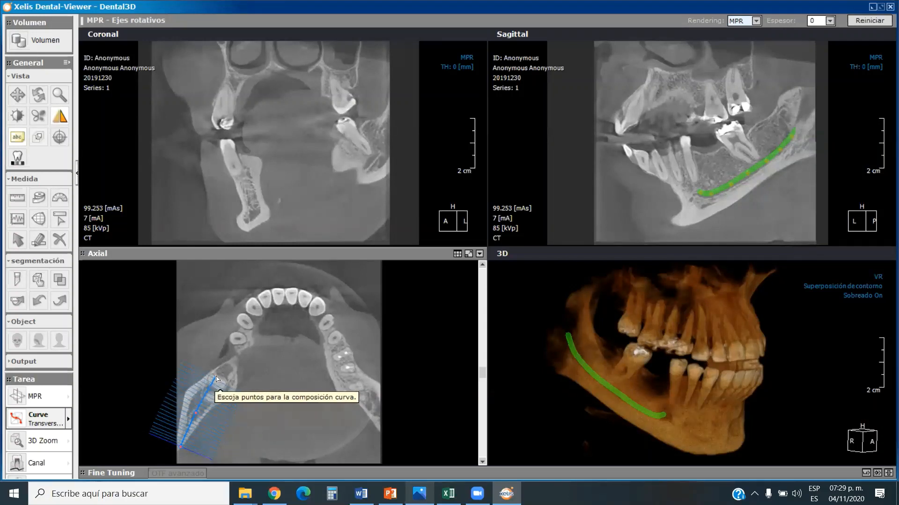
pyautogui.click(231, 349)
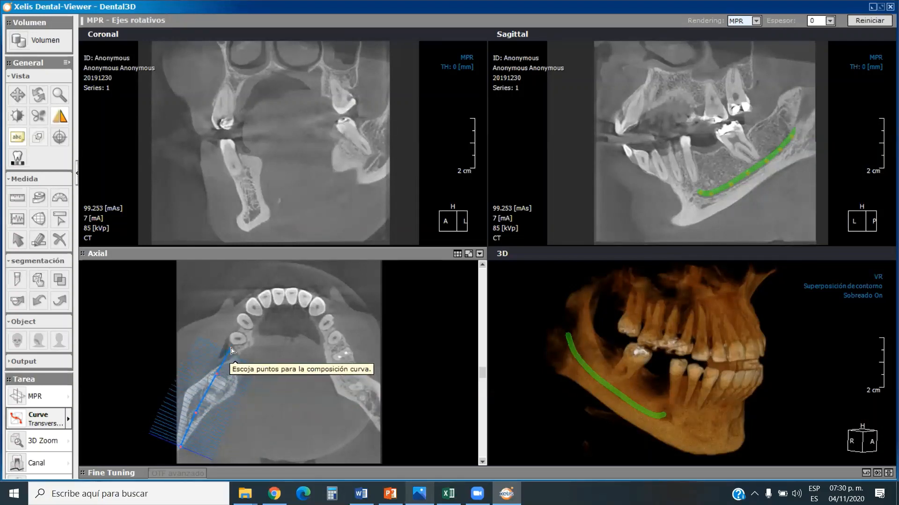
pyautogui.click(244, 324)
pyautogui.click(265, 301)
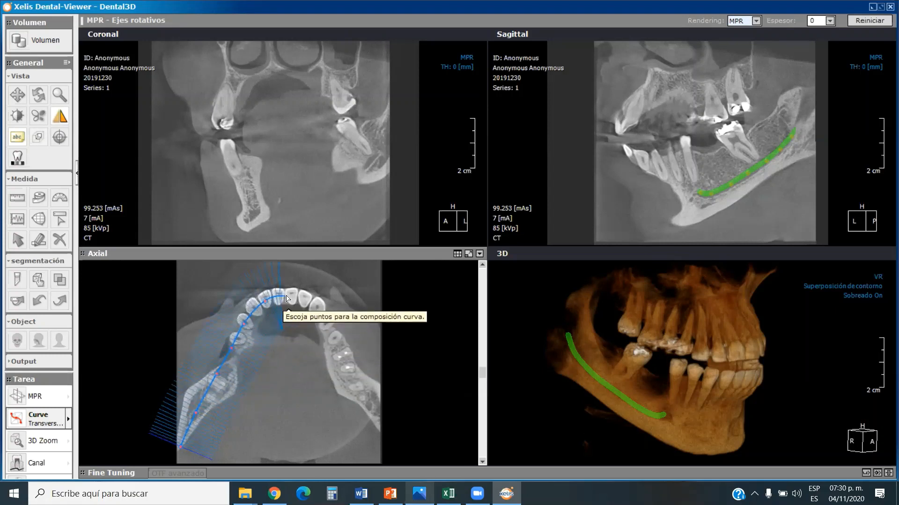
pyautogui.click(286, 296)
pyautogui.click(309, 304)
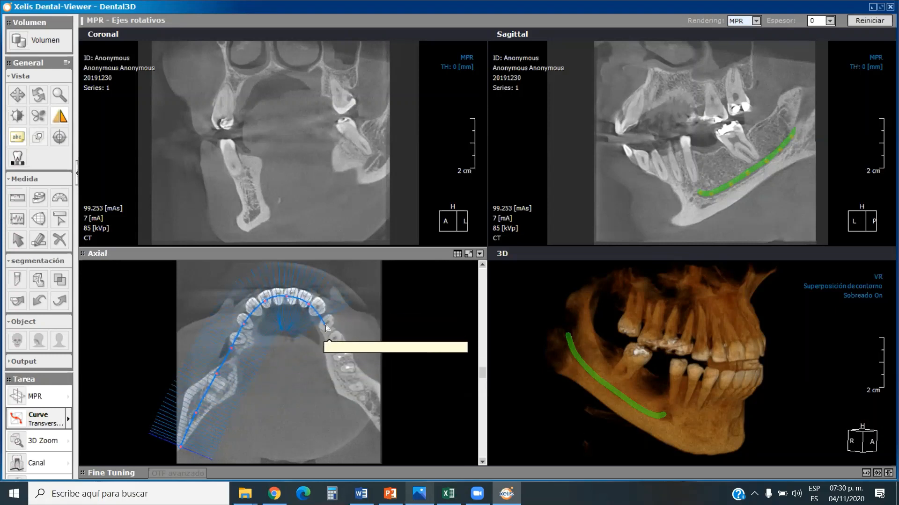
pyautogui.click(327, 327)
pyautogui.click(342, 355)
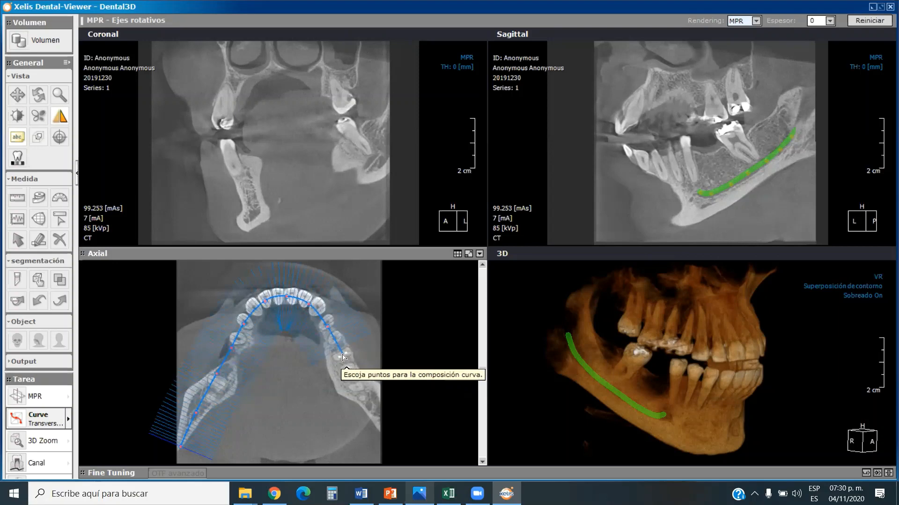
pyautogui.click(362, 391)
pyautogui.click(374, 411)
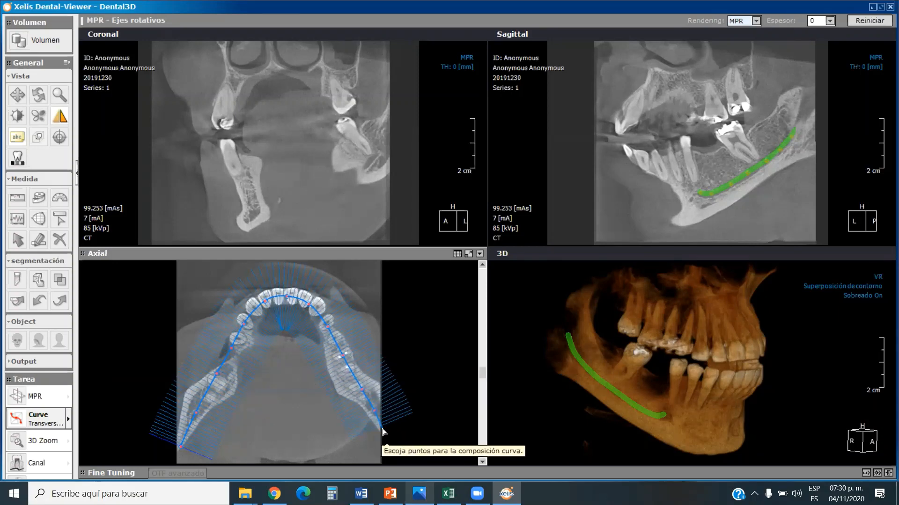
pyautogui.doubleClick(383, 430)
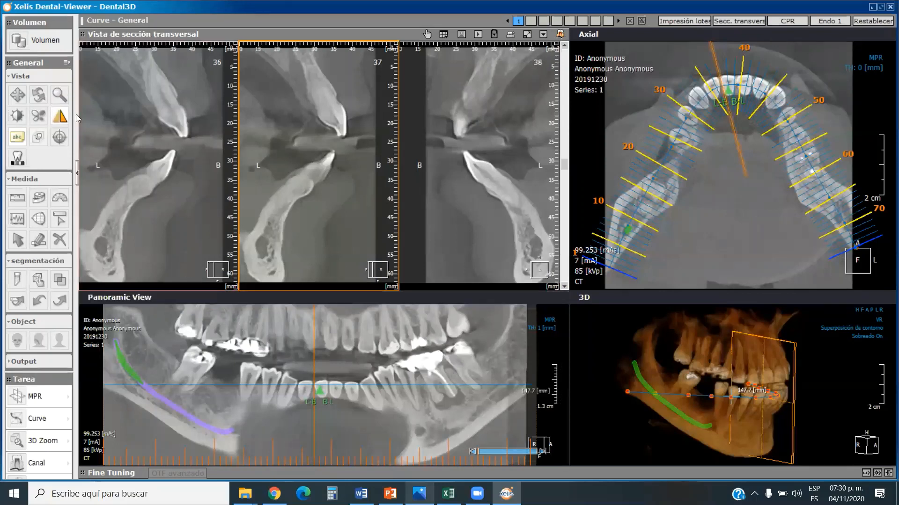
# Zoom out the panoramic view to fit both mandibular rami and step through its neighbouring slices to examine the mandibular canals.
pyautogui.click(59, 96)
pyautogui.click(235, 354)
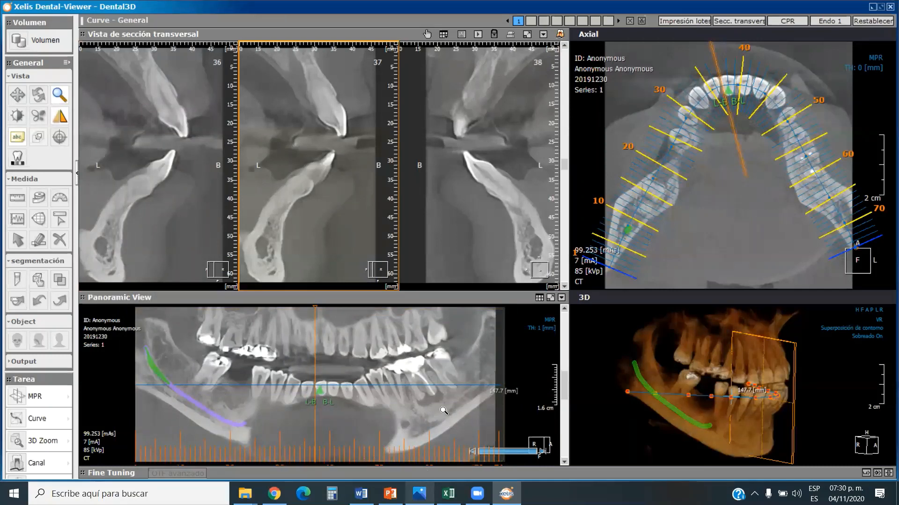
pyautogui.click(59, 95)
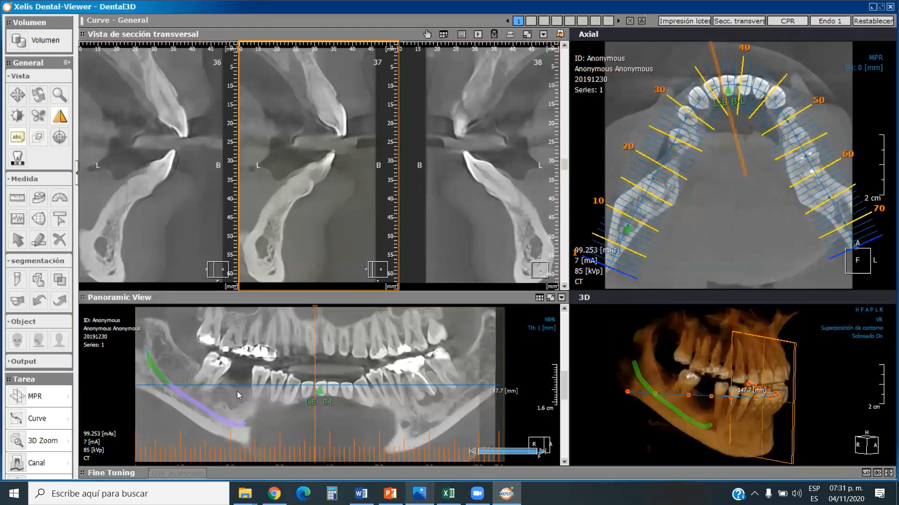
pyautogui.scroll(-5, 414, 424)
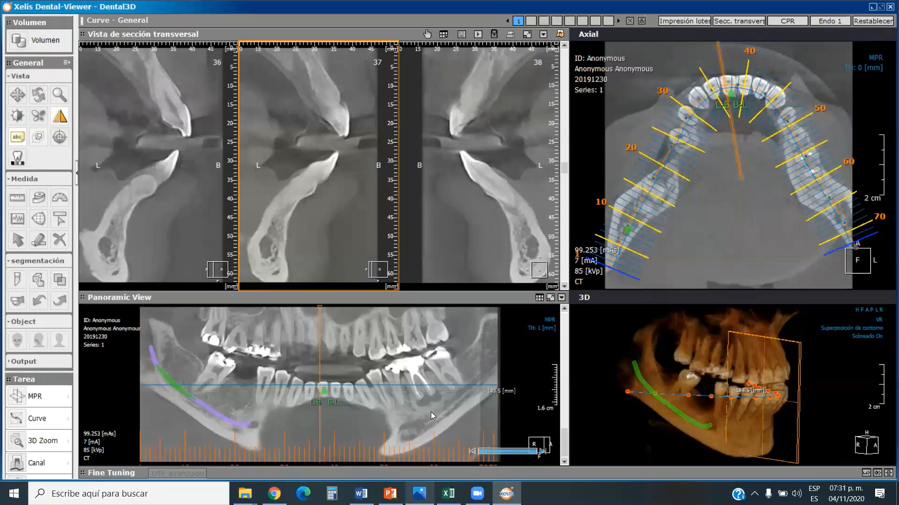
pyautogui.scroll(2, 262, 410)
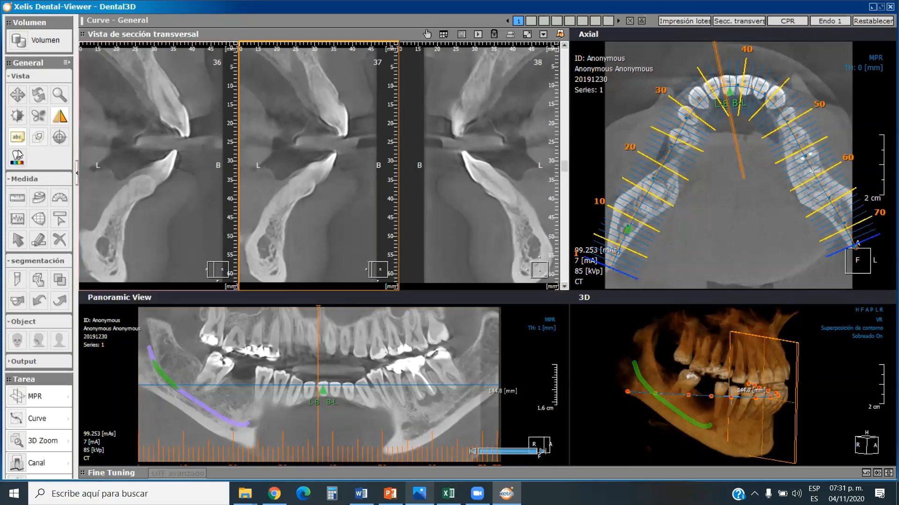
# Measure the width of the left mandibular canal behind the last molar in the panoramic view, and delete the measurement.
pyautogui.click(20, 203)
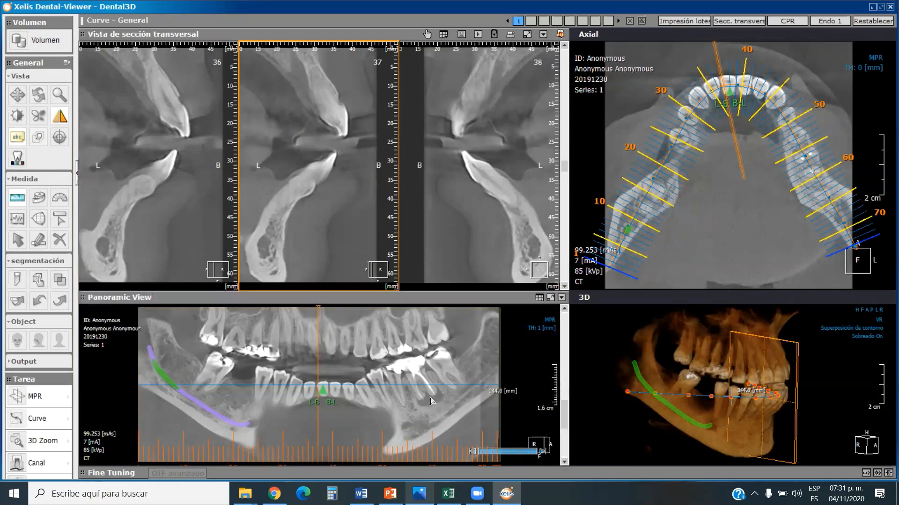
pyautogui.click(477, 378)
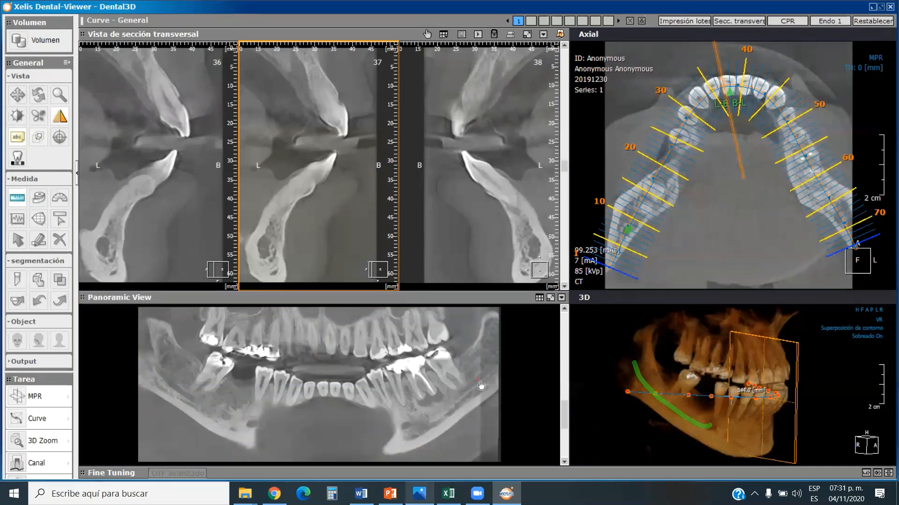
pyautogui.click(480, 385)
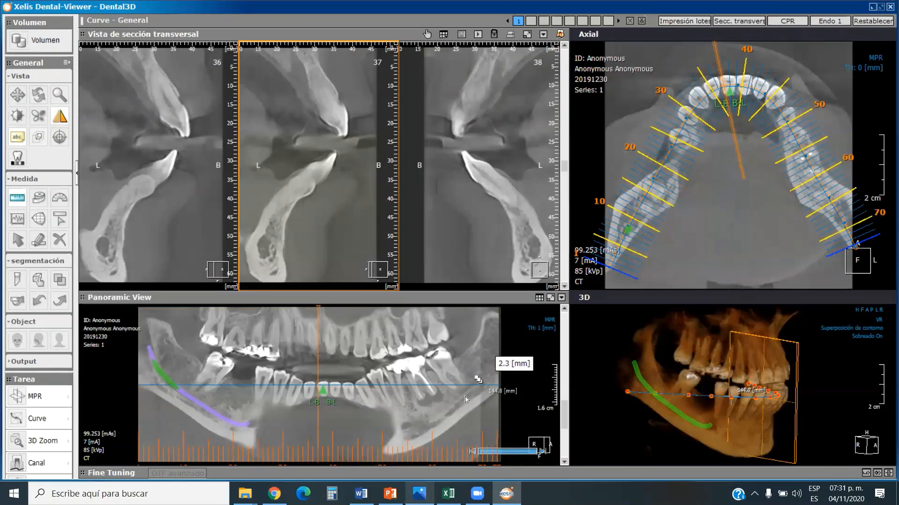
pyautogui.scroll(1, 461, 402)
pyautogui.scroll(-1, 461, 402)
pyautogui.rightClick(515, 367)
pyautogui.click(542, 398)
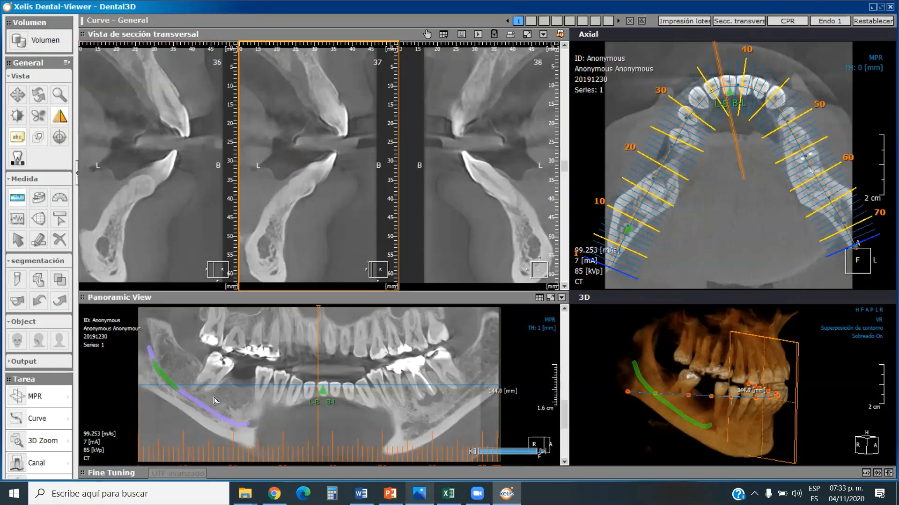
# Measure the width of the right mandibular canal below the last molar in the panoramic view, and delete the measurement.
pyautogui.scroll(3, 210, 396)
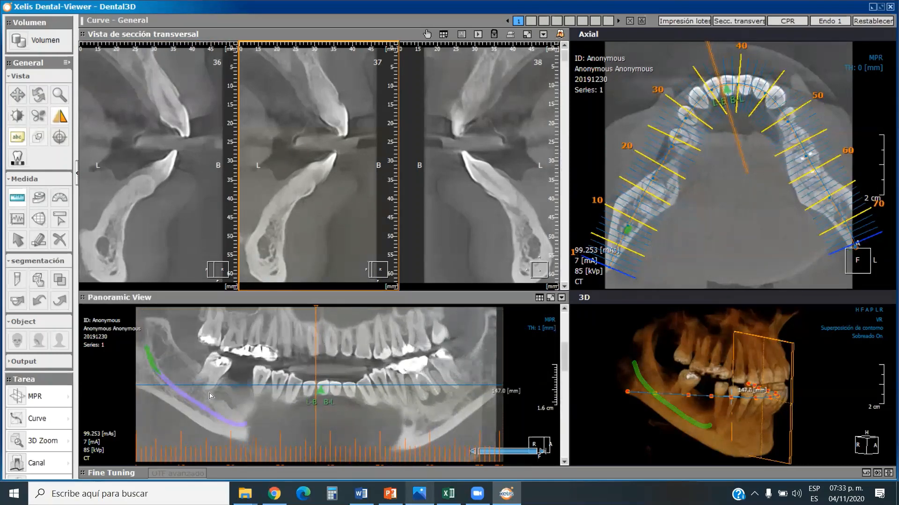
pyautogui.scroll(1, 209, 396)
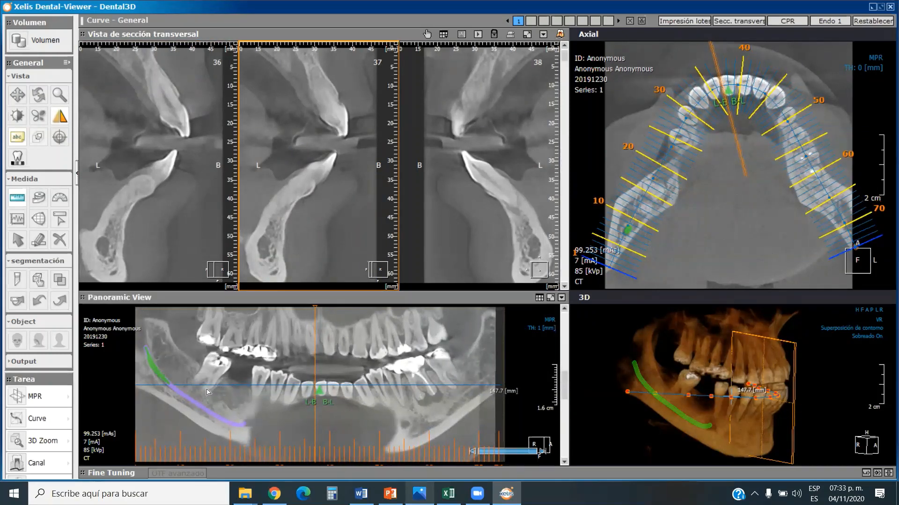
pyautogui.scroll(-6, 208, 393)
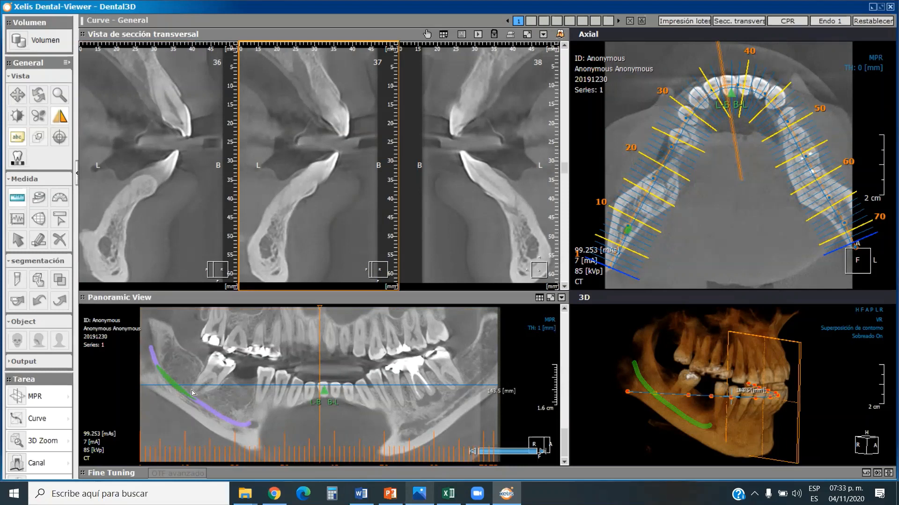
pyautogui.press('space')
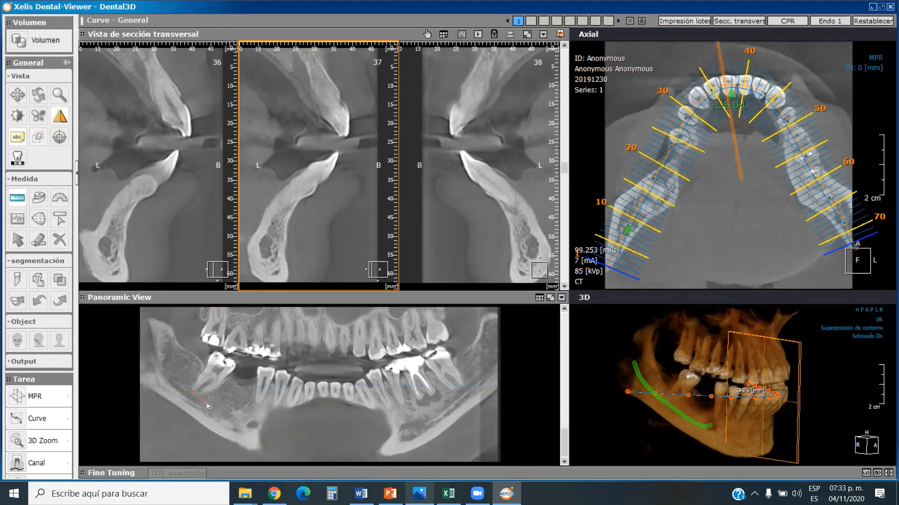
pyautogui.scroll(1, 207, 406)
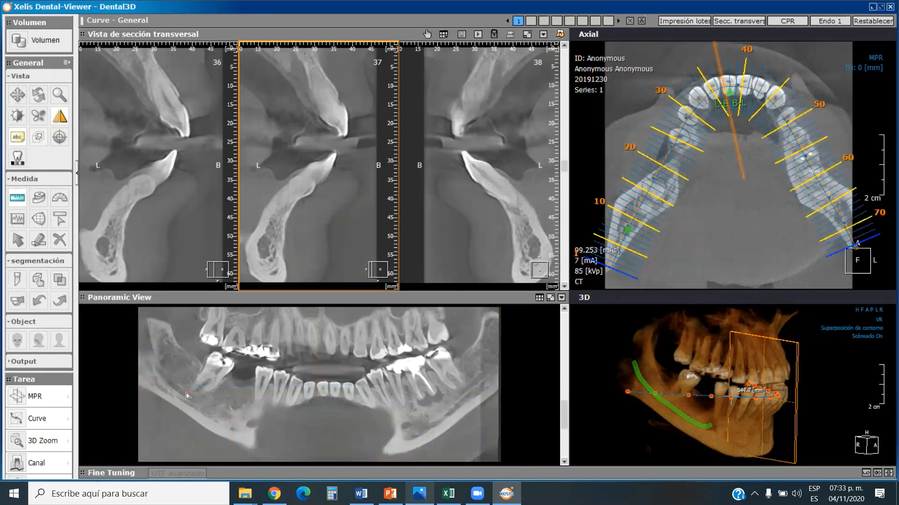
pyautogui.click(187, 394)
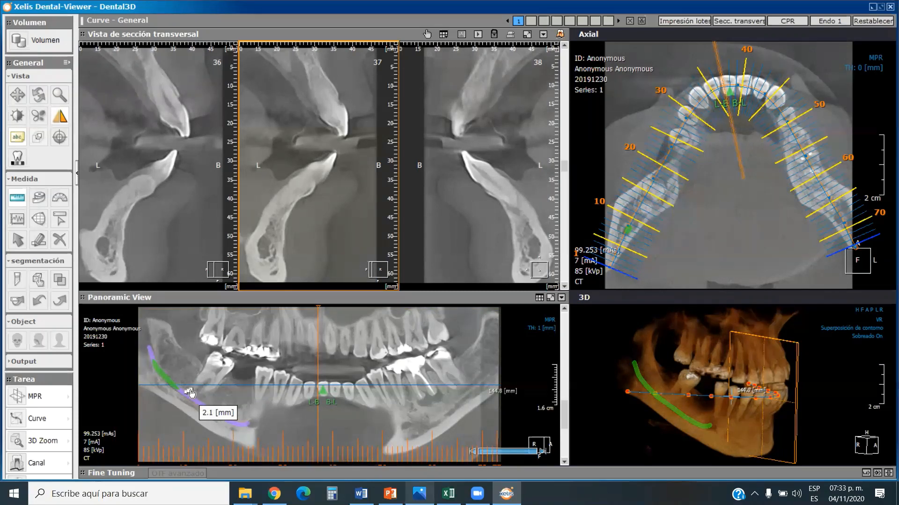
pyautogui.rightClick(215, 413)
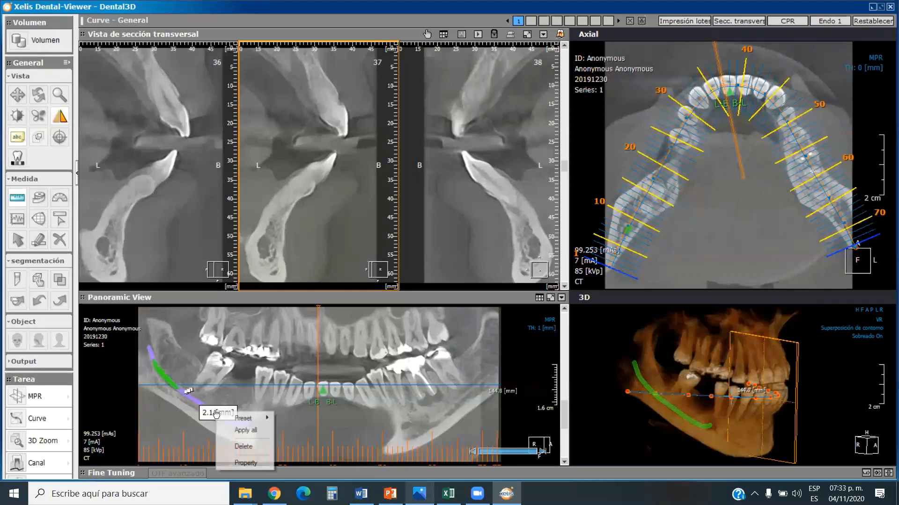
pyautogui.click(247, 448)
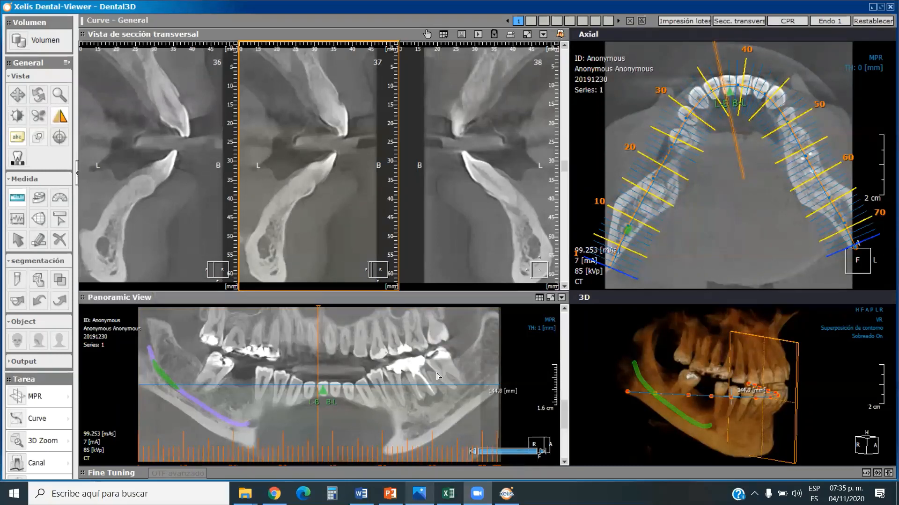
# Set the panoramic view's slice thickness to 15 mm.
pyautogui.click(548, 330)
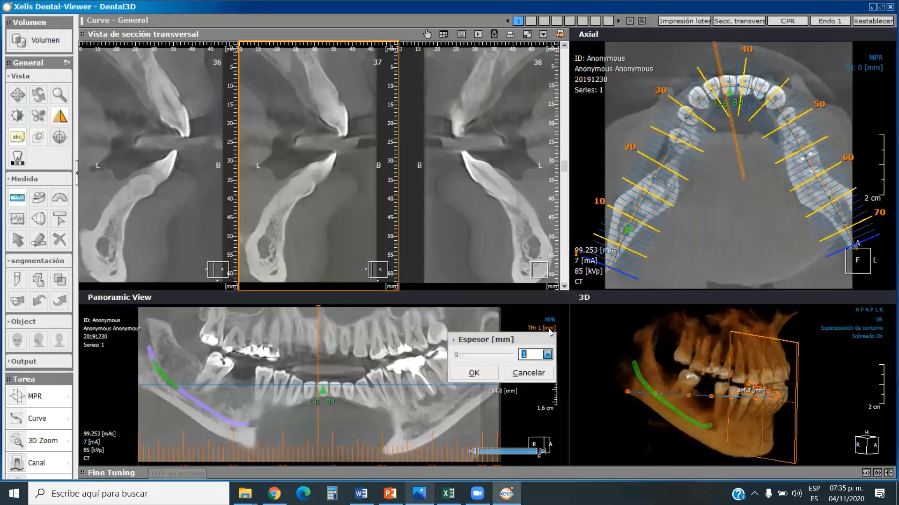
pyautogui.click(547, 355)
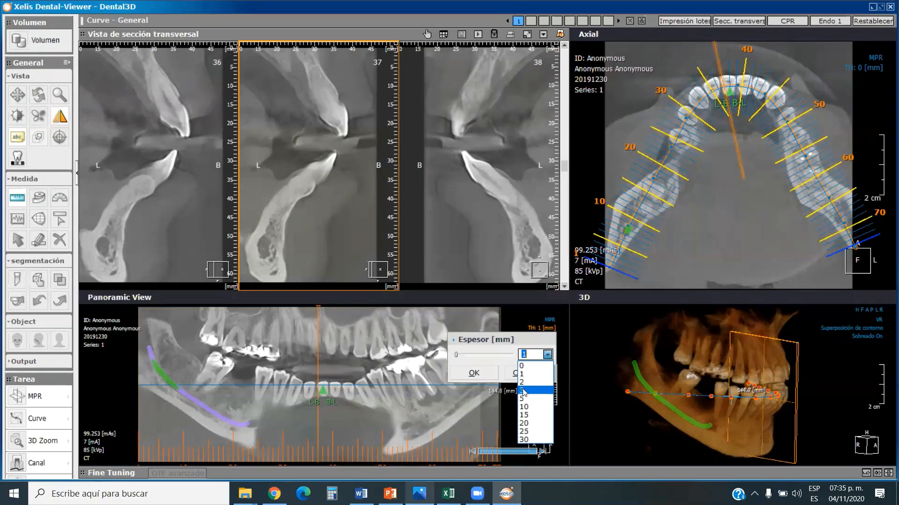
pyautogui.click(524, 416)
pyautogui.click(476, 373)
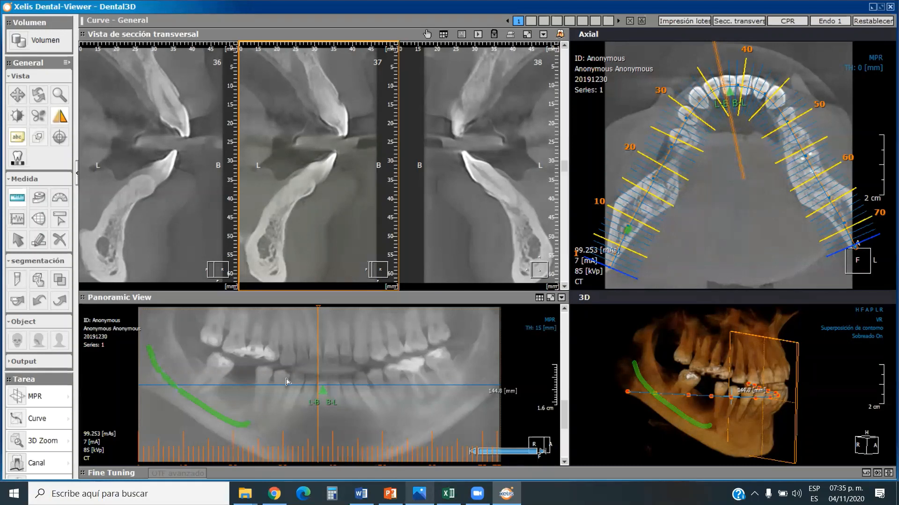
# Reduce the panoramic view's slice thickness to 1 mm.
pyautogui.click(540, 328)
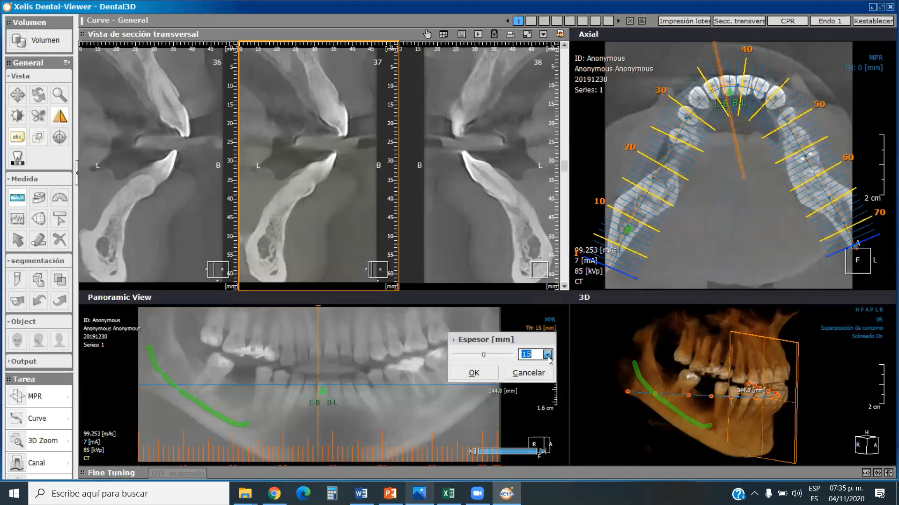
pyautogui.click(548, 357)
pyautogui.click(523, 375)
pyautogui.click(547, 356)
pyautogui.click(528, 367)
pyautogui.click(473, 373)
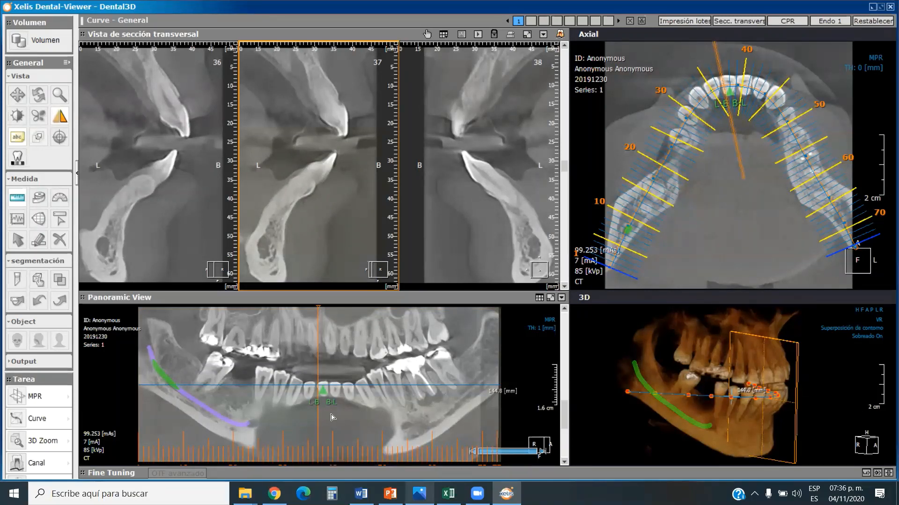
# Increase the panoramic view's slice thickness to 15 mm.
pyautogui.click(548, 330)
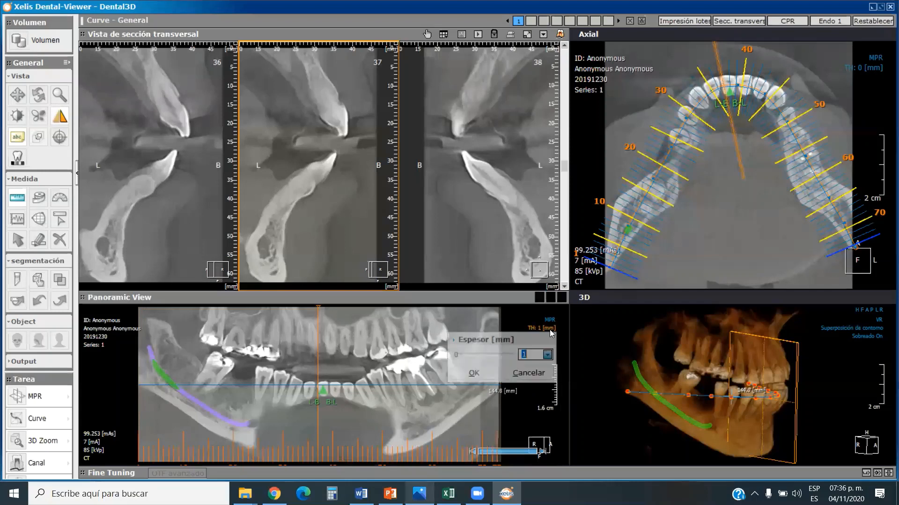
pyautogui.click(547, 354)
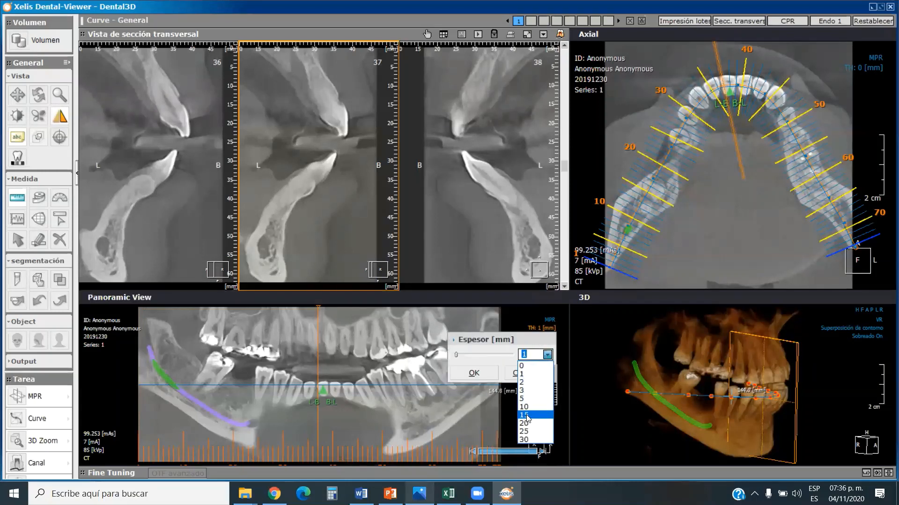
pyautogui.click(524, 415)
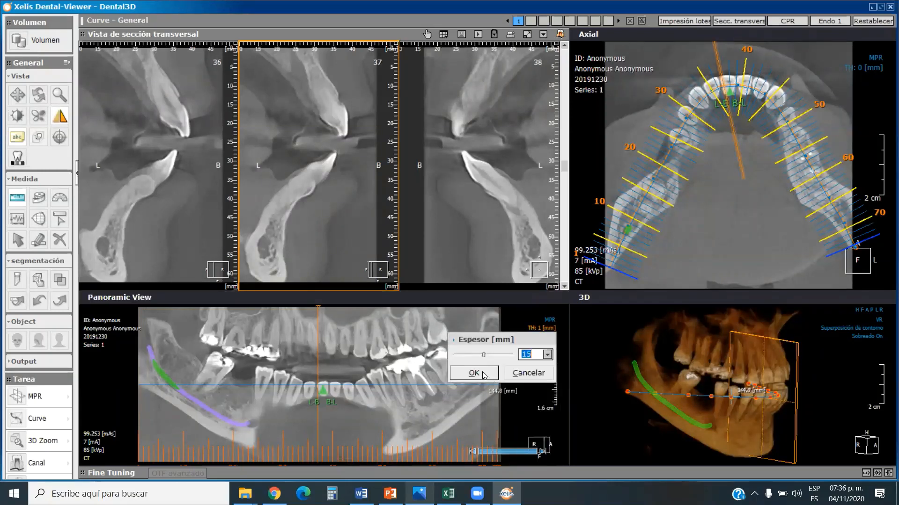
pyautogui.click(473, 373)
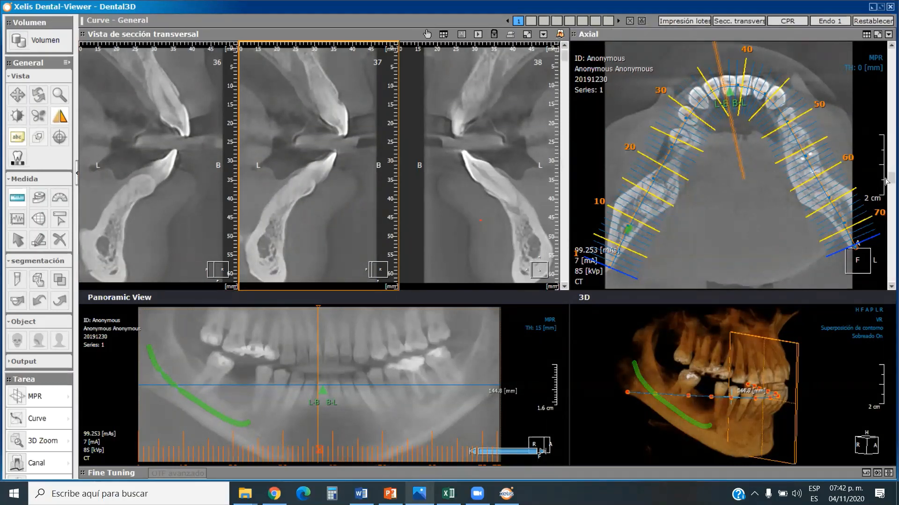
# Bring up cross-section 21 in the gap before the lower right molar, and measure the bone height from ridge crest to canal.
pyautogui.moveTo(885, 178)
pyautogui.mouseDown()
pyautogui.moveTo(884, 160)
pyautogui.moveTo(882, 180)
pyautogui.mouseUp()
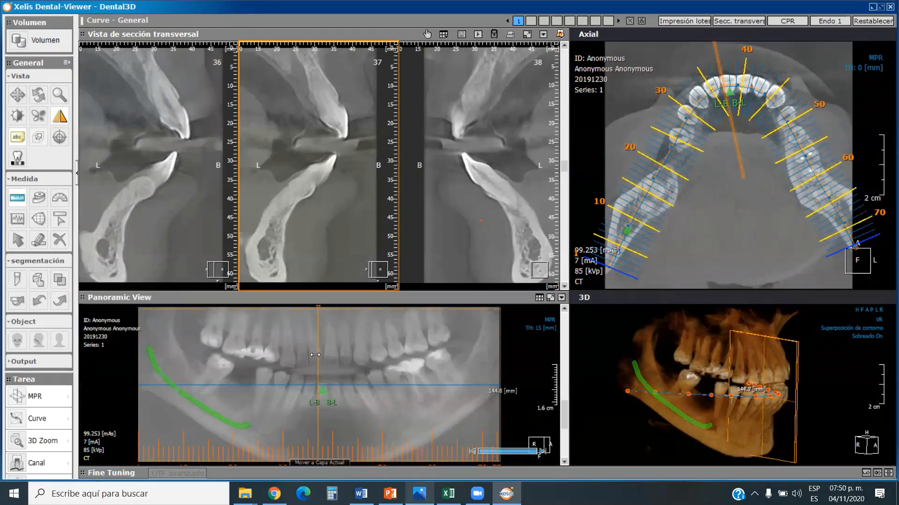
pyautogui.moveTo(318, 355); pyautogui.dragTo(248, 346)
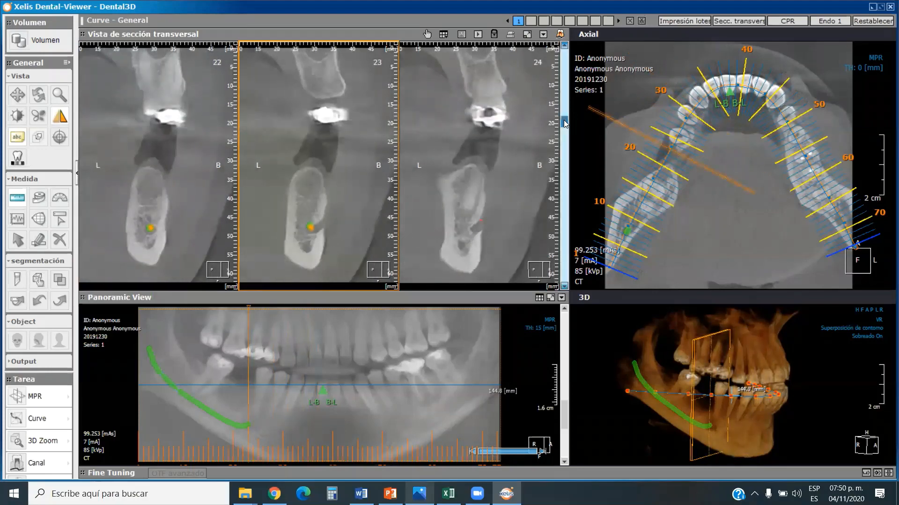
pyautogui.moveTo(564, 121); pyautogui.dragTo(562, 117)
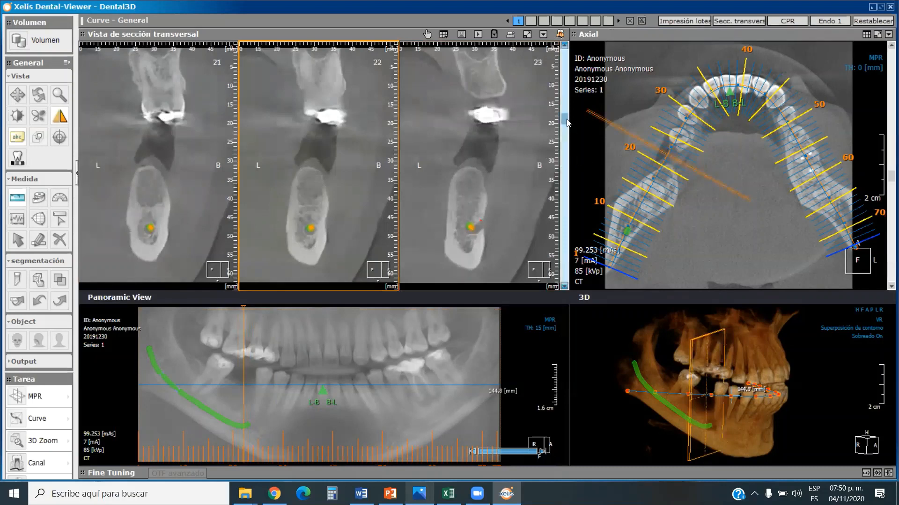
pyautogui.moveTo(566, 119); pyautogui.dragTo(566, 116)
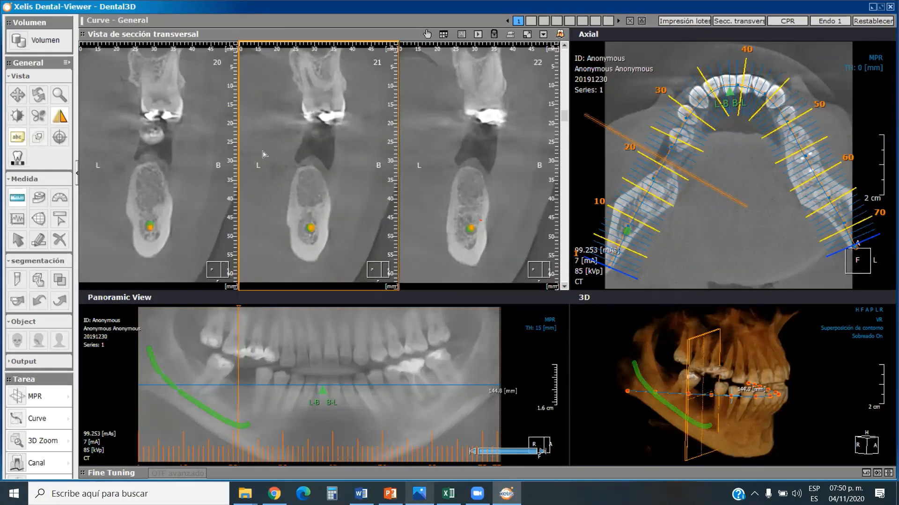
pyautogui.click(18, 199)
pyautogui.moveTo(311, 170)
pyautogui.mouseDown()
pyautogui.moveTo(312, 228)
pyautogui.moveTo(309, 221)
pyautogui.mouseUp()
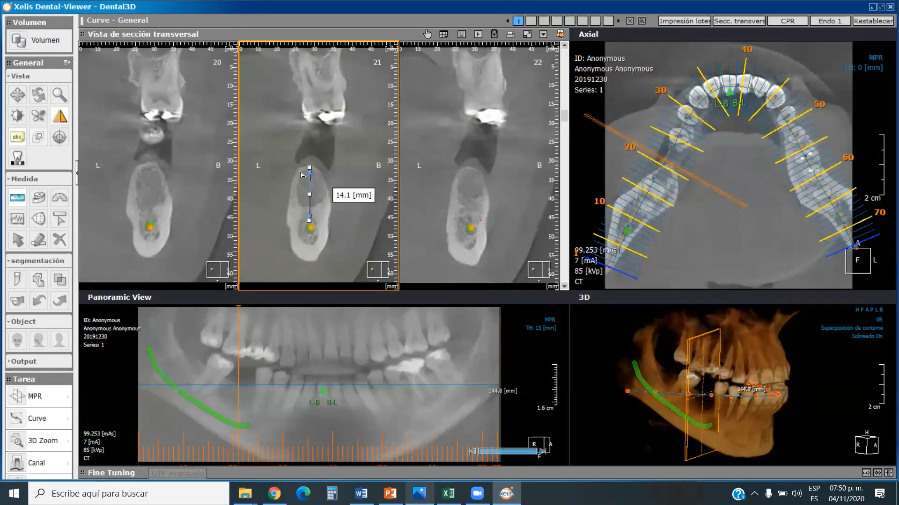
# Measure the ridge width near the crest and halfway down to the canal on cross-section 21, and move both labels clear of the bone.
pyautogui.click(299, 172)
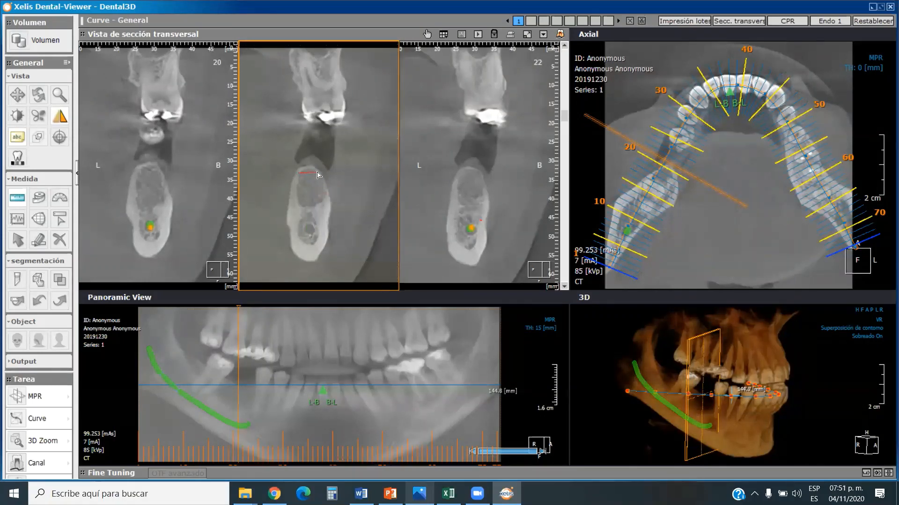
pyautogui.click(318, 173)
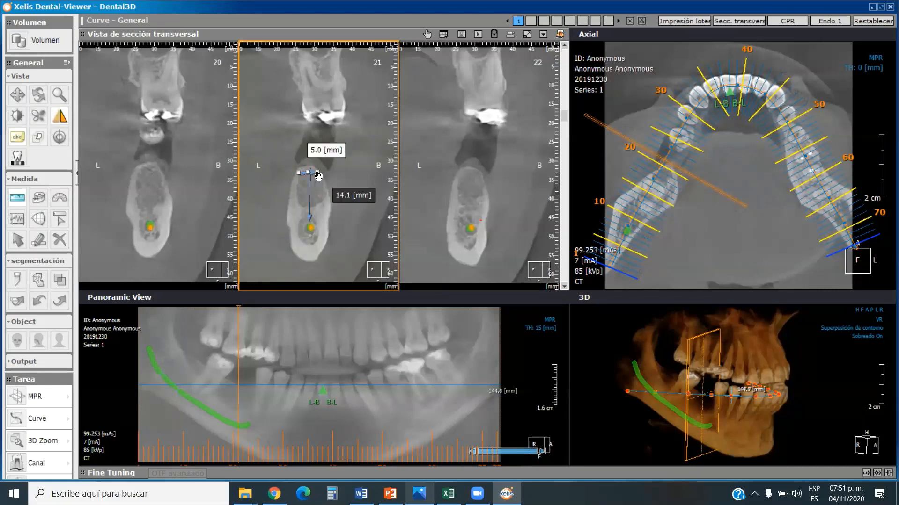
pyautogui.click(292, 192)
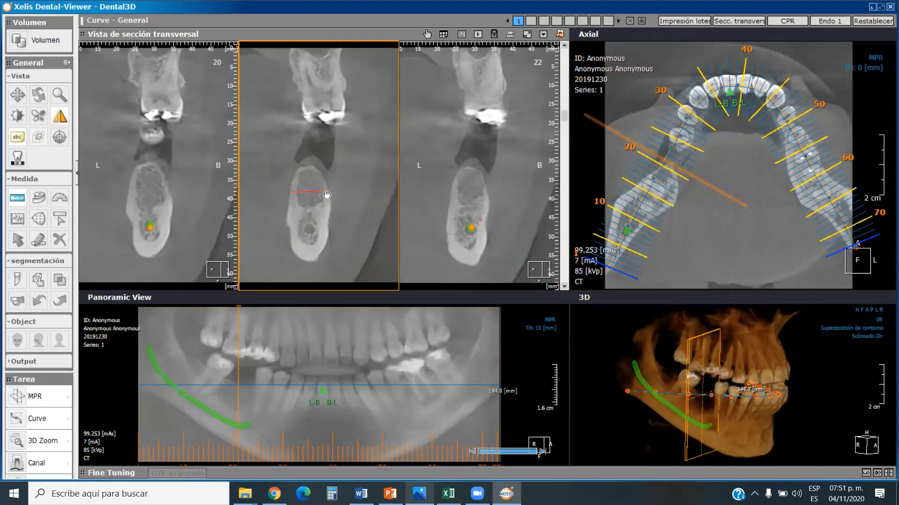
pyautogui.click(326, 192)
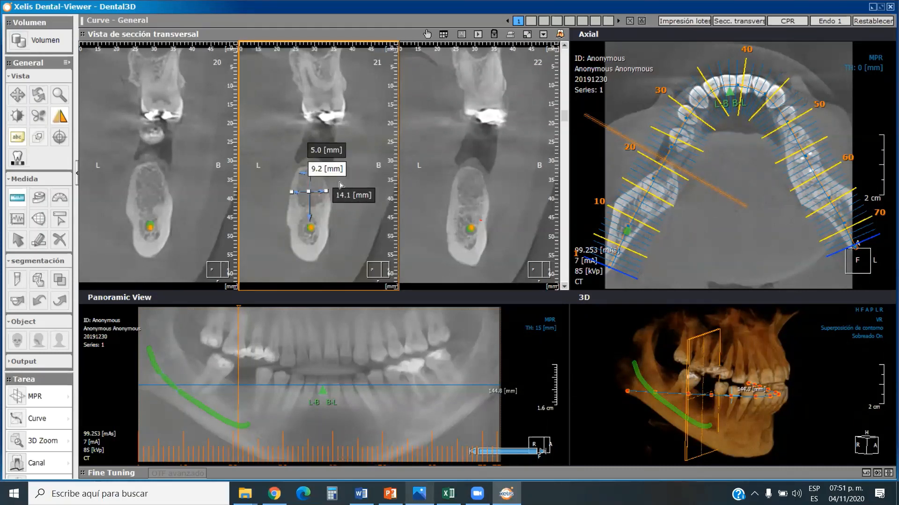
pyautogui.moveTo(331, 172); pyautogui.dragTo(268, 183)
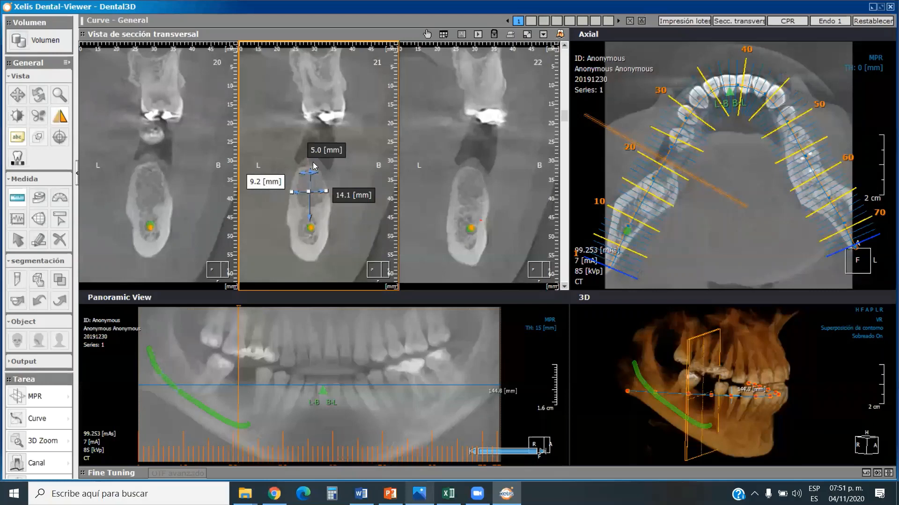
pyautogui.moveTo(320, 154); pyautogui.dragTo(342, 167)
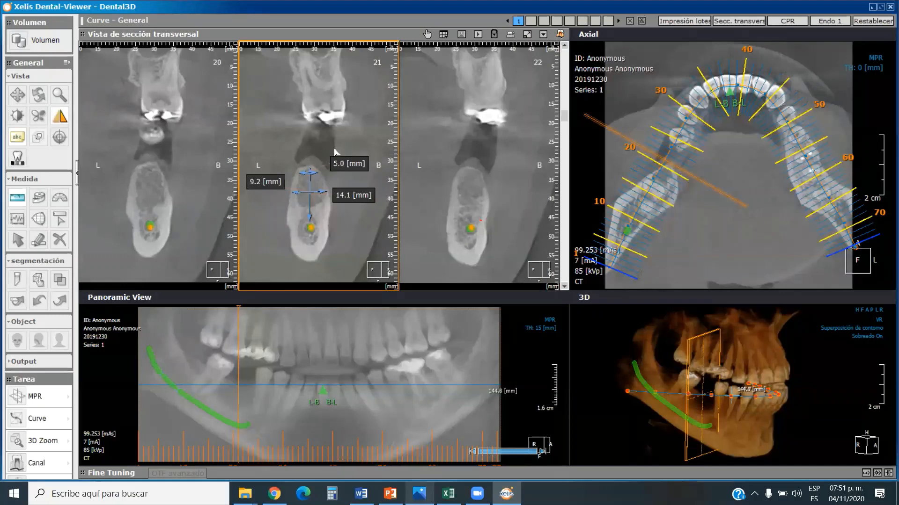
pyautogui.click(20, 201)
# Delete the height measurement and both width measurements from cross-section 21.
pyautogui.rightClick(352, 198)
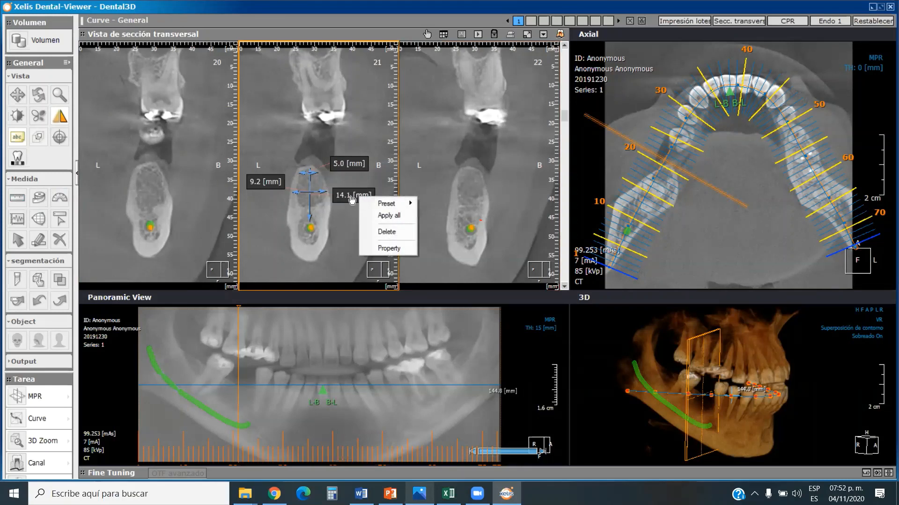
pyautogui.click(387, 233)
pyautogui.rightClick(262, 182)
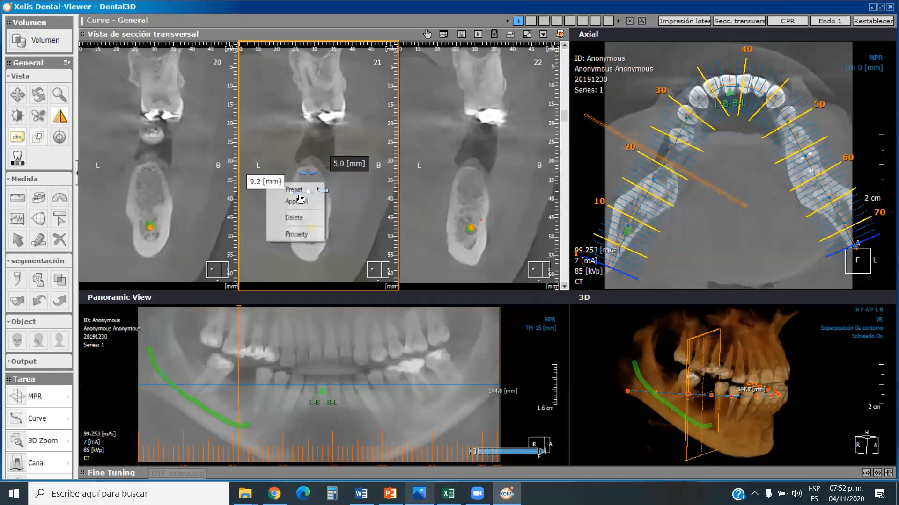
pyautogui.click(309, 218)
pyautogui.rightClick(347, 167)
pyautogui.click(379, 202)
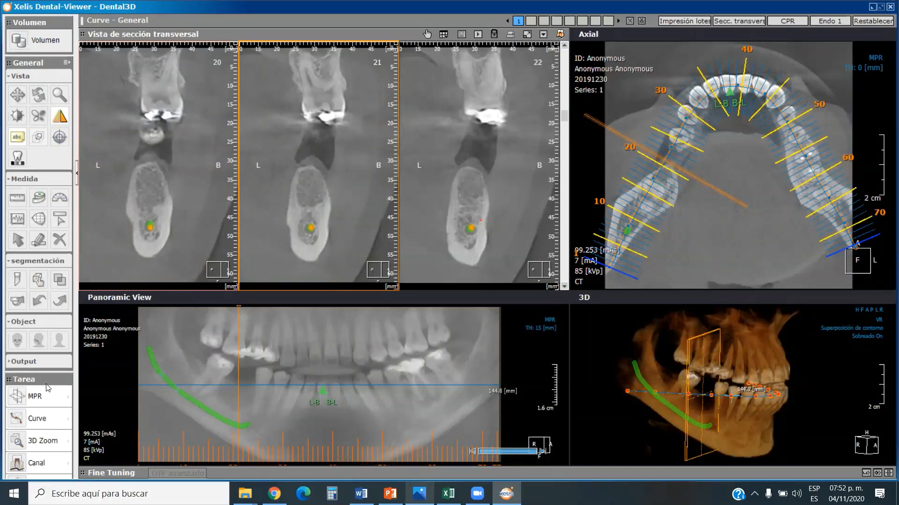
# Start inserting a single implant on cross-section 21 and choose Straumann as the implant company.
pyautogui.click(11, 181)
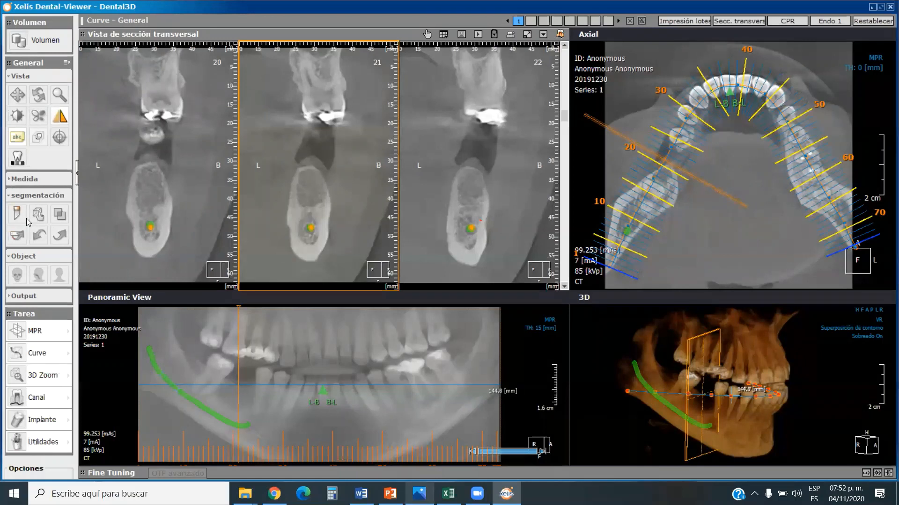
pyautogui.click(68, 421)
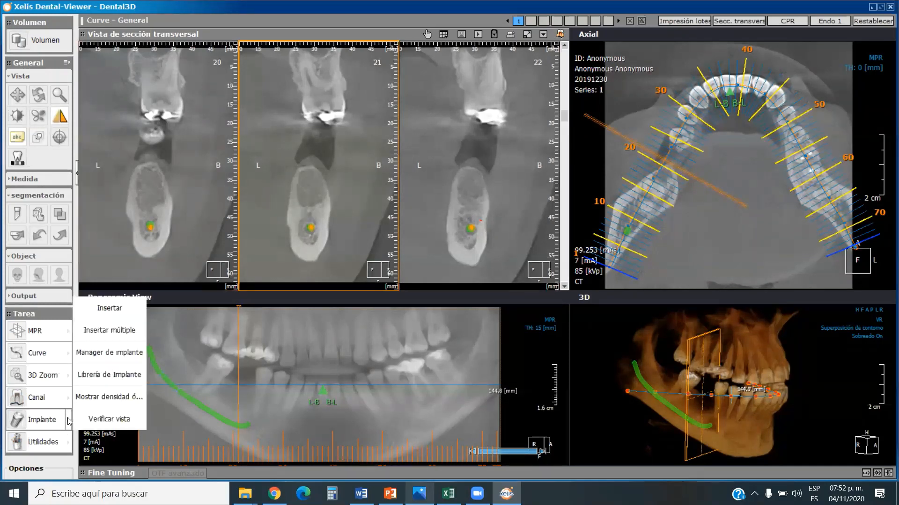
pyautogui.click(126, 311)
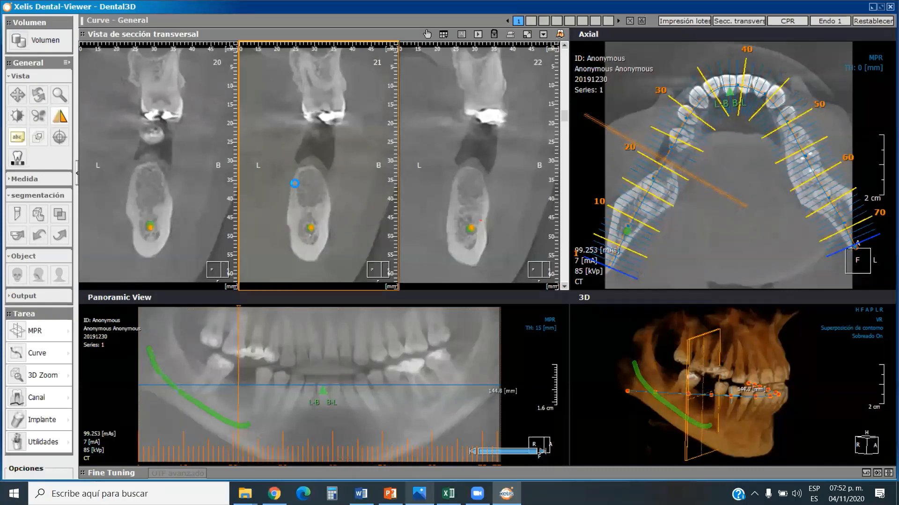
pyautogui.click(294, 188)
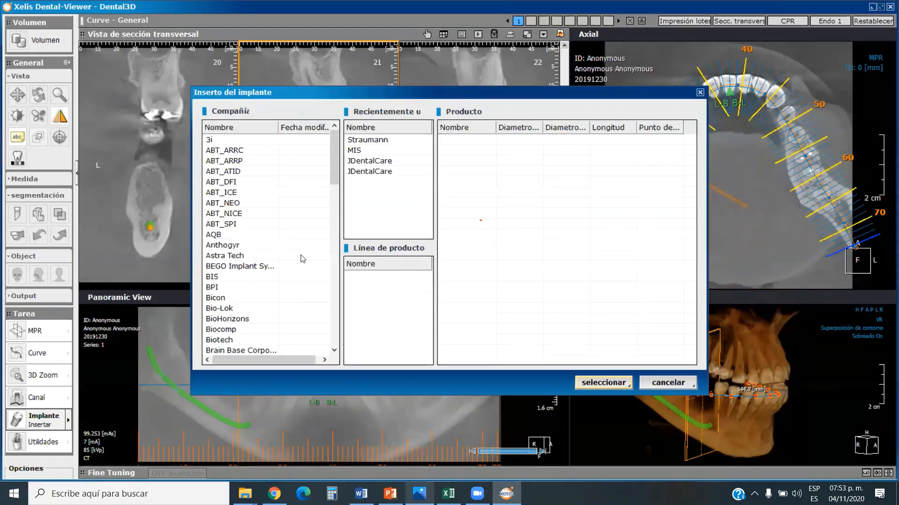
pyautogui.moveTo(334, 166); pyautogui.dragTo(332, 307)
pyautogui.click(226, 309)
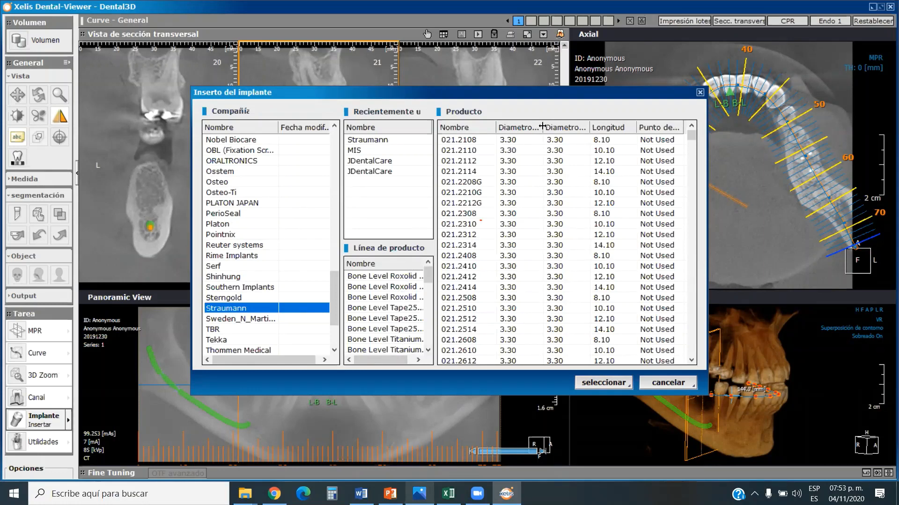
# Pick implant 021.4612, 4.10 mm in diameter and 12.20 mm long, and place it in the ridge on cross-section 21.
pyautogui.moveTo(542, 124); pyautogui.dragTo(563, 126)
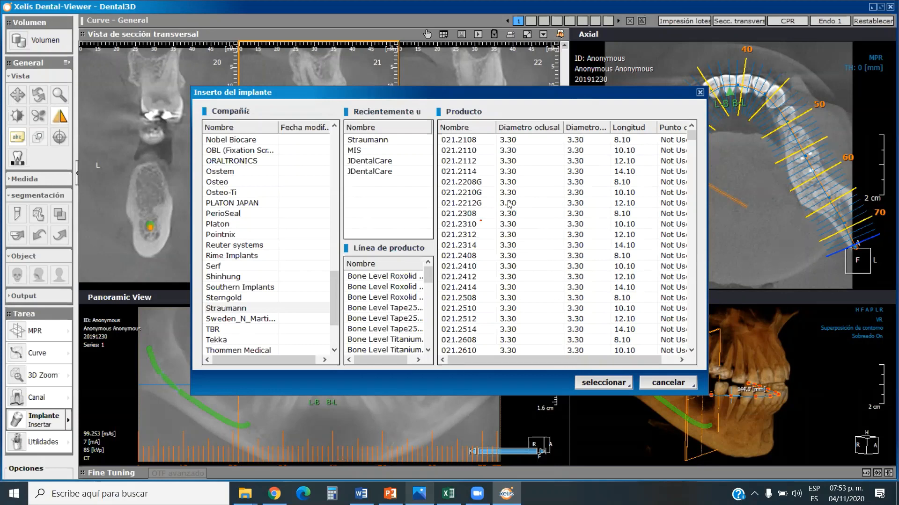
pyautogui.scroll(-10, 519, 246)
pyautogui.scroll(-6, 518, 245)
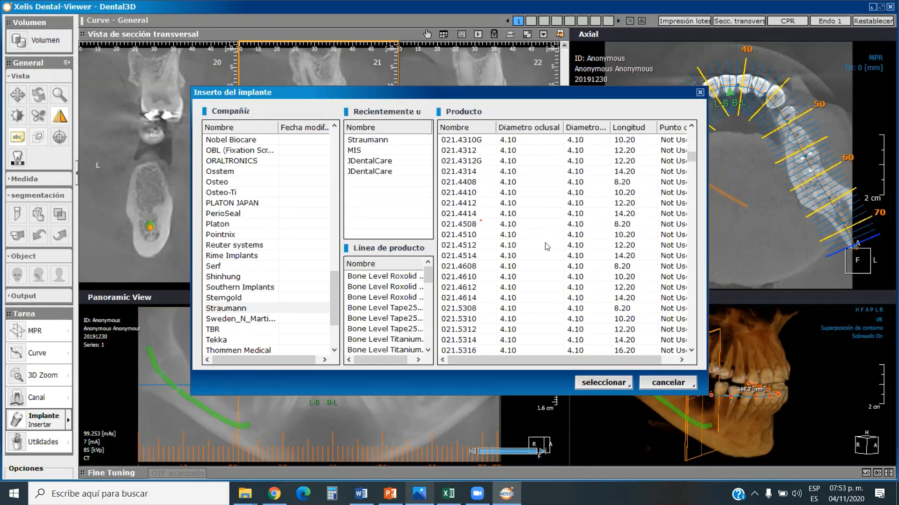
pyautogui.click(515, 291)
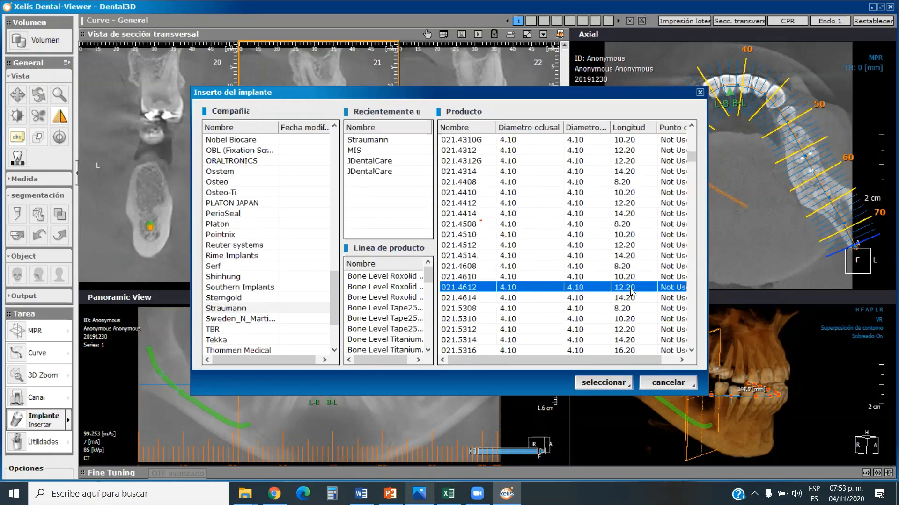
pyautogui.click(604, 383)
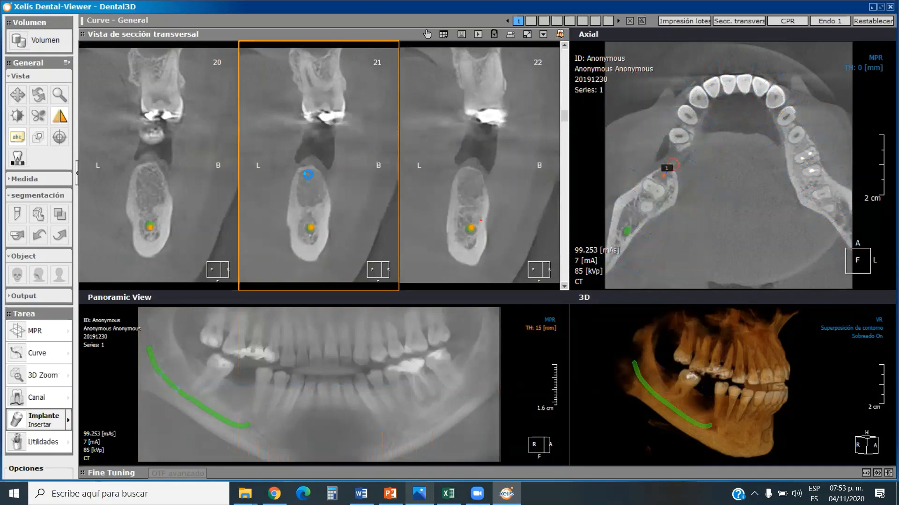
pyautogui.click(305, 172)
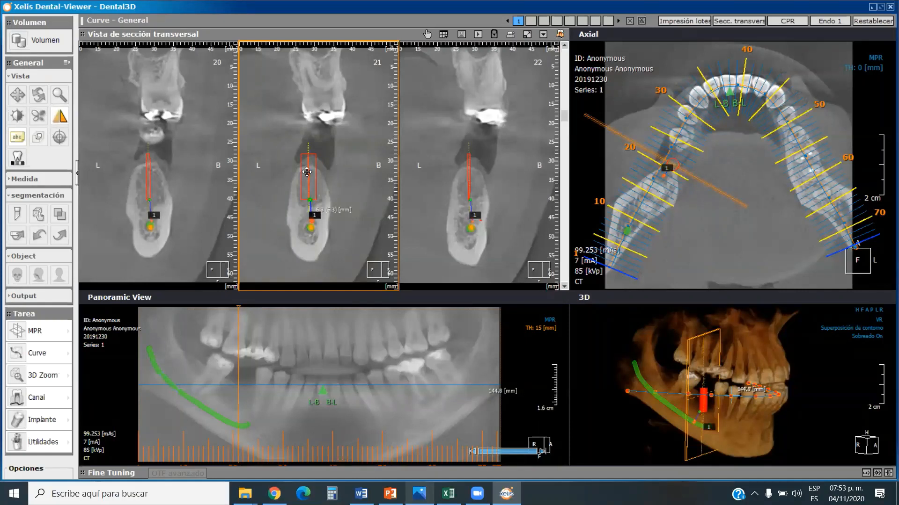
# Lower the implant on cross-section 21 until its top meets the ridge crest, and tilt it slightly to follow the bone's axis.
pyautogui.moveTo(305, 176)
pyautogui.mouseDown()
pyautogui.moveTo(303, 186)
pyautogui.moveTo(315, 171)
pyautogui.moveTo(305, 185)
pyautogui.mouseUp()
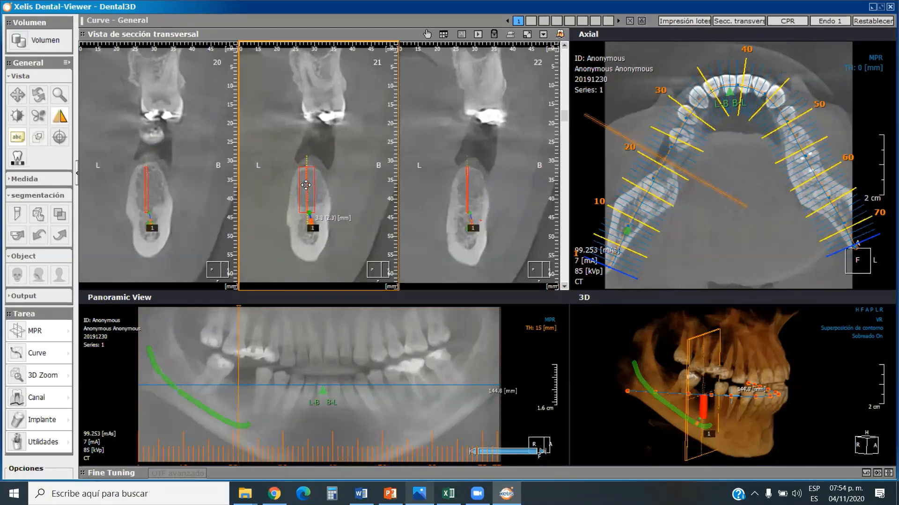
pyautogui.moveTo(306, 185); pyautogui.dragTo(306, 185)
pyautogui.moveTo(307, 164); pyautogui.dragTo(305, 160)
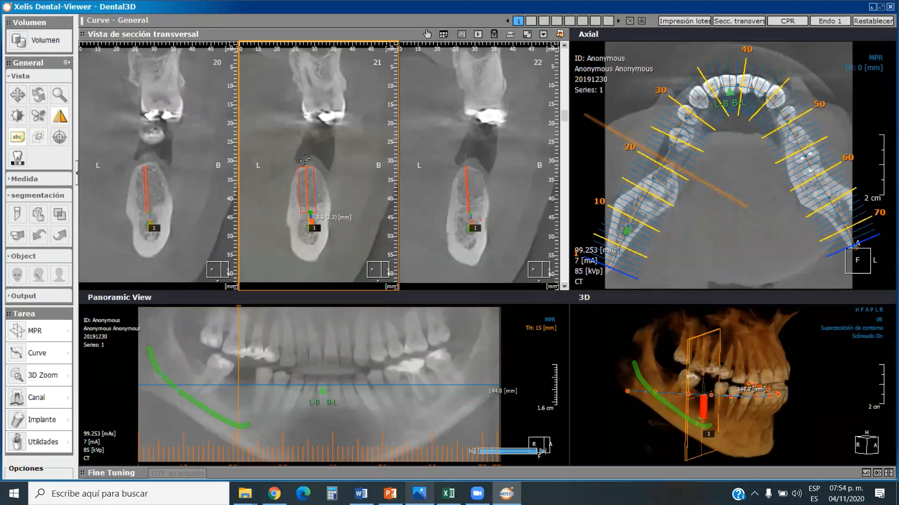
pyautogui.moveTo(305, 179); pyautogui.dragTo(306, 181)
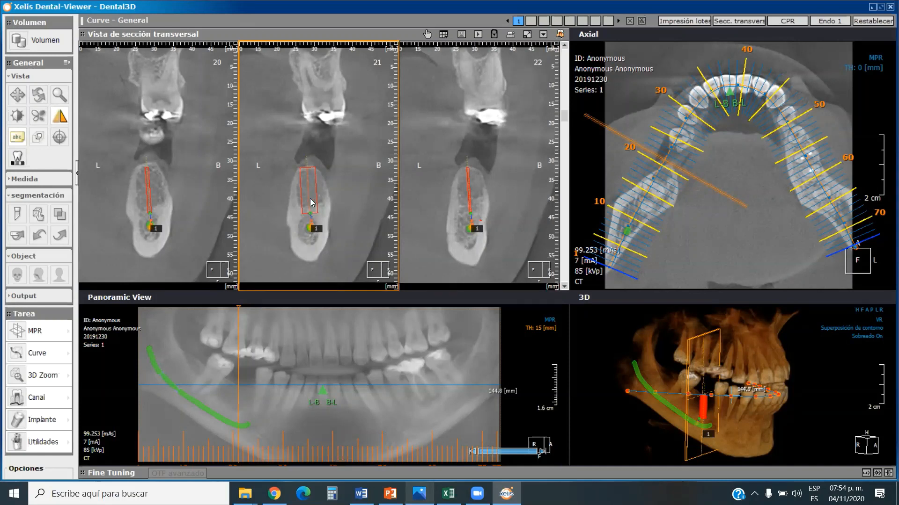
pyautogui.moveTo(306, 187)
pyautogui.mouseDown()
pyautogui.moveTo(307, 200)
pyautogui.moveTo(305, 186)
pyautogui.mouseUp()
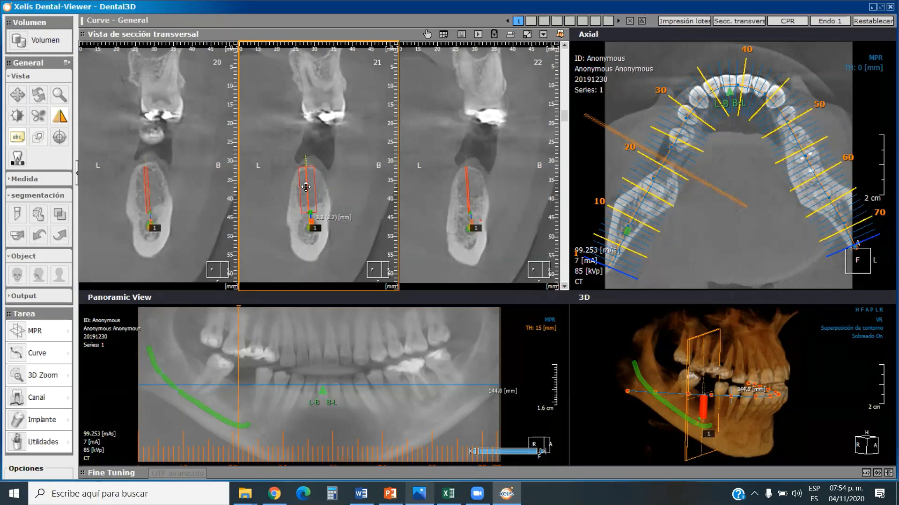
# Lower the implant on cross-section 21 until its tip reaches the canal, and raise it back to the ridge crest.
pyautogui.moveTo(306, 187); pyautogui.dragTo(306, 200)
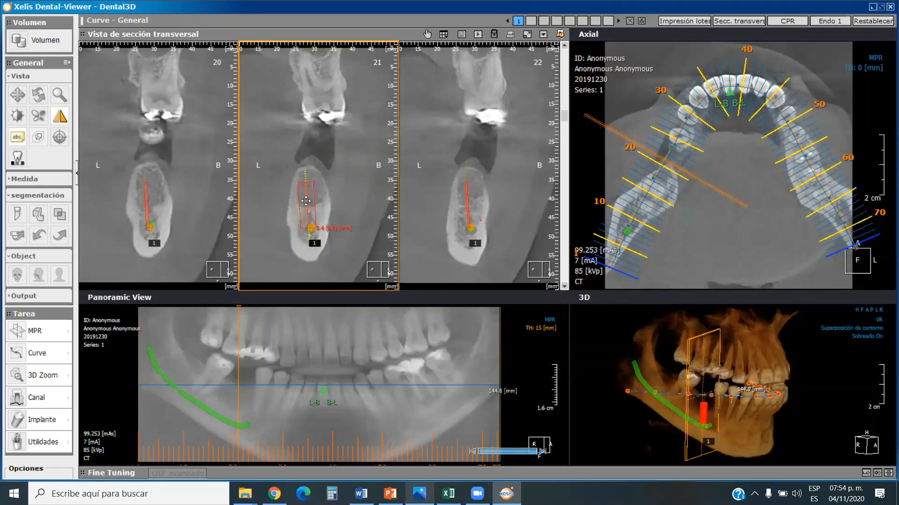
pyautogui.moveTo(305, 200); pyautogui.dragTo(306, 200)
pyautogui.moveTo(306, 199); pyautogui.dragTo(306, 187)
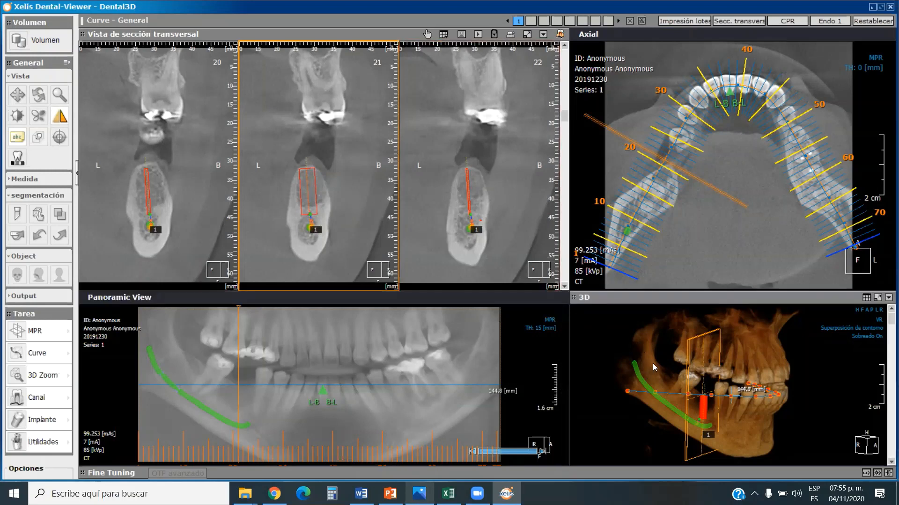
# Tilt the implant along the jaw in the 3D view, and nudge its position on cross-section 20.
pyautogui.moveTo(652, 363); pyautogui.dragTo(679, 357)
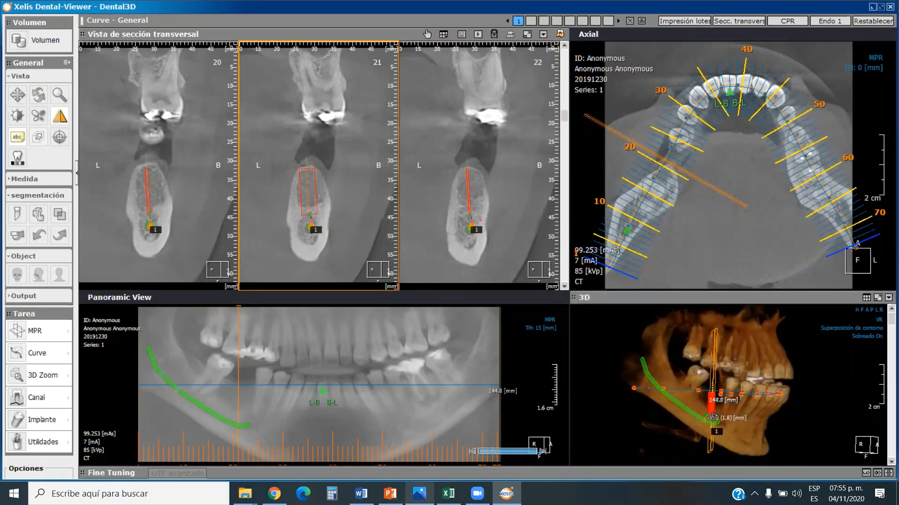
pyautogui.moveTo(712, 417); pyautogui.dragTo(707, 408)
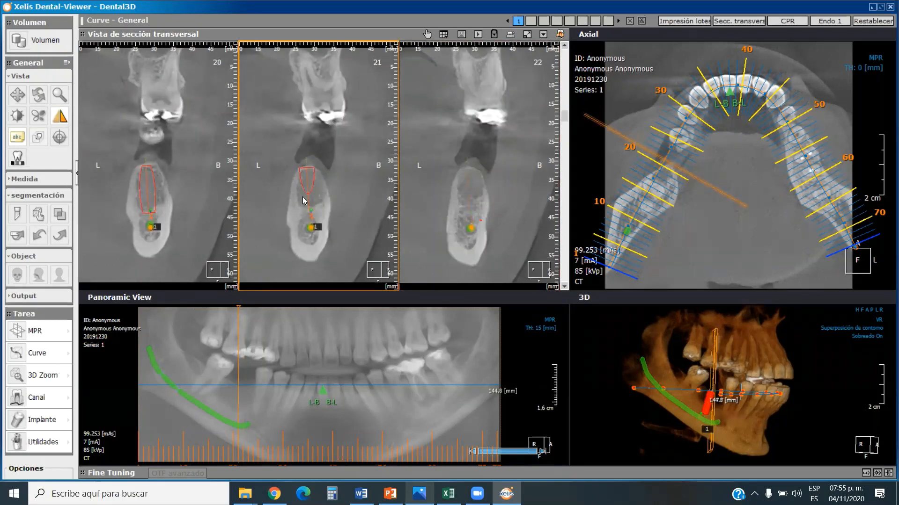
pyautogui.scroll(1, 305, 200)
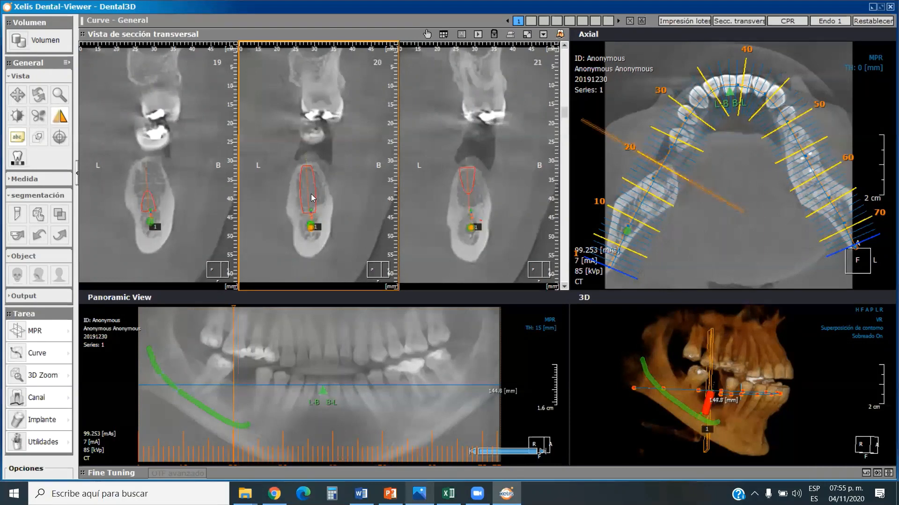
pyautogui.moveTo(312, 197); pyautogui.dragTo(310, 191)
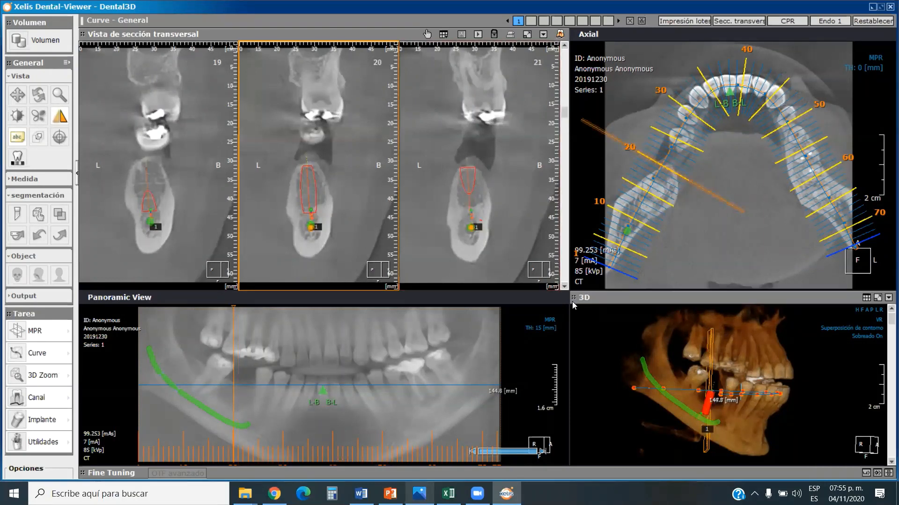
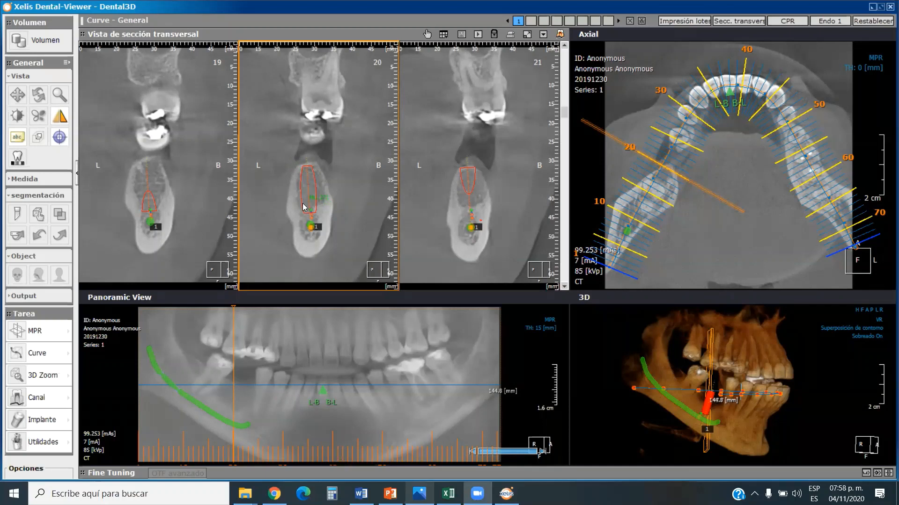
# Examine the bone density inside and outside implant 1 in the density report, and close the report.
pyautogui.moveTo(305, 207); pyautogui.dragTo(309, 177)
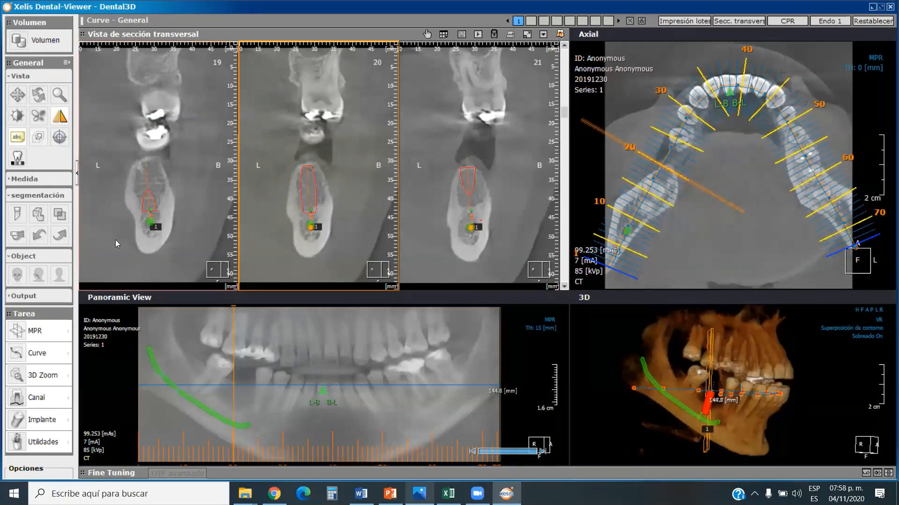
pyautogui.click(68, 420)
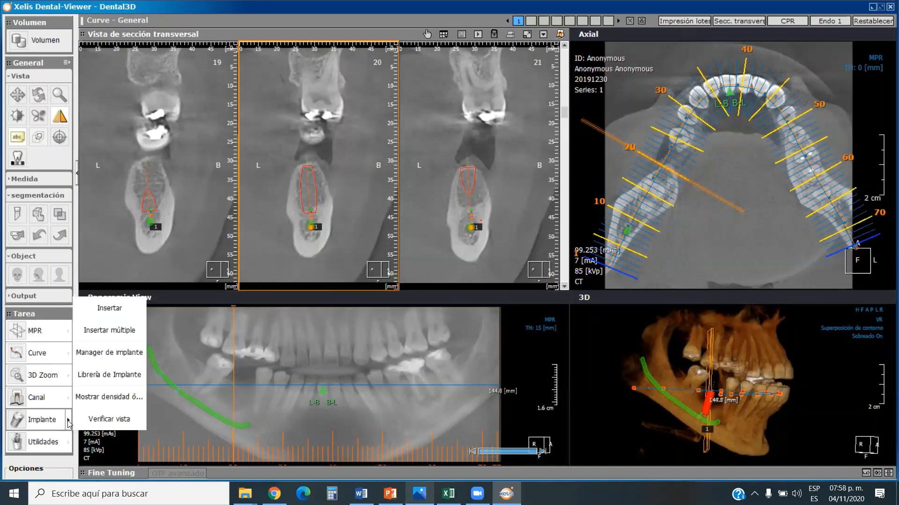
pyautogui.click(110, 398)
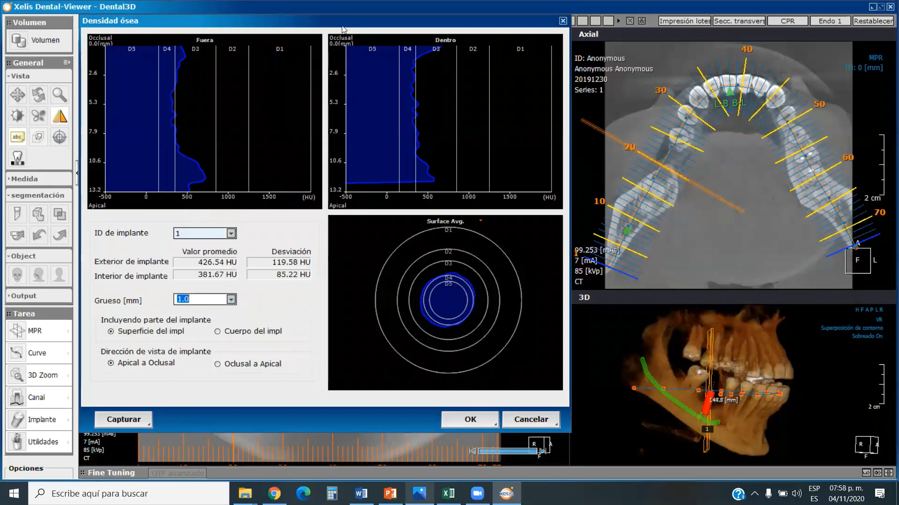
pyautogui.moveTo(342, 27); pyautogui.dragTo(426, 46)
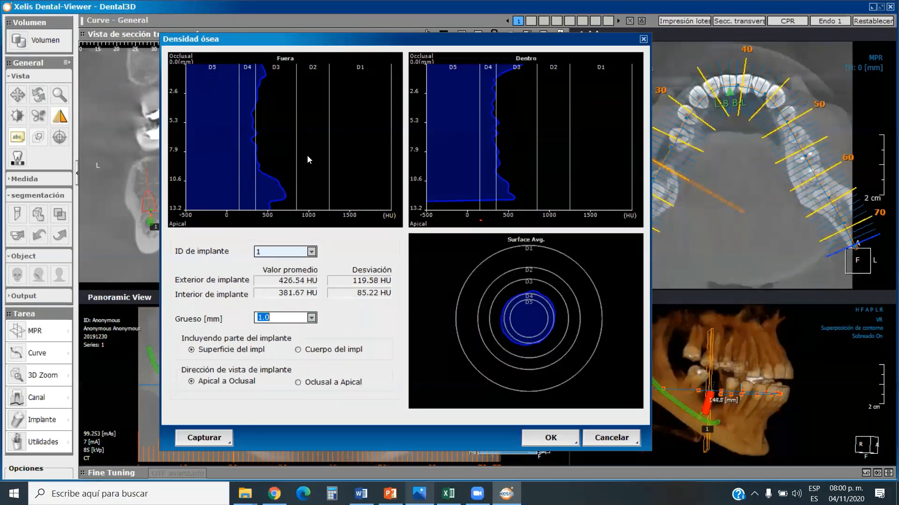
pyautogui.click(597, 437)
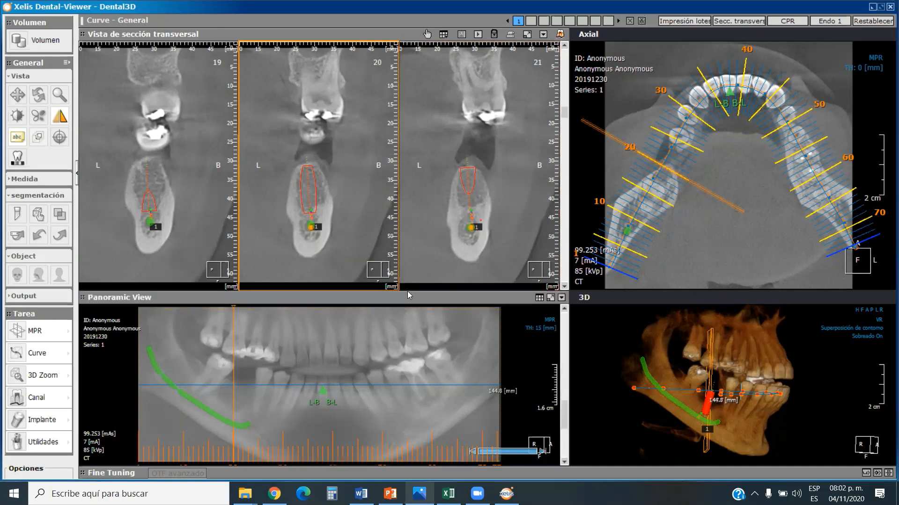
# Show the 3D model from the front, and align the vertical axis with the implant on the sagittal view of the rotating-axes MPR.
pyautogui.click(869, 310)
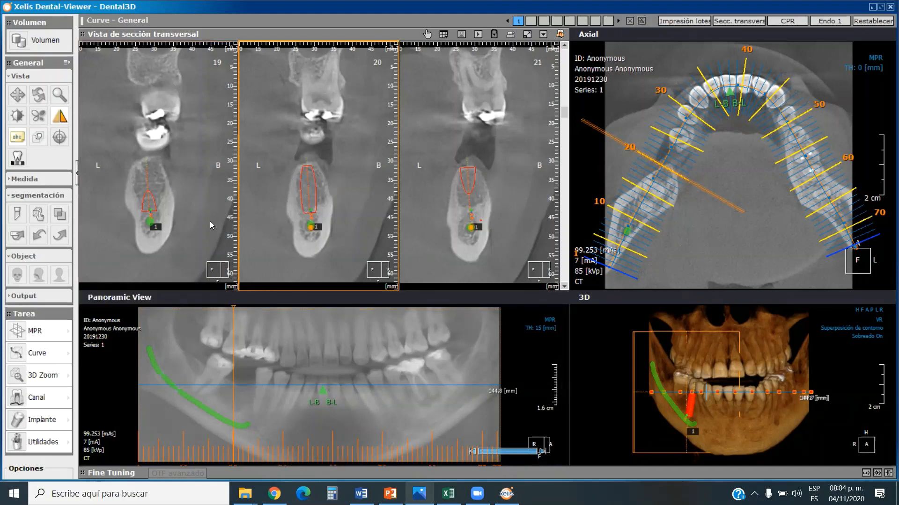
pyautogui.click(69, 333)
pyautogui.click(107, 333)
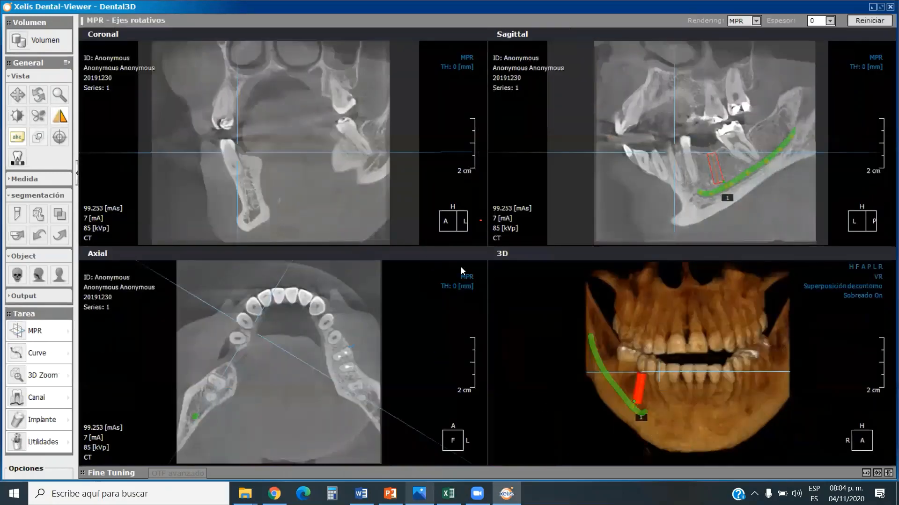
pyautogui.moveTo(681, 167); pyautogui.dragTo(710, 167)
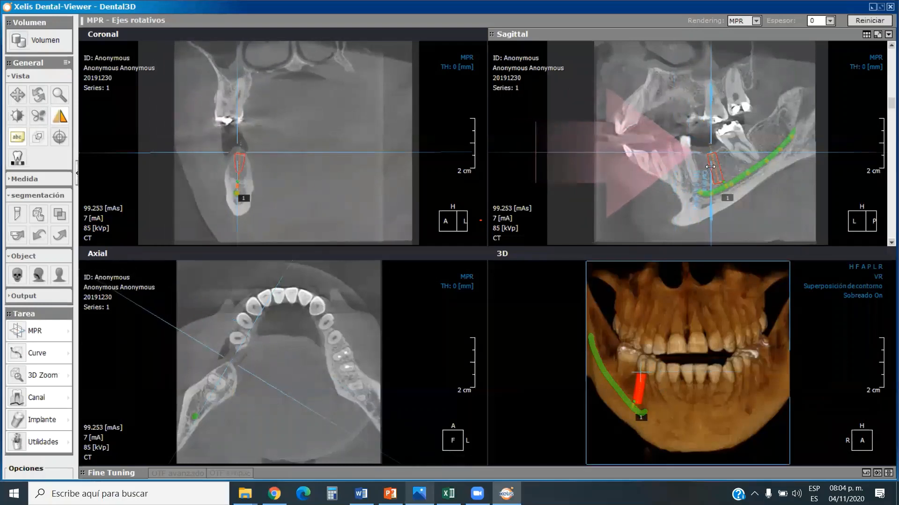
pyautogui.moveTo(711, 238); pyautogui.dragTo(731, 229)
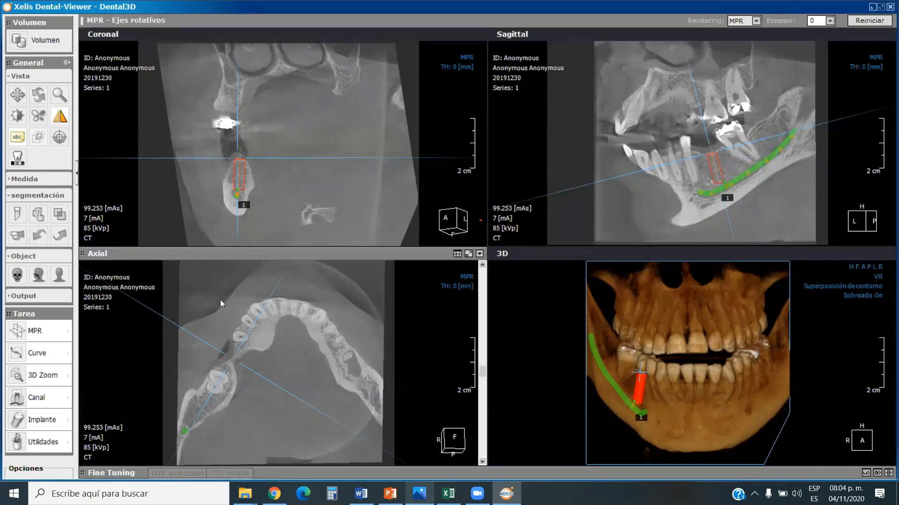
# Trace a new Transversales (LB-BL) curve along the whole lower arch on the tilted axial slice, from the right ramus to the left side.
pyautogui.click(67, 356)
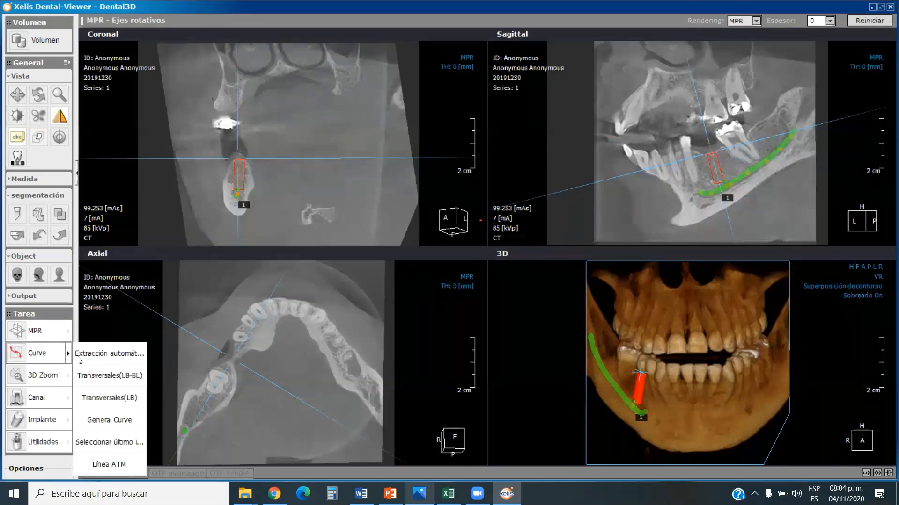
pyautogui.click(105, 373)
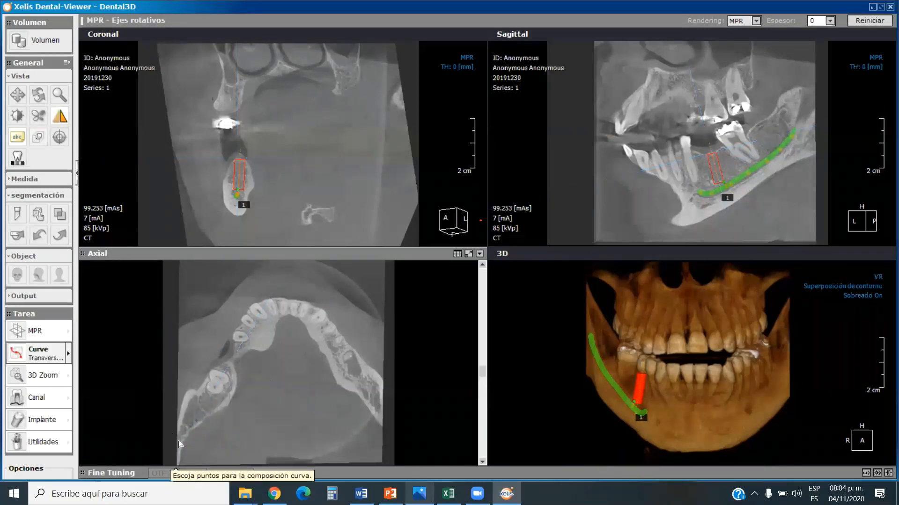
pyautogui.click(171, 455)
pyautogui.click(212, 383)
pyautogui.click(261, 319)
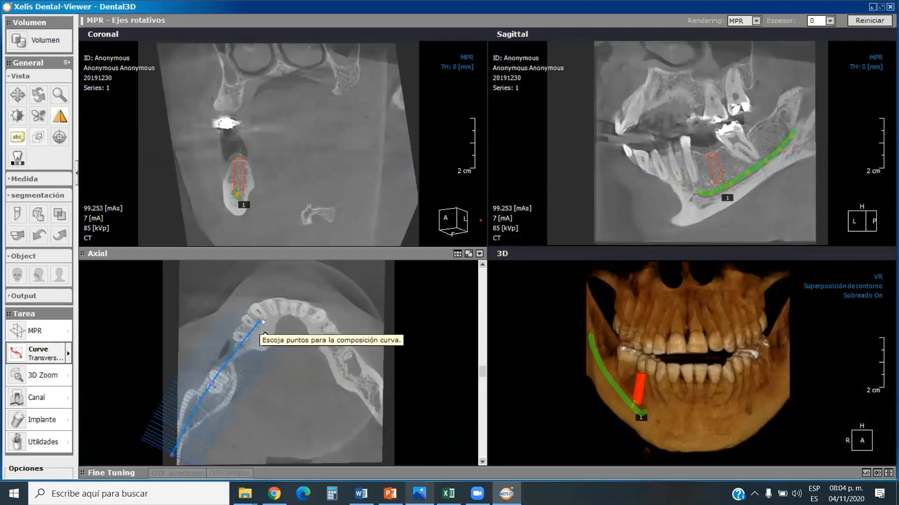
pyautogui.click(302, 313)
pyautogui.click(331, 337)
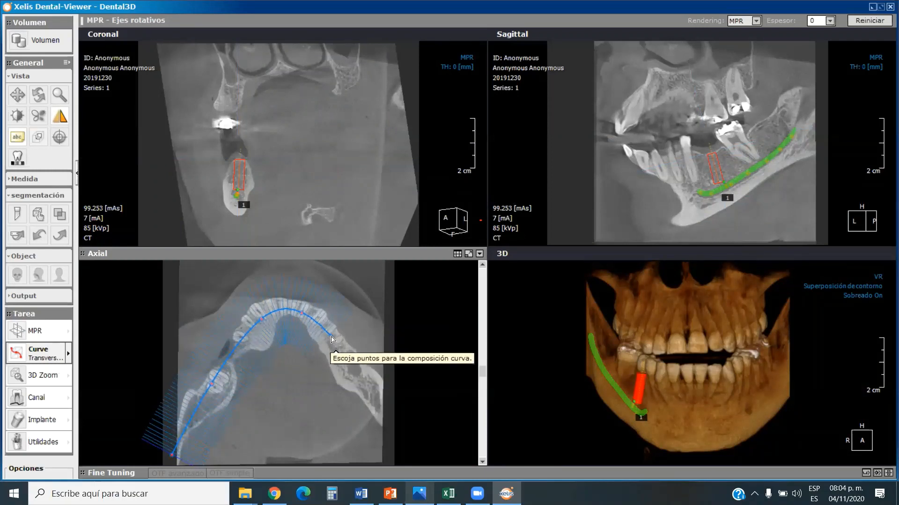
pyautogui.click(353, 371)
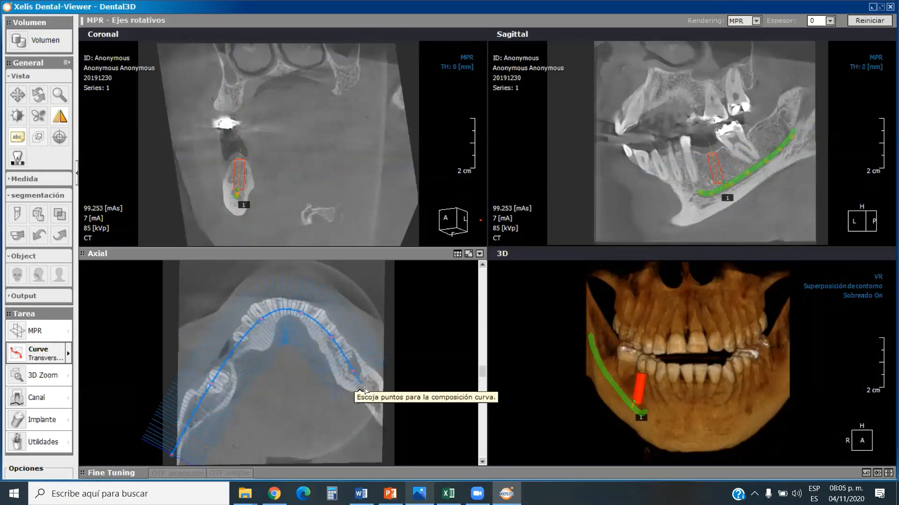
pyautogui.doubleClick(381, 413)
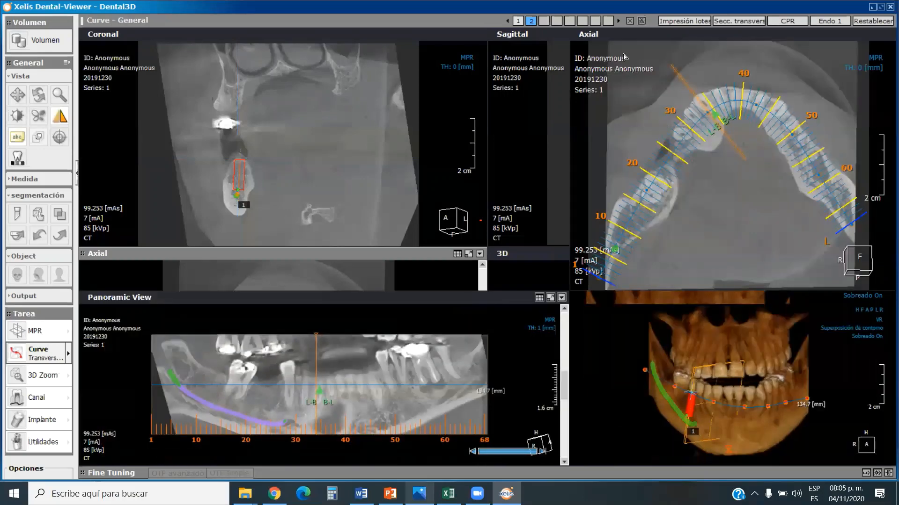
# Move a front point of curve 1 sideways in the 3D view, and return to curve 2.
pyautogui.click(518, 21)
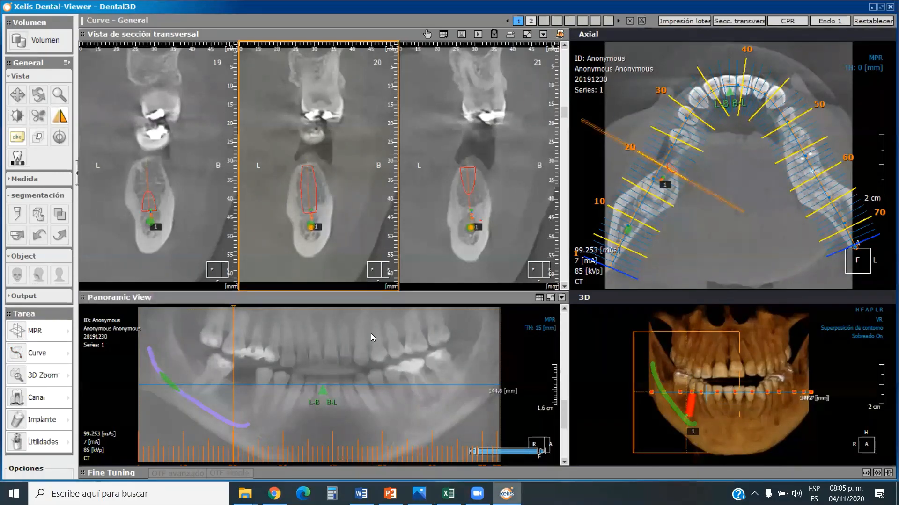
pyautogui.moveTo(724, 389); pyautogui.dragTo(757, 396)
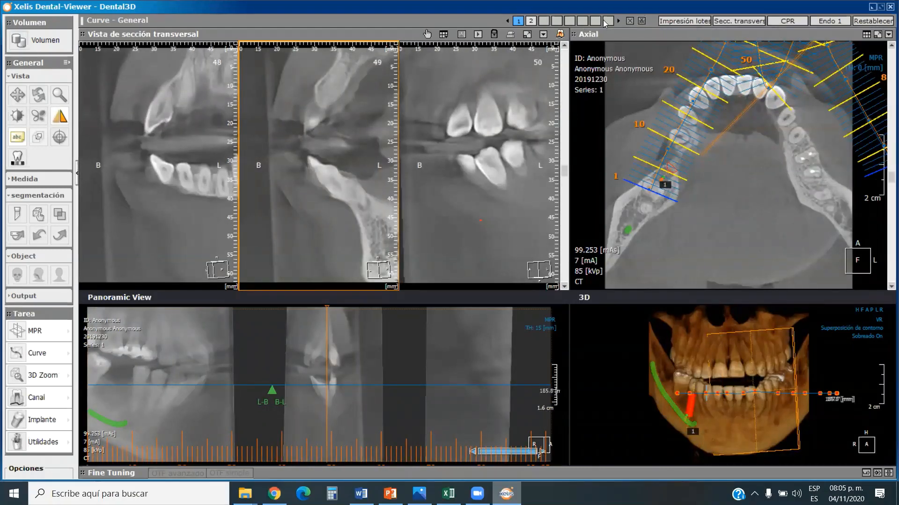
pyautogui.click(531, 21)
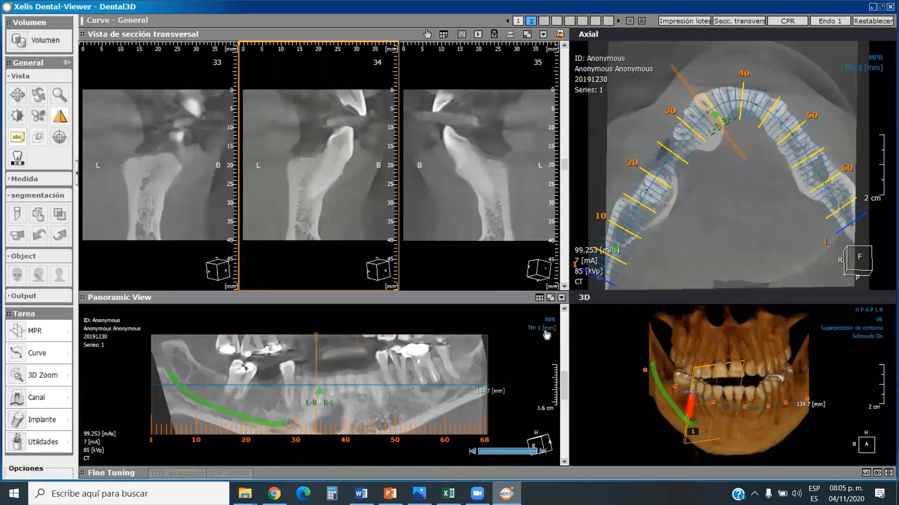
# Extend the upper limit of curve 2's panoramic range to include the upper teeth.
pyautogui.click(546, 331)
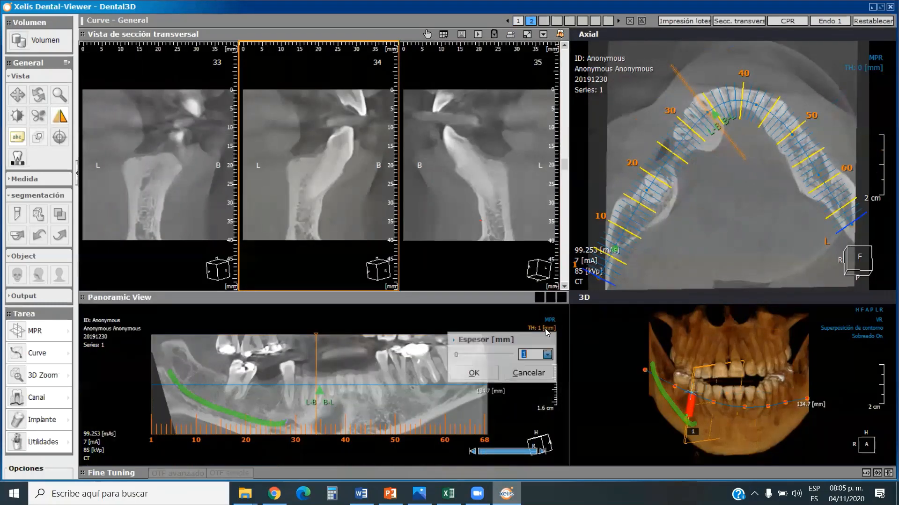
pyautogui.click(358, 335)
pyautogui.moveTo(357, 335); pyautogui.dragTo(357, 309)
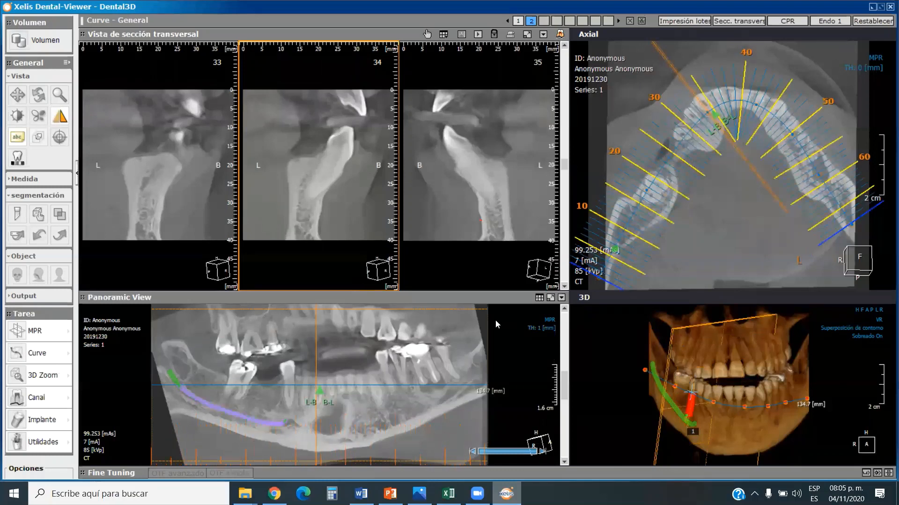
# Set the panoramic view's slice thickness to 20 mm.
pyautogui.click(543, 328)
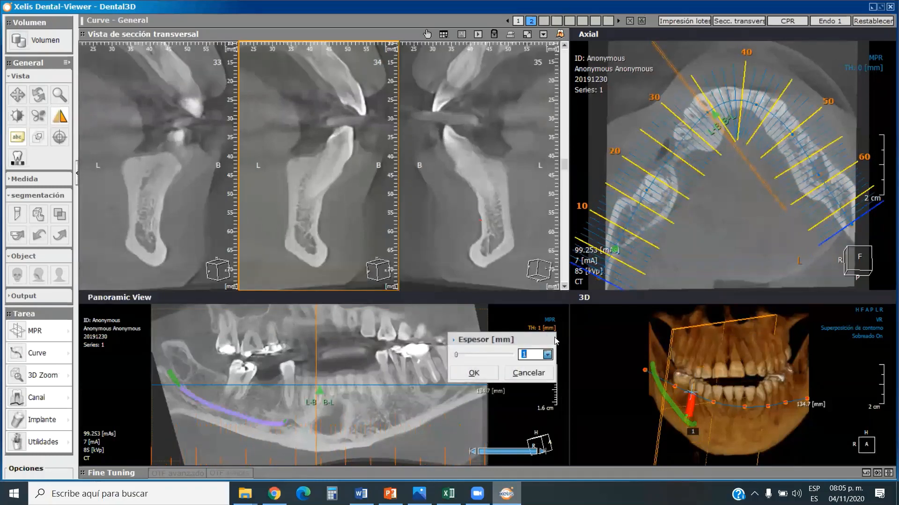
pyautogui.click(548, 355)
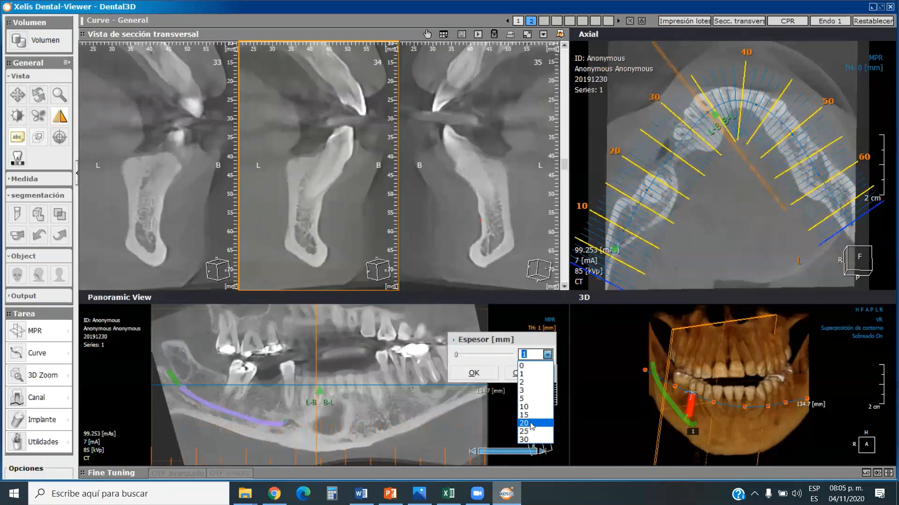
pyautogui.click(532, 427)
pyautogui.click(474, 373)
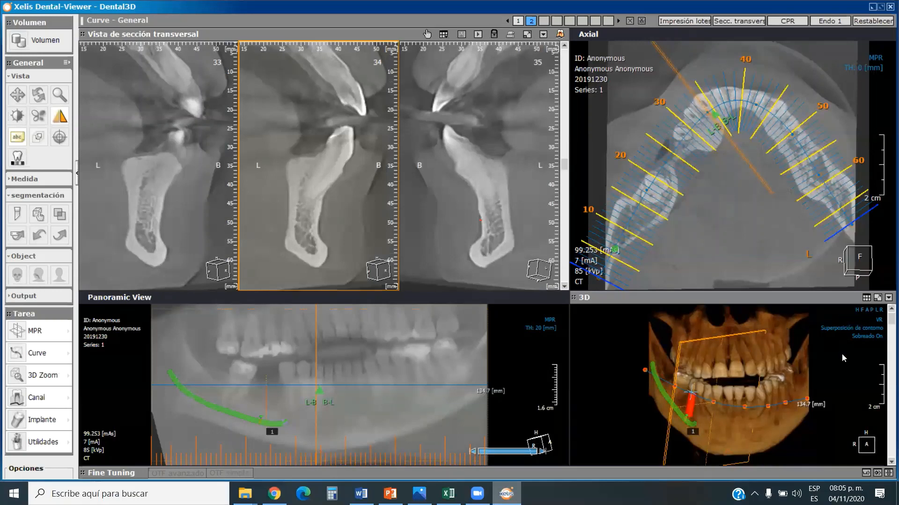
# Create a quick LightBox series of the 3D model with horizontal rotation in 15.0-degree increments.
pyautogui.click(866, 299)
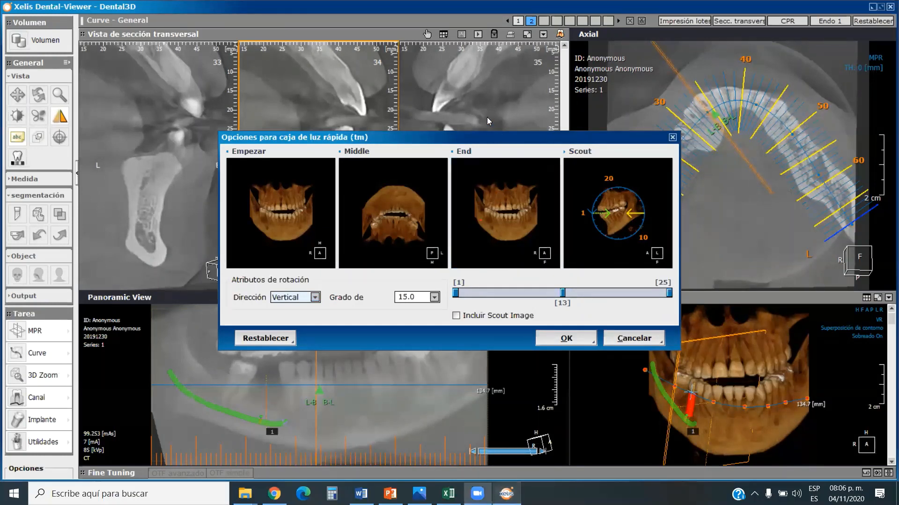
pyautogui.click(313, 299)
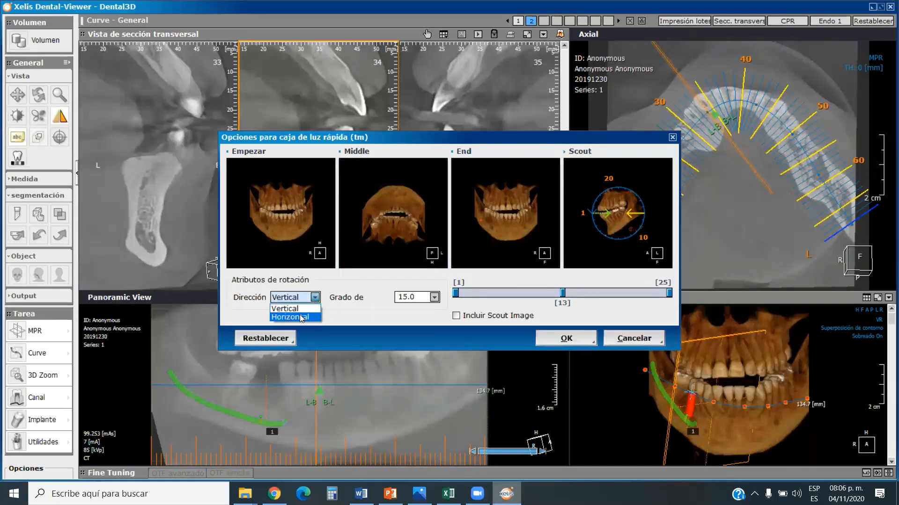
pyautogui.click(301, 318)
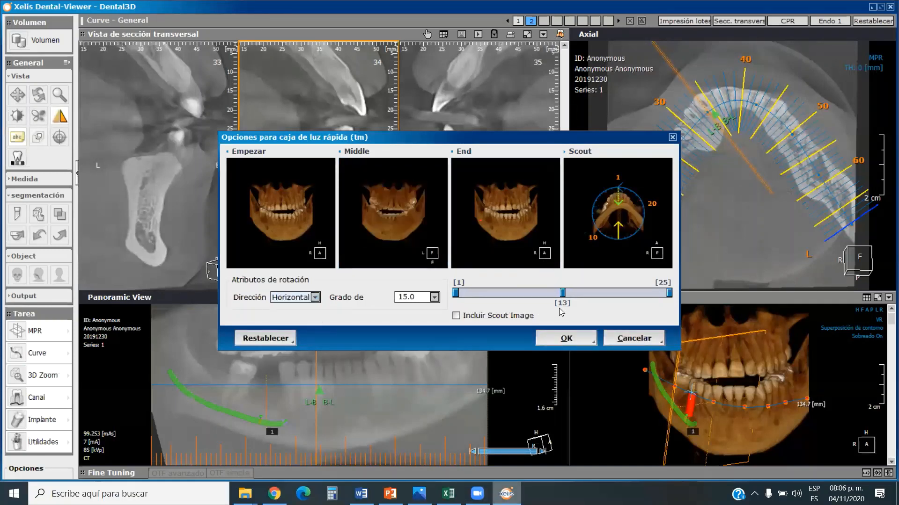
pyautogui.click(552, 339)
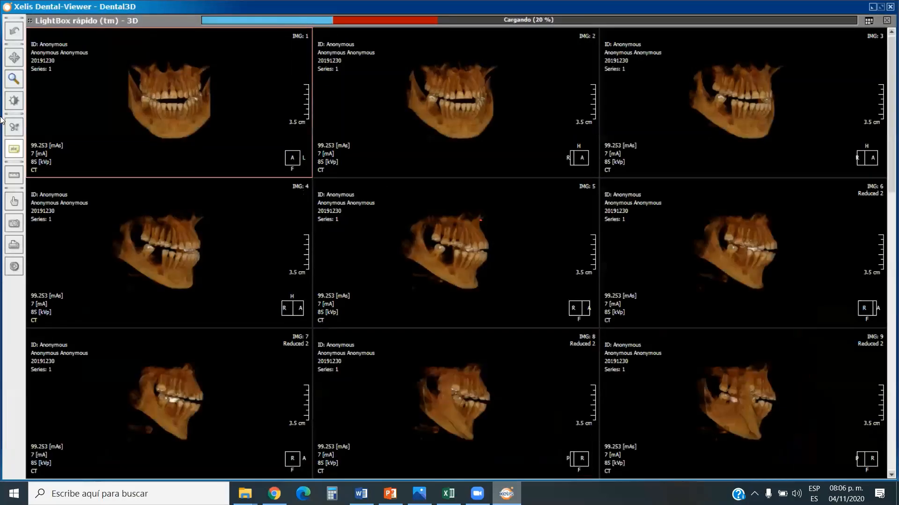
# Play the 3D rotation series in the CINE Player, and replay it from the first image at Slow speed.
pyautogui.click(16, 268)
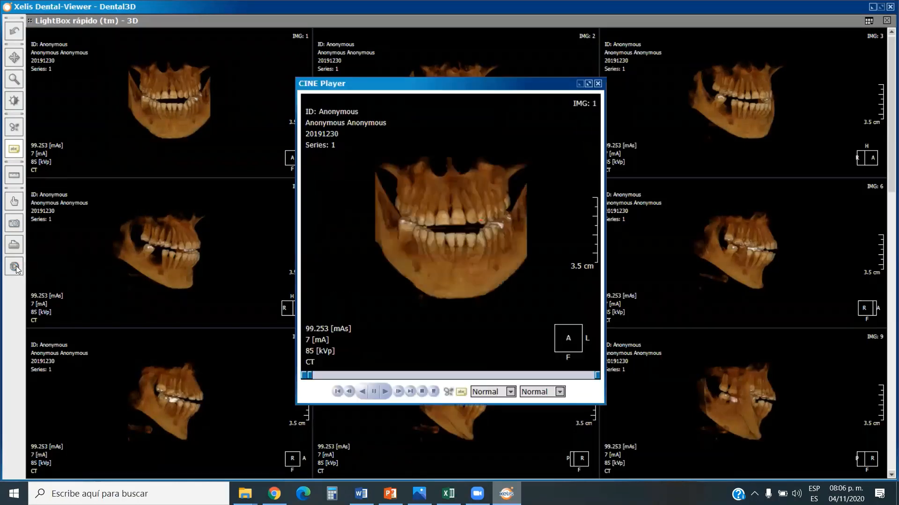
pyautogui.click(386, 394)
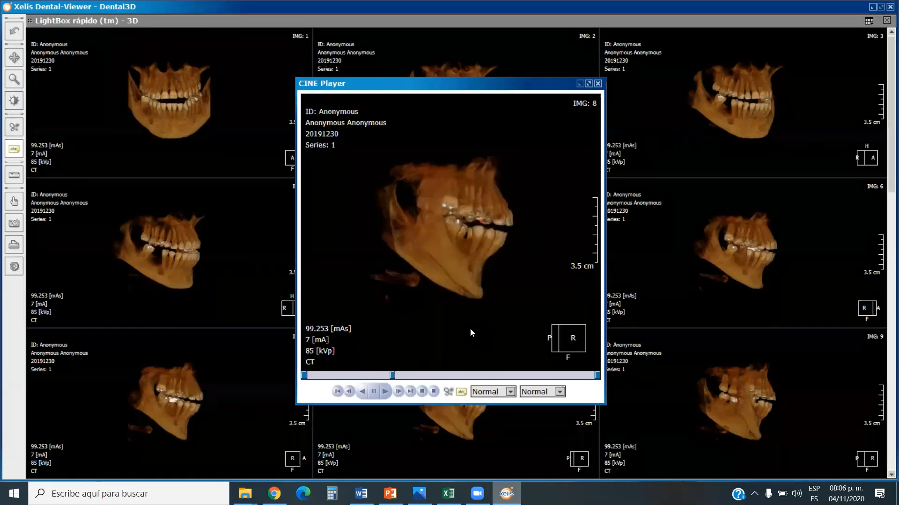
pyautogui.click(510, 392)
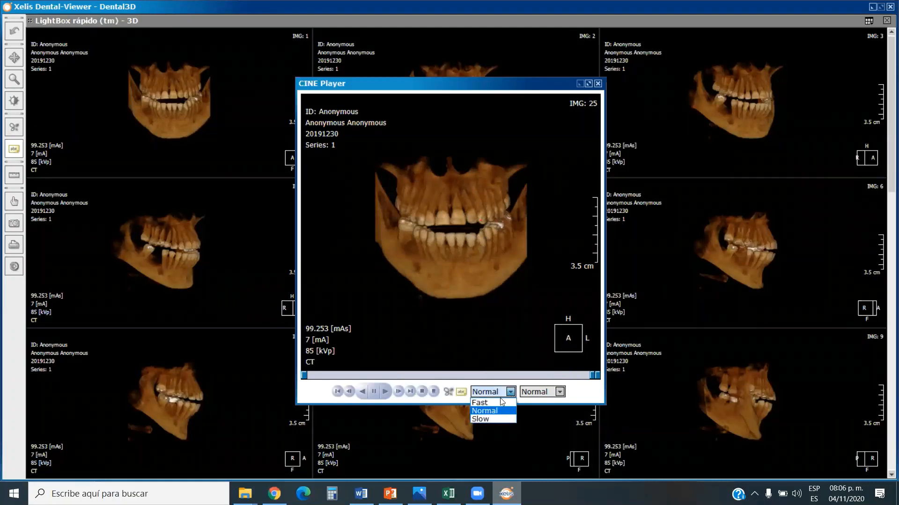
pyautogui.click(491, 419)
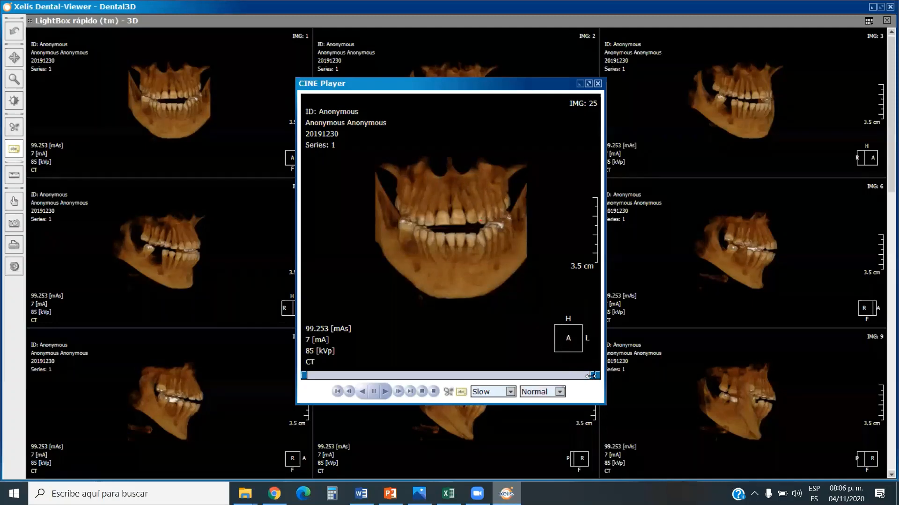
pyautogui.moveTo(592, 375); pyautogui.dragTo(309, 375)
pyautogui.click(387, 393)
# Replay the 3D rotation series in the CINE Player with the playback mode set to Loop.
pyautogui.click(560, 392)
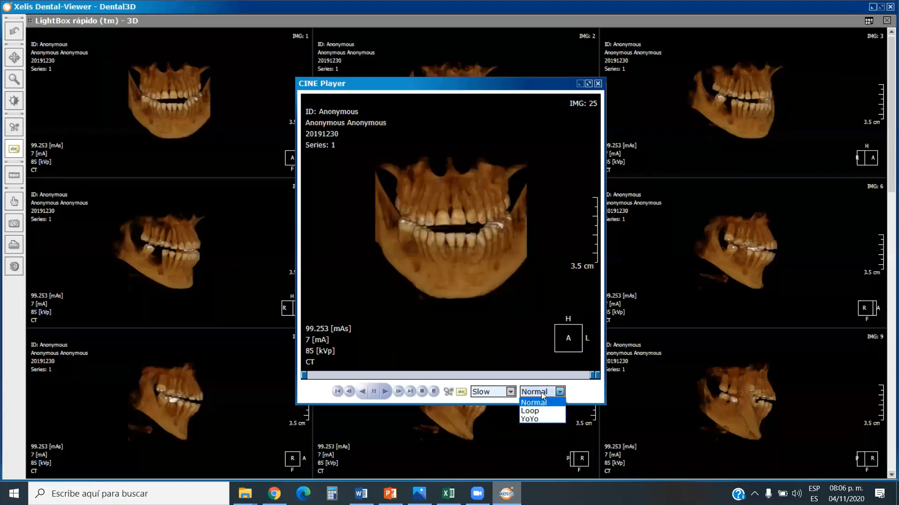
pyautogui.click(384, 392)
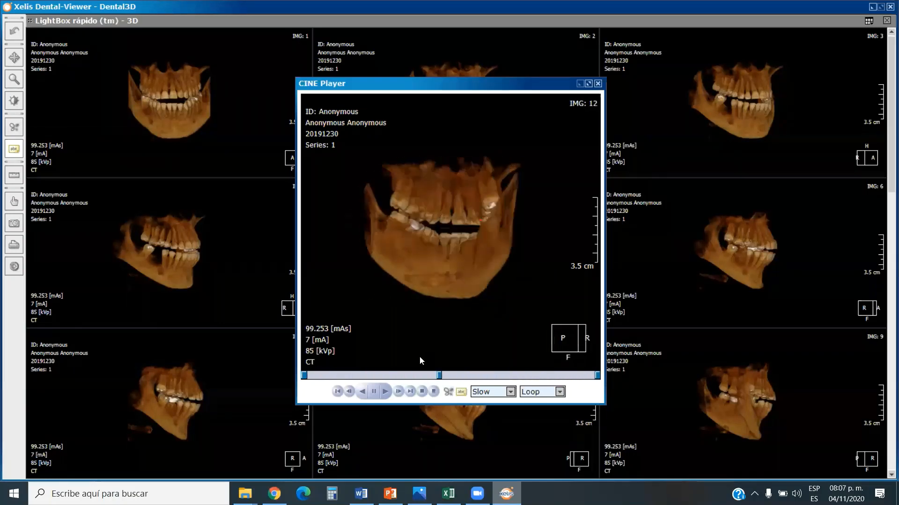
pyautogui.click(434, 391)
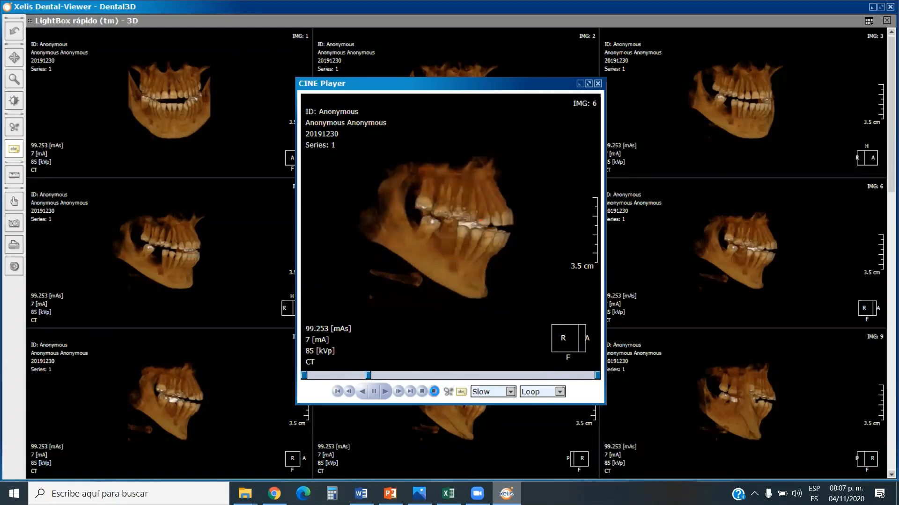
# Open the AVI export for the rotation series, cancel it, and close the CINE Player and the LightBox.
pyautogui.click(435, 391)
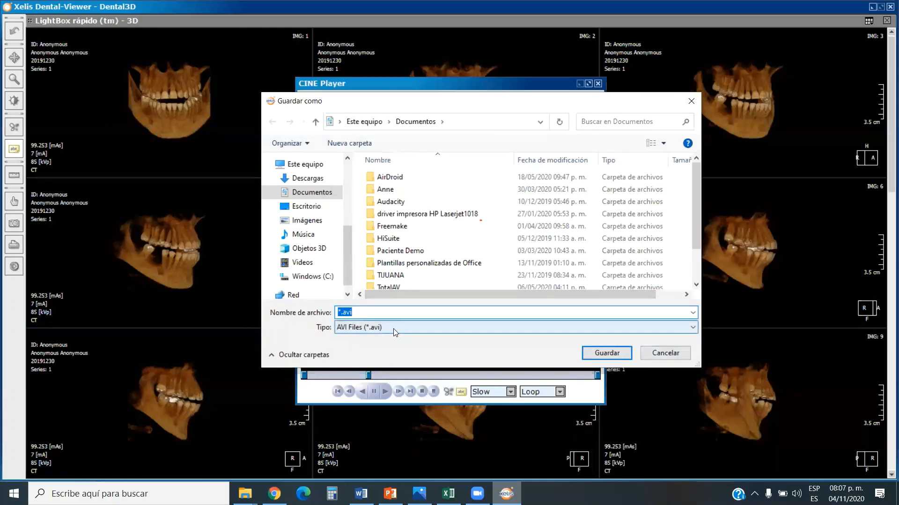
pyautogui.click(665, 354)
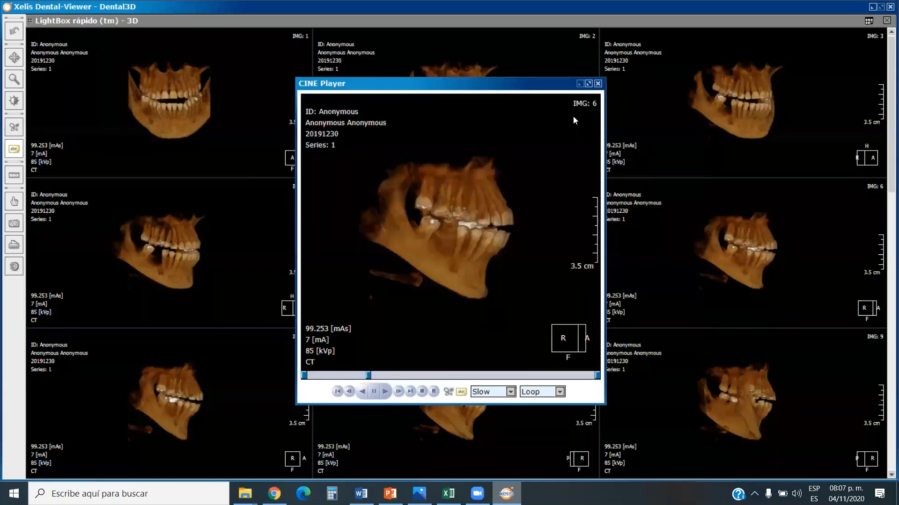
pyautogui.click(598, 83)
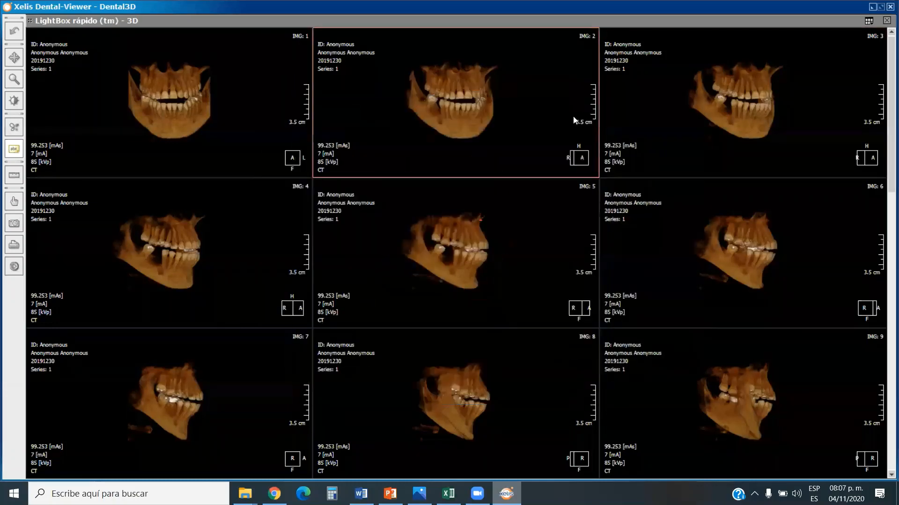
pyautogui.click(886, 22)
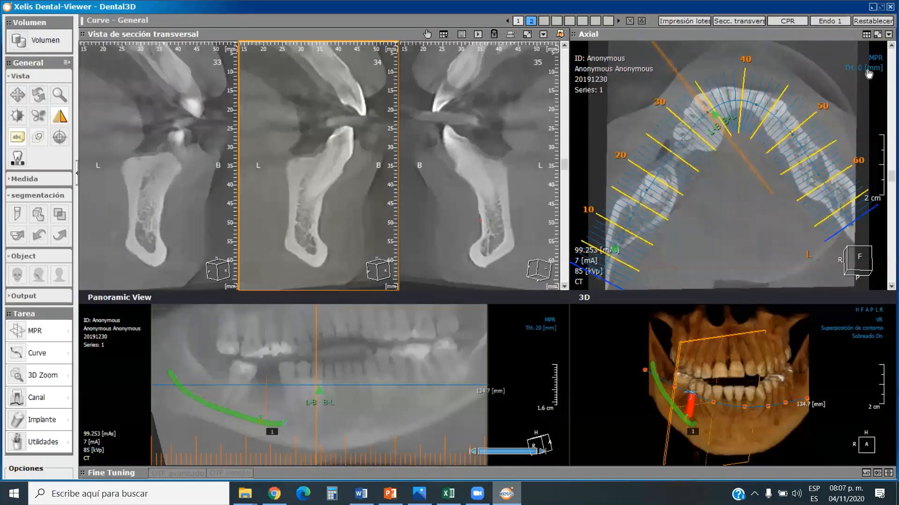
# Create an axial quick LightBox series with 1 mm spacing and 0 mm thickness, play it at Slow speed, and close it.
pyautogui.click(866, 35)
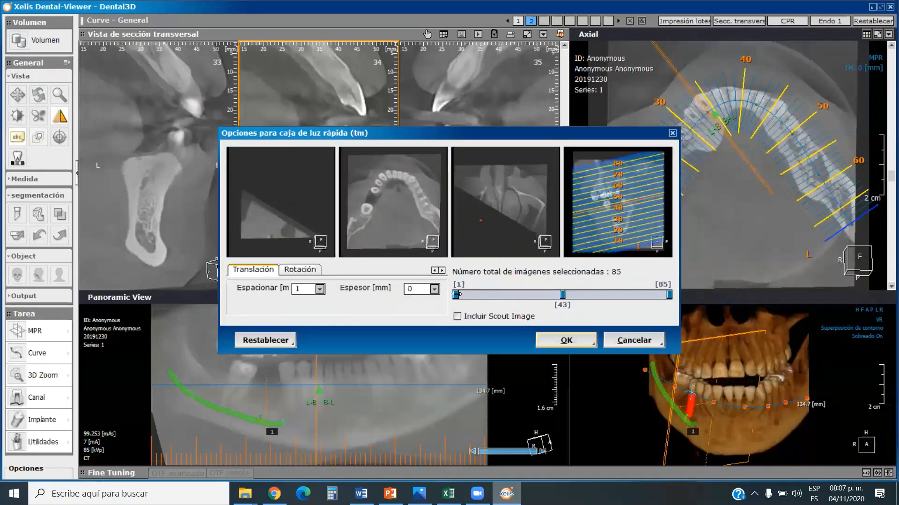
pyautogui.click(566, 340)
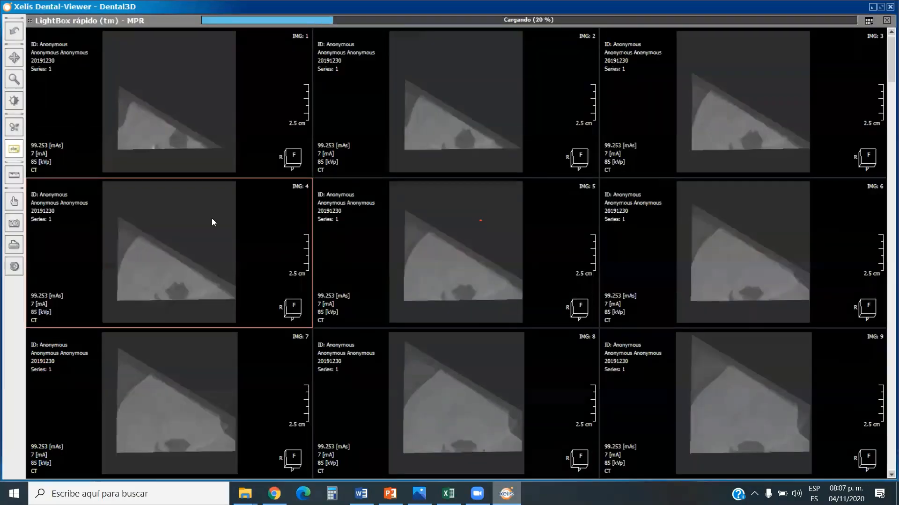
pyautogui.click(14, 267)
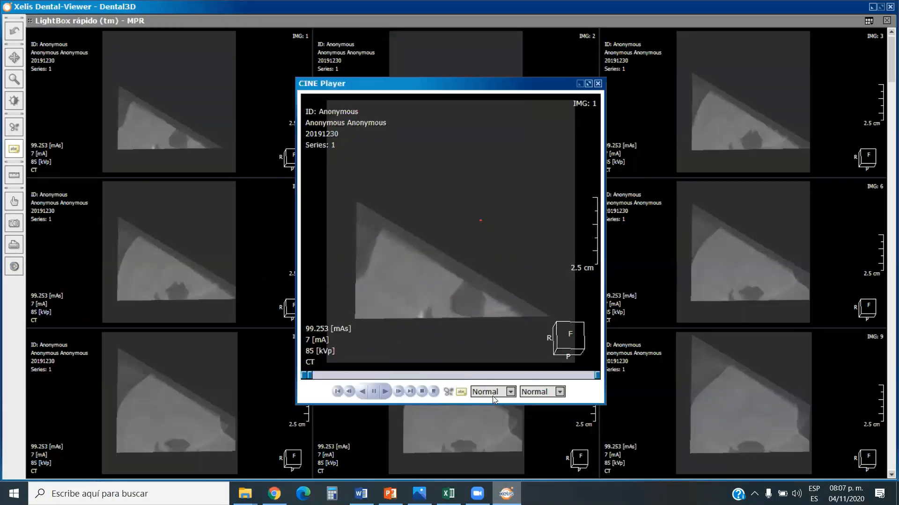
pyautogui.click(492, 419)
pyautogui.click(384, 393)
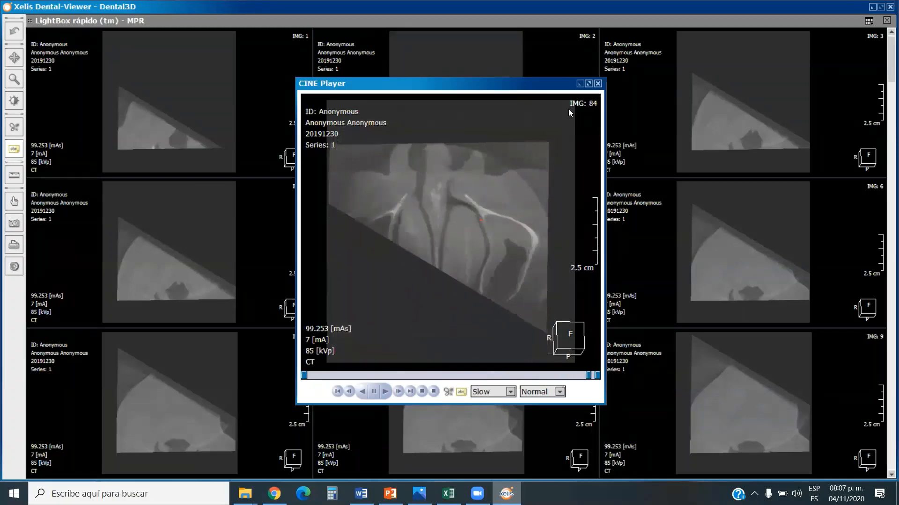
pyautogui.click(597, 84)
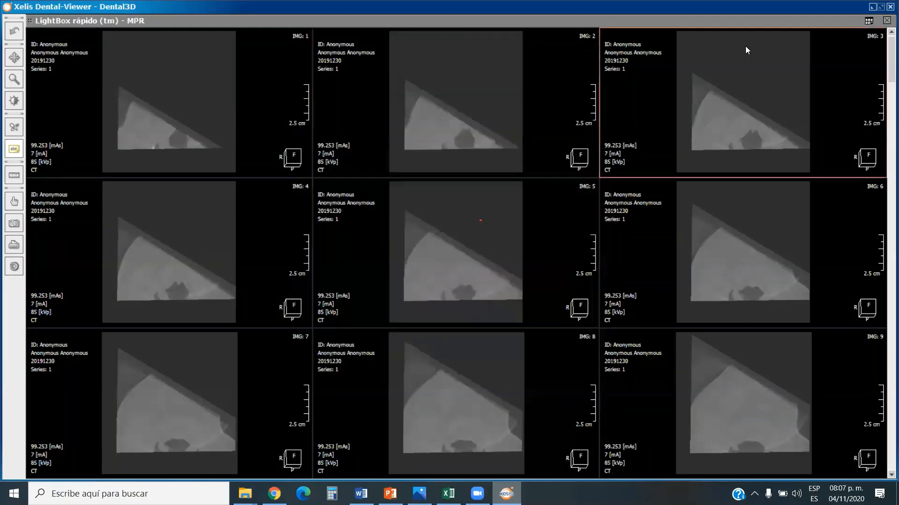
pyautogui.click(886, 21)
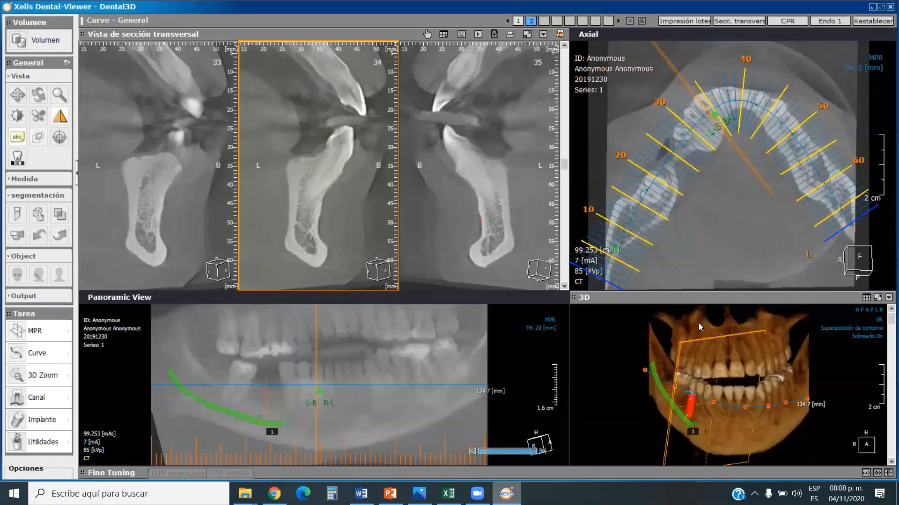
# Turn on the VOI overlay, crop the patient's right side to near the midline to inspect the 3D model, and restore that boundary.
pyautogui.click(41, 139)
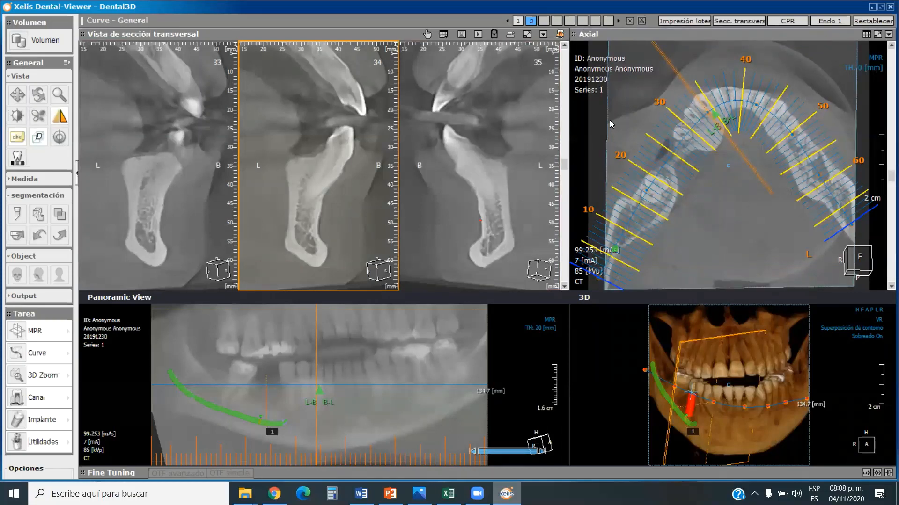
pyautogui.moveTo(607, 127); pyautogui.dragTo(710, 134)
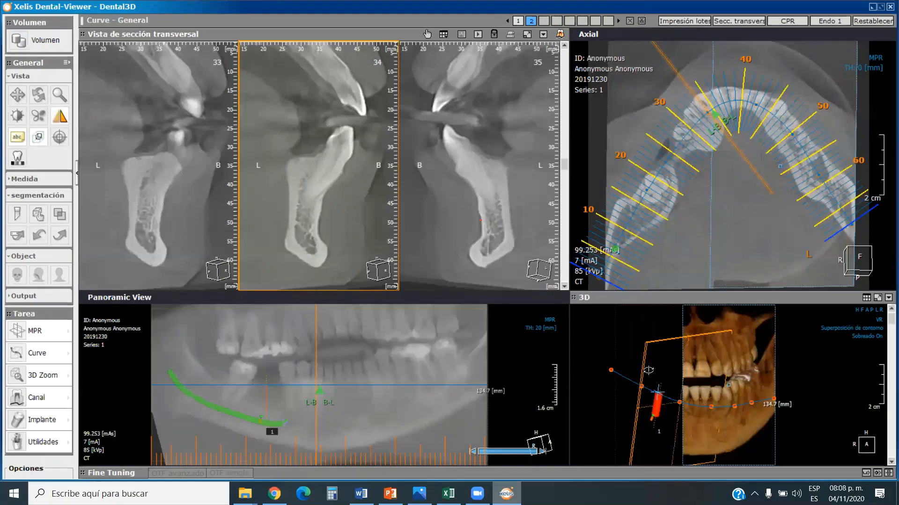
pyautogui.moveTo(648, 370); pyautogui.dragTo(721, 396)
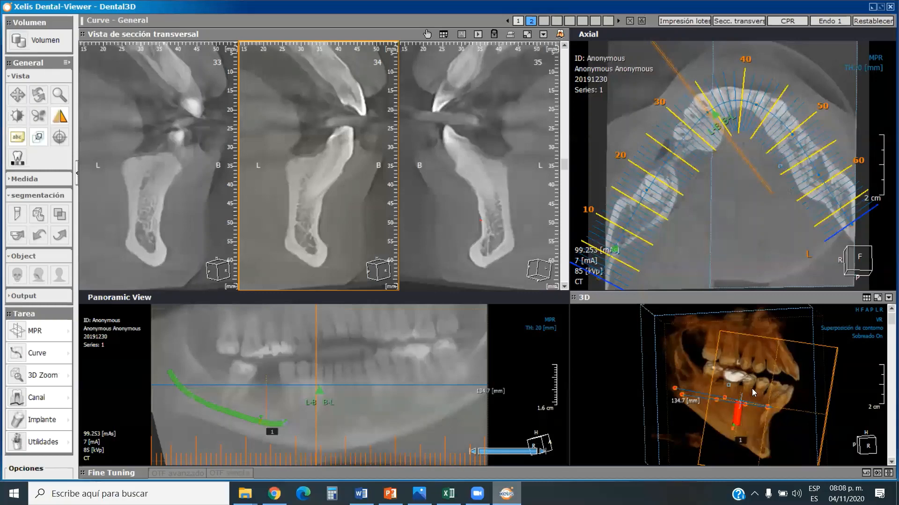
pyautogui.click(774, 373)
pyautogui.moveTo(796, 395); pyautogui.dragTo(706, 346)
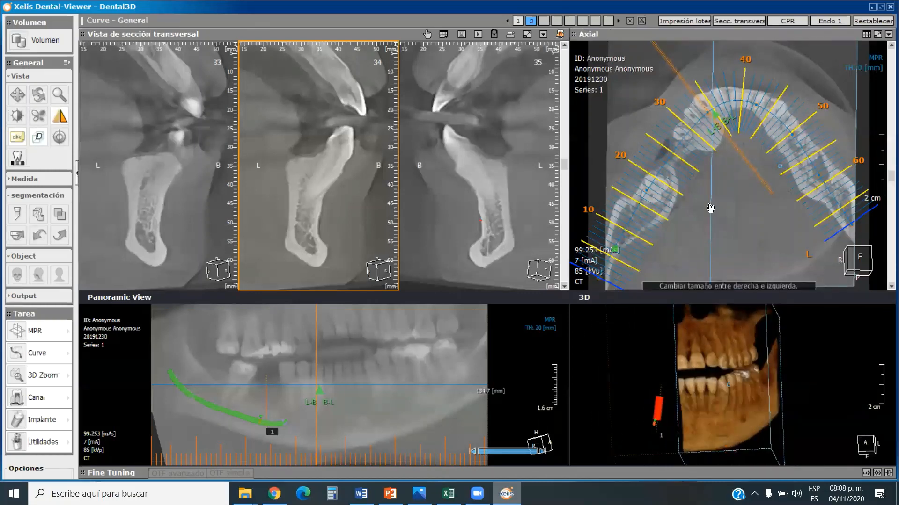
pyautogui.moveTo(710, 207); pyautogui.dragTo(608, 208)
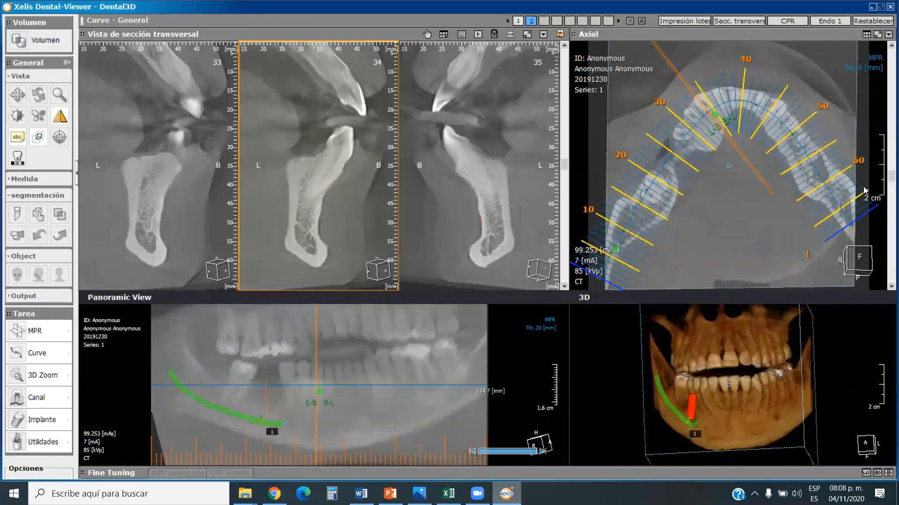
# Crop the volume from the patient's left side to near the midline, and restore the VOI box to its full extent.
pyautogui.moveTo(814, 190); pyautogui.dragTo(754, 187)
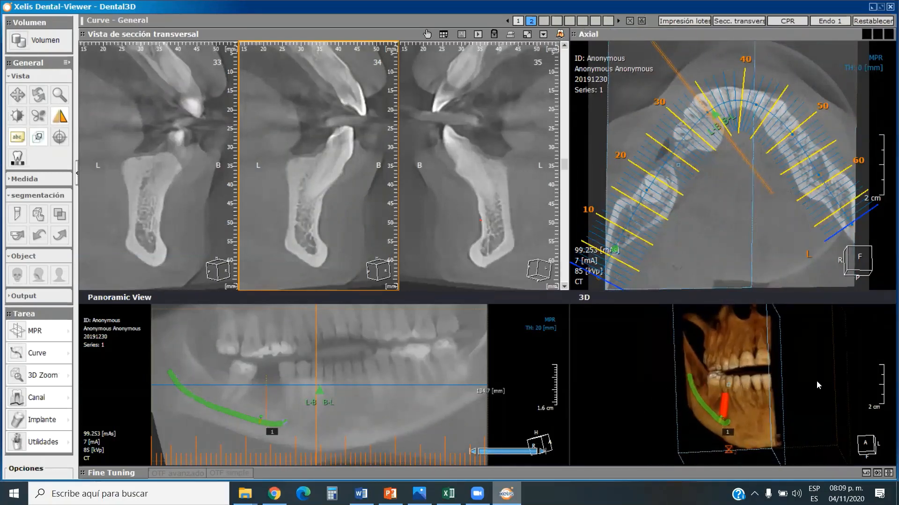
pyautogui.moveTo(816, 381); pyautogui.dragTo(850, 386)
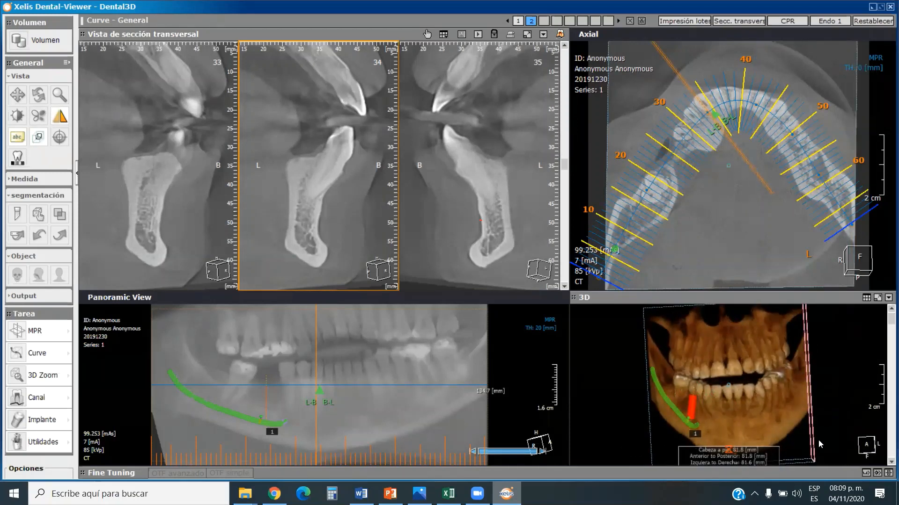
pyautogui.moveTo(805, 457)
pyautogui.mouseDown()
pyautogui.moveTo(800, 428)
pyautogui.moveTo(810, 461)
pyautogui.mouseUp()
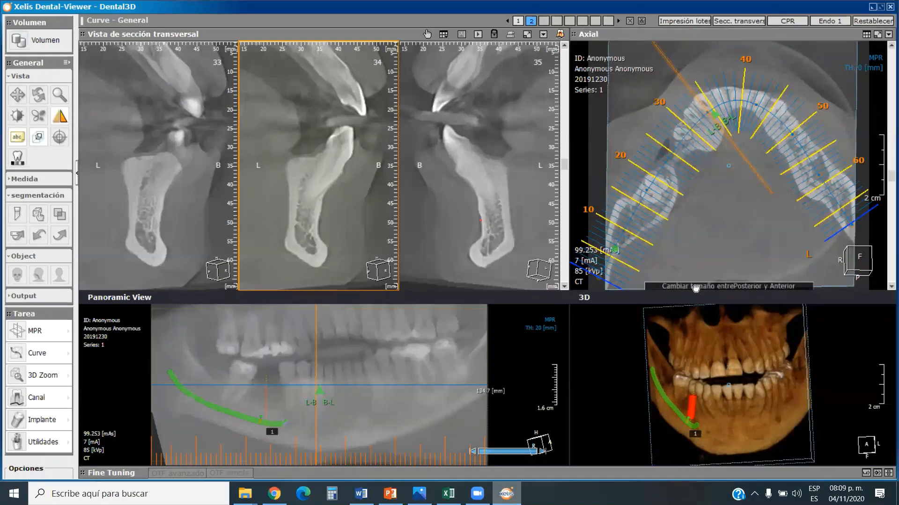
pyautogui.moveTo(696, 288)
pyautogui.mouseDown()
pyautogui.moveTo(700, 268)
pyautogui.moveTo(702, 295)
pyautogui.mouseUp()
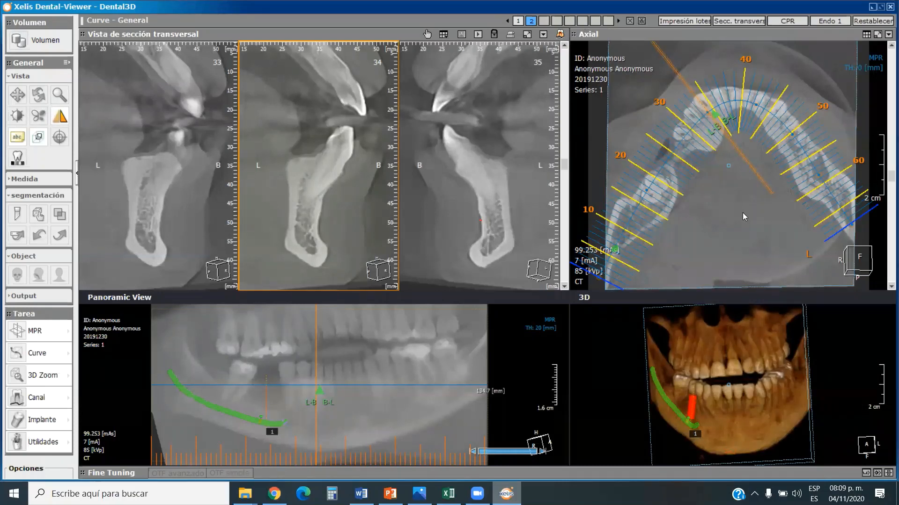
# Delete the implant above the right mandibular canal from the 3D model.
pyautogui.click(693, 408)
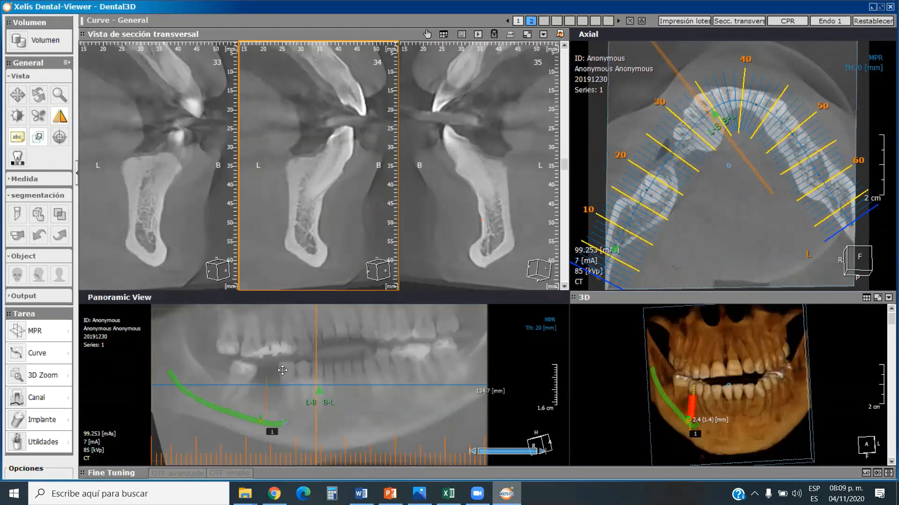
pyautogui.rightClick(692, 409)
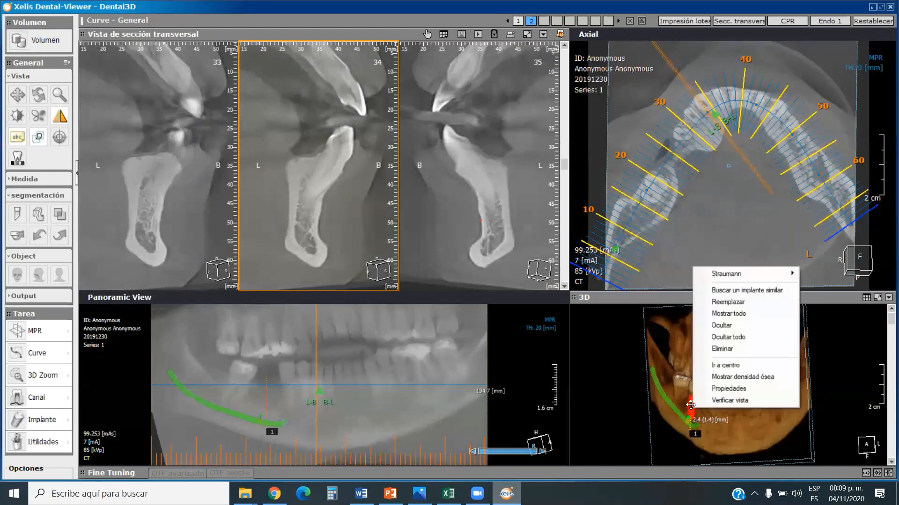
pyautogui.click(733, 349)
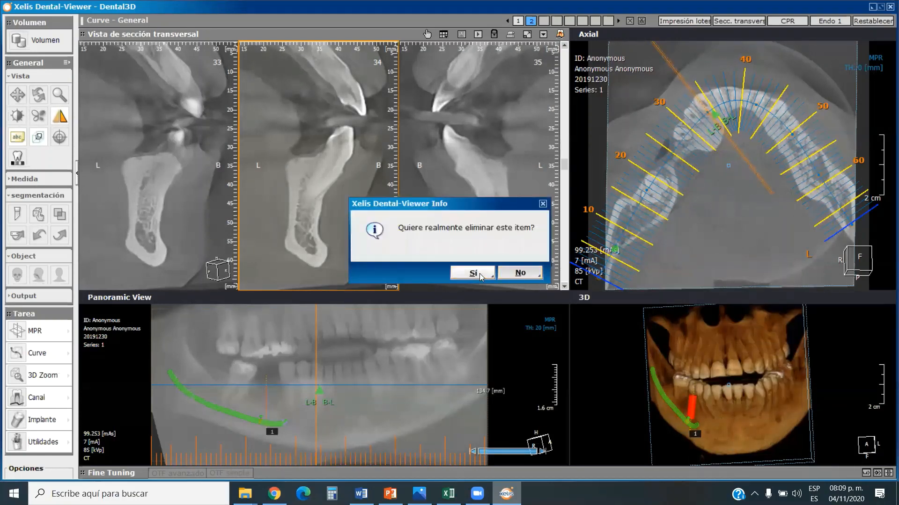
pyautogui.click(481, 275)
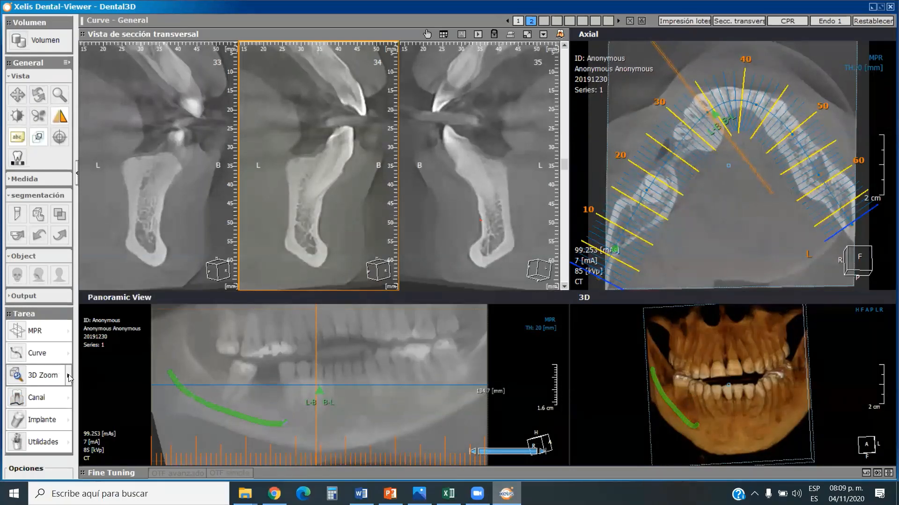
# Create a 3D Zoom cube about 33.6 mm in size, centred above the upper central incisors in the 3D model.
pyautogui.click(70, 378)
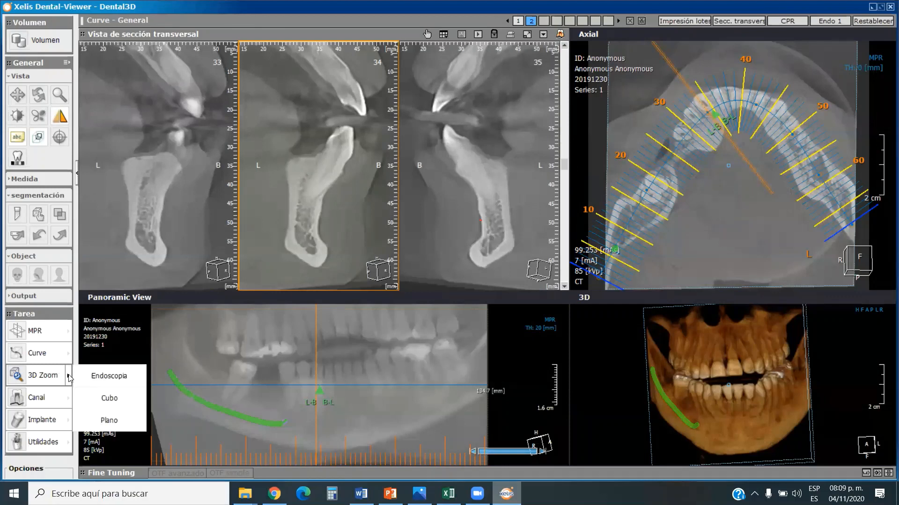
pyautogui.click(106, 398)
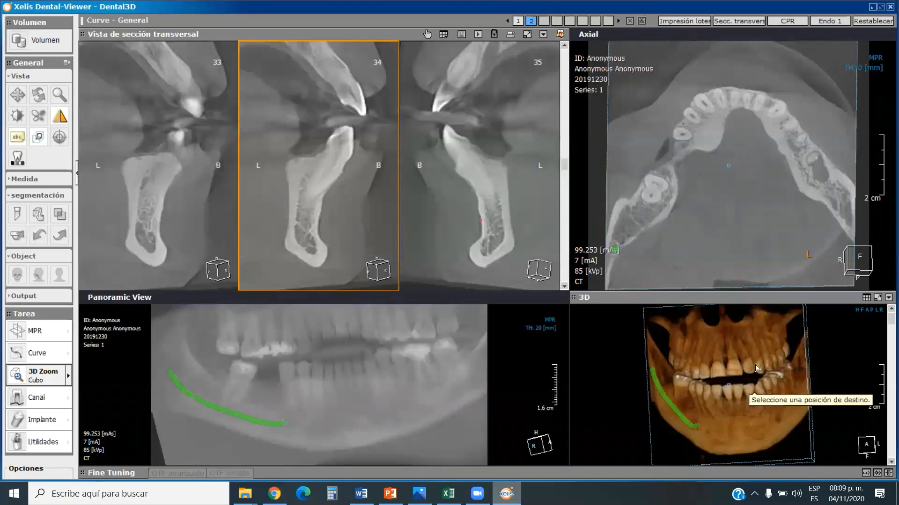
pyautogui.click(724, 360)
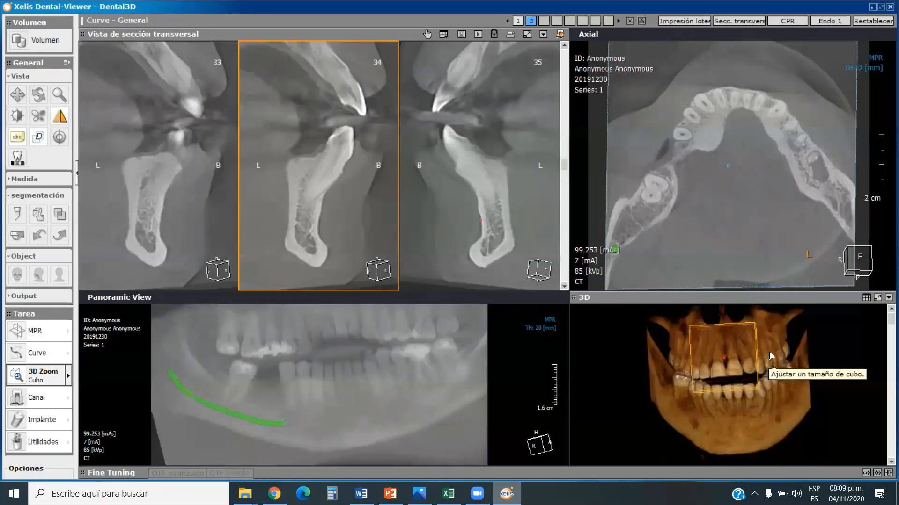
pyautogui.click(771, 356)
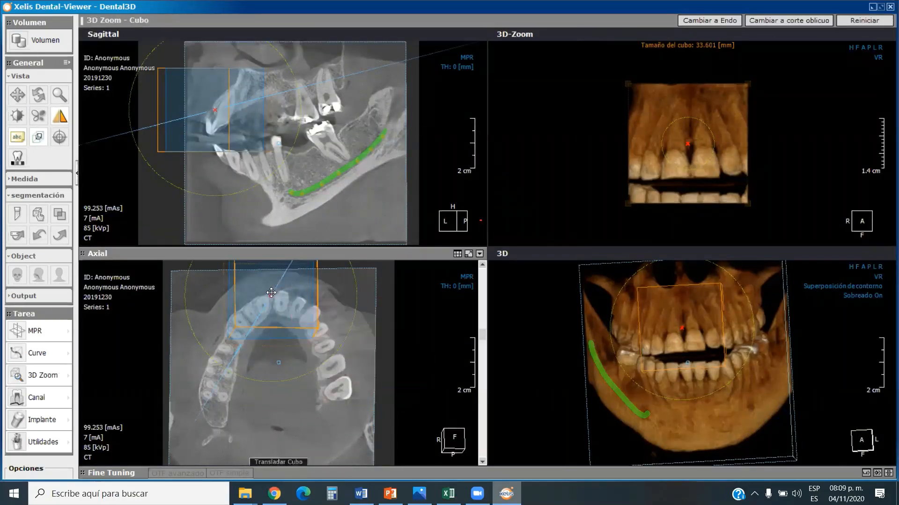
# Reposition the zoom cube over the upper front teeth, shifting it toward the patient's right, and rotate the zoomed model slightly.
pyautogui.moveTo(269, 297); pyautogui.dragTo(271, 317)
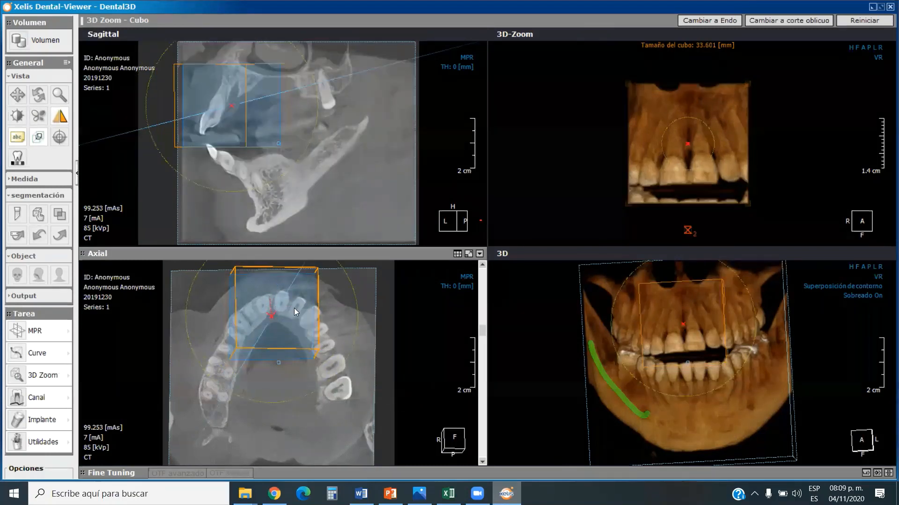
pyautogui.moveTo(767, 153)
pyautogui.mouseDown()
pyautogui.moveTo(589, 150)
pyautogui.moveTo(757, 145)
pyautogui.mouseUp()
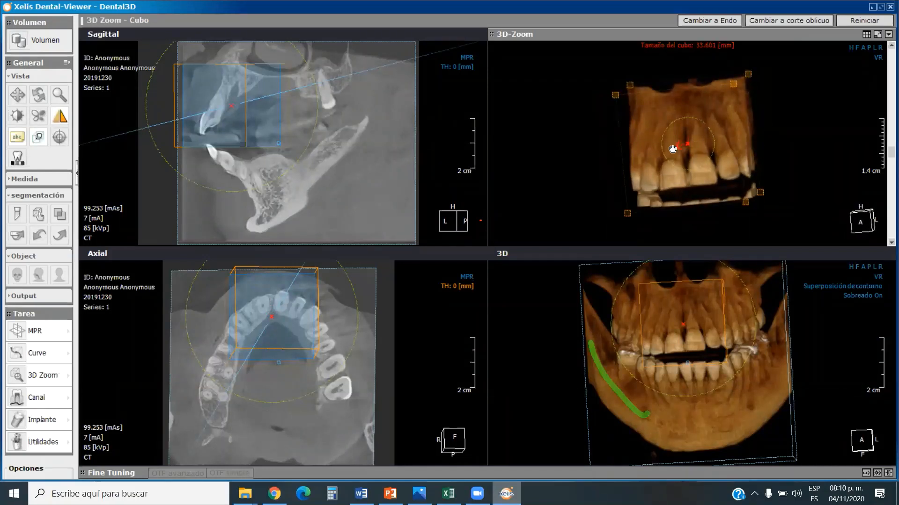
pyautogui.moveTo(666, 150); pyautogui.dragTo(692, 149)
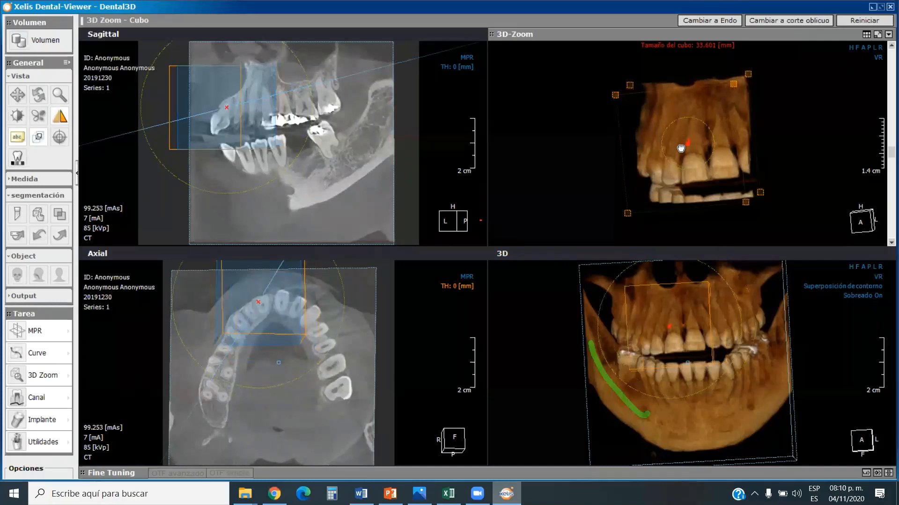
pyautogui.moveTo(679, 145); pyautogui.dragTo(680, 146)
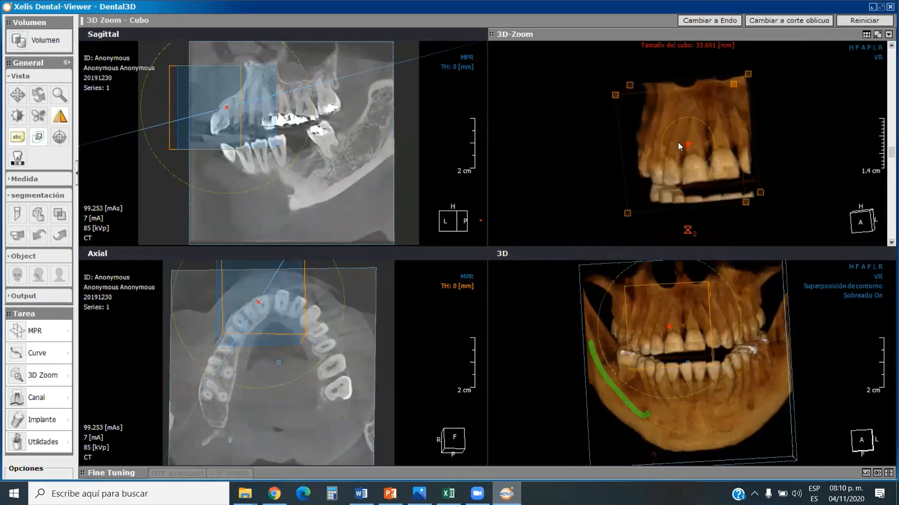
pyautogui.moveTo(759, 151)
pyautogui.mouseDown()
pyautogui.moveTo(730, 152)
pyautogui.moveTo(768, 155)
pyautogui.mouseUp()
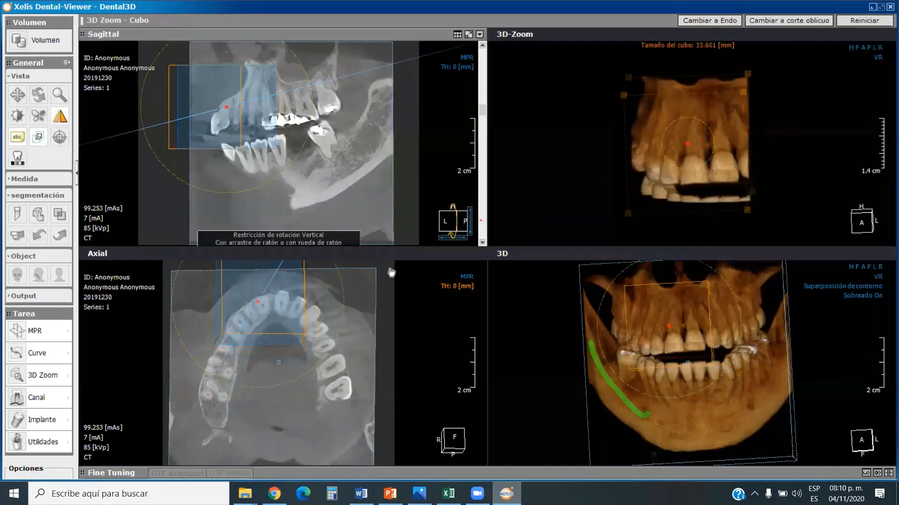
# Move the zoom cube onto the patient's upper right canine and premolars, and turn the zoomed model to an oblique view.
pyautogui.moveTo(256, 300); pyautogui.dragTo(243, 312)
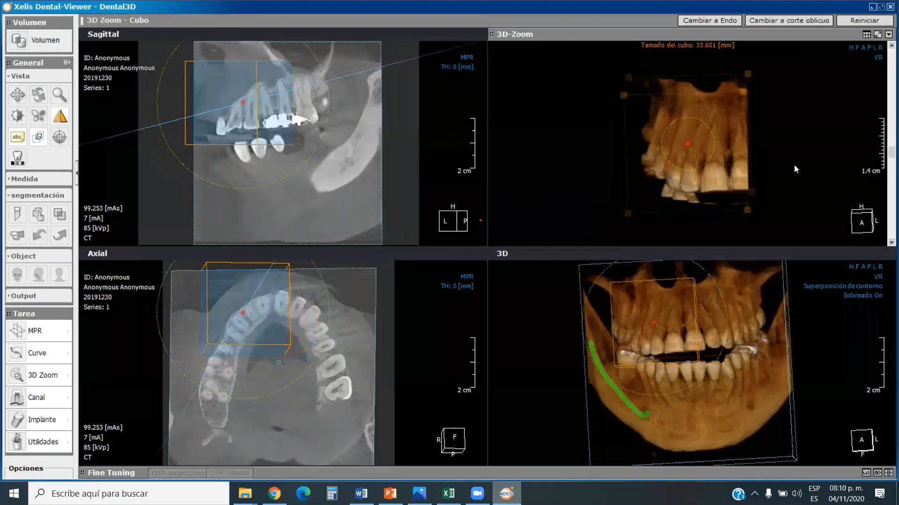
pyautogui.moveTo(752, 159); pyautogui.dragTo(694, 140)
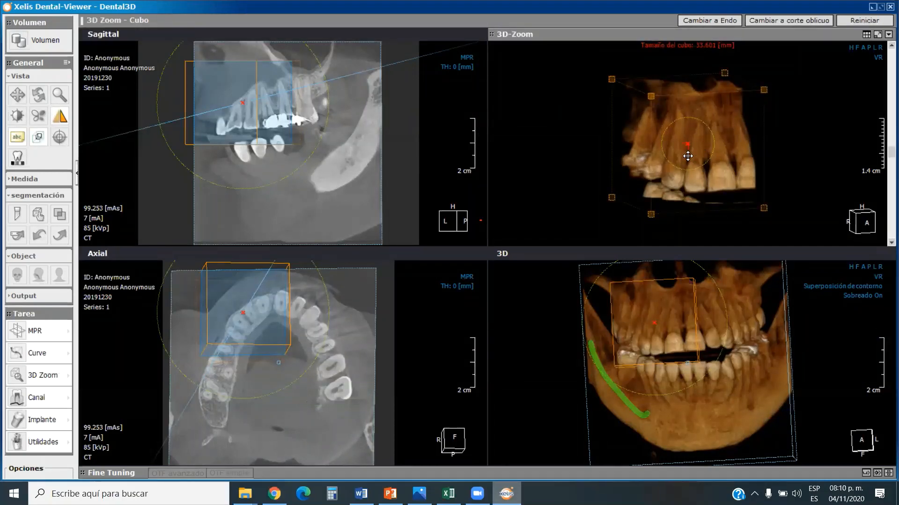
# Switch to the MPR layout with rotating axes, and hide the volume outlines and the patient and scan text.
pyautogui.click(68, 333)
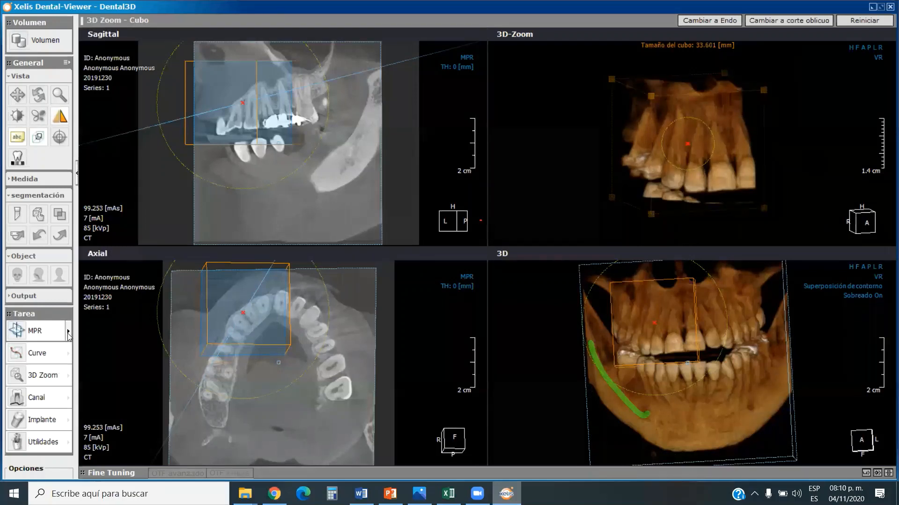
pyautogui.click(101, 333)
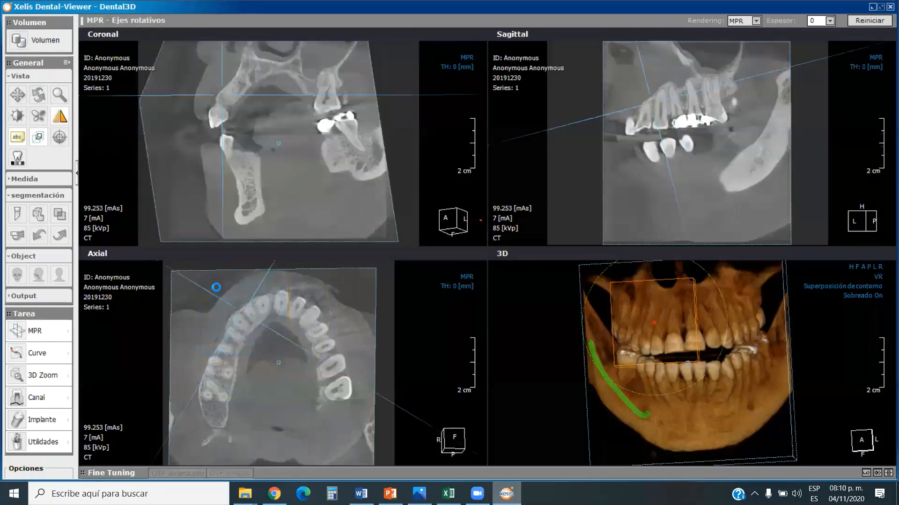
pyautogui.click(39, 136)
pyautogui.click(19, 137)
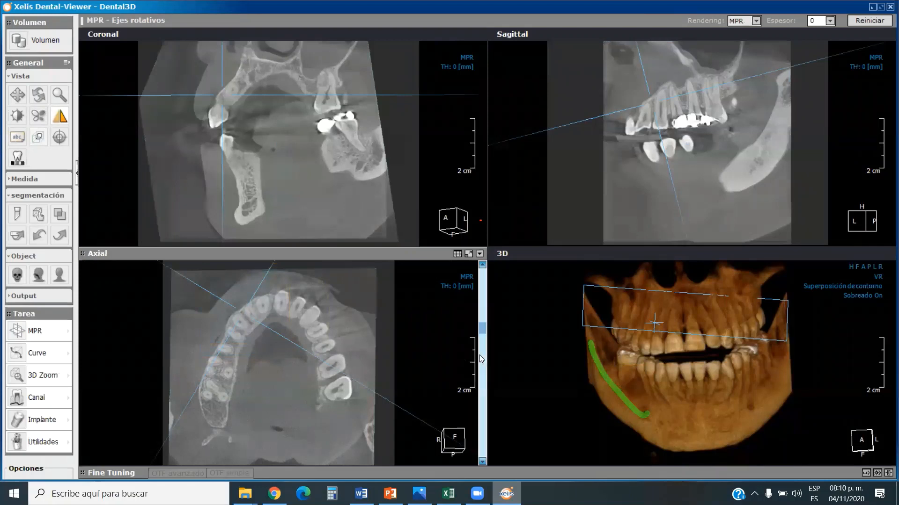
# Rotate the MPR axes in the axial and sagittal views so the crosshair lines run horizontal and vertical.
pyautogui.moveTo(300, 345); pyautogui.dragTo(327, 351)
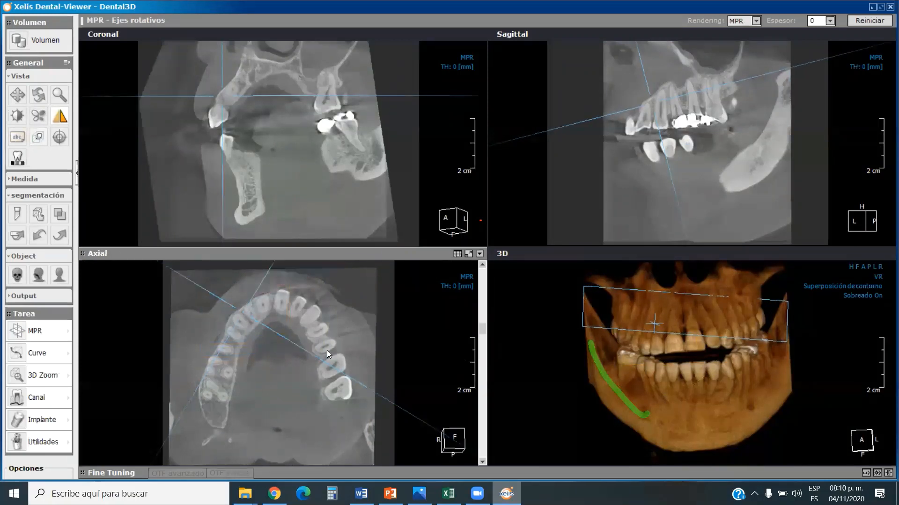
pyautogui.scroll(-3, 328, 350)
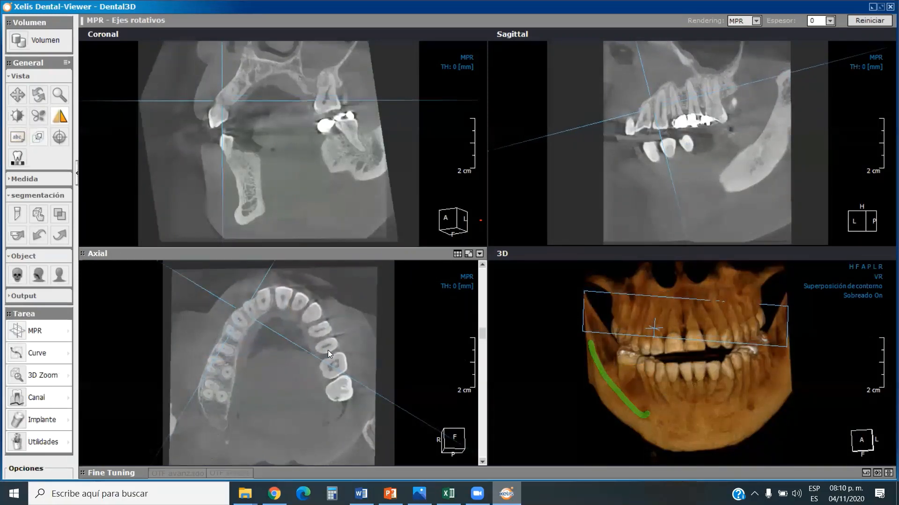
pyautogui.scroll(2, 327, 350)
pyautogui.scroll(2, 327, 350)
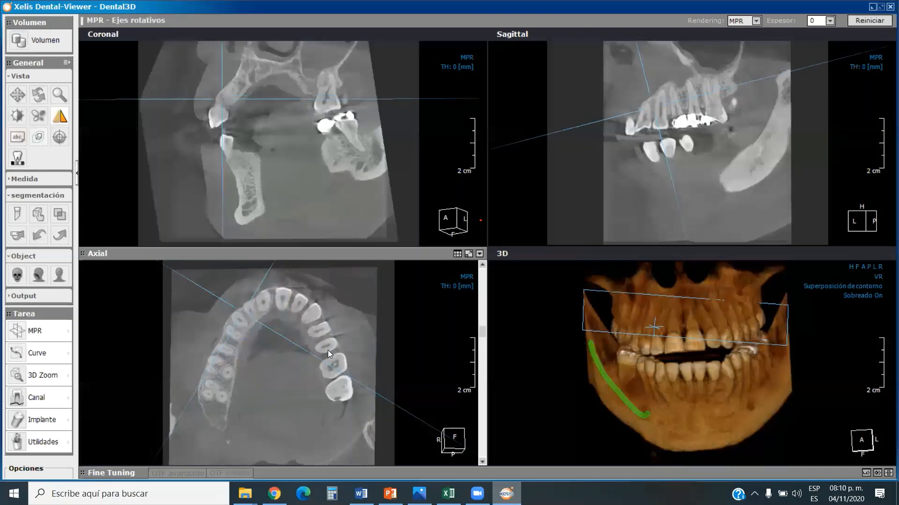
pyautogui.scroll(-2, 469, 380)
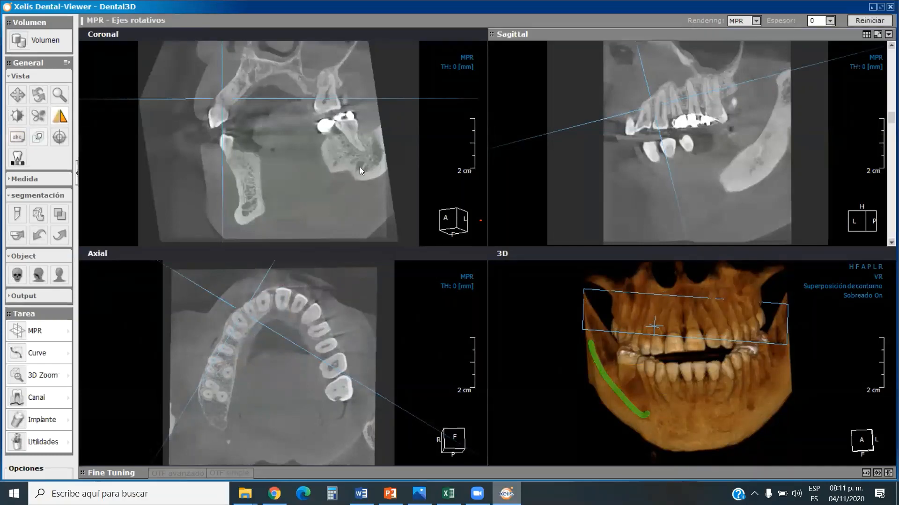
pyautogui.moveTo(162, 265); pyautogui.dragTo(154, 311)
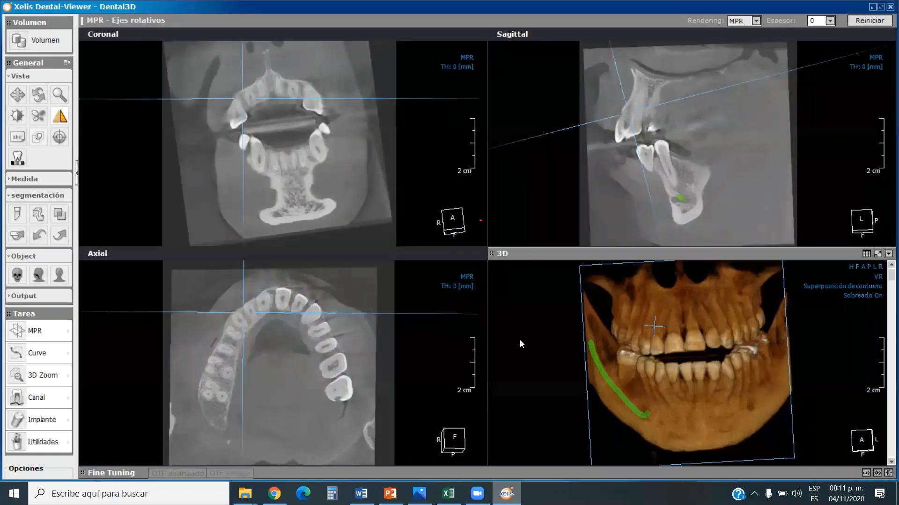
pyautogui.moveTo(850, 57); pyautogui.dragTo(842, 113)
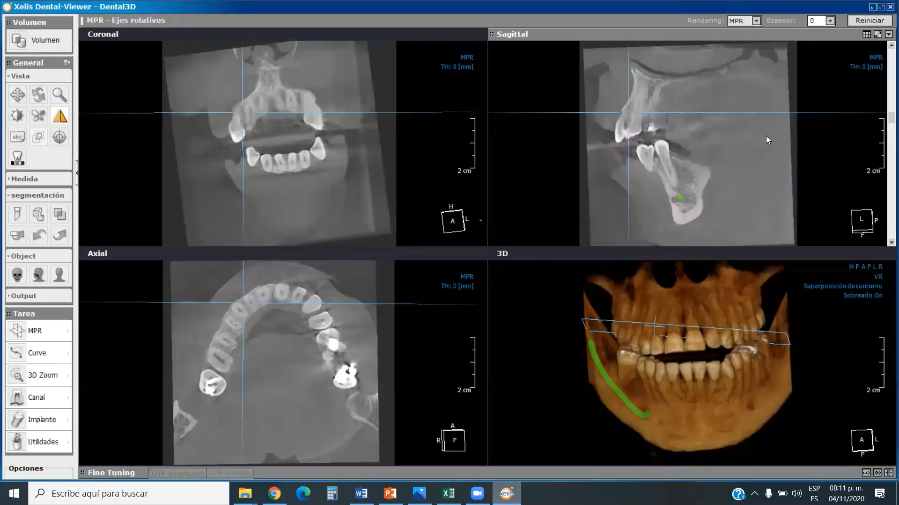
# Apply the CT opacity preset Bone_01 to the 3D model, replacing the existing opacity and colour settings.
pyautogui.click(866, 473)
pyautogui.click(372, 128)
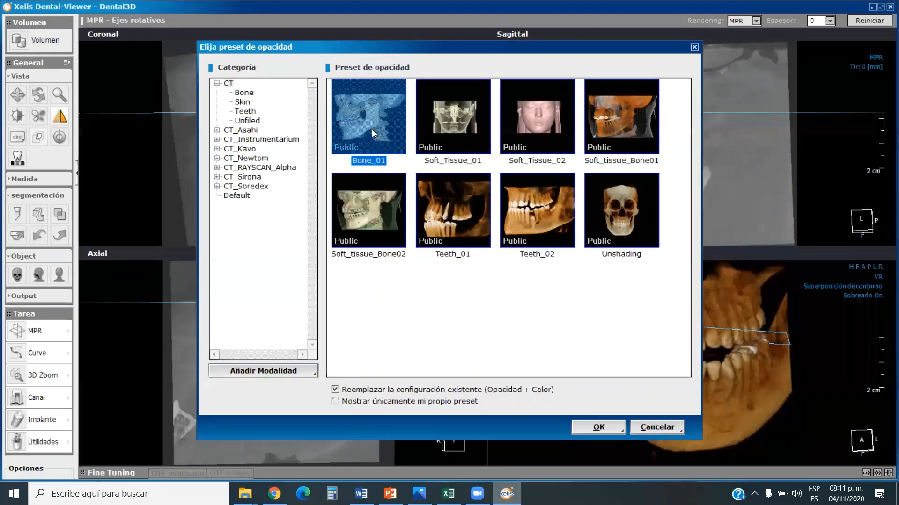
pyautogui.click(587, 427)
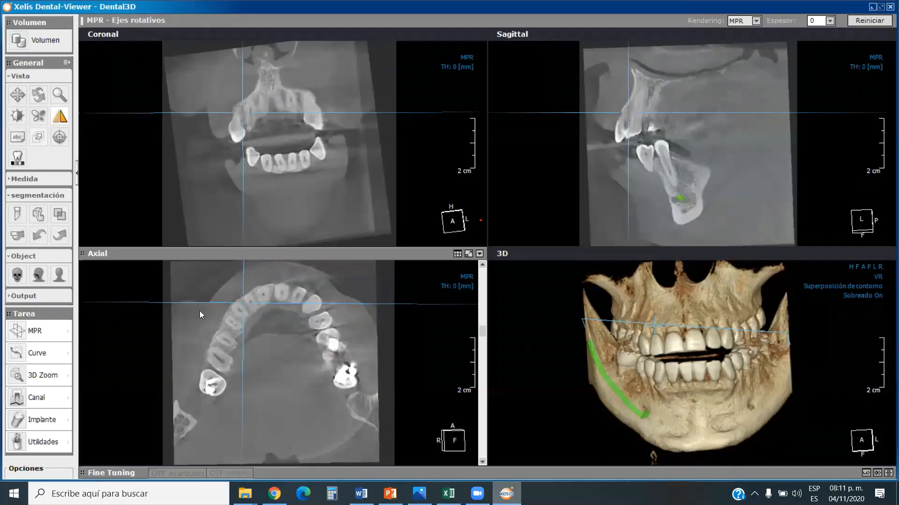
# Start a 3D Zoom endoscopy with both the target and camera positions on the patient's lower right premolar in the axial view.
pyautogui.click(68, 376)
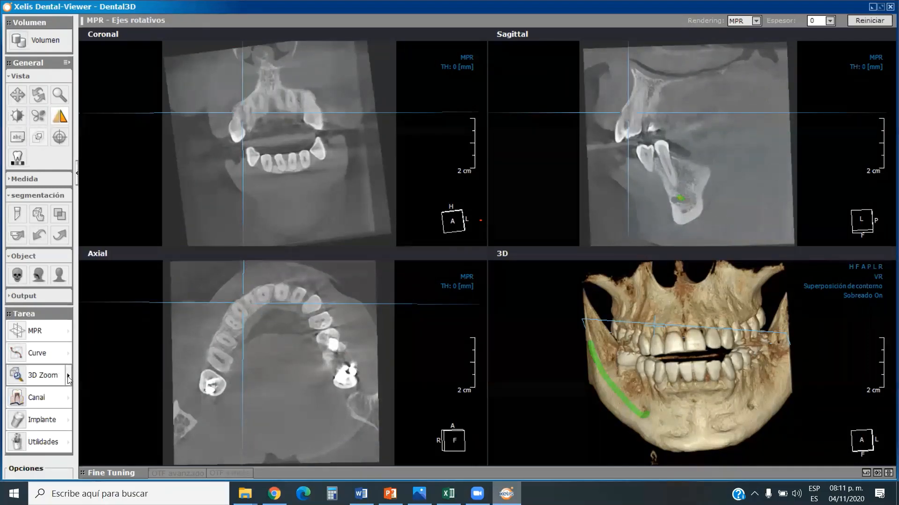
pyautogui.click(103, 380)
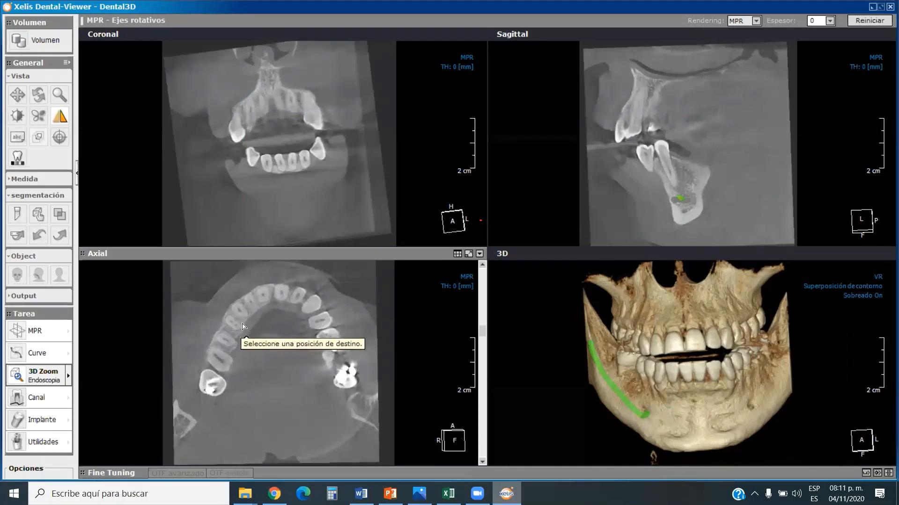
pyautogui.scroll(-8, 258, 326)
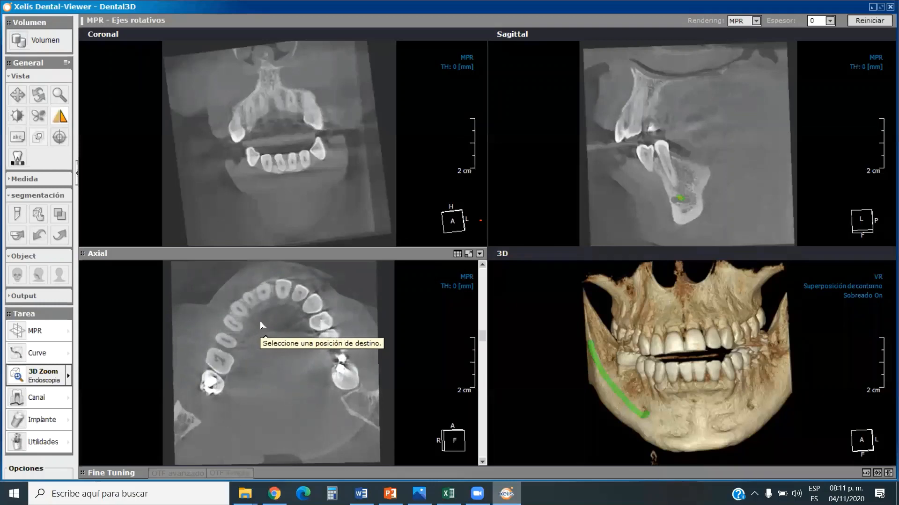
pyautogui.scroll(-5, 261, 325)
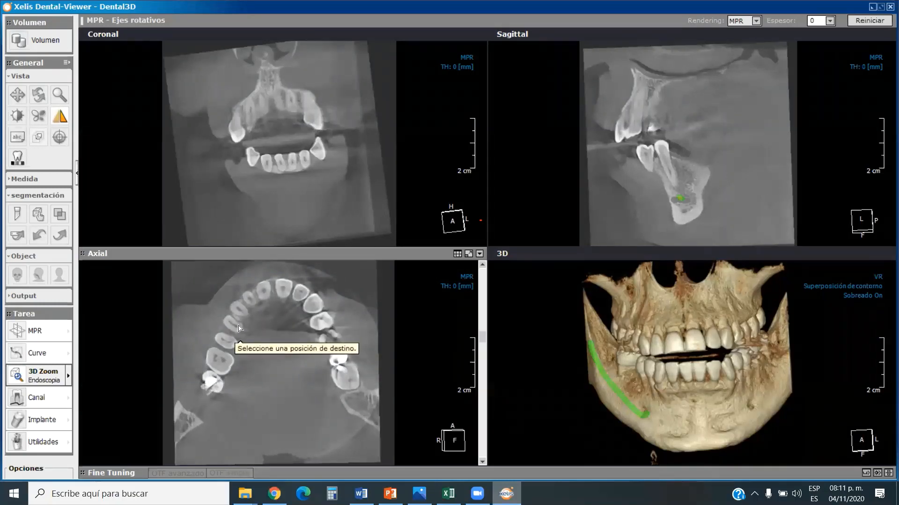
pyautogui.scroll(-5, 239, 327)
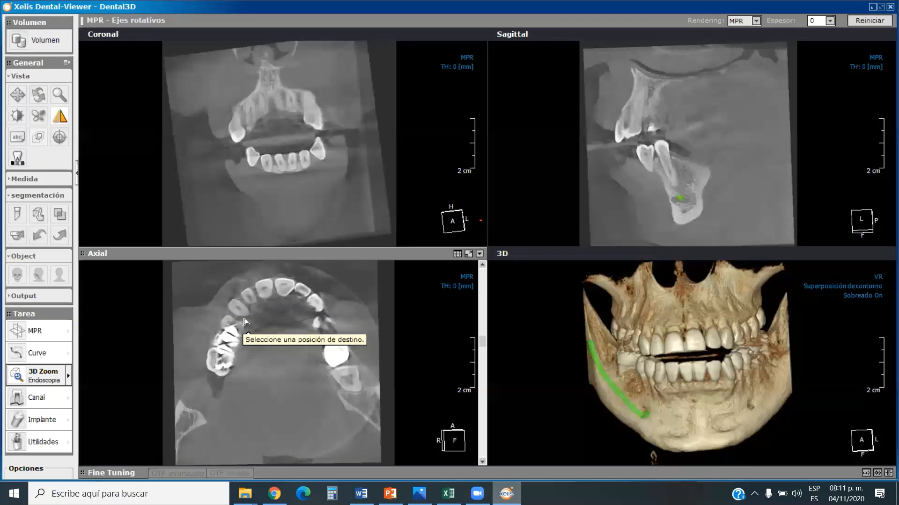
pyautogui.moveTo(482, 344); pyautogui.dragTo(482, 372)
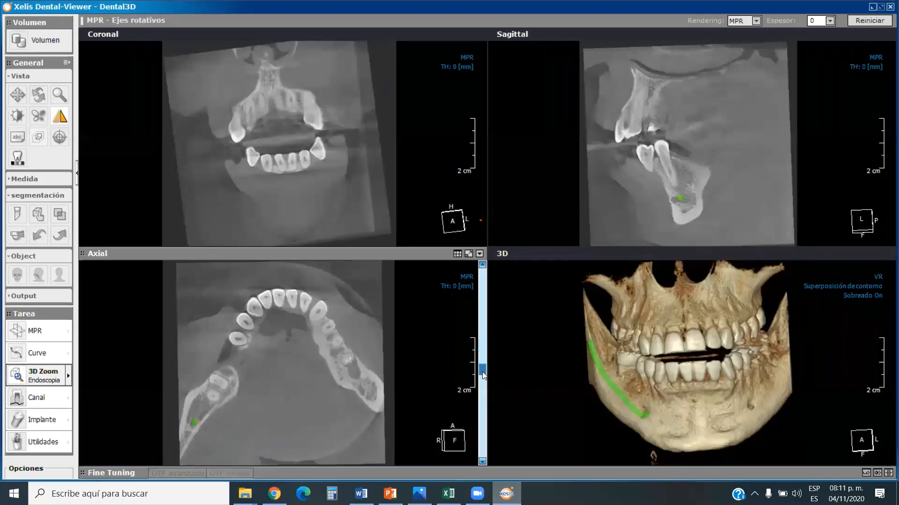
pyautogui.click(239, 344)
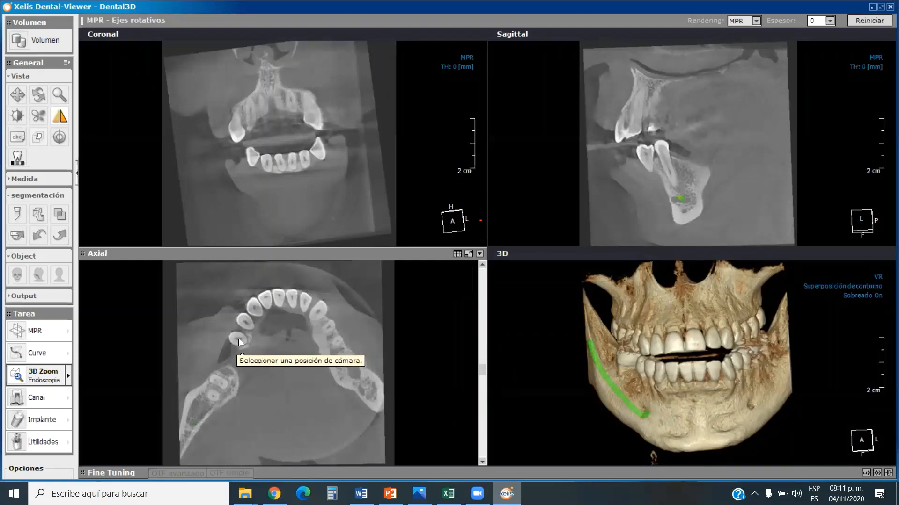
pyautogui.click(239, 343)
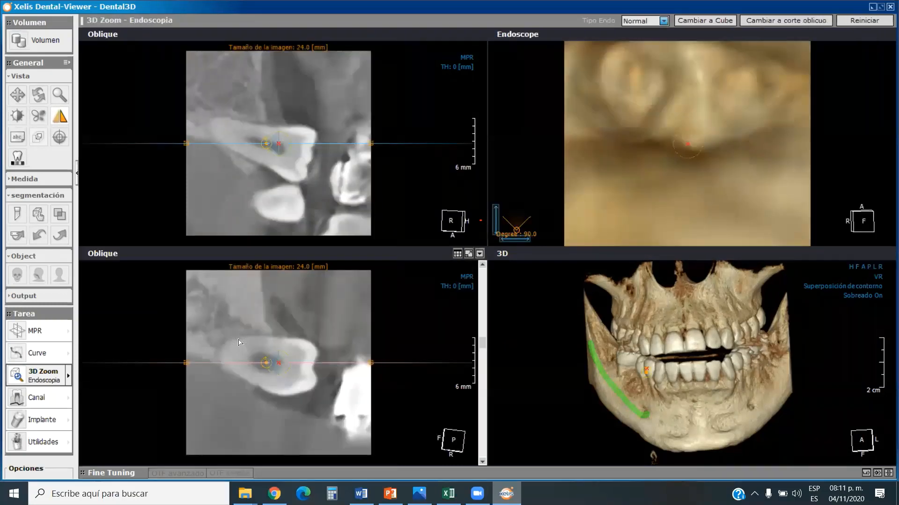
# Tilt the endoscope's viewing direction slightly in the oblique slice, and move the camera back and forth along the premolar.
pyautogui.scroll(1, 689, 153)
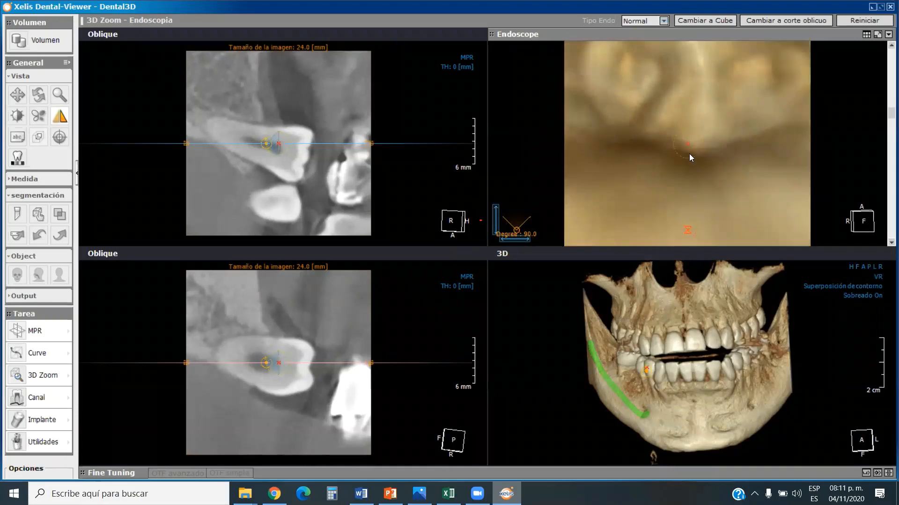
pyautogui.scroll(2, 694, 145)
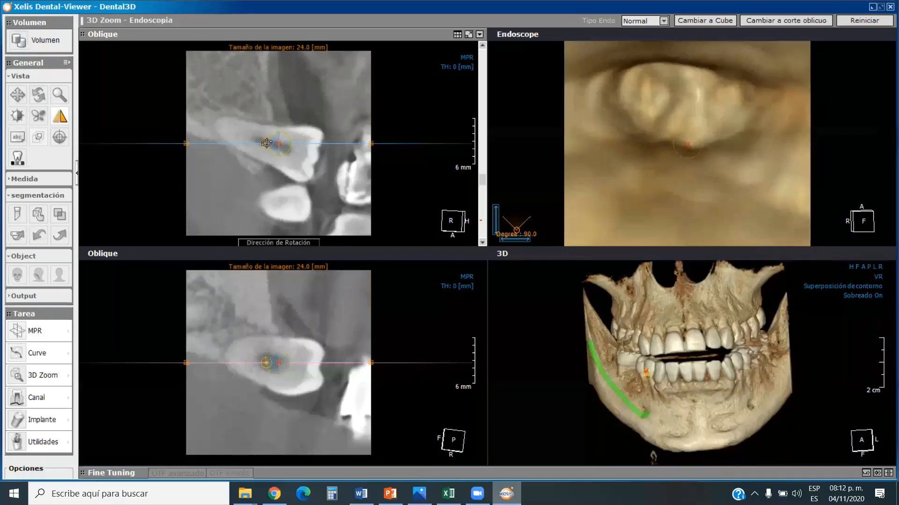
pyautogui.moveTo(266, 142); pyautogui.dragTo(266, 139)
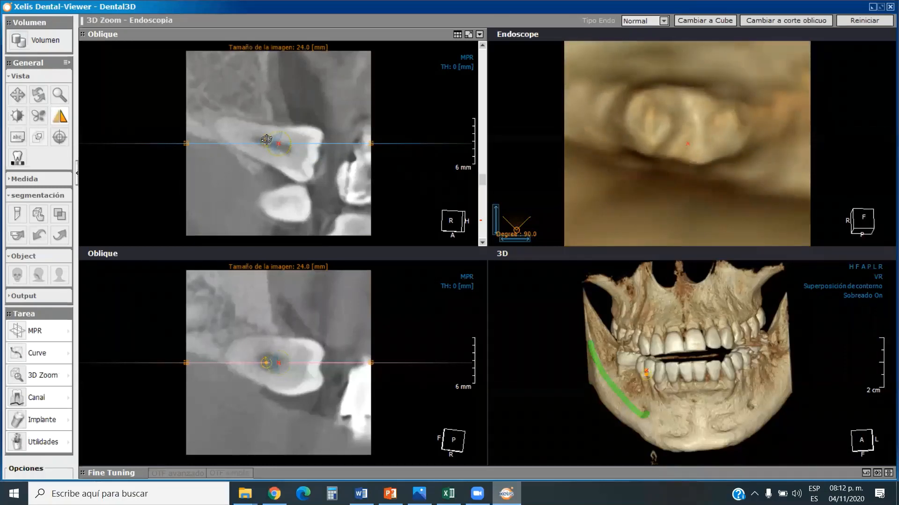
pyautogui.scroll(2, 711, 142)
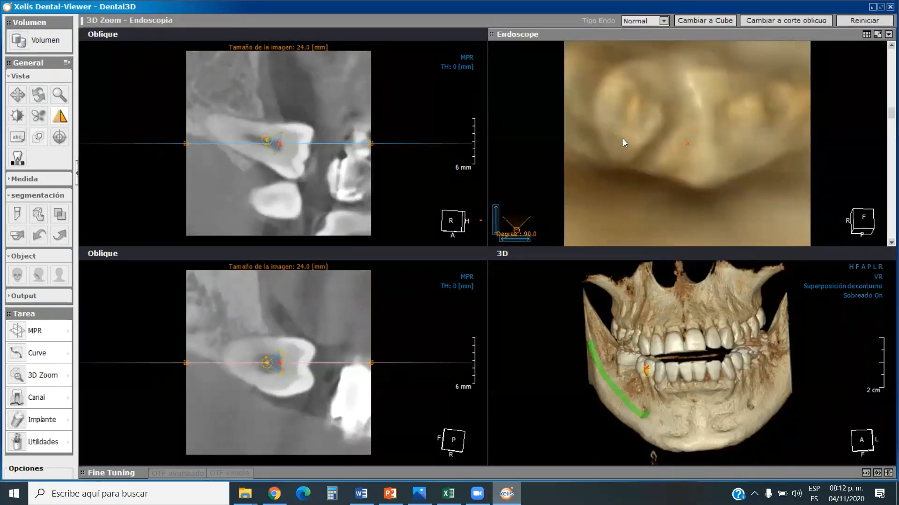
pyautogui.scroll(-4, 622, 142)
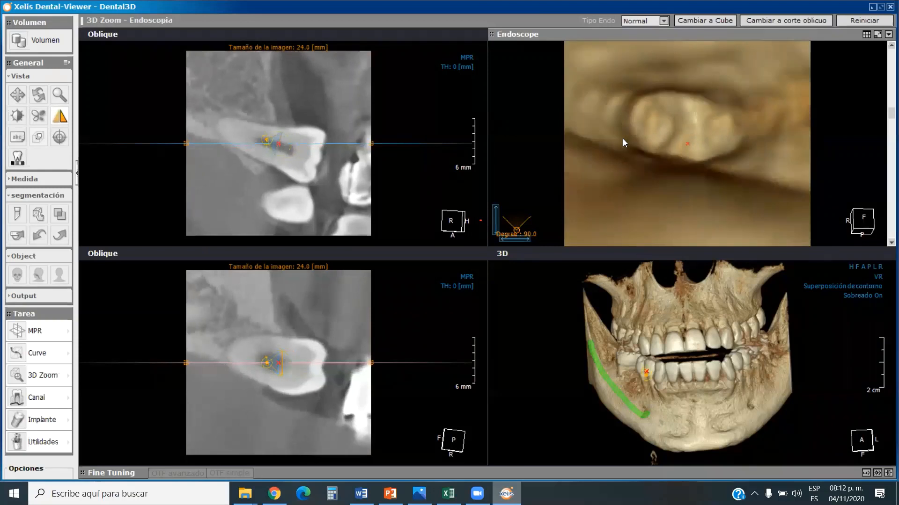
pyautogui.scroll(-1, 623, 139)
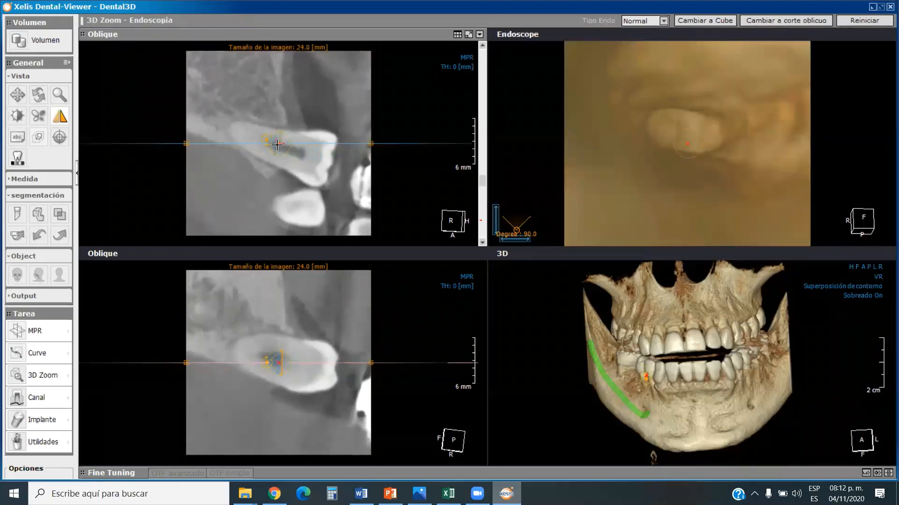
# Shift the endoscope position slightly within the premolar in the oblique slice, and adjust the camera depth to view the neighbouring structures.
pyautogui.moveTo(277, 146); pyautogui.dragTo(276, 150)
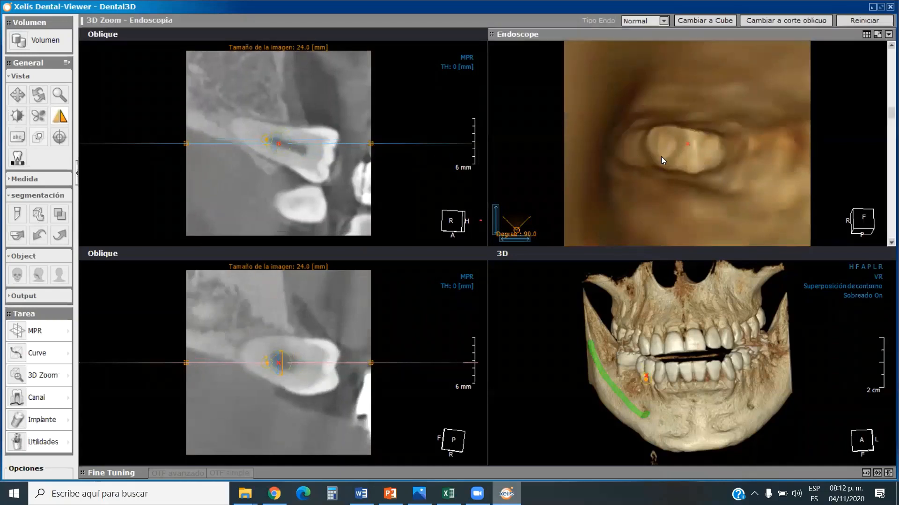
pyautogui.scroll(4, 672, 156)
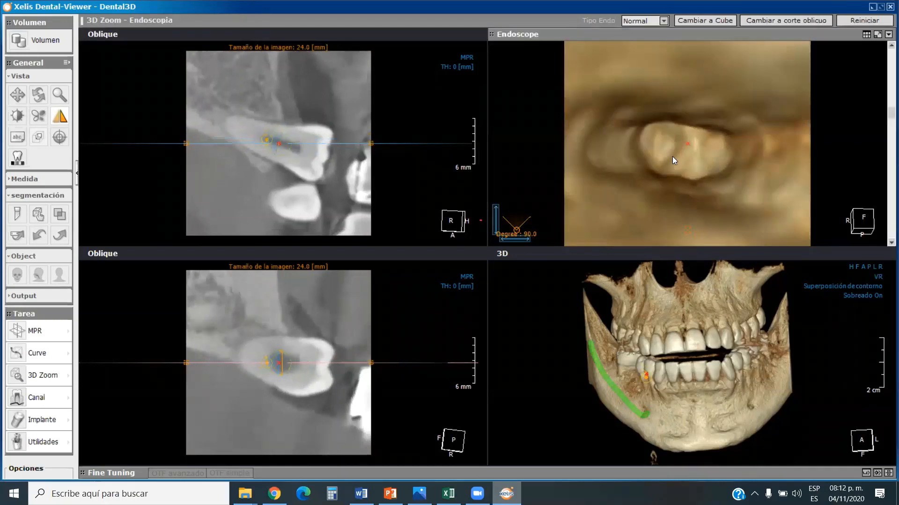
pyautogui.scroll(3, 672, 157)
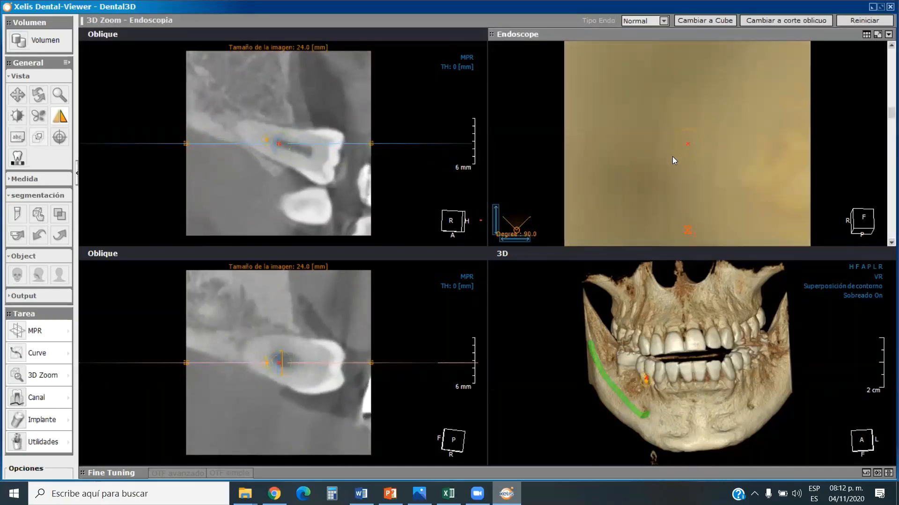
pyautogui.scroll(3, 672, 156)
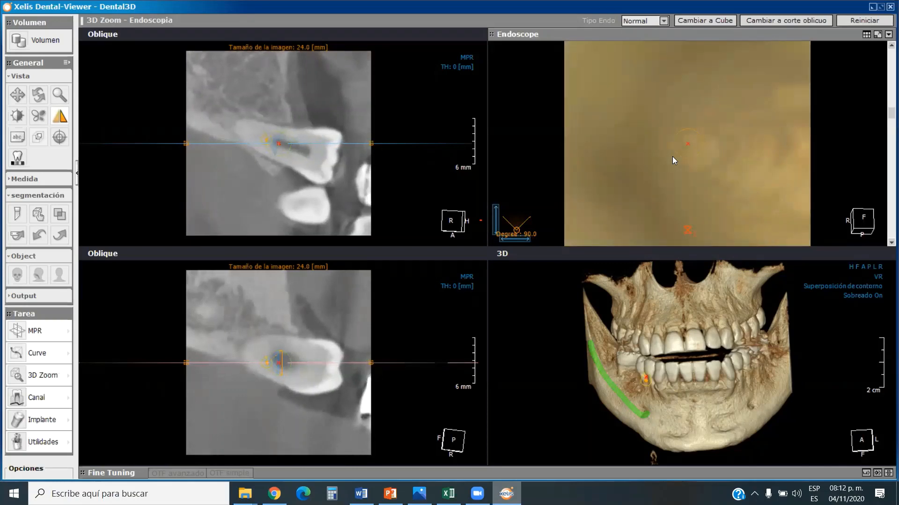
pyautogui.scroll(-6, 672, 156)
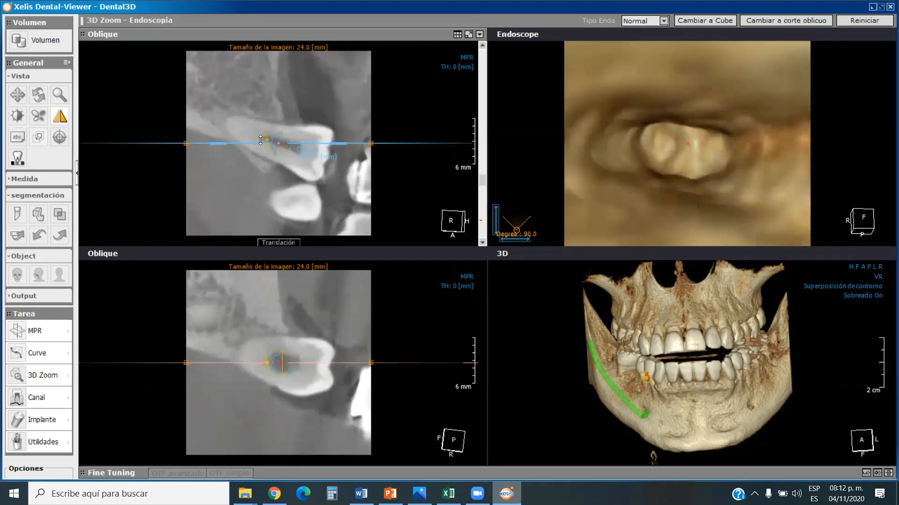
# Reverse the endoscope's viewing direction toward the premolar's crown, and move the camera along the new direction.
pyautogui.moveTo(265, 139)
pyautogui.mouseDown()
pyautogui.moveTo(315, 128)
pyautogui.moveTo(323, 148)
pyautogui.mouseUp()
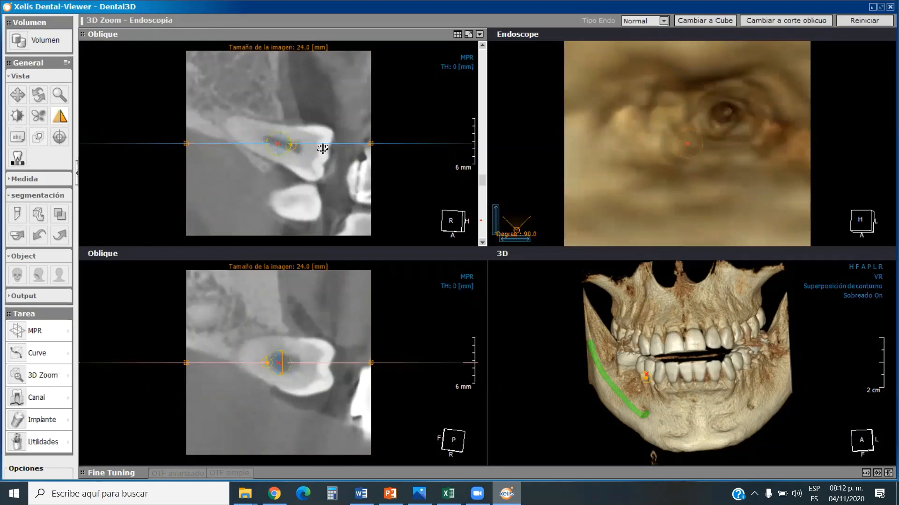
pyautogui.scroll(-2, 668, 155)
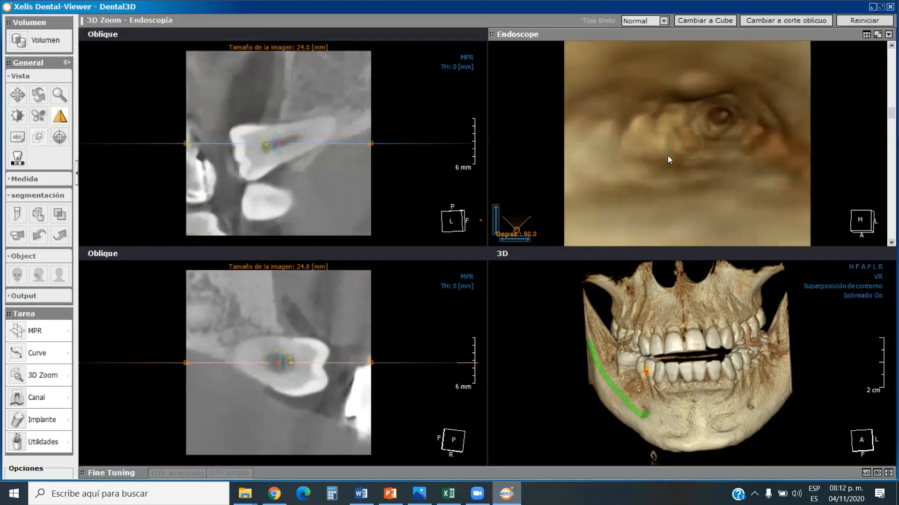
pyautogui.scroll(4, 668, 155)
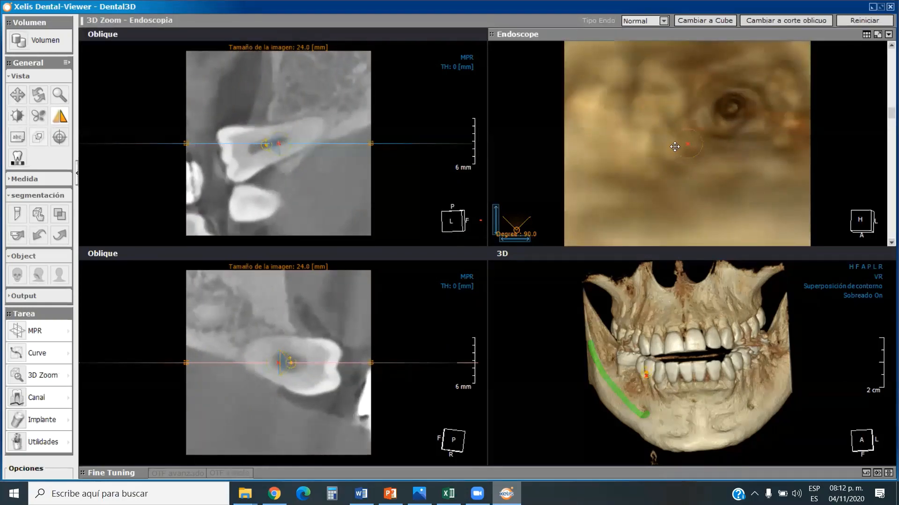
# Shift the endoscope camera slightly within the premolar, and move it back and forth to examine the interior of the tooth.
pyautogui.moveTo(685, 143); pyautogui.dragTo(592, 141)
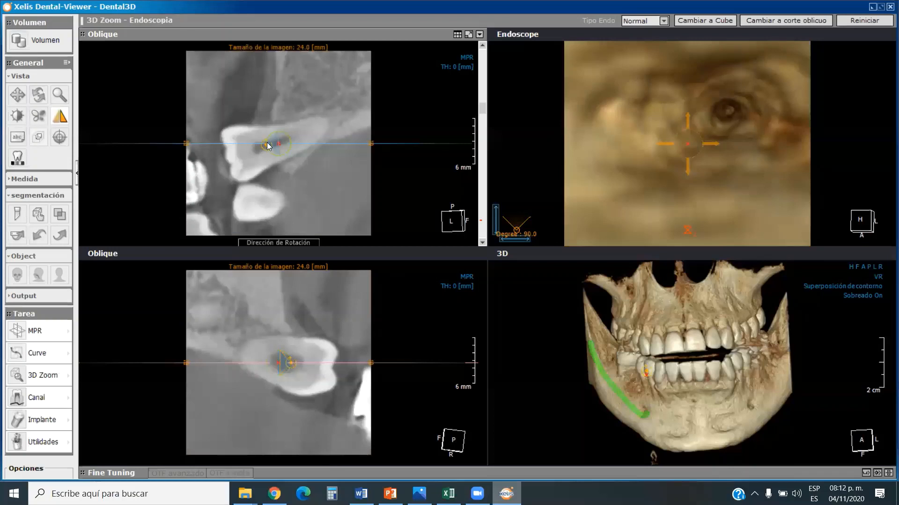
pyautogui.scroll(-6, 754, 117)
pyautogui.scroll(4, 712, 141)
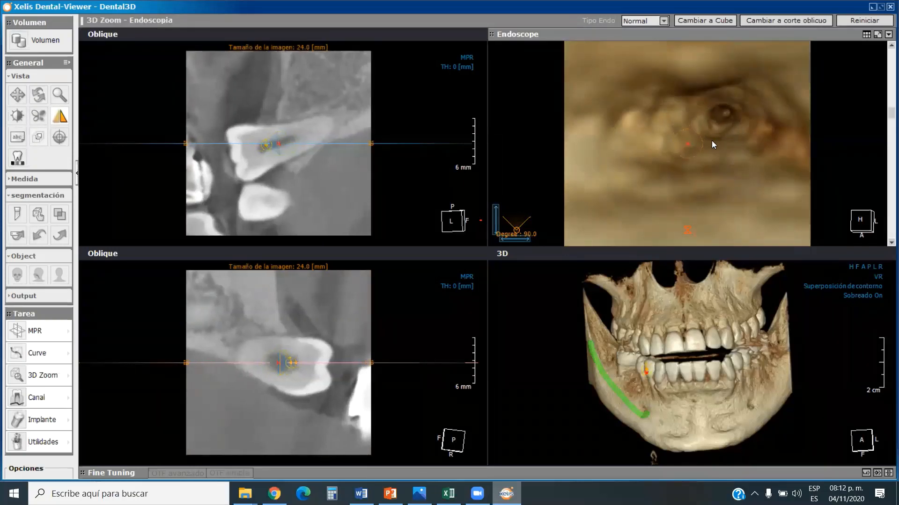
pyautogui.scroll(2, 712, 141)
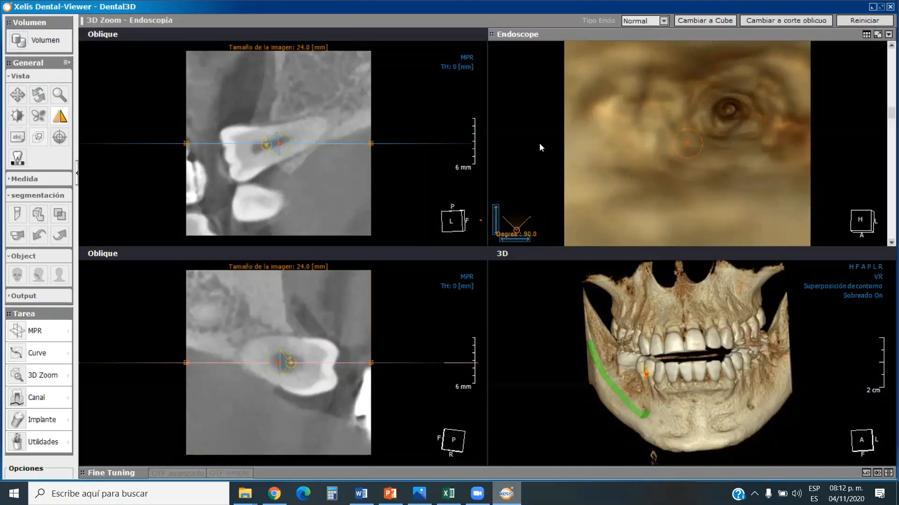
pyautogui.scroll(1, 665, 155)
pyautogui.scroll(-3, 665, 156)
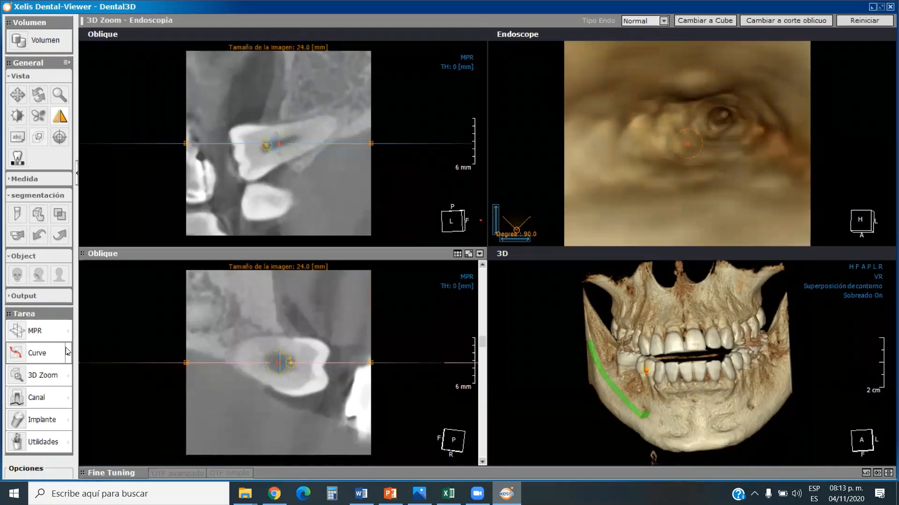
# Switch to the MPR rotating-axes view and reset all data, confirming the reset.
pyautogui.click(57, 331)
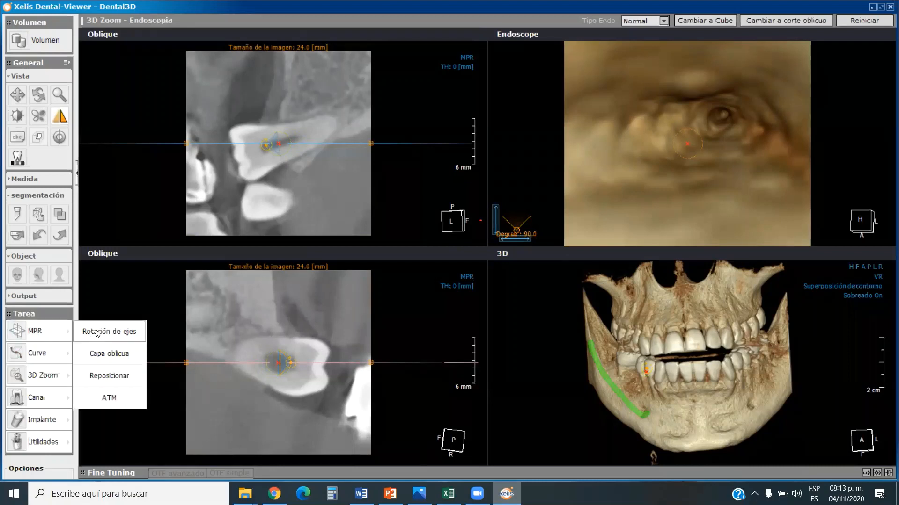
pyautogui.click(96, 333)
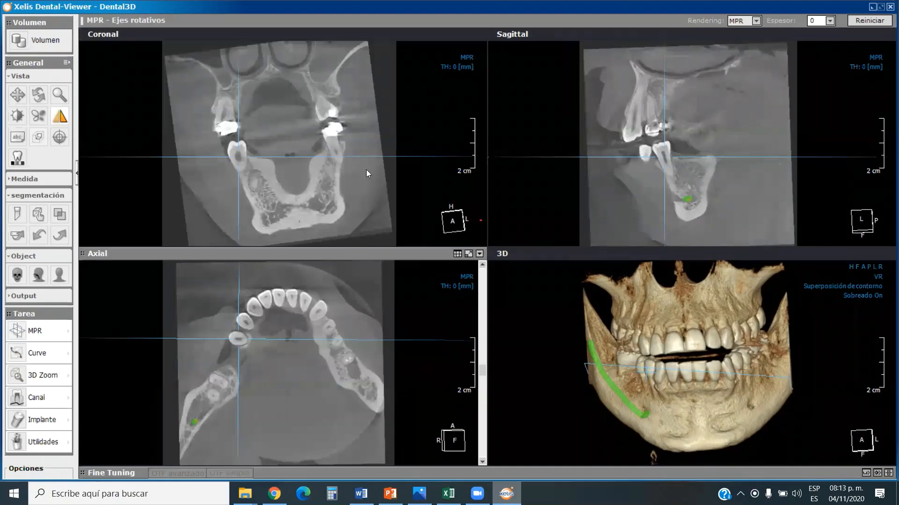
pyautogui.click(869, 21)
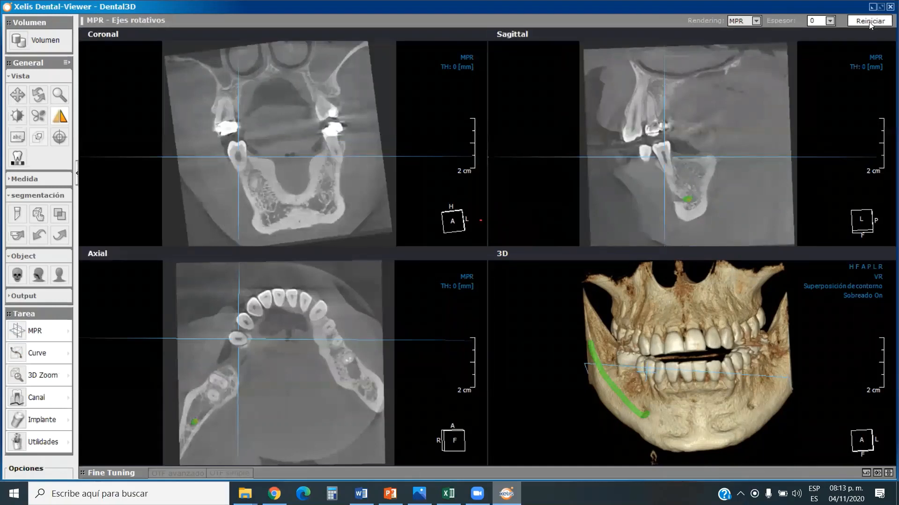
pyautogui.click(850, 102)
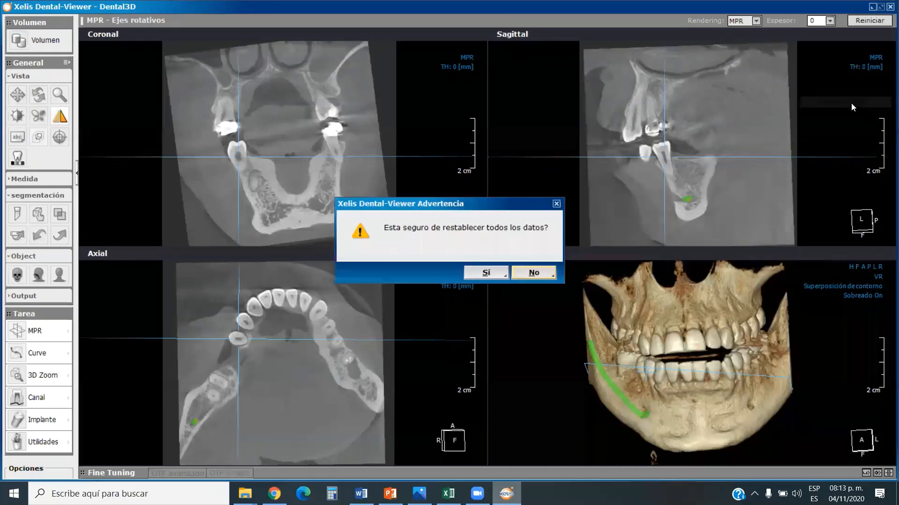
pyautogui.click(485, 275)
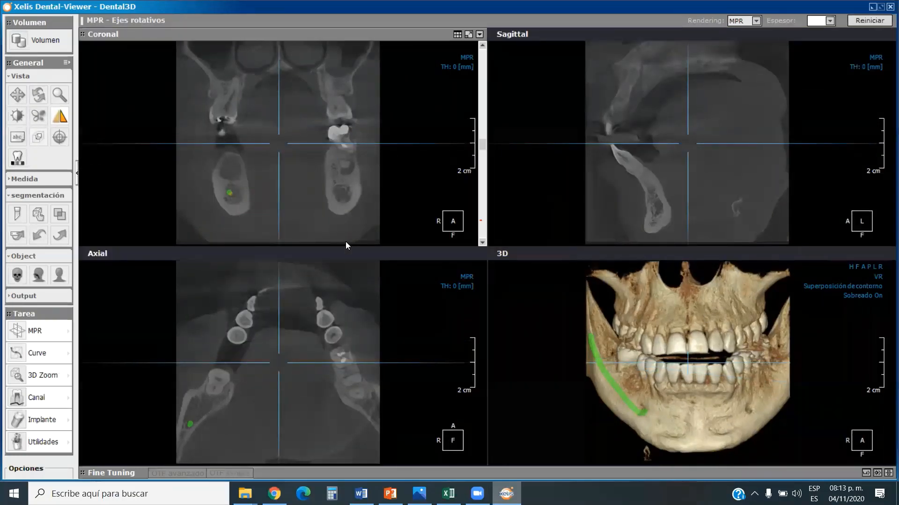
# Lower the axial slice to the level of the lower teeth, and brighten the MPR images with the window/level tool.
pyautogui.moveTo(482, 365); pyautogui.dragTo(484, 377)
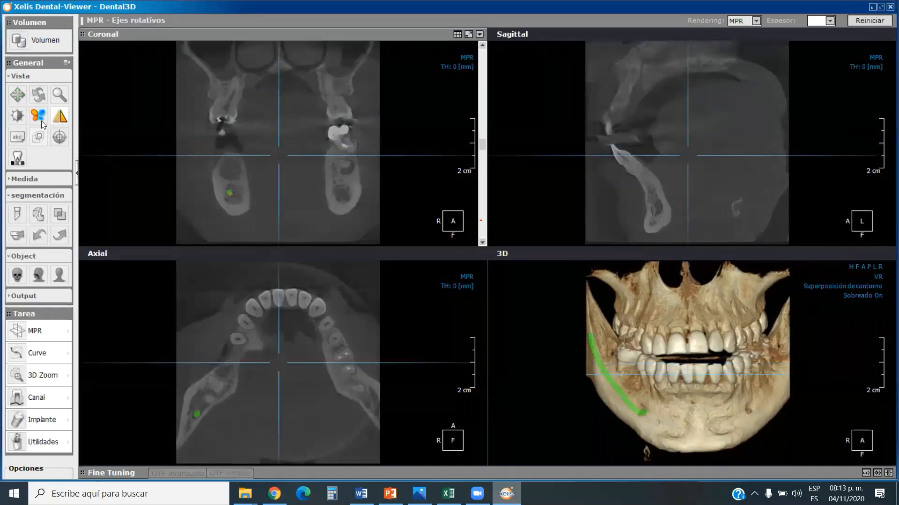
pyautogui.click(18, 117)
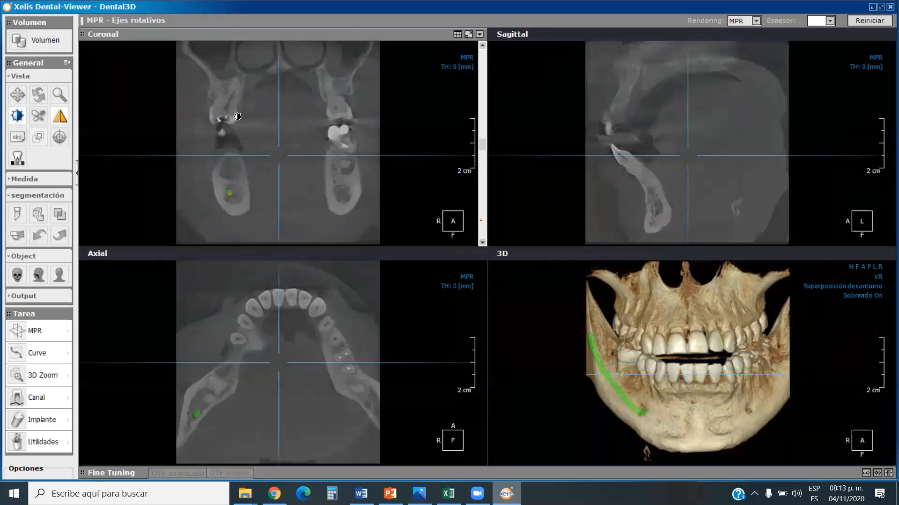
pyautogui.moveTo(228, 214); pyautogui.dragTo(215, 117)
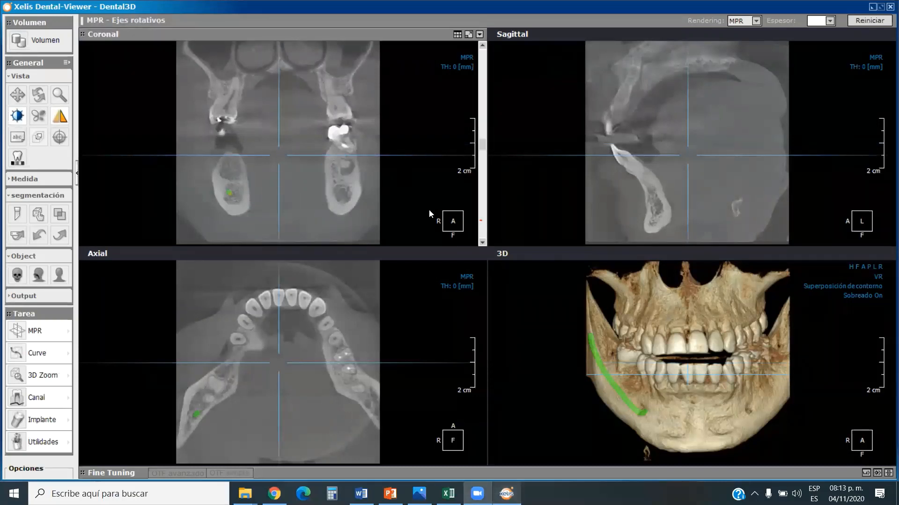
pyautogui.click(604, 141)
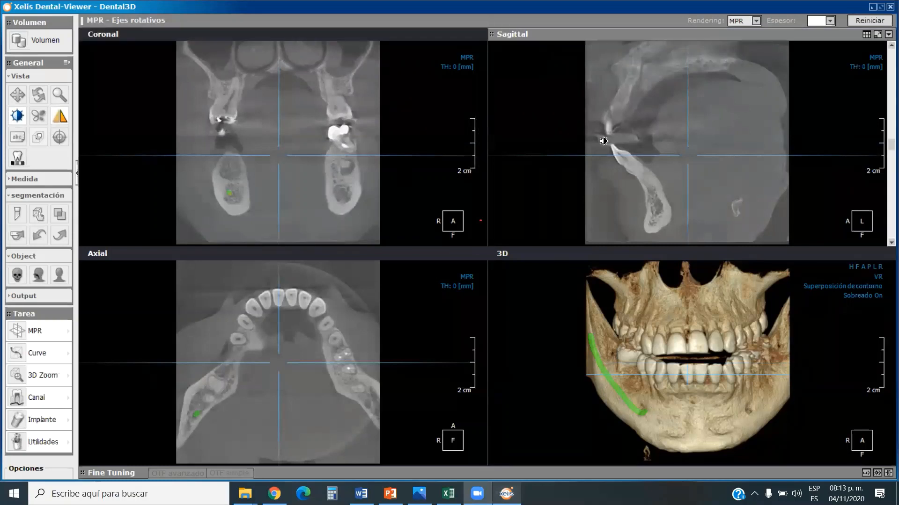
pyautogui.click(433, 104)
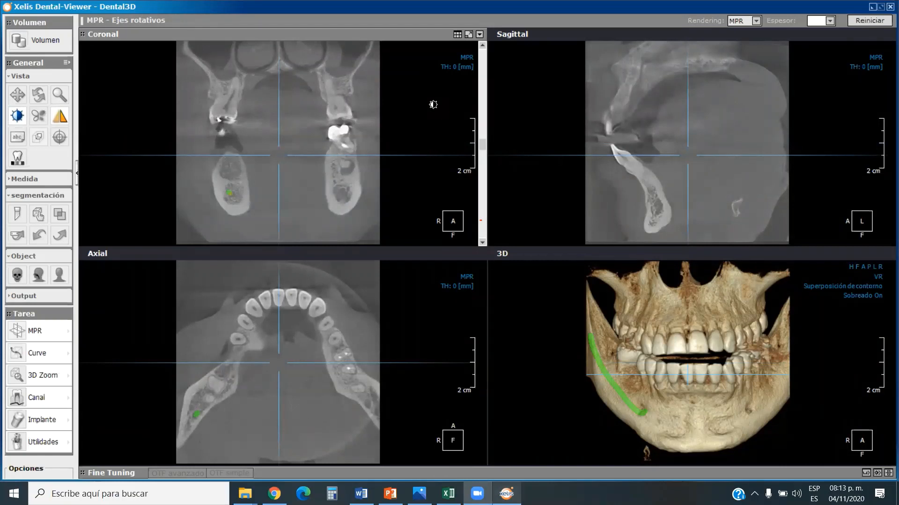
pyautogui.click(882, 24)
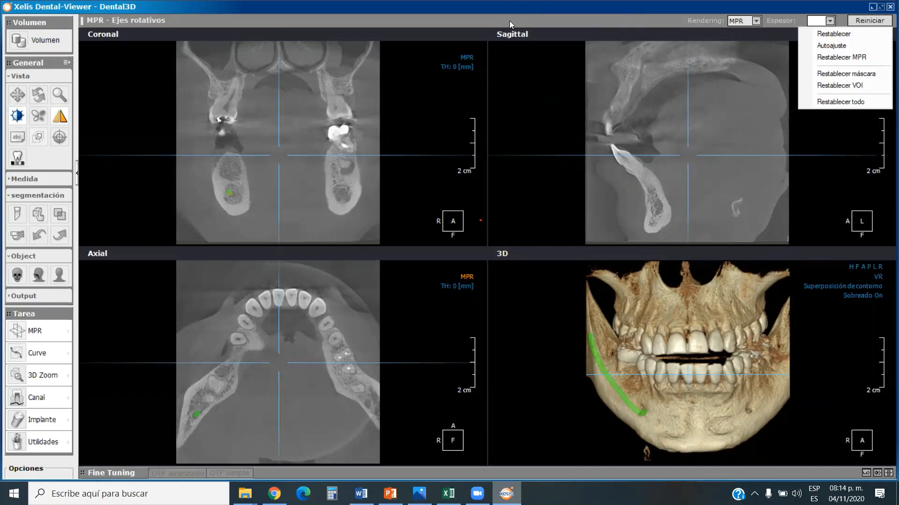
pyautogui.click(520, 82)
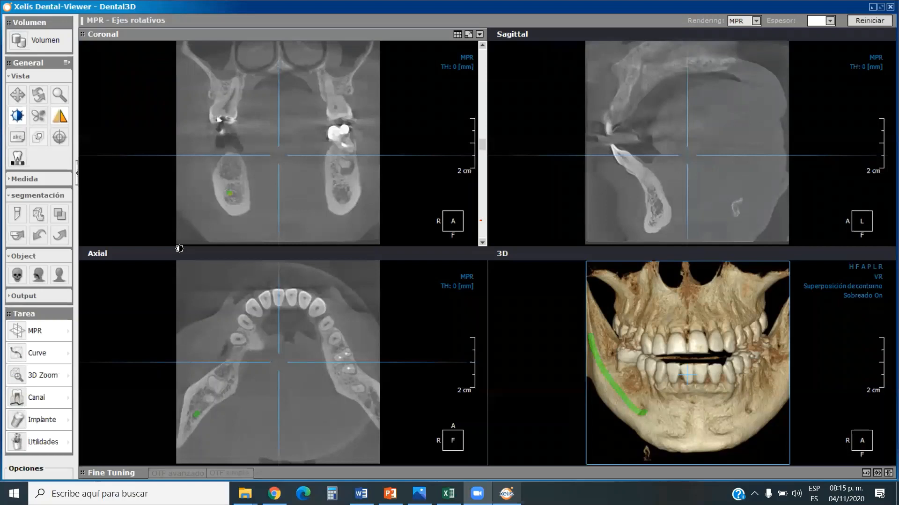
# Start a 3D Zoom endoscopy with the target and camera positions on the lower right premolar in an adjusted axial slice.
pyautogui.click(66, 377)
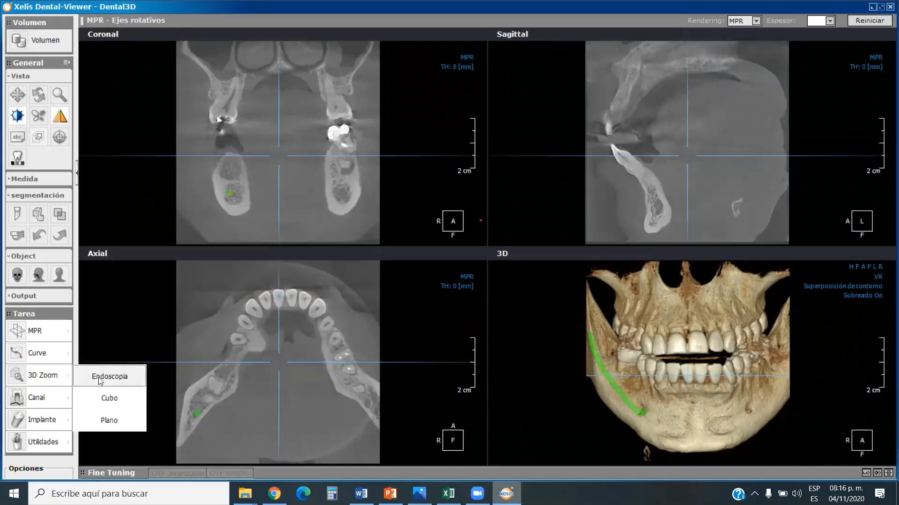
pyautogui.click(99, 379)
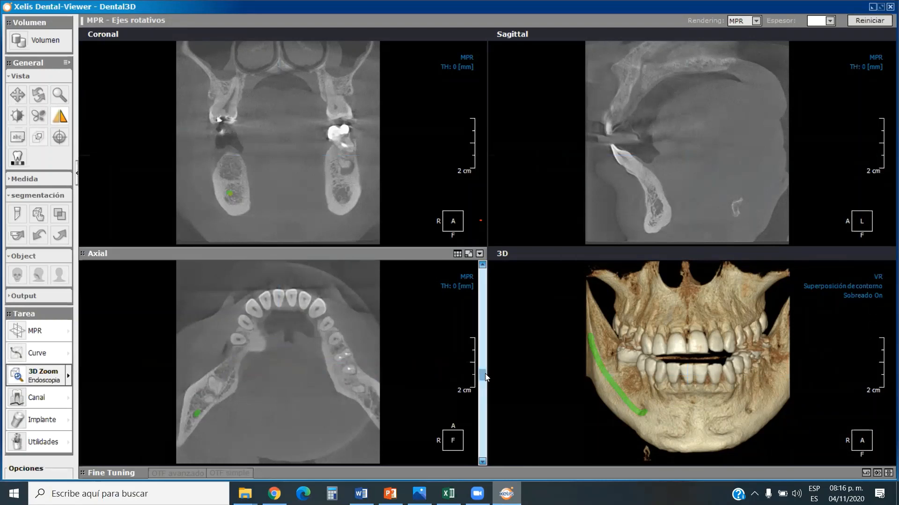
pyautogui.moveTo(482, 374)
pyautogui.mouseDown()
pyautogui.moveTo(482, 382)
pyautogui.moveTo(483, 375)
pyautogui.mouseUp()
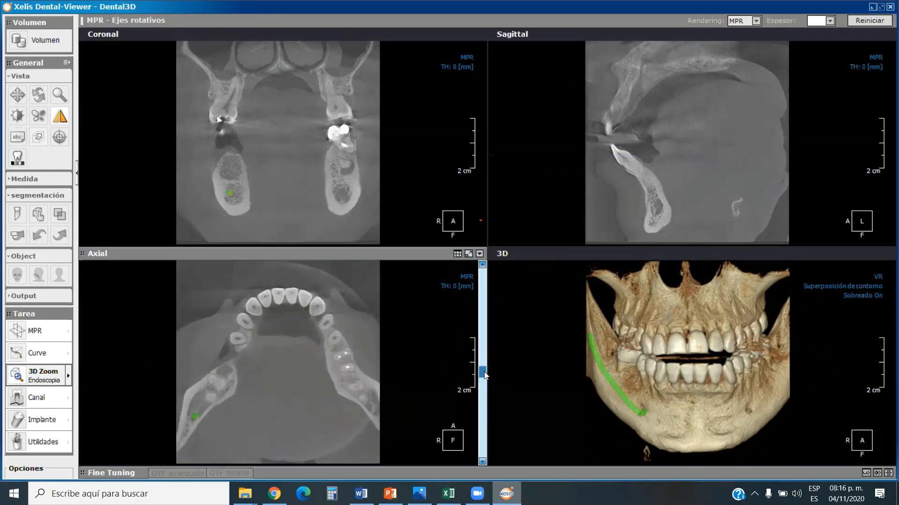
pyautogui.click(237, 342)
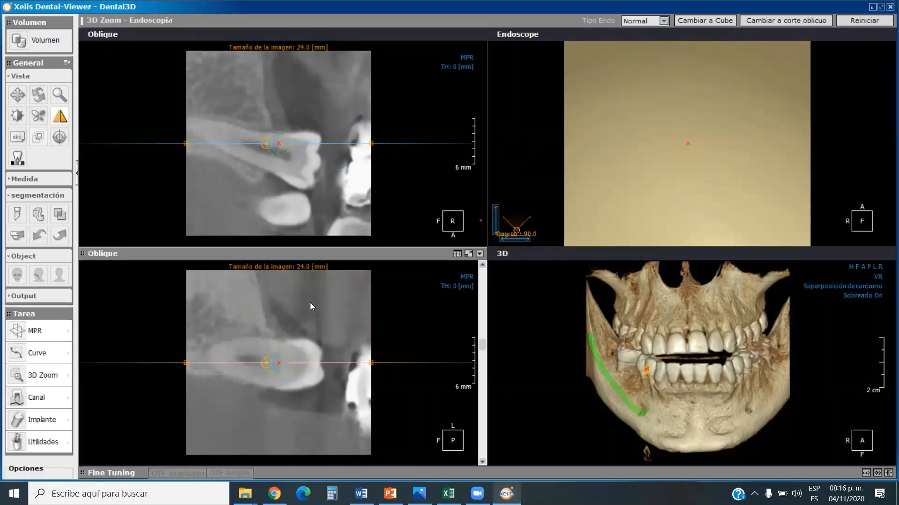
# Move the endoscope camera from the premolar's crown toward its root to examine the inside of the tooth.
pyautogui.scroll(-3, 319, 345)
pyautogui.scroll(-2, 594, 229)
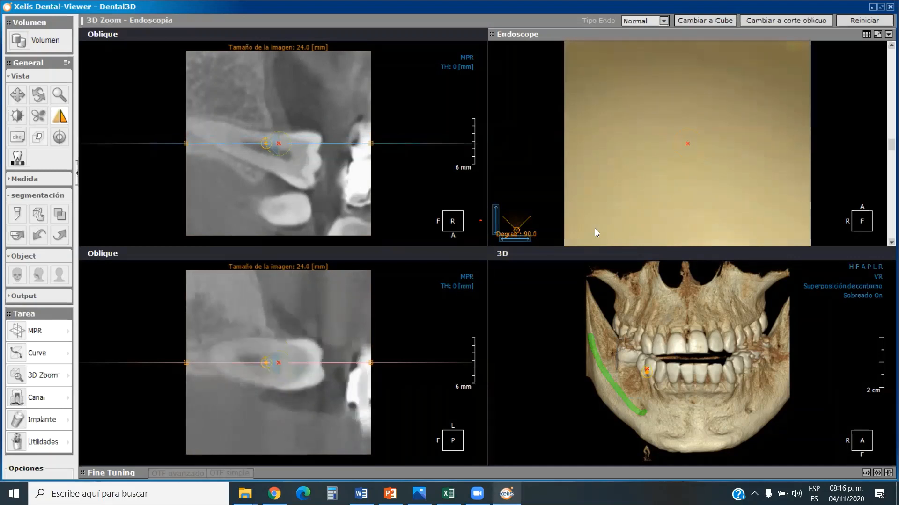
pyautogui.scroll(-3, 615, 177)
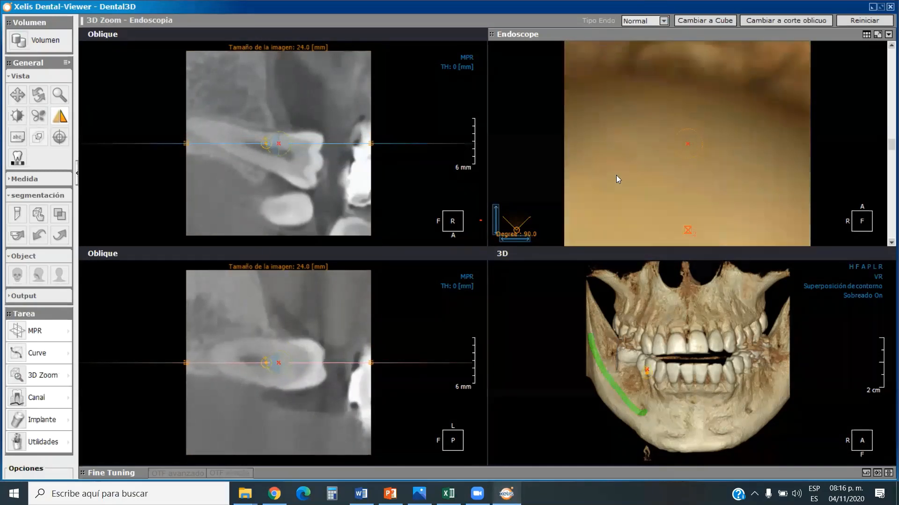
pyautogui.scroll(-2, 620, 166)
pyautogui.scroll(-1, 632, 149)
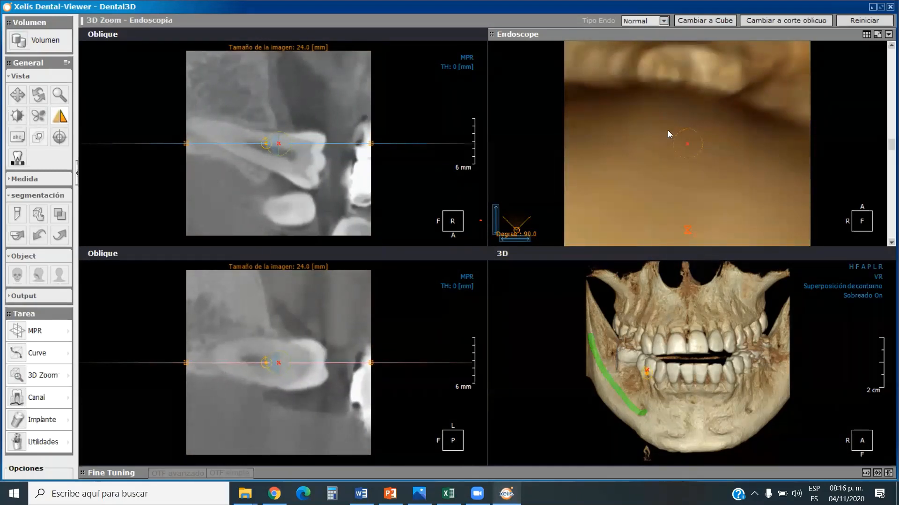
pyautogui.scroll(-2, 763, 123)
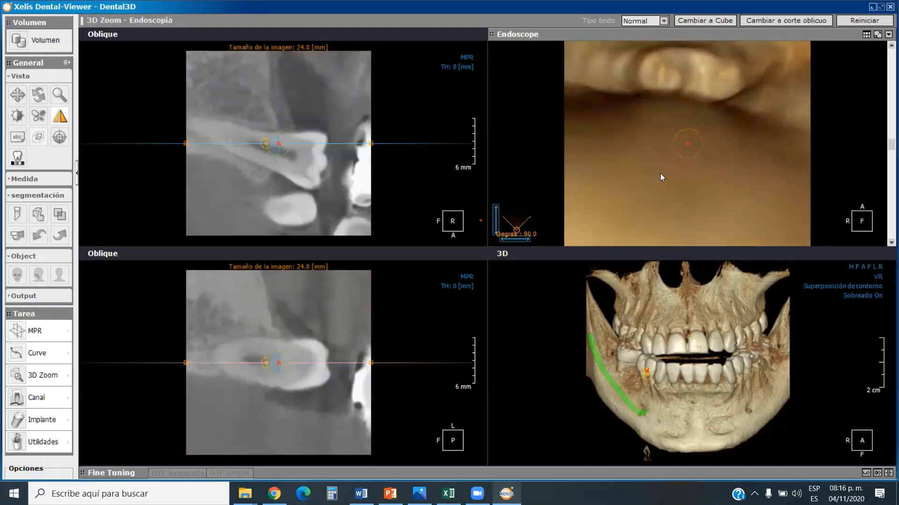
pyautogui.scroll(-4, 659, 178)
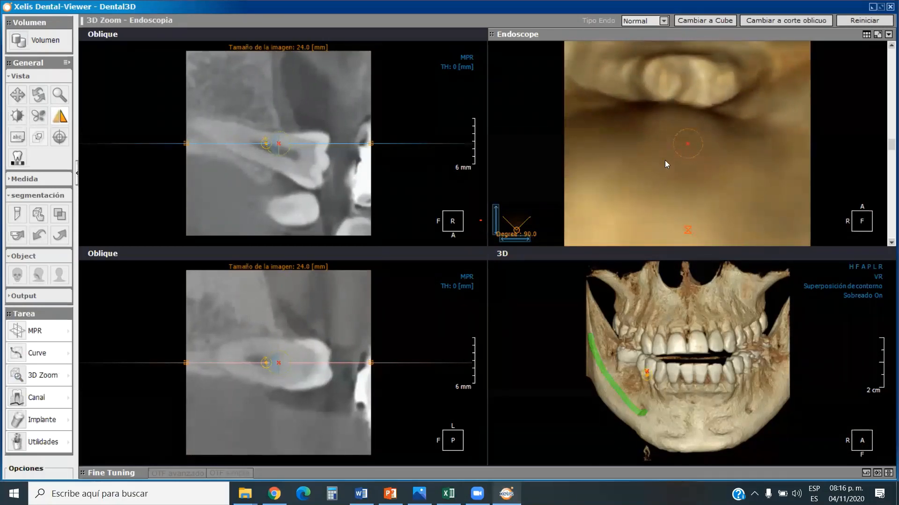
pyautogui.scroll(-2, 679, 97)
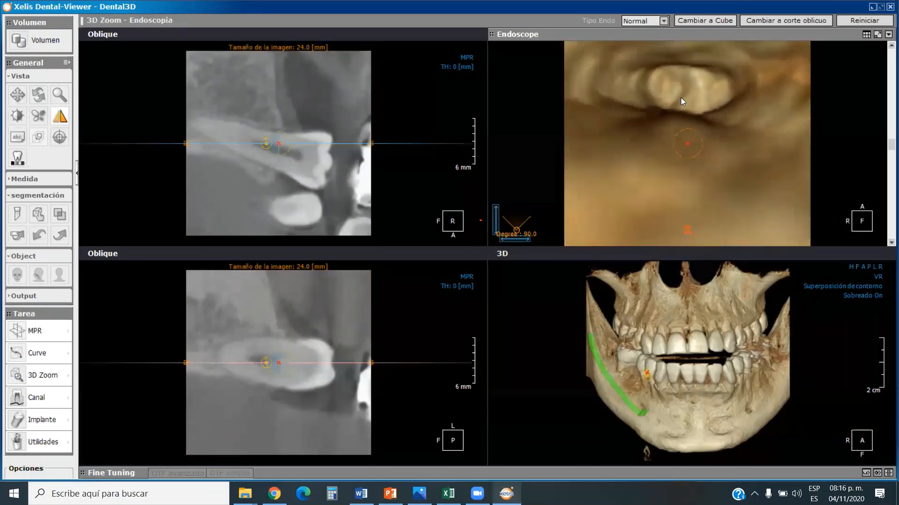
pyautogui.scroll(-2, 681, 97)
pyautogui.scroll(2, 676, 101)
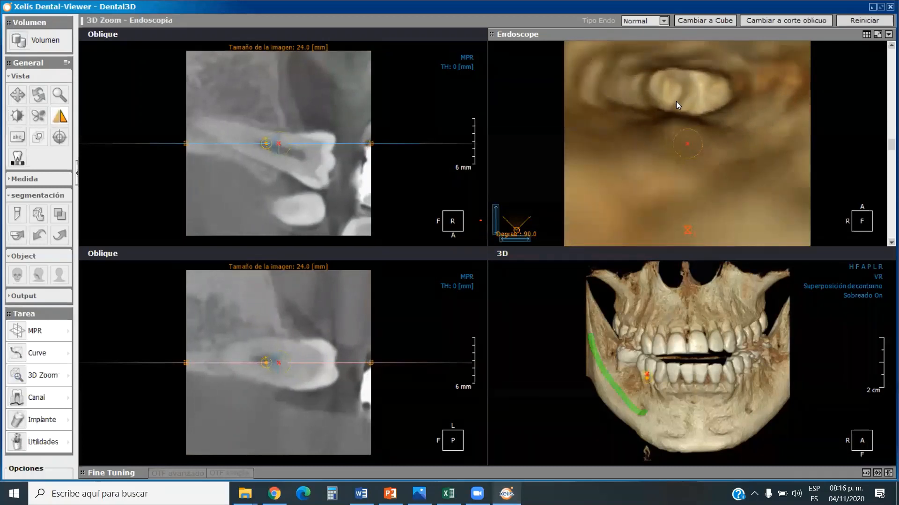
# Tilt the endoscope's viewing direction slightly in the lower oblique slice, and move the camera rootward and partway back along the premolar.
pyautogui.click(269, 364)
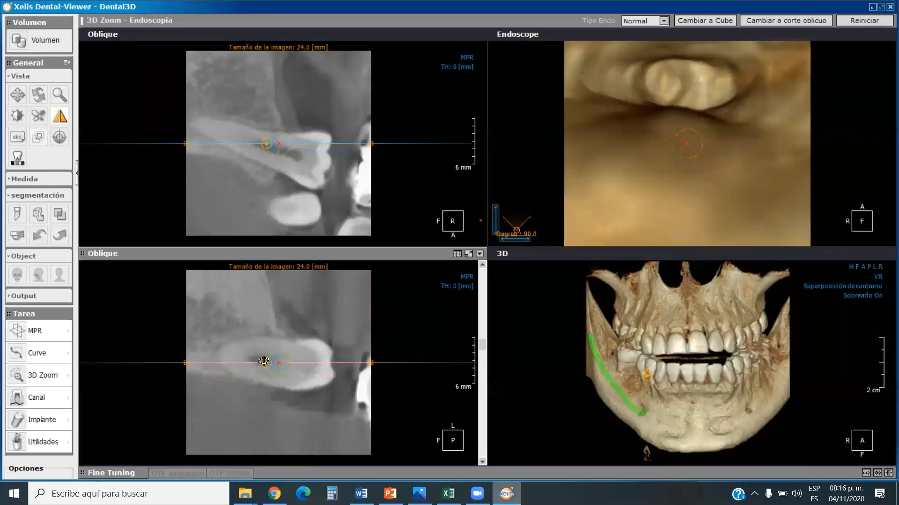
pyautogui.moveTo(264, 361)
pyautogui.mouseDown()
pyautogui.moveTo(287, 350)
pyautogui.moveTo(302, 365)
pyautogui.moveTo(295, 344)
pyautogui.moveTo(267, 334)
pyautogui.moveTo(253, 358)
pyautogui.moveTo(256, 378)
pyautogui.moveTo(286, 390)
pyautogui.moveTo(307, 364)
pyautogui.moveTo(257, 380)
pyautogui.moveTo(247, 361)
pyautogui.mouseUp()
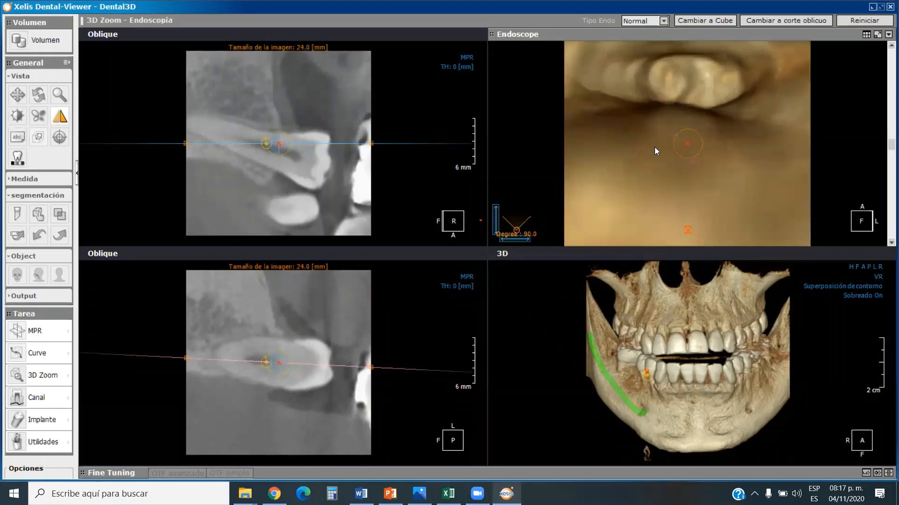
pyautogui.scroll(-5, 655, 147)
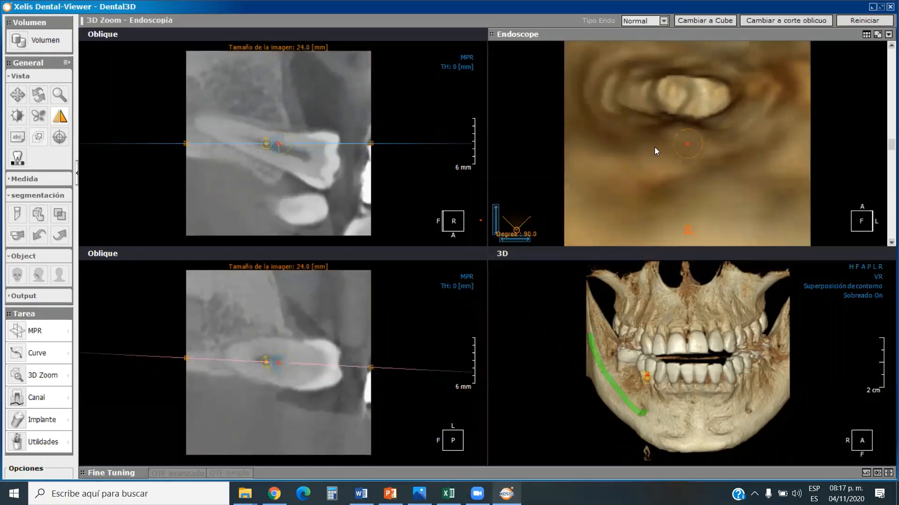
pyautogui.scroll(-5, 721, 136)
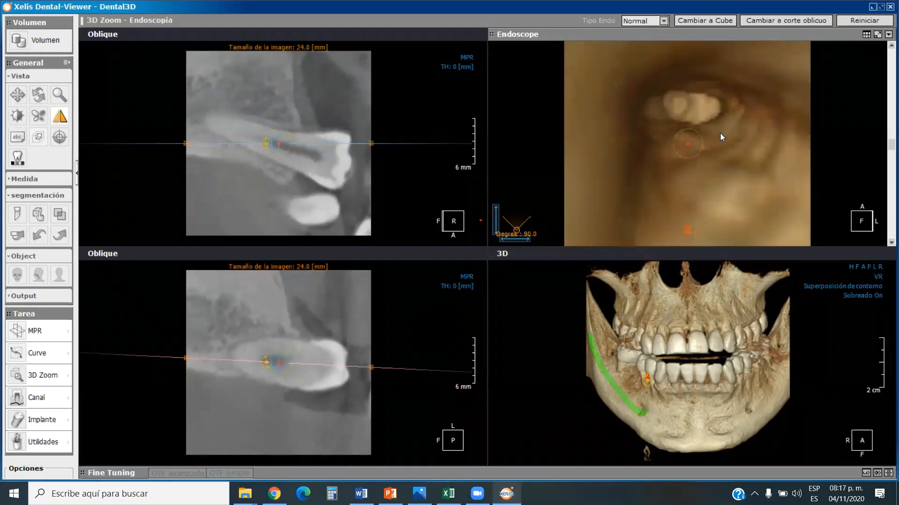
pyautogui.scroll(-3, 721, 134)
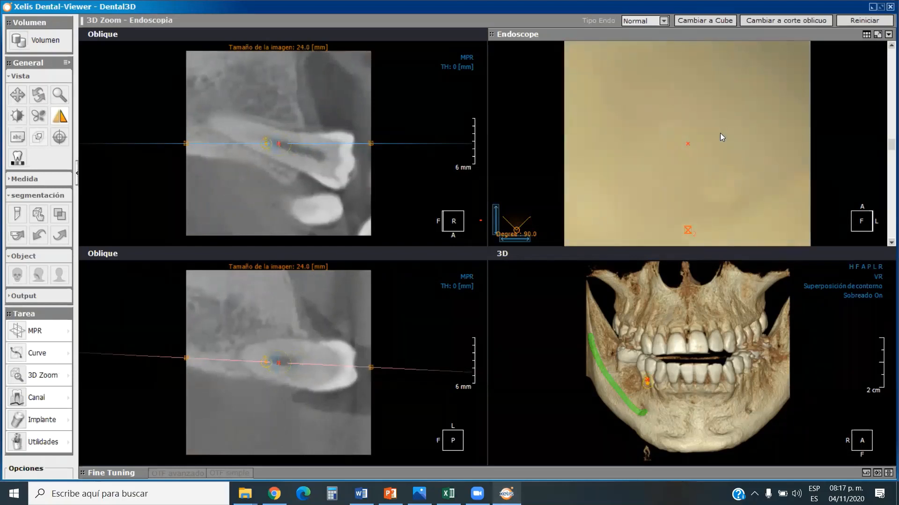
pyautogui.scroll(4, 720, 133)
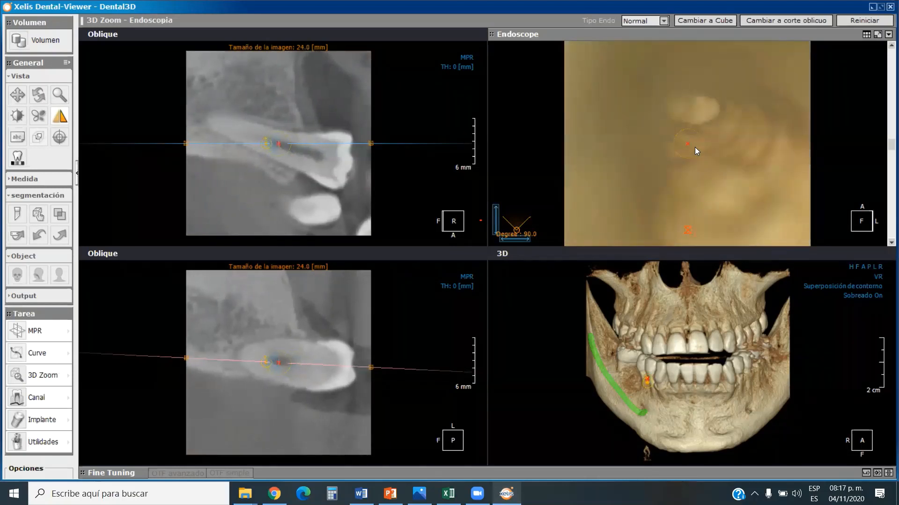
pyautogui.scroll(1, 695, 147)
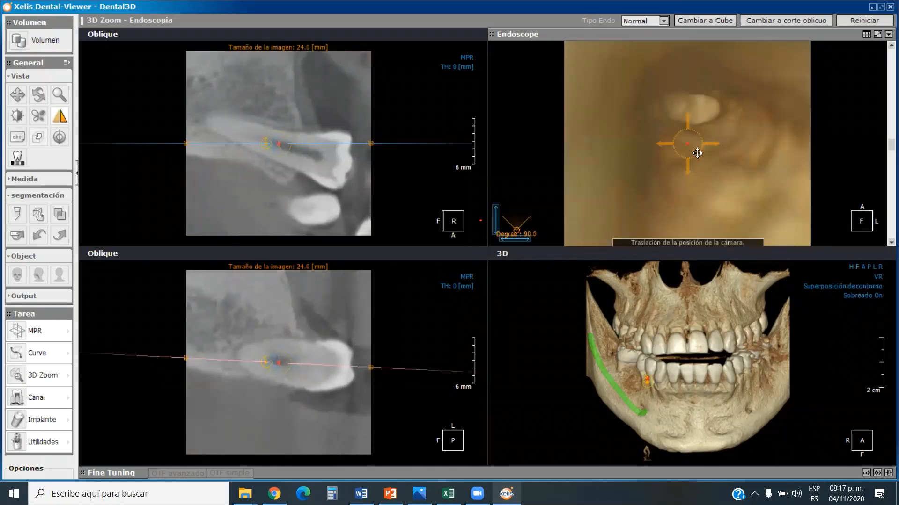
pyautogui.scroll(2, 704, 142)
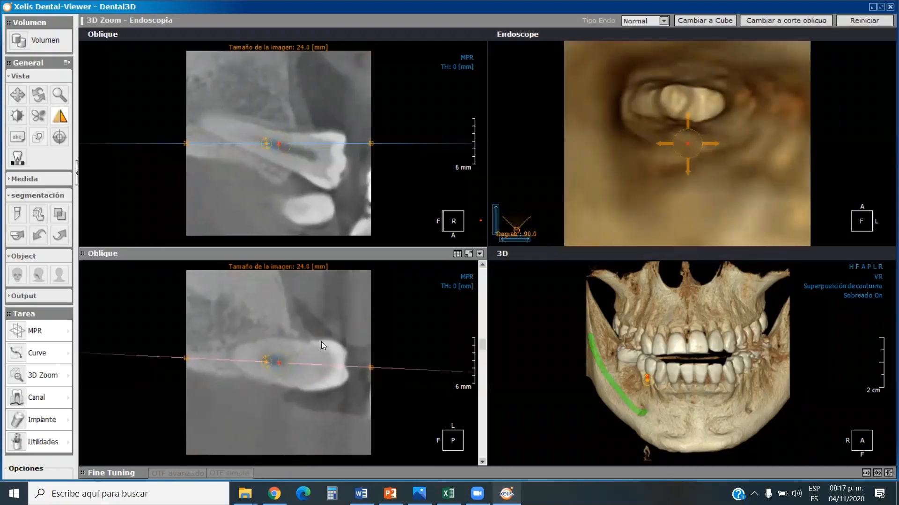
# Rotate and shift the oblique cutting line in the upper oblique slice to follow the premolar's long axis.
pyautogui.scroll(-3, 321, 342)
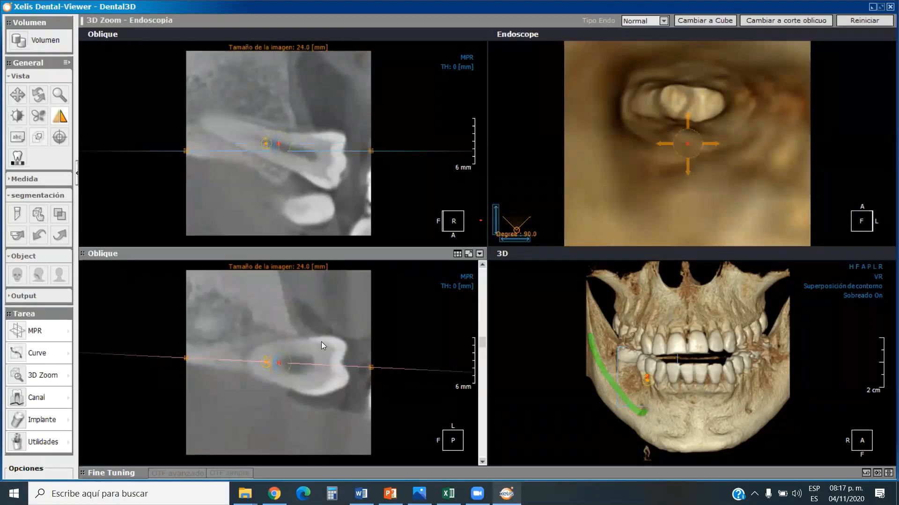
pyautogui.scroll(2, 321, 342)
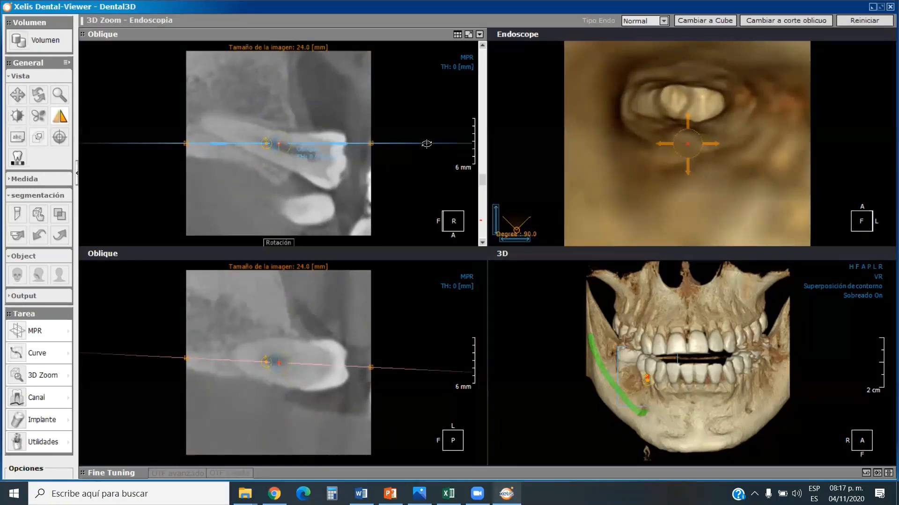
pyautogui.moveTo(425, 143); pyautogui.dragTo(410, 166)
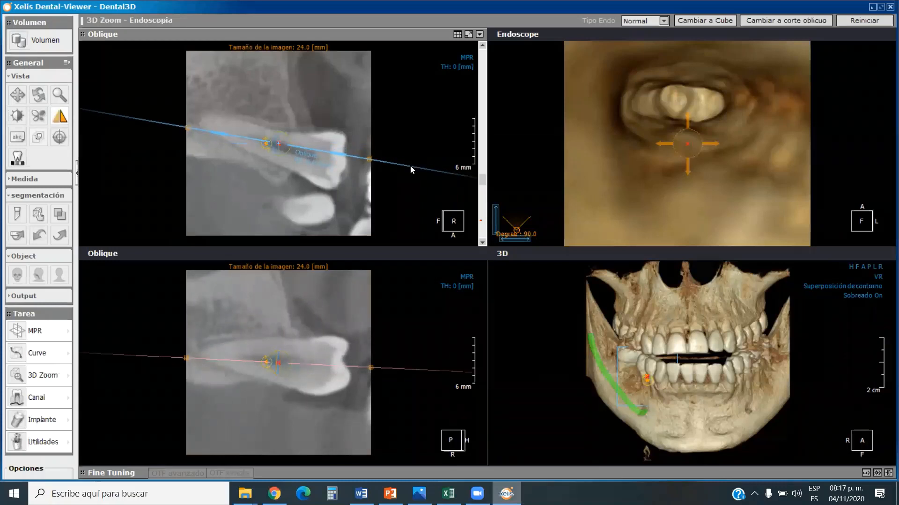
pyautogui.moveTo(305, 151); pyautogui.dragTo(306, 154)
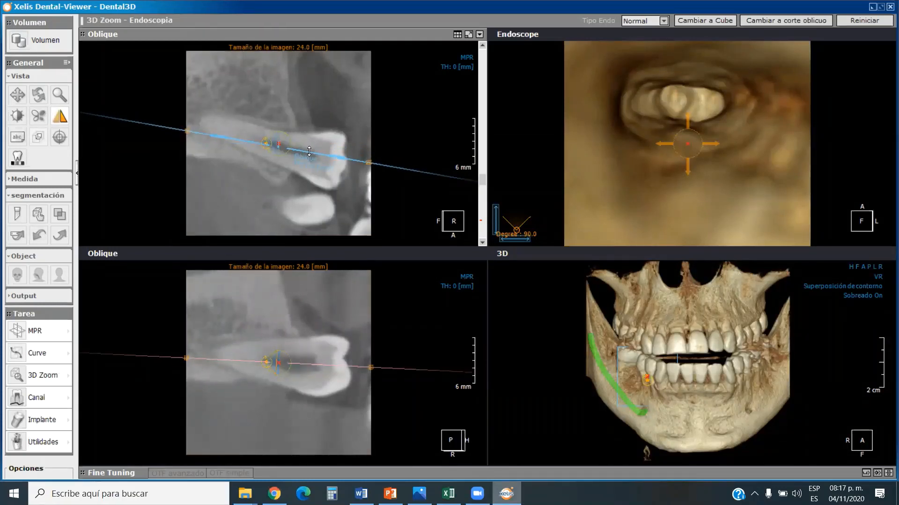
pyautogui.moveTo(411, 169); pyautogui.dragTo(410, 170)
pyautogui.click(710, 123)
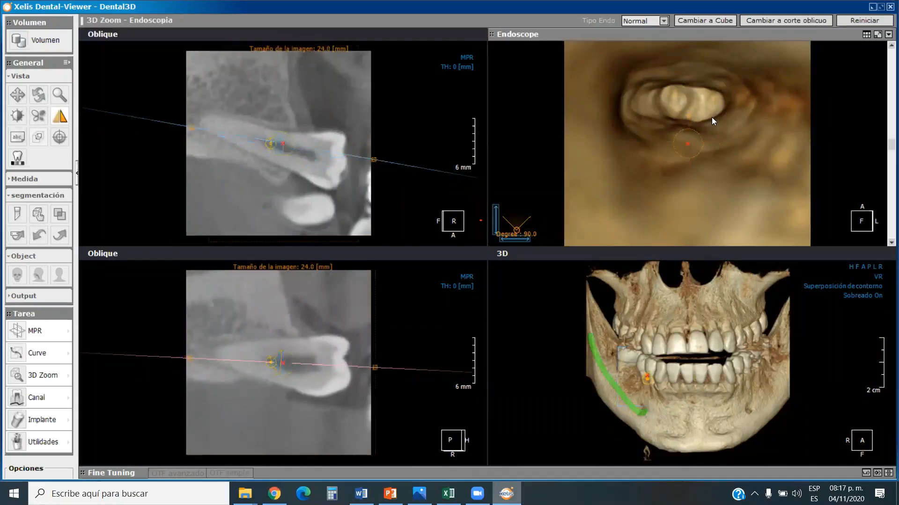
# Move the endoscope camera back and forth between the premolar's root and crown to examine the inside of the tooth.
pyautogui.scroll(-4, 711, 117)
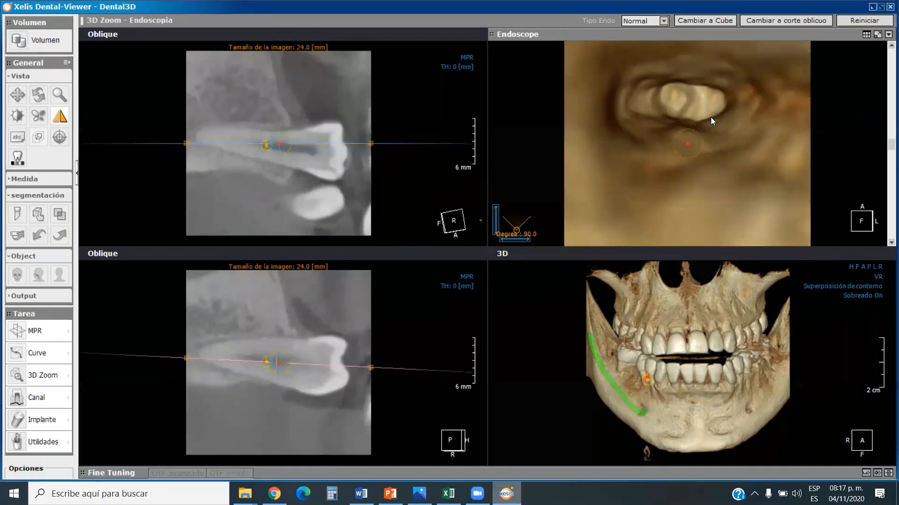
pyautogui.scroll(-1, 710, 117)
pyautogui.scroll(4, 705, 120)
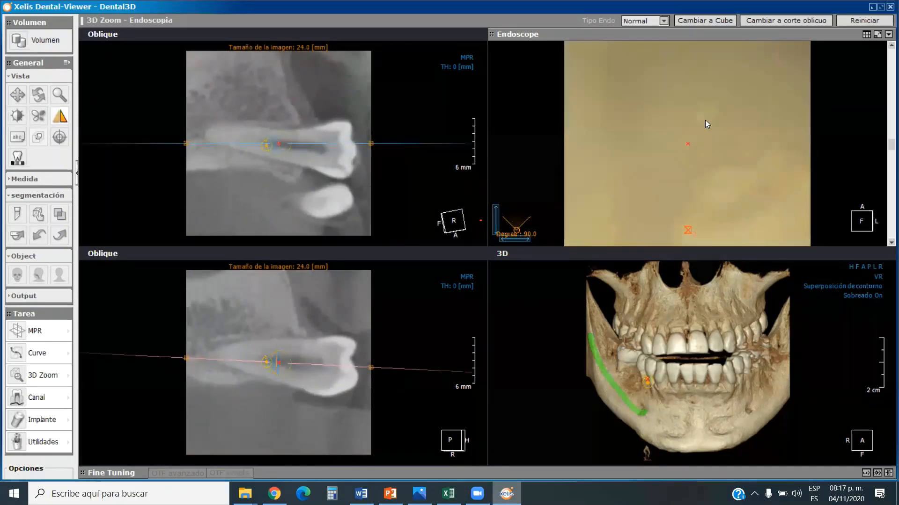
pyautogui.scroll(3, 705, 123)
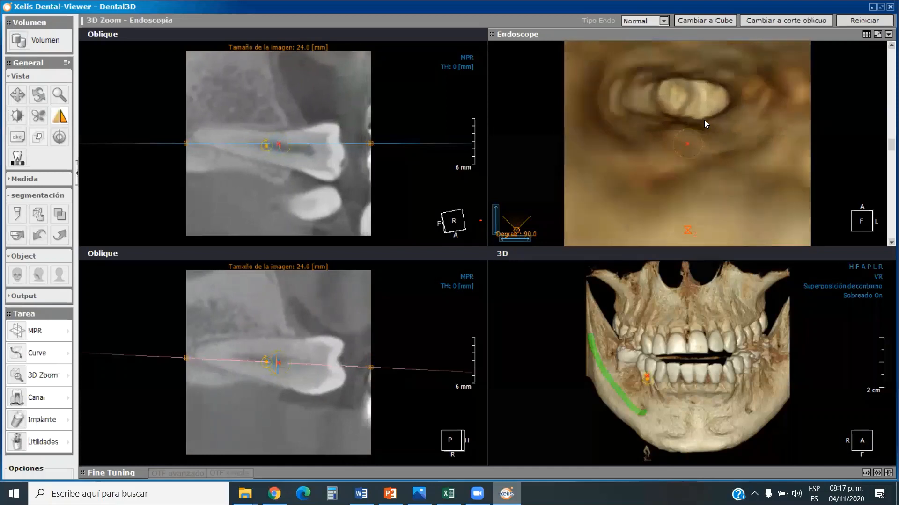
pyautogui.scroll(3, 704, 122)
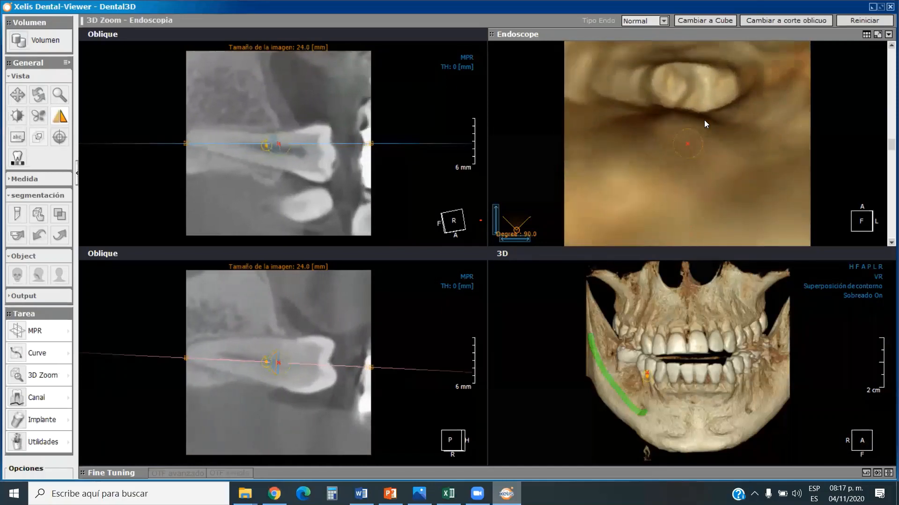
pyautogui.scroll(-2, 705, 122)
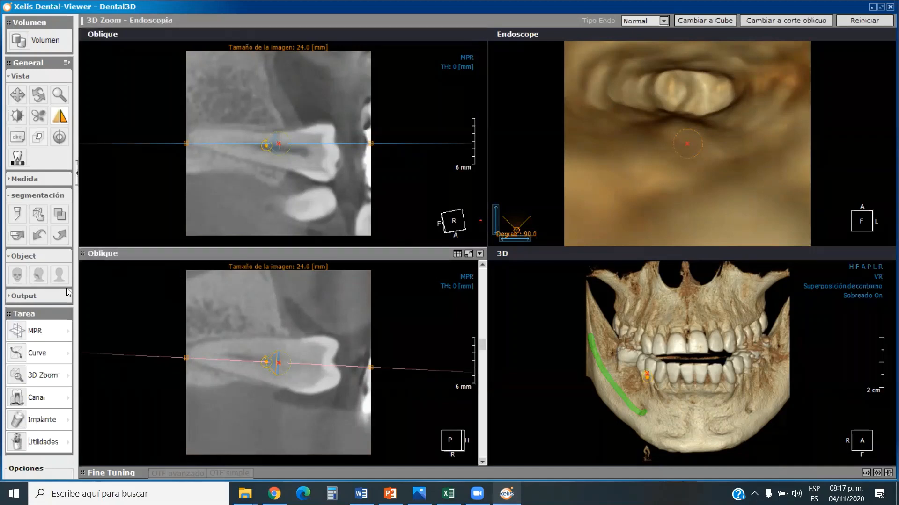
# Return to the MPR view with rotating axes and lower the axial slice to the mandibular body at the mental foramina.
pyautogui.click(45, 332)
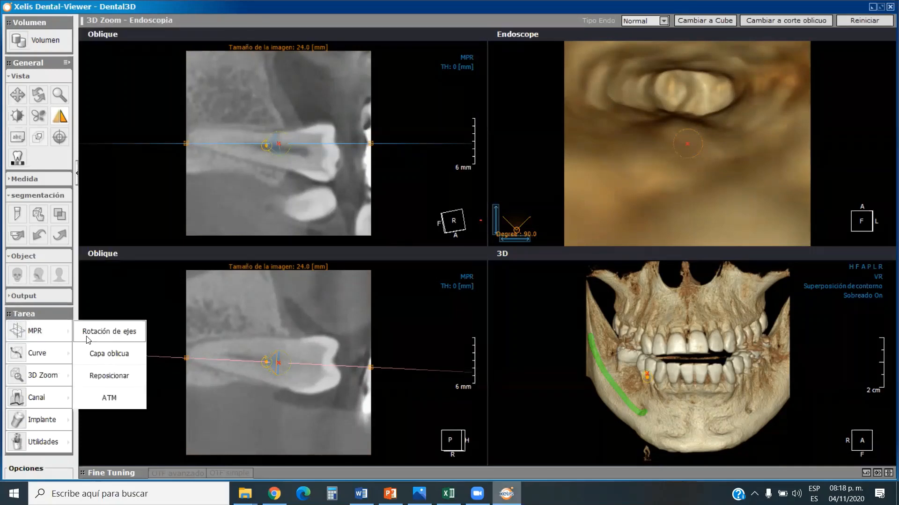
pyautogui.click(102, 333)
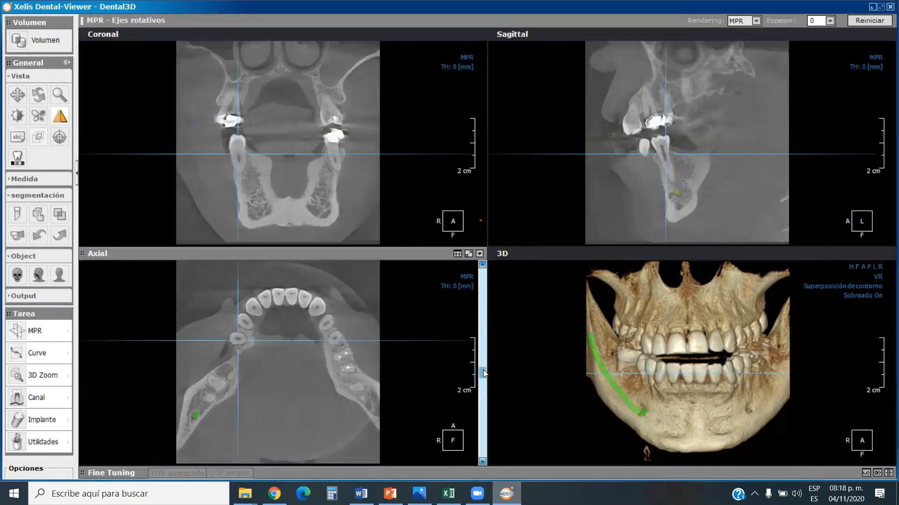
pyautogui.moveTo(483, 373); pyautogui.dragTo(482, 407)
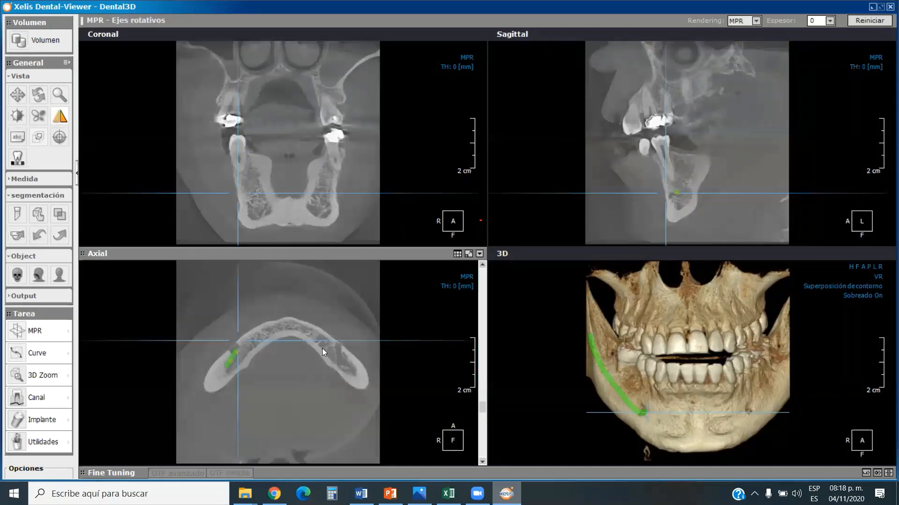
# Start a 3D Zoom endoscopy with the target and camera positions at the patient's left mental foramen in the axial slice.
pyautogui.click(68, 378)
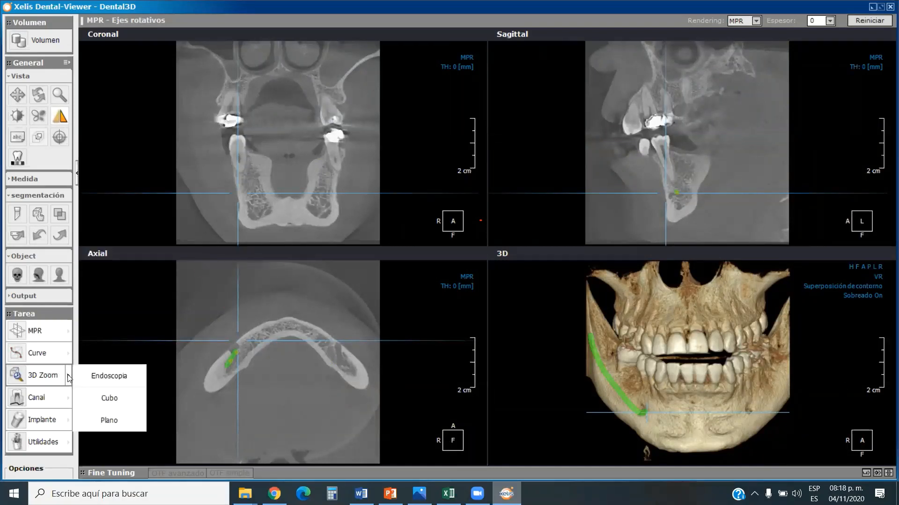
pyautogui.click(104, 375)
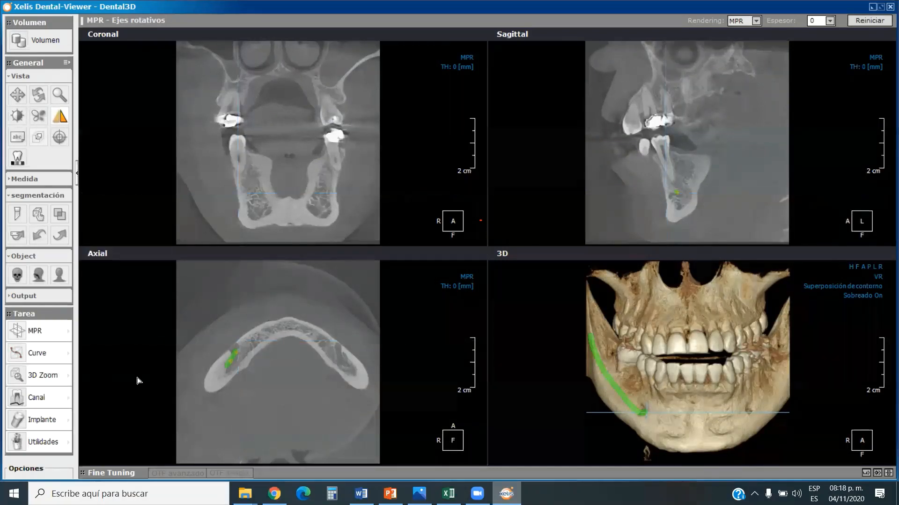
pyautogui.click(339, 351)
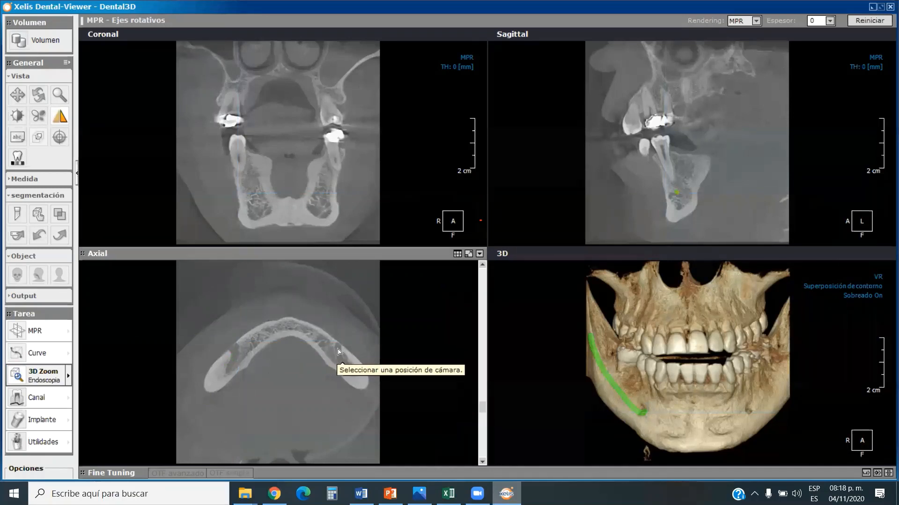
pyautogui.click(340, 348)
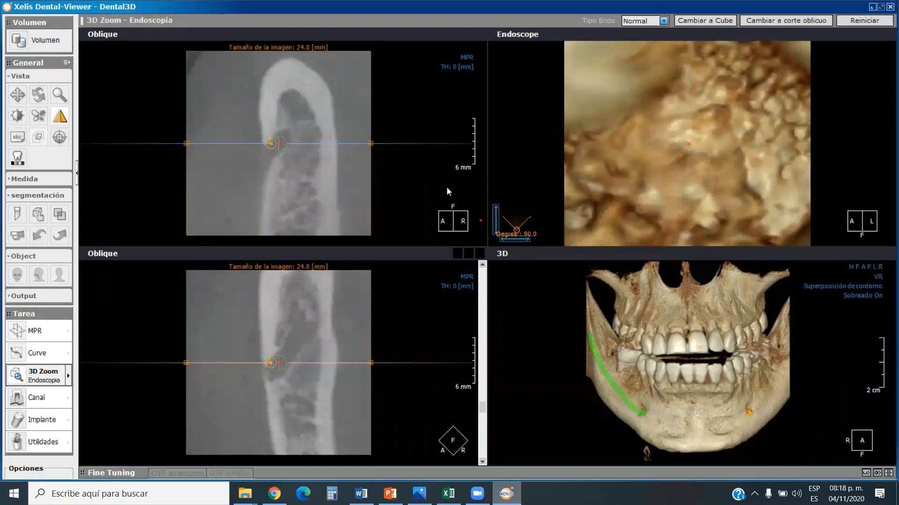
# Turn the endoscope's viewing direction diagonally into the bone in the lower oblique slice, and advance the camera toward the canal opening.
pyautogui.scroll(1, 703, 168)
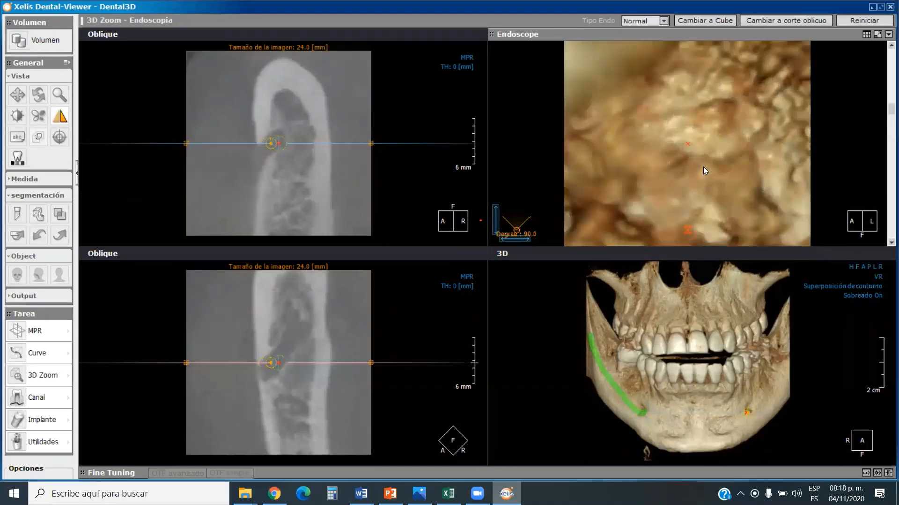
pyautogui.scroll(1, 703, 167)
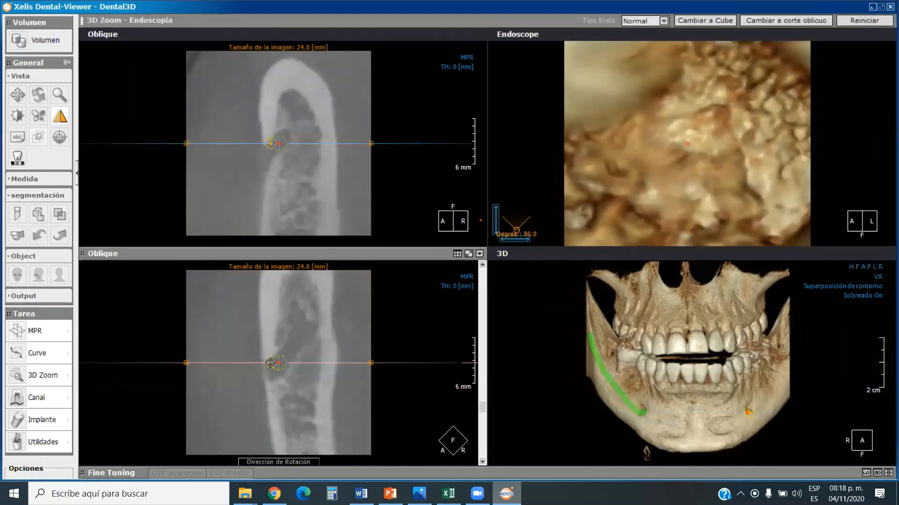
pyautogui.moveTo(270, 365); pyautogui.dragTo(272, 371)
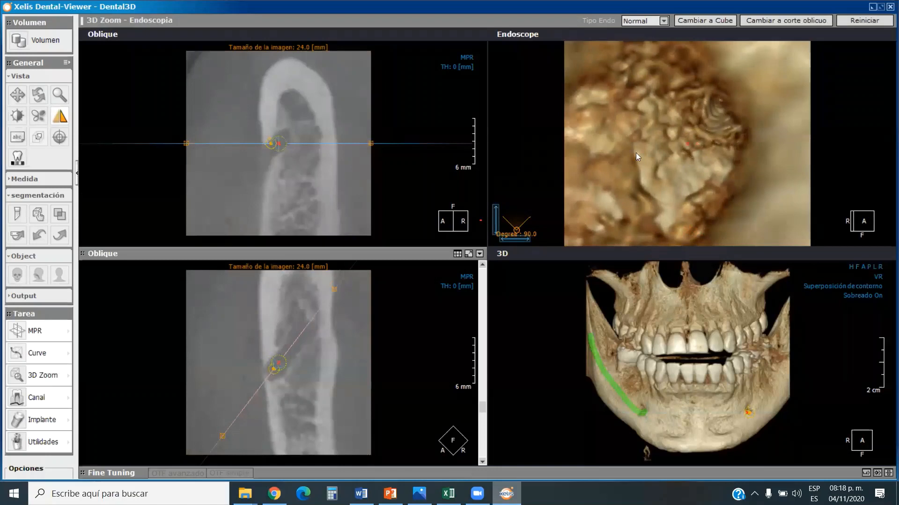
pyautogui.moveTo(636, 152); pyautogui.dragTo(695, 125)
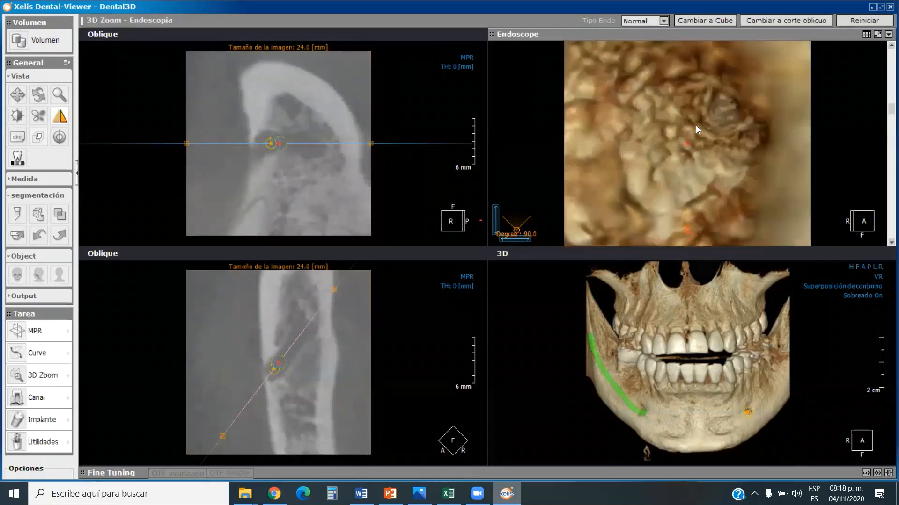
pyautogui.scroll(5, 696, 125)
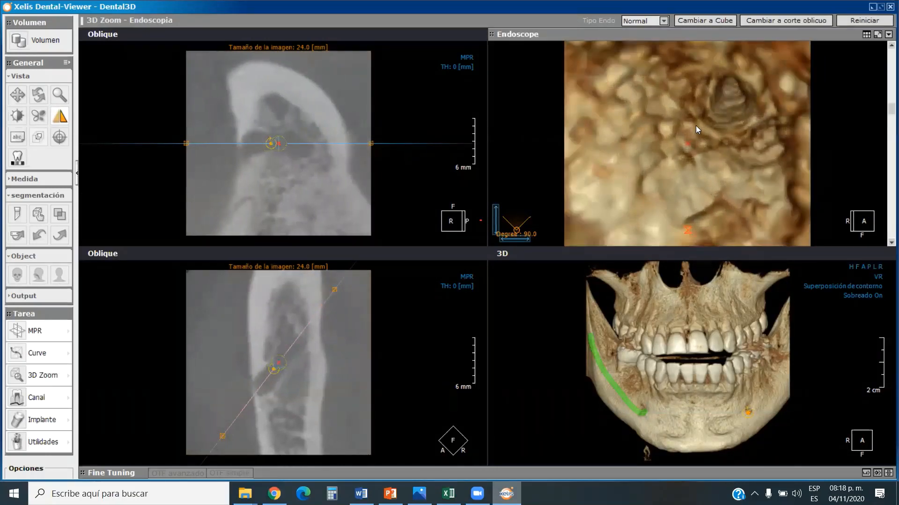
pyautogui.scroll(2, 717, 113)
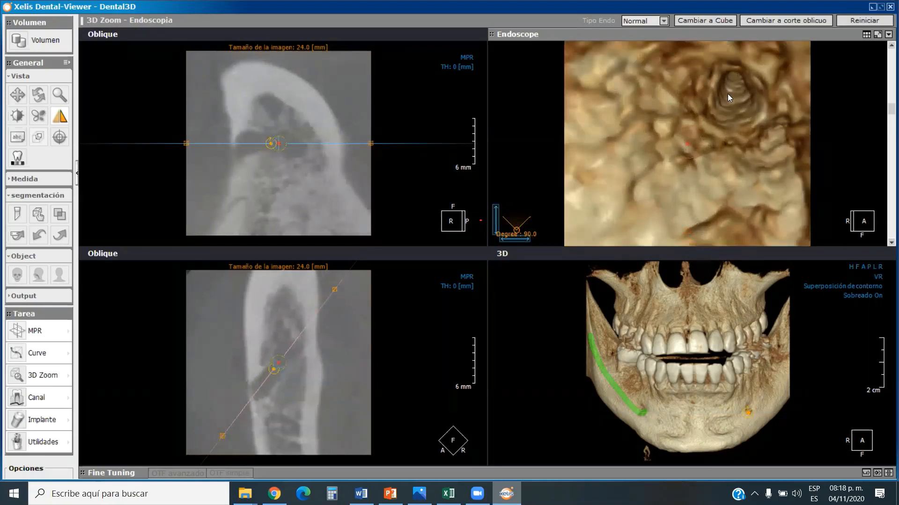
pyautogui.scroll(2, 727, 94)
# Rotate the viewing direction closer to the mandible's long axis in the lower oblique slice, and advance the camera further toward the canal.
pyautogui.click(336, 124)
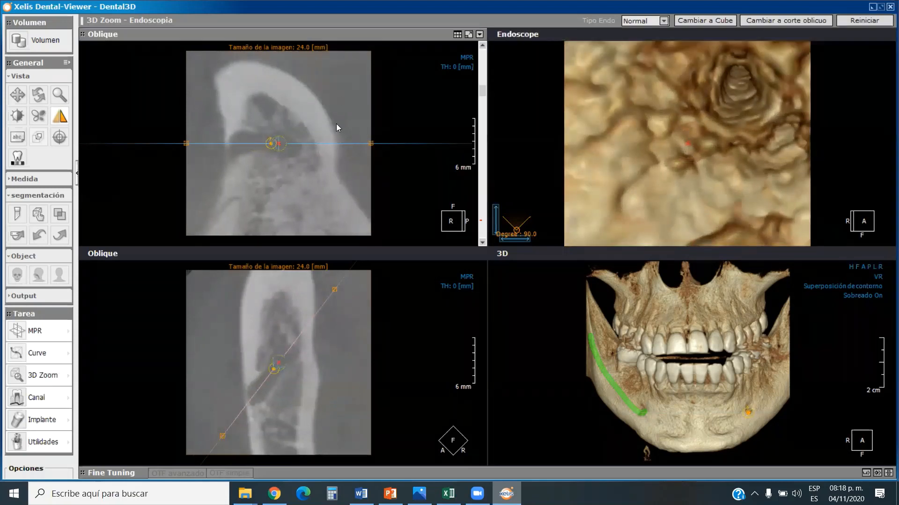
pyautogui.click(297, 298)
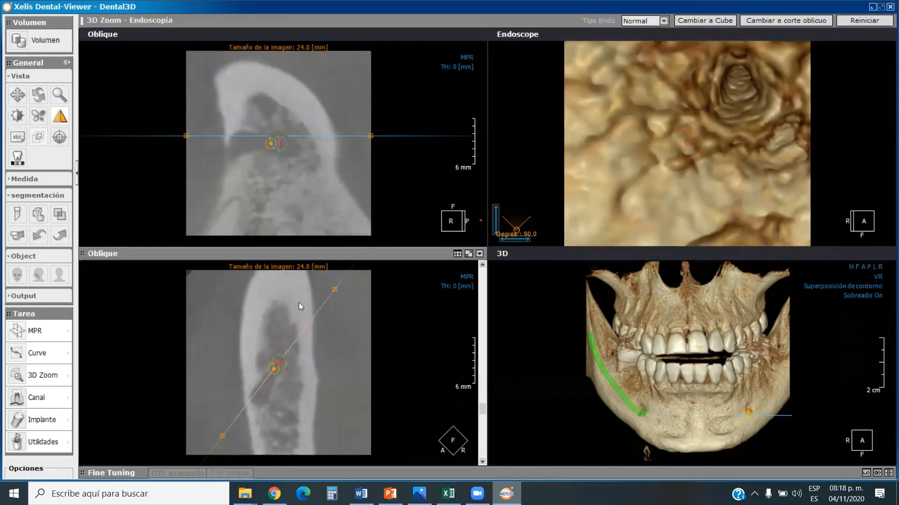
pyautogui.scroll(3, 299, 303)
pyautogui.scroll(-1, 299, 304)
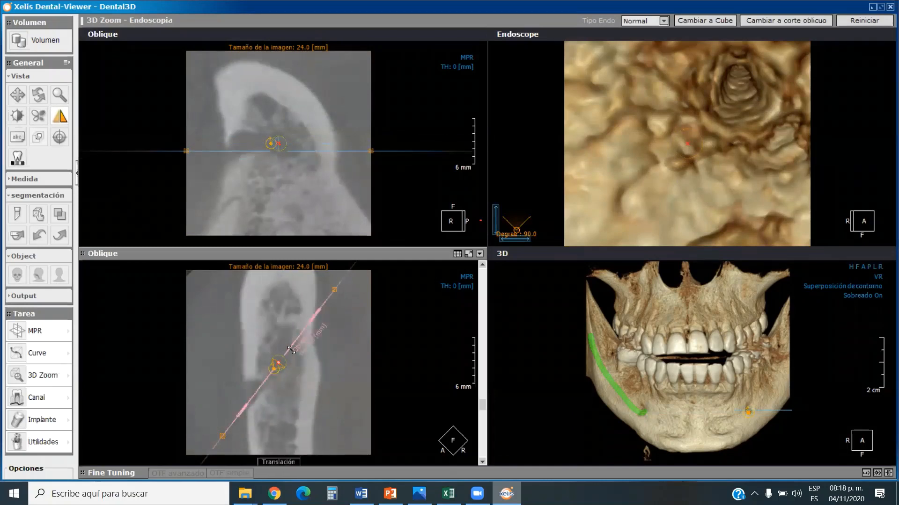
pyautogui.moveTo(272, 369); pyautogui.dragTo(276, 371)
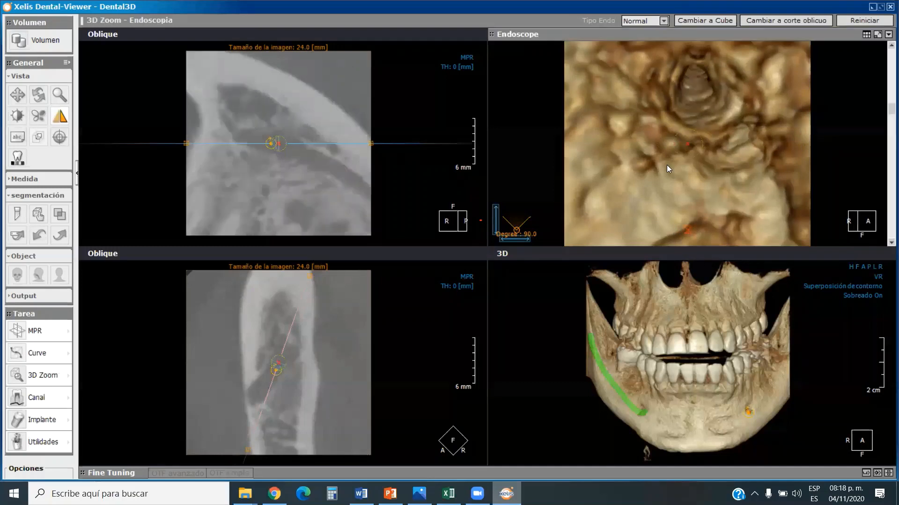
pyautogui.scroll(3, 667, 165)
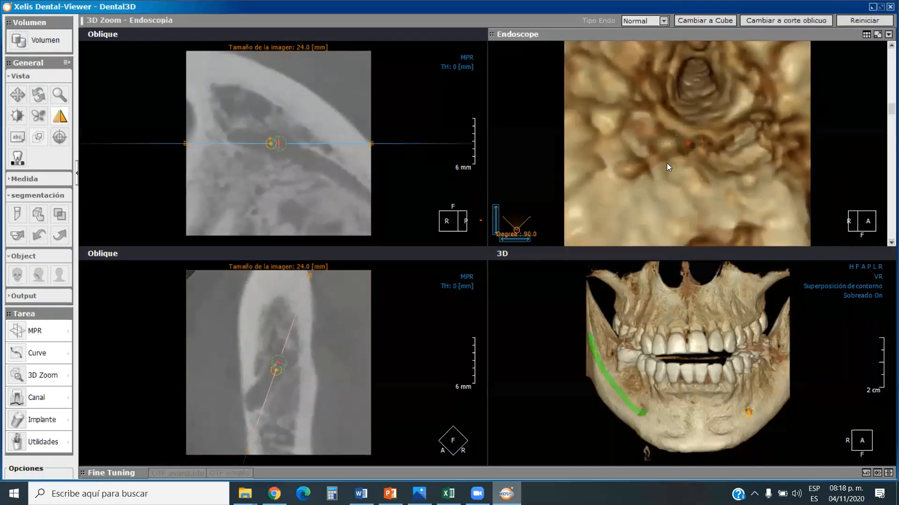
pyautogui.scroll(1, 667, 162)
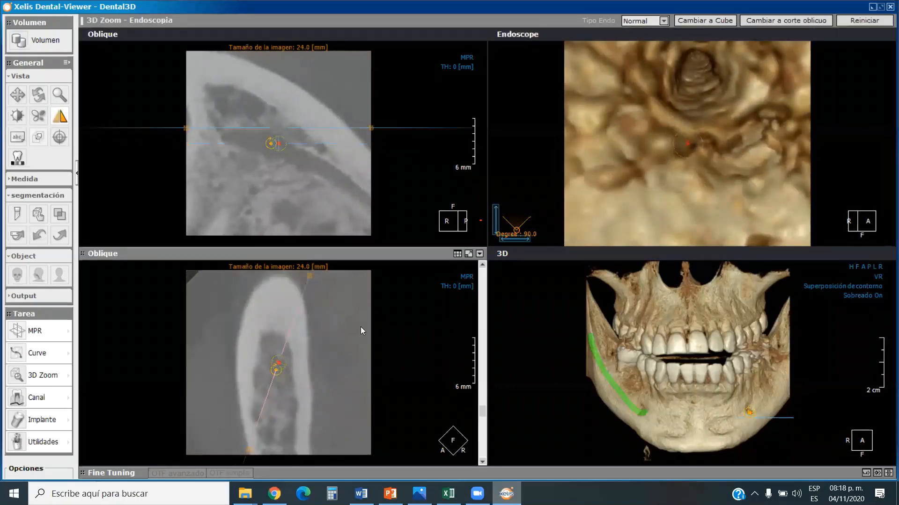
# Turn the endoscope's viewing direction nearly parallel to the mandible's long axis in the lower oblique slice.
pyautogui.scroll(-2, 361, 326)
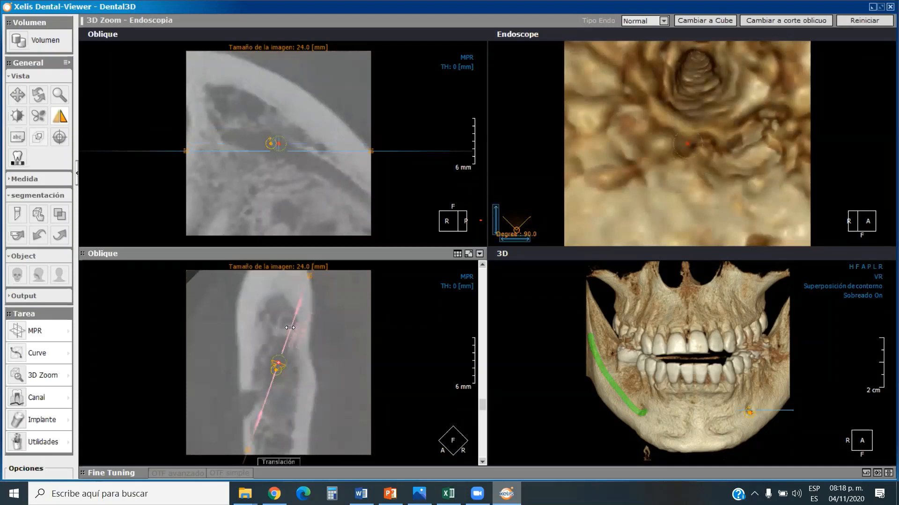
pyautogui.moveTo(276, 372); pyautogui.dragTo(278, 372)
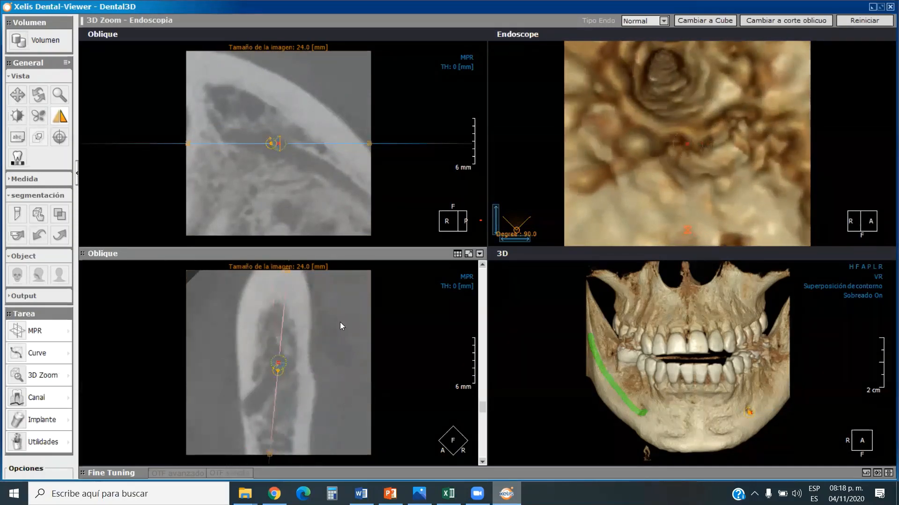
pyautogui.click(658, 143)
# Move the endoscope camera back and forward again near the canal, and tilt its viewing direction in the upper oblique slice.
pyautogui.scroll(-4, 658, 143)
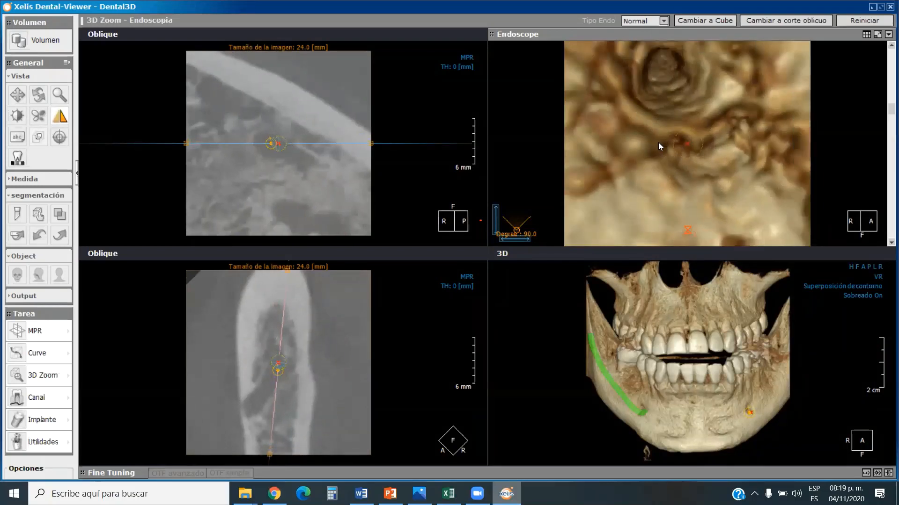
pyautogui.scroll(-3, 658, 142)
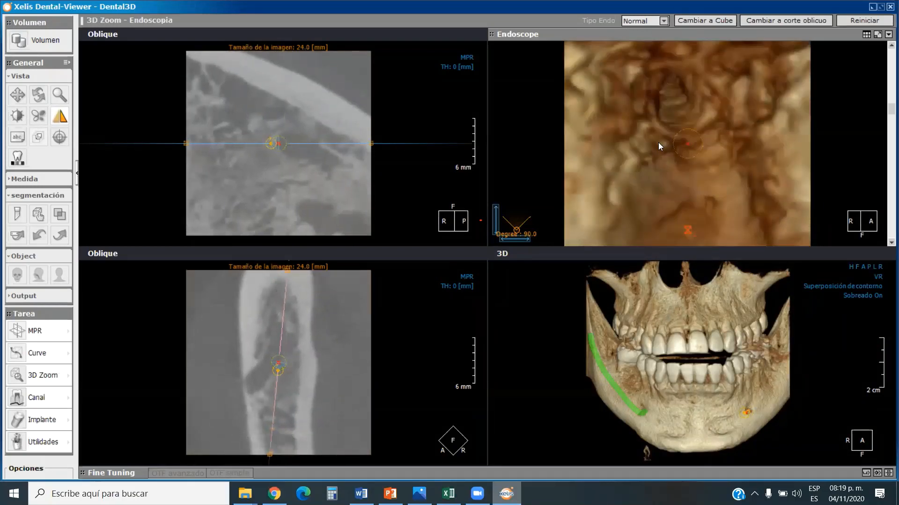
pyautogui.scroll(4, 667, 125)
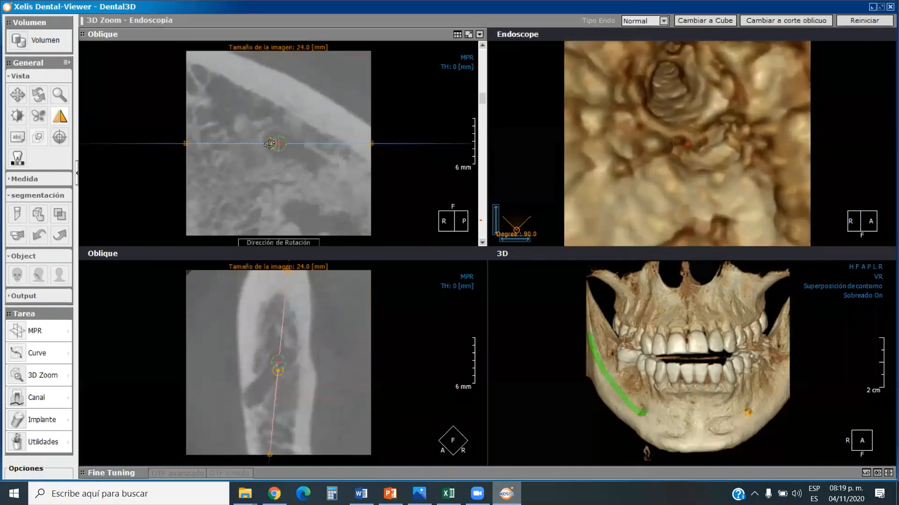
pyautogui.moveTo(270, 143); pyautogui.dragTo(273, 136)
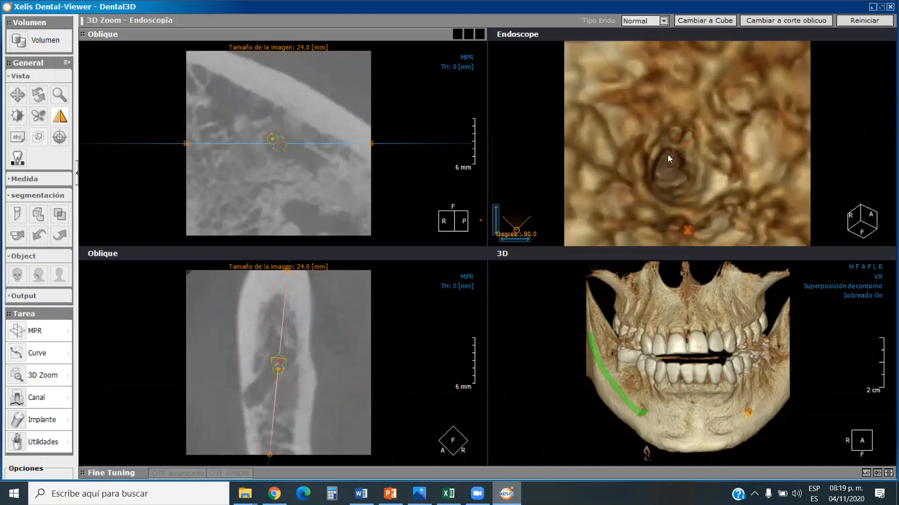
# Advance the endoscope camera along the canal, and turn its viewing direction toward the vertical in the upper oblique slice.
pyautogui.scroll(3, 667, 156)
pyautogui.scroll(4, 663, 158)
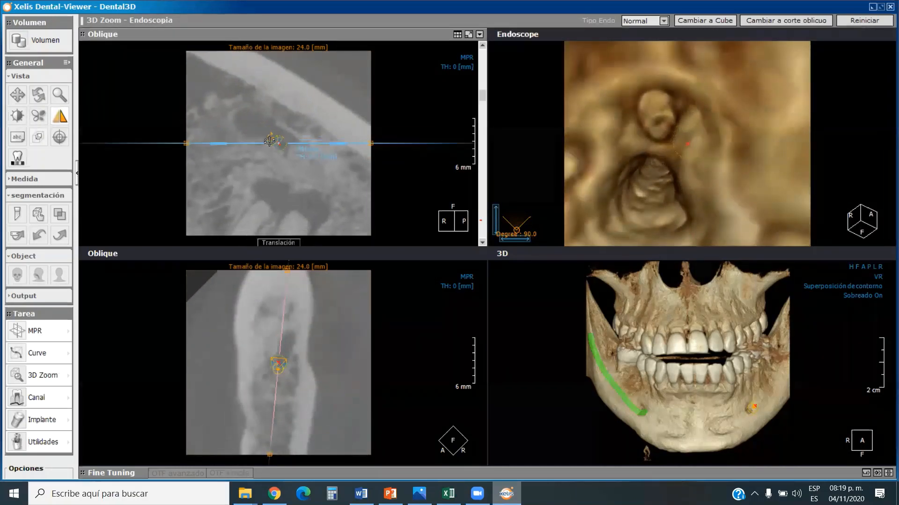
pyautogui.moveTo(269, 140); pyautogui.dragTo(279, 137)
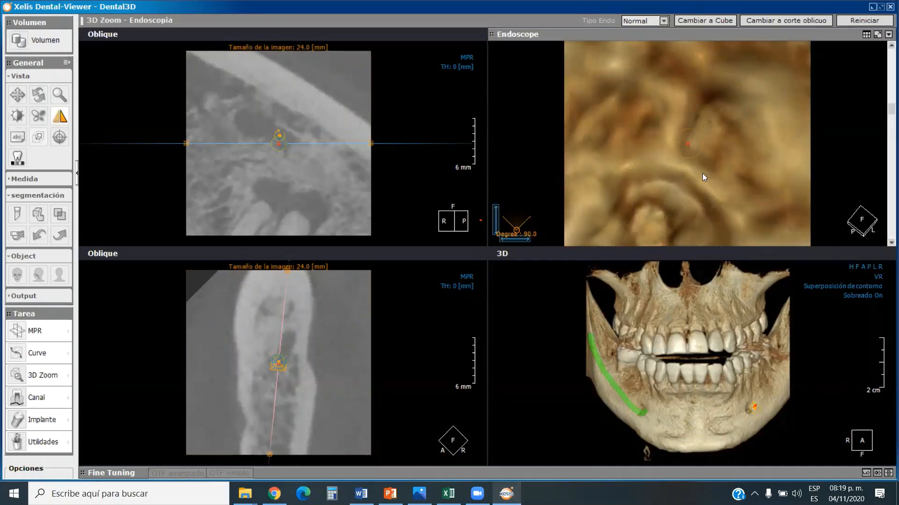
# Move the endoscope camera step by step through the bone around the canal with the new viewing direction.
pyautogui.scroll(4, 693, 182)
pyautogui.scroll(3, 693, 181)
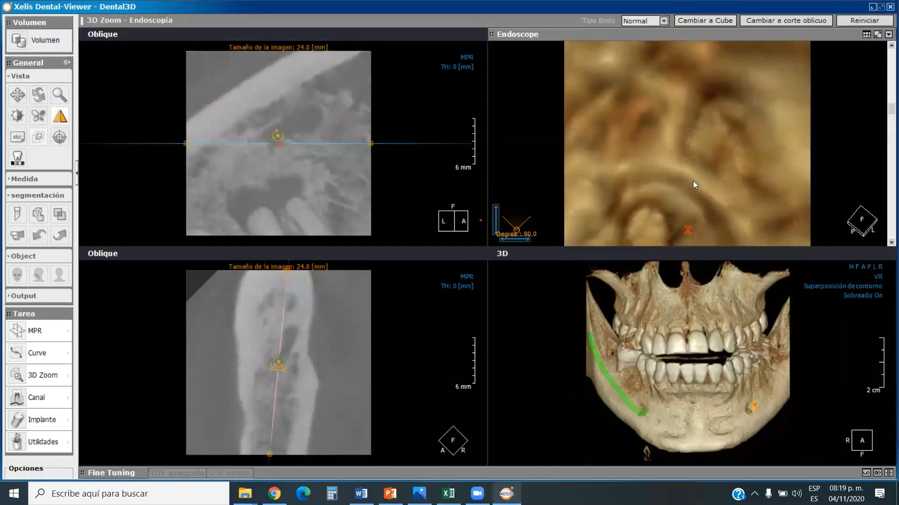
pyautogui.scroll(2, 694, 182)
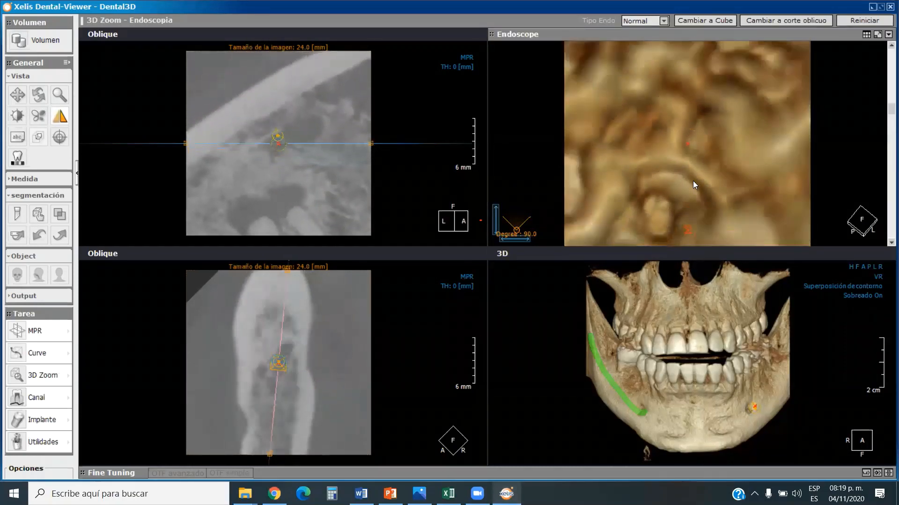
pyautogui.scroll(1, 693, 180)
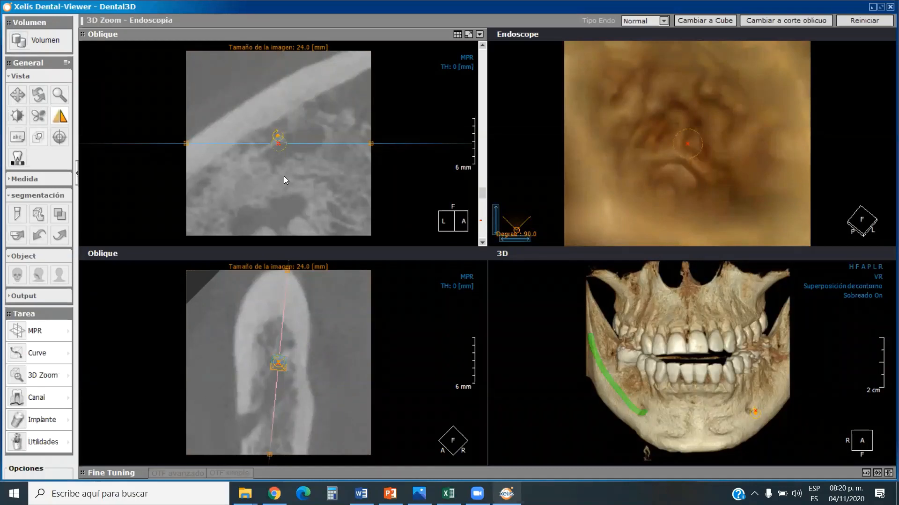
pyautogui.click(193, 264)
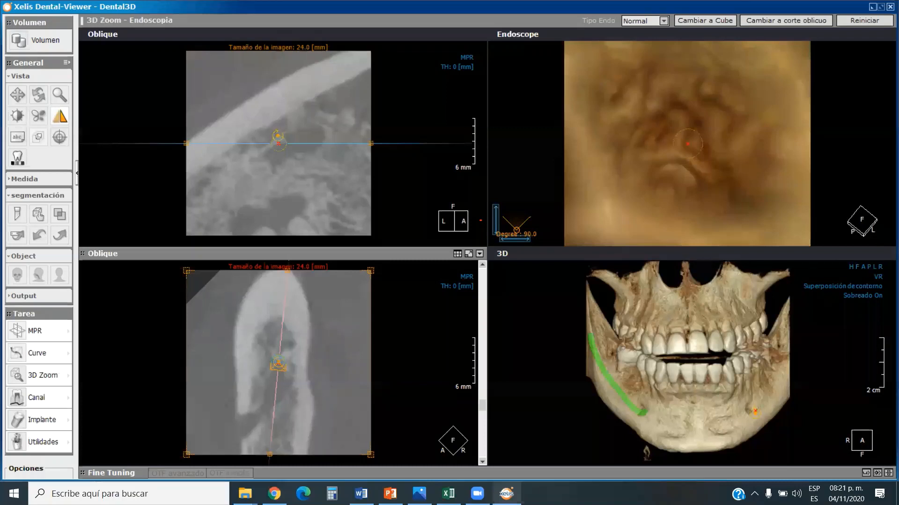
pyautogui.click(250, 221)
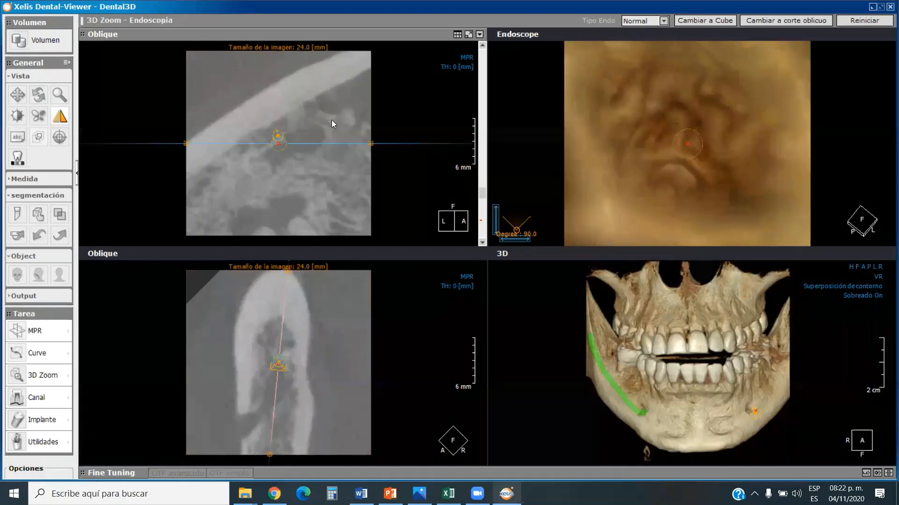
pyautogui.scroll(4, 256, 134)
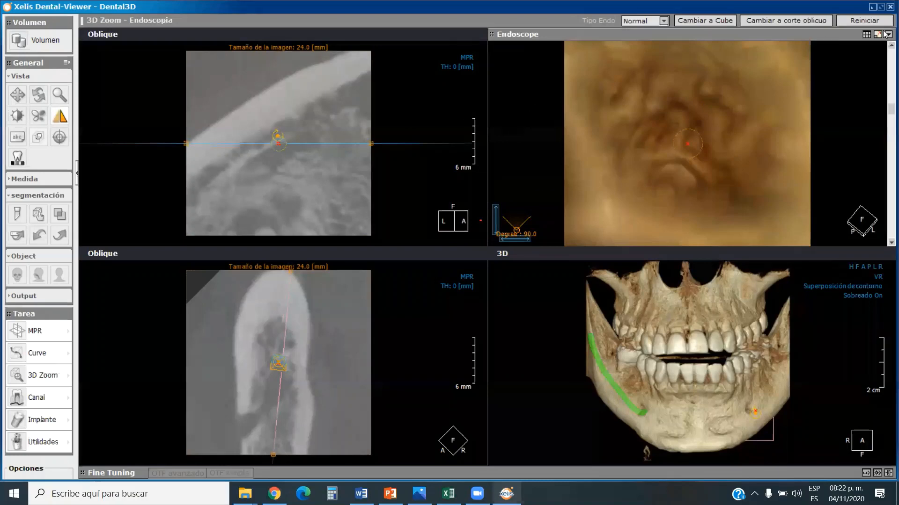
# Exit the current viewer session, and launch Xelis Dental Viewer.exe from the Tomografía Xelis Dientes Retenidos folder.
pyautogui.click(890, 7)
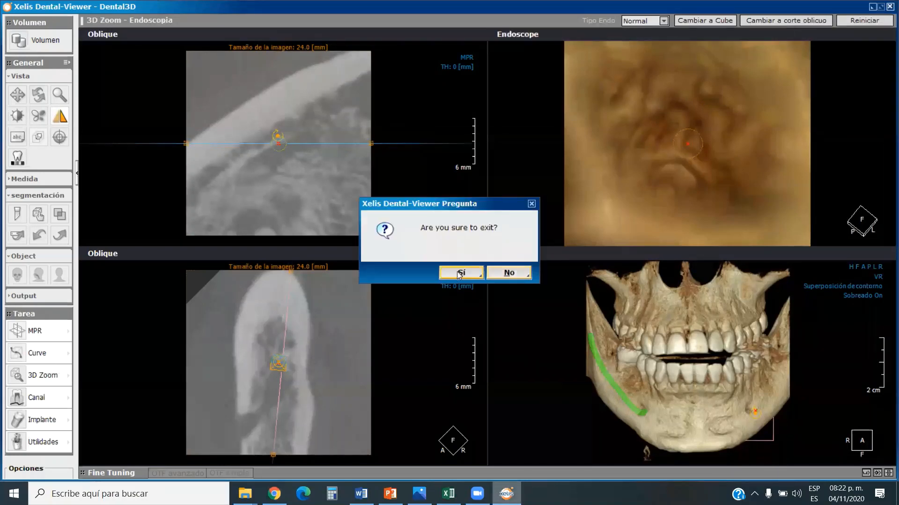
pyautogui.click(459, 273)
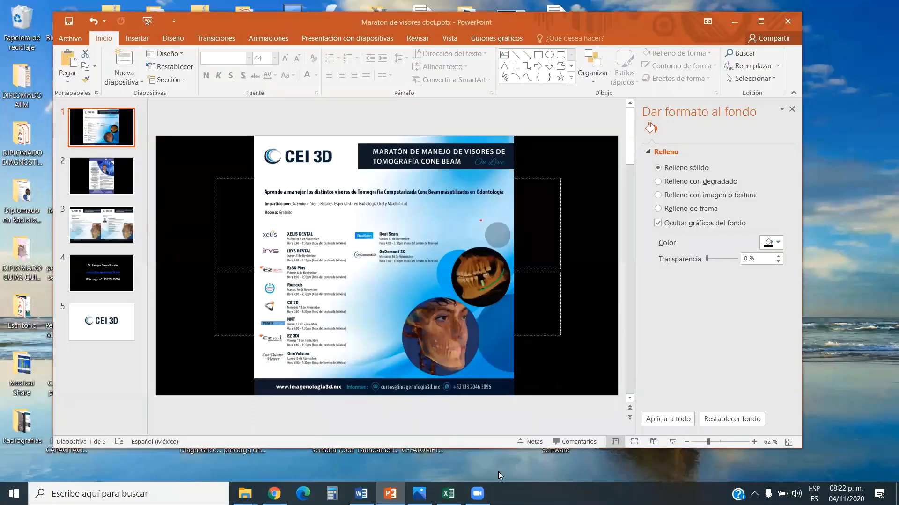
pyautogui.click(244, 494)
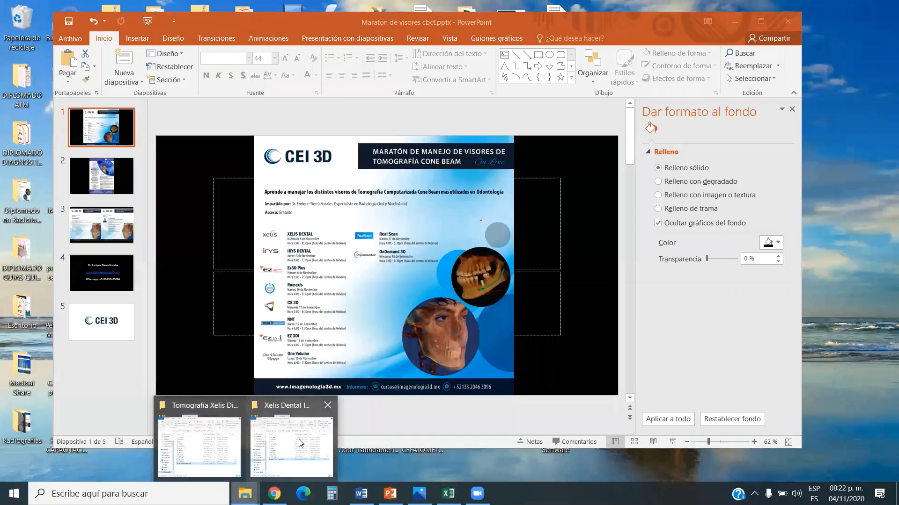
pyautogui.click(199, 447)
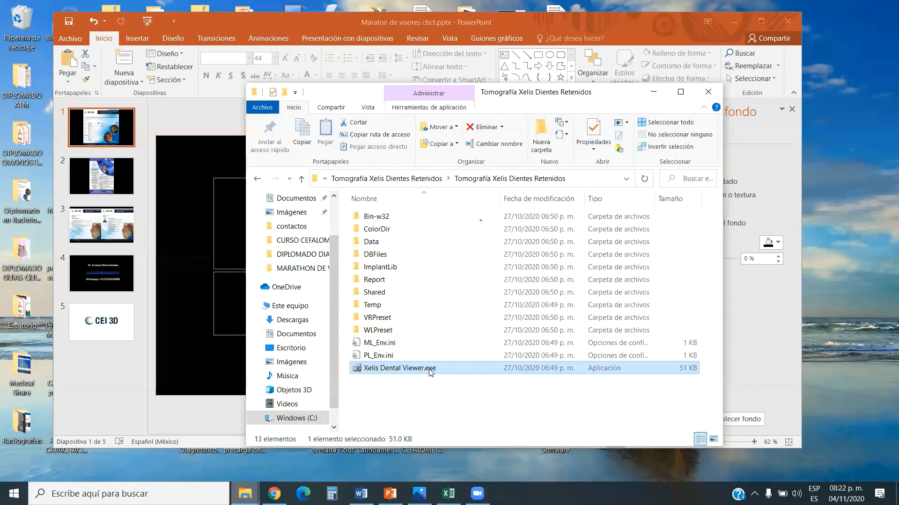
pyautogui.doubleClick(396, 369)
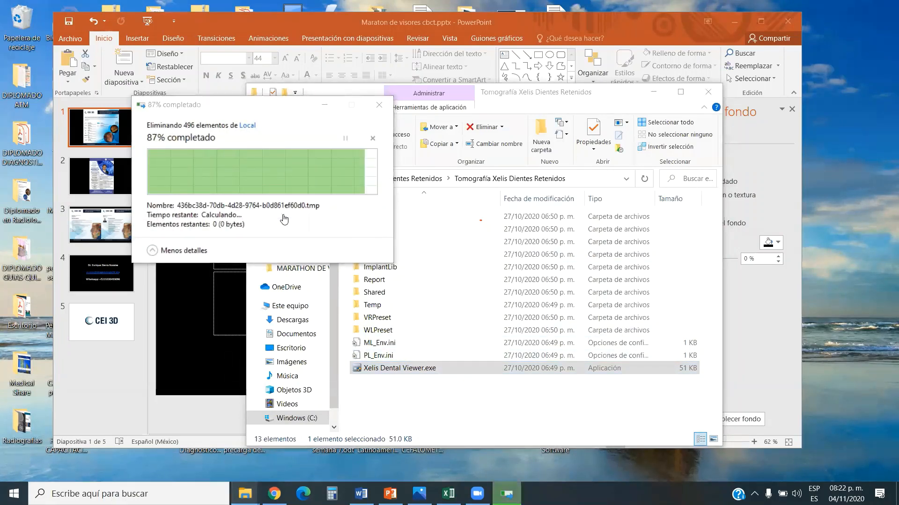
pyautogui.scroll(-1, 256, 189)
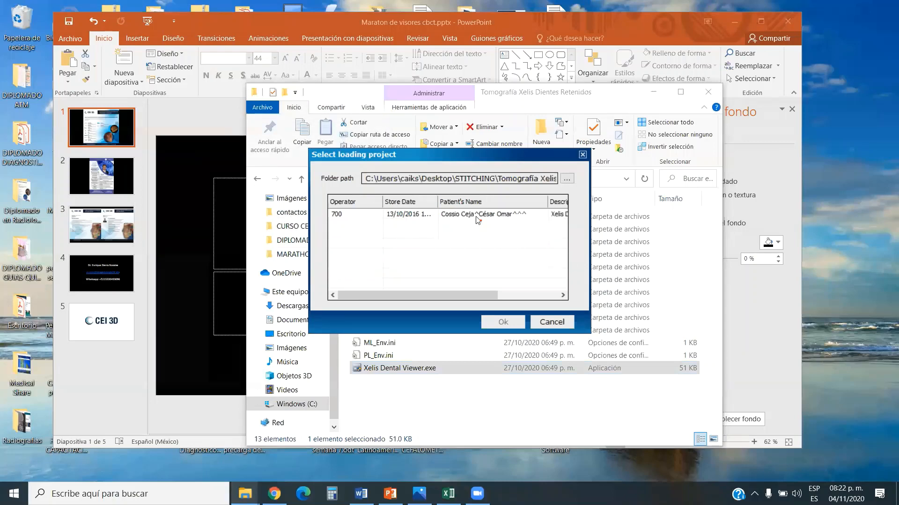
# Load the patient's stored Xelis Dental project with its 512-image CT volume, Exploración 3D.
pyautogui.click(504, 323)
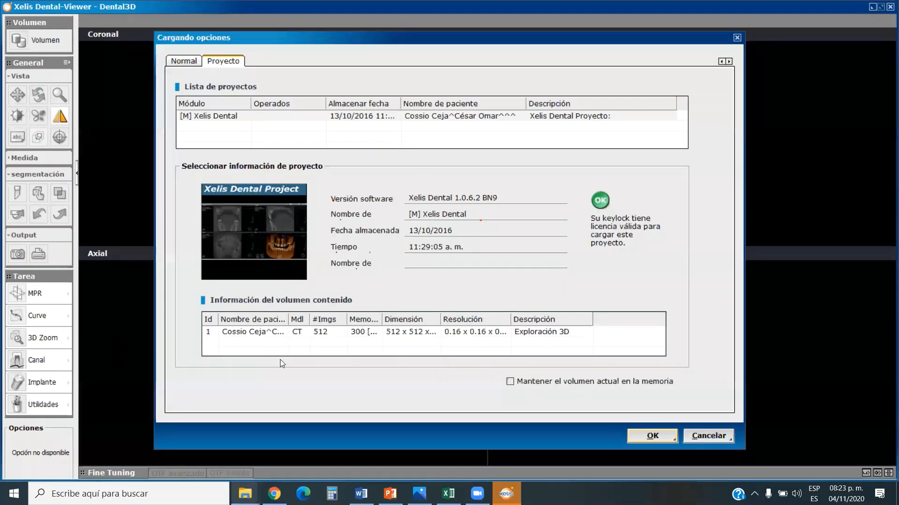
pyautogui.click(300, 333)
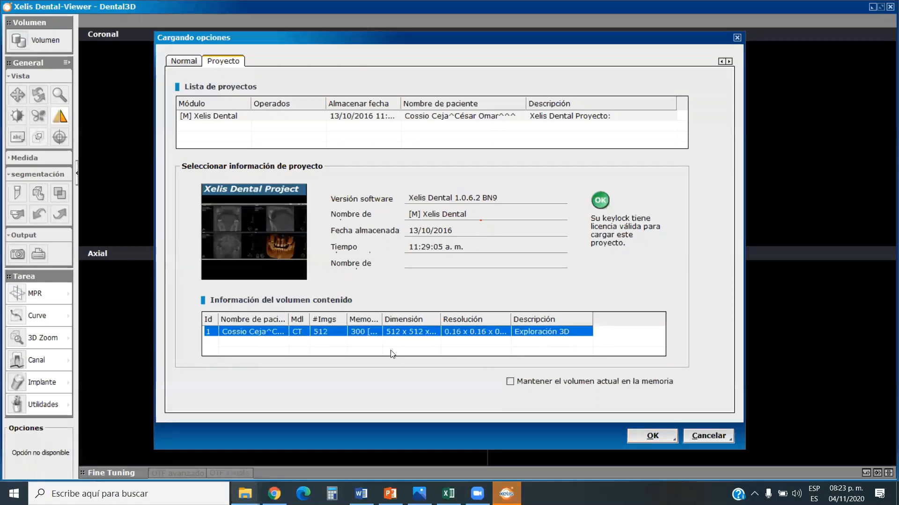
pyautogui.doubleClick(446, 333)
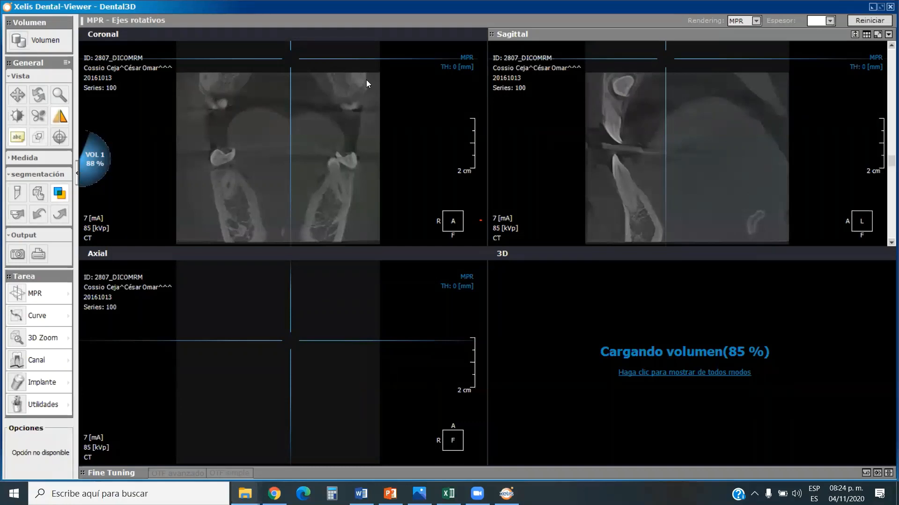
# Brighten the MPR slices by adjusting the brightness and contrast on the coronal view.
pyautogui.click(17, 116)
pyautogui.moveTo(240, 108); pyautogui.dragTo(258, 183)
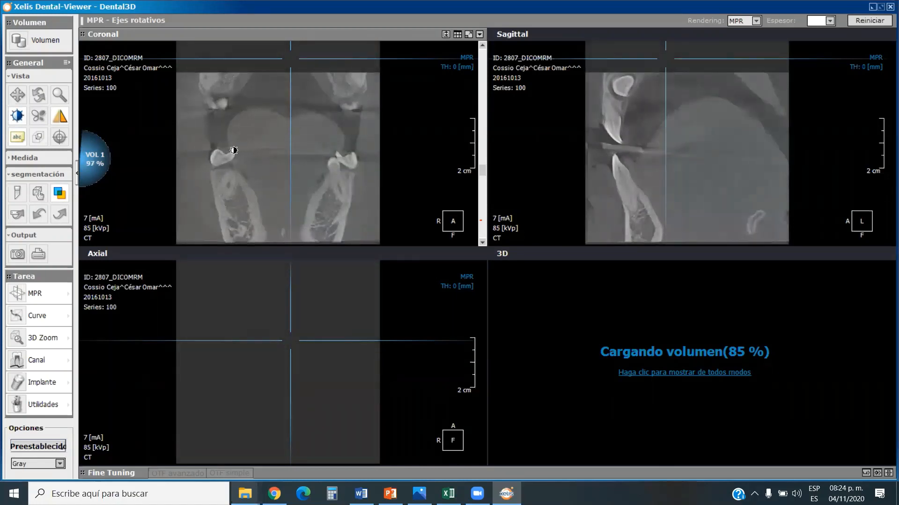
pyautogui.click(18, 116)
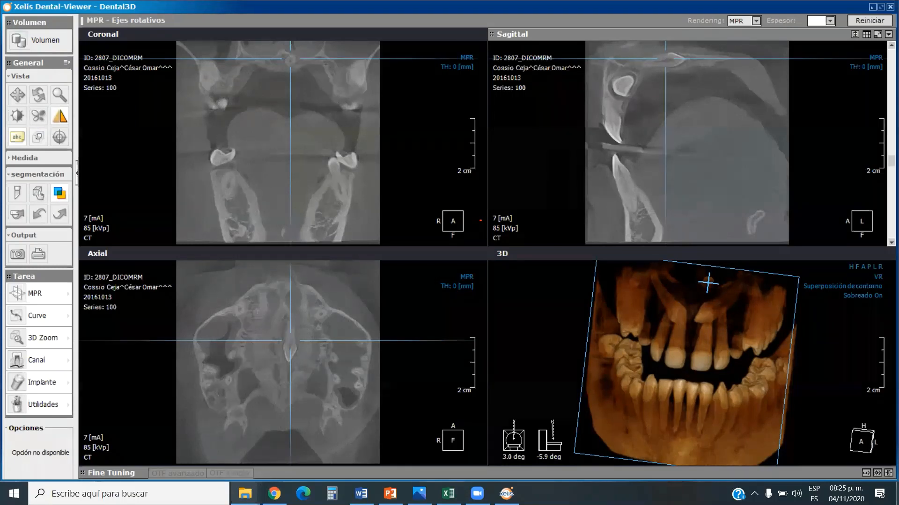
# Enlarge the 3D view of the teeth to fill the workspace.
pyautogui.click(871, 253)
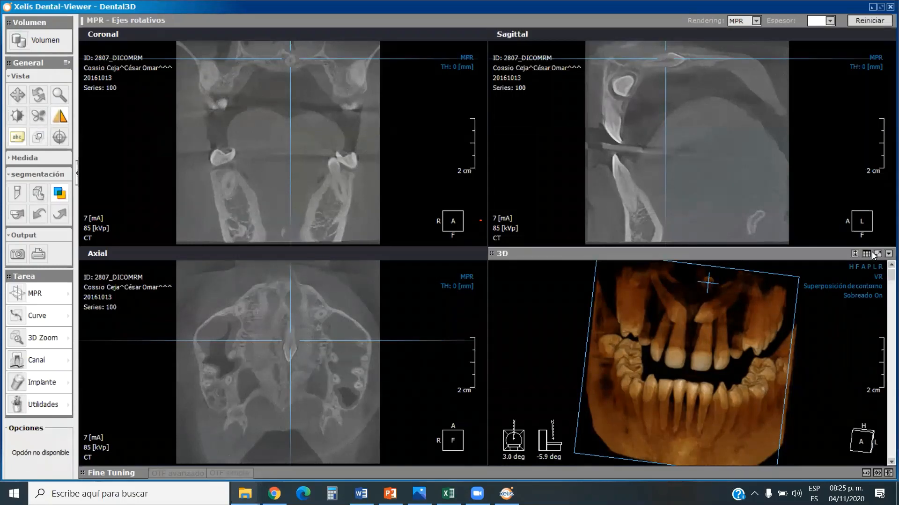
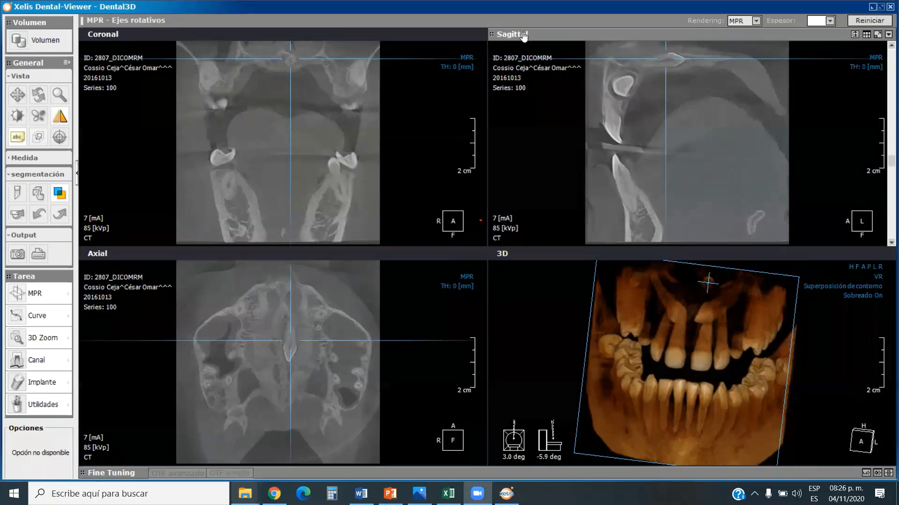
# Restore the 3D view to its frontal orientation and examine the axial slices between the palate and the two retained upper anterior teeth.
pyautogui.click(863, 267)
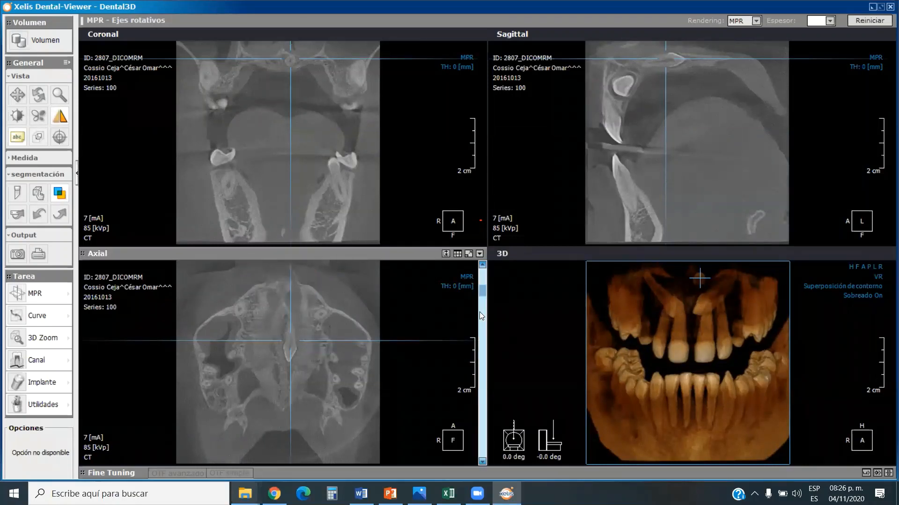
pyautogui.moveTo(485, 290); pyautogui.dragTo(466, 315)
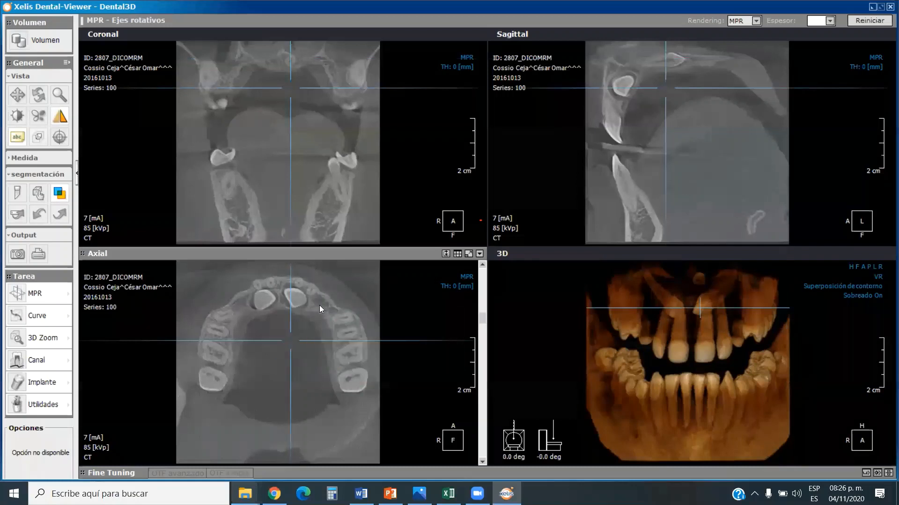
pyautogui.moveTo(482, 320); pyautogui.dragTo(490, 291)
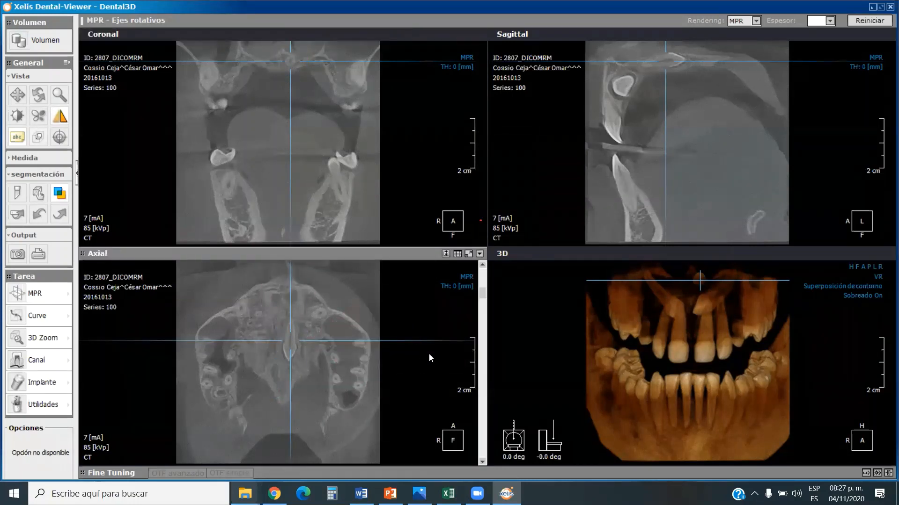
pyautogui.moveTo(483, 293); pyautogui.dragTo(485, 316)
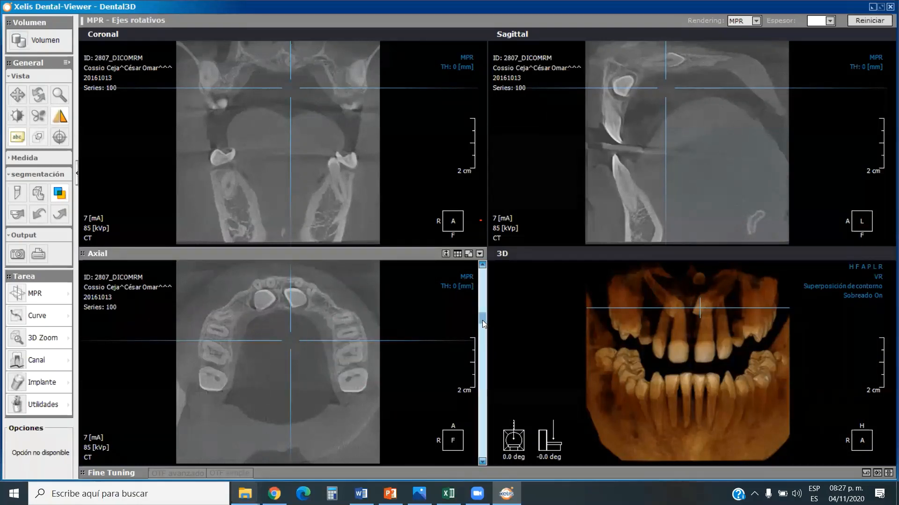
pyautogui.moveTo(482, 320)
pyautogui.mouseDown()
pyautogui.moveTo(486, 328)
pyautogui.moveTo(487, 320)
pyautogui.mouseUp()
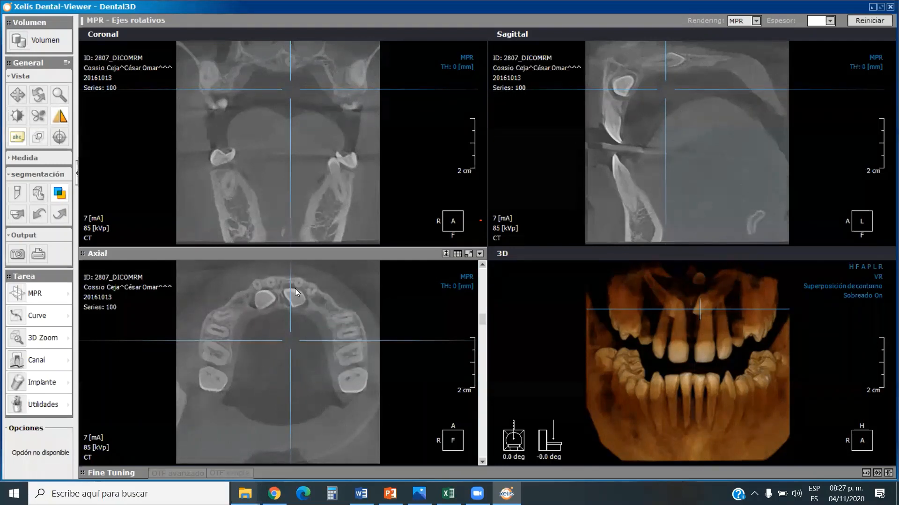
pyautogui.moveTo(483, 317)
pyautogui.mouseDown()
pyautogui.moveTo(490, 306)
pyautogui.moveTo(488, 320)
pyautogui.mouseUp()
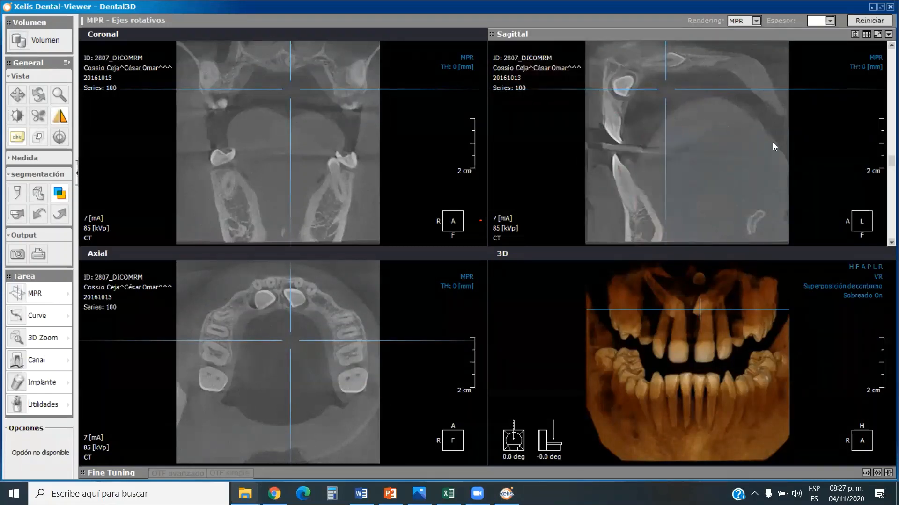
# Examine sagittal slices through the retained tooth on the patient's left and its relation to the neighbouring incisor root.
pyautogui.moveTo(888, 160); pyautogui.dragTo(884, 164)
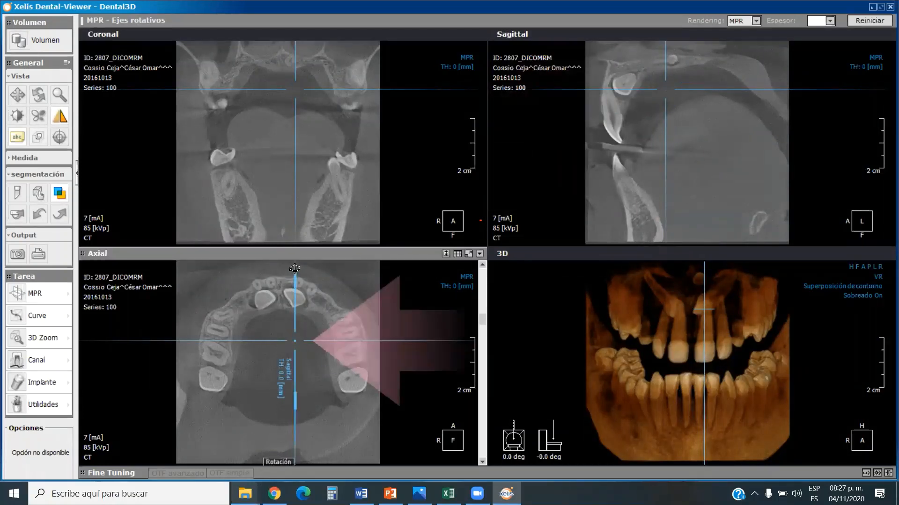
pyautogui.moveTo(295, 307); pyautogui.dragTo(291, 307)
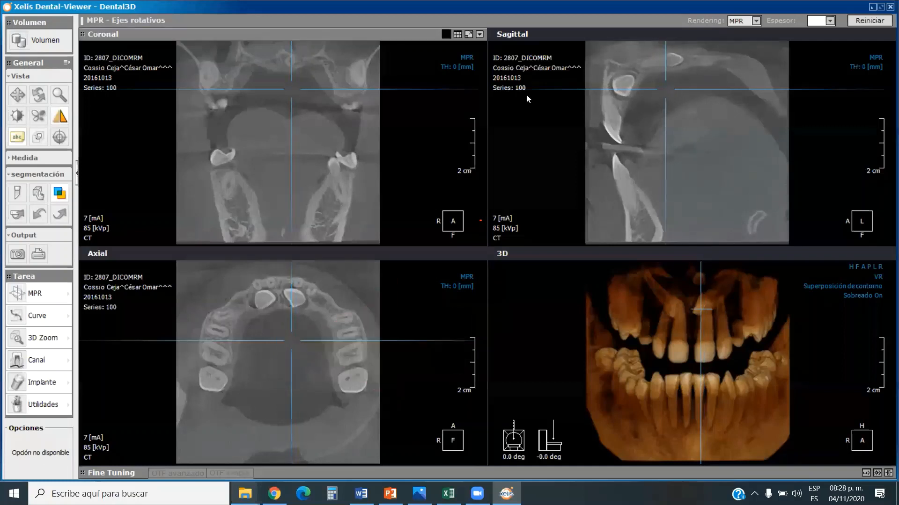
pyautogui.scroll(-4, 626, 134)
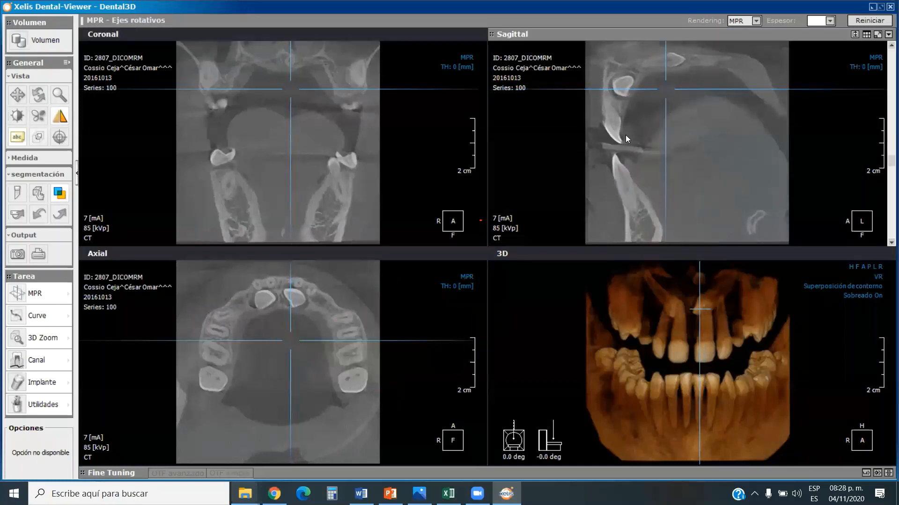
pyautogui.scroll(-4, 622, 129)
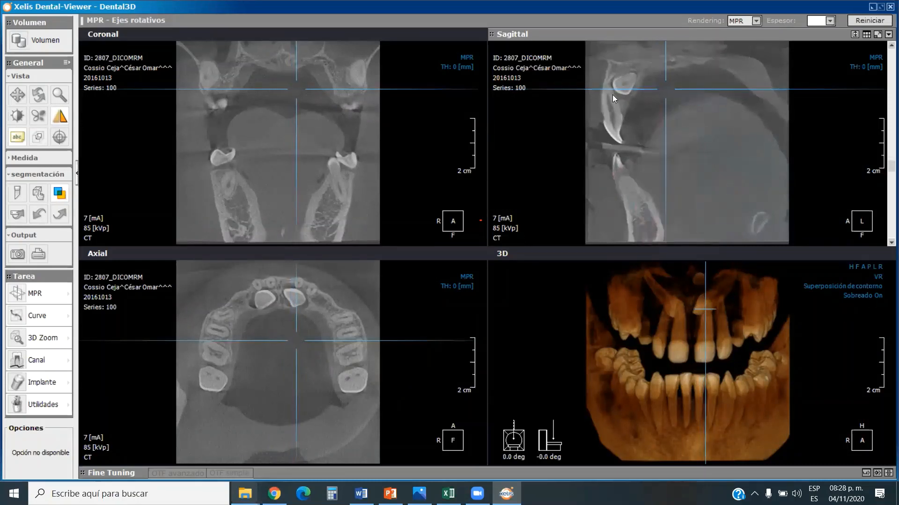
pyautogui.scroll(-5, 612, 94)
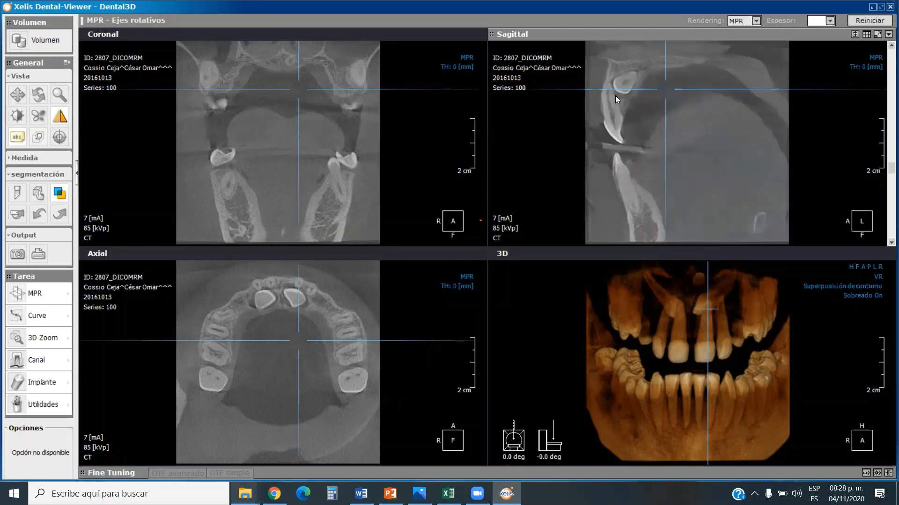
pyautogui.scroll(-2, 616, 97)
pyautogui.scroll(1, 615, 96)
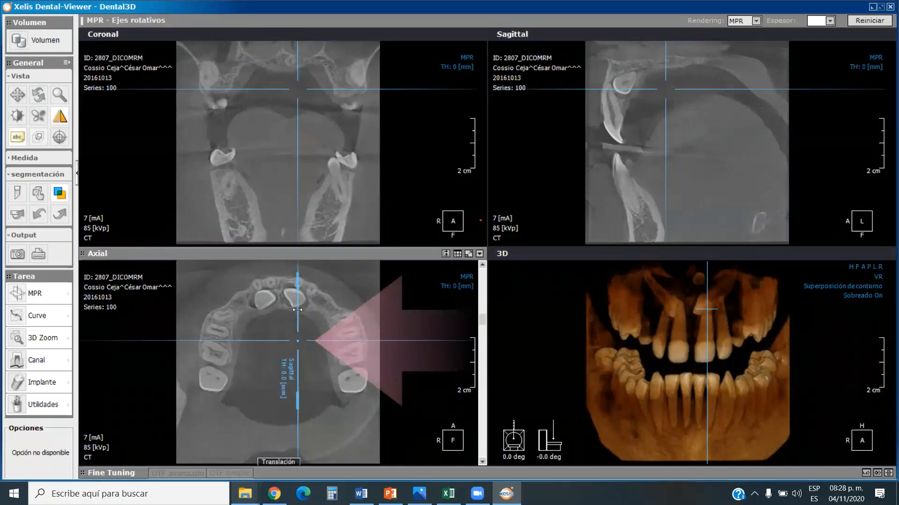
# Move the sagittal plane to the retained tooth on the patient's right, examine its slices, and return the plane to the midline.
pyautogui.moveTo(298, 310); pyautogui.dragTo(259, 309)
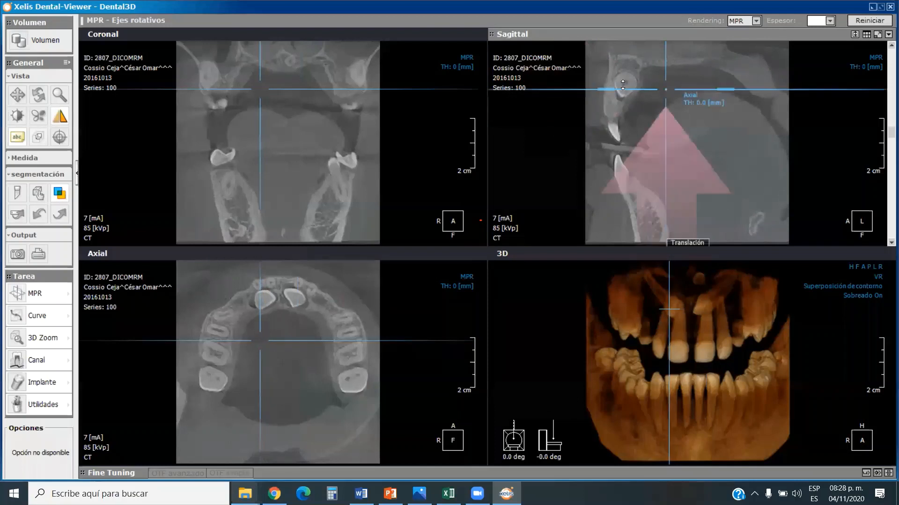
pyautogui.scroll(5, 623, 86)
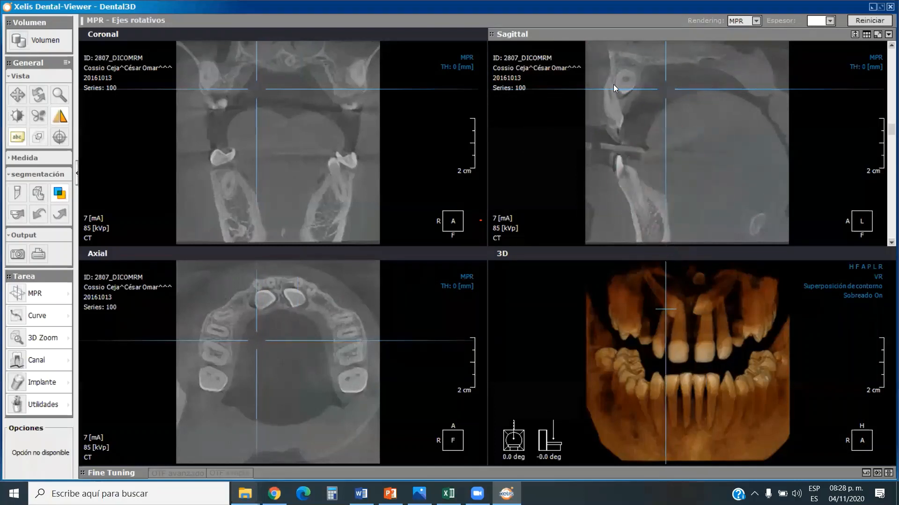
pyautogui.scroll(-6, 616, 109)
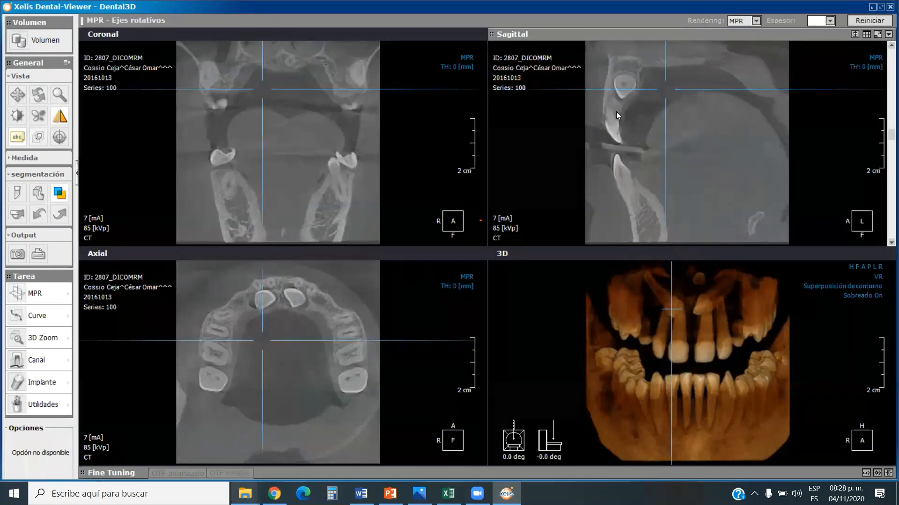
pyautogui.scroll(-5, 616, 111)
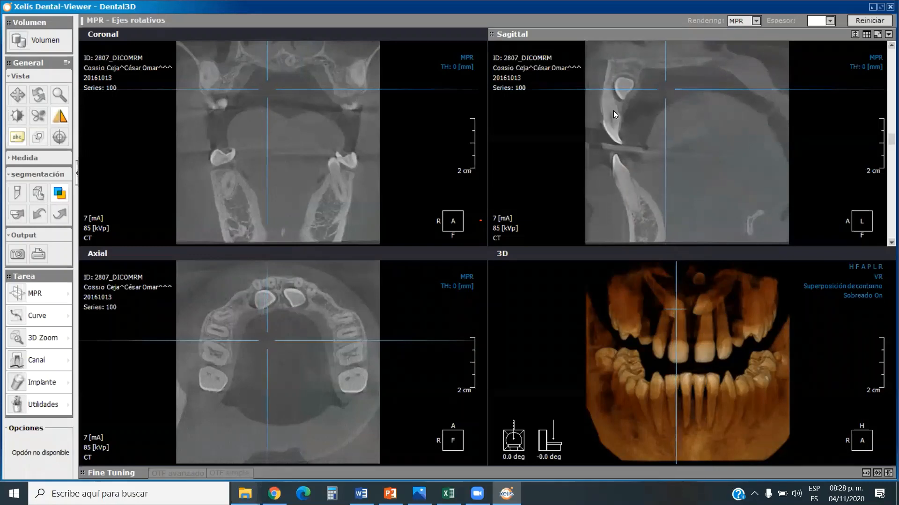
pyautogui.scroll(-3, 613, 111)
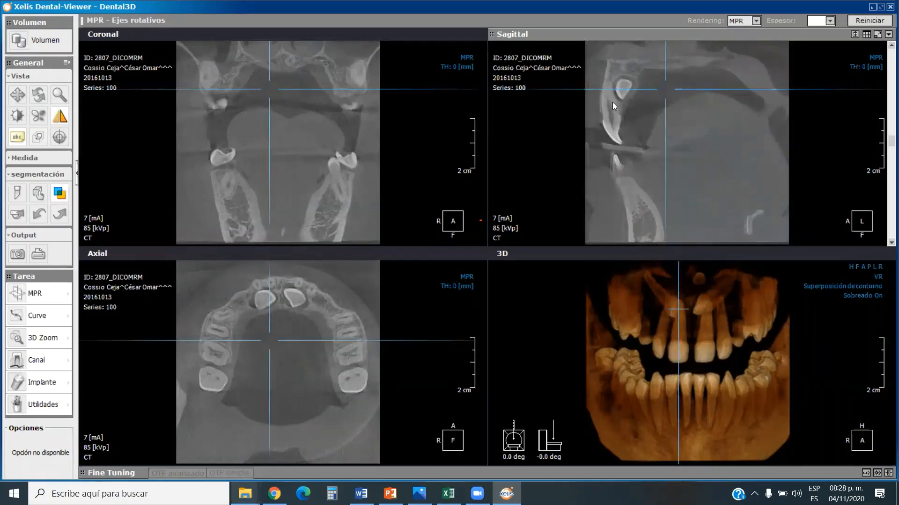
pyautogui.scroll(-3, 615, 101)
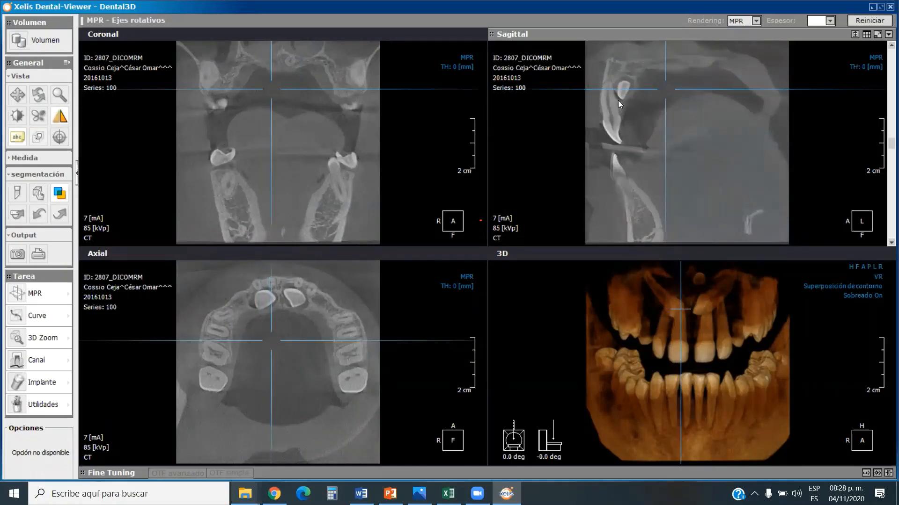
pyautogui.scroll(1, 618, 100)
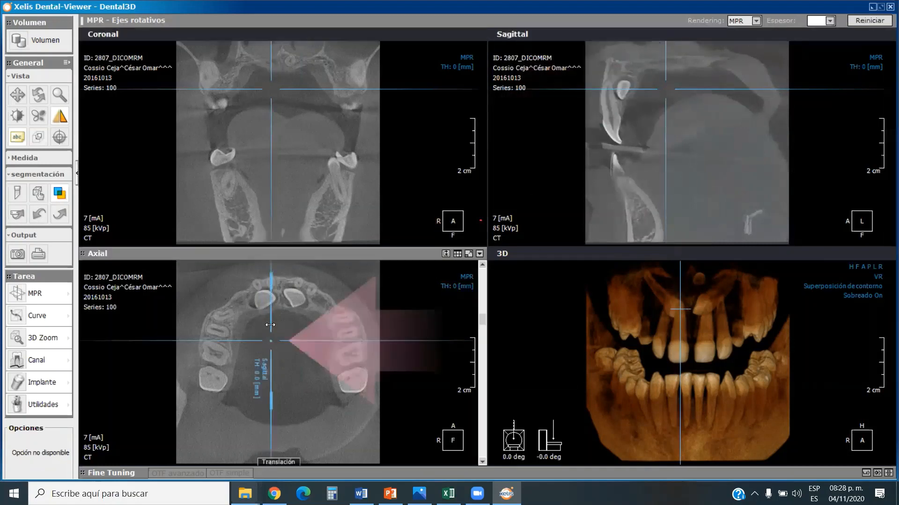
pyautogui.moveTo(270, 325); pyautogui.dragTo(291, 318)
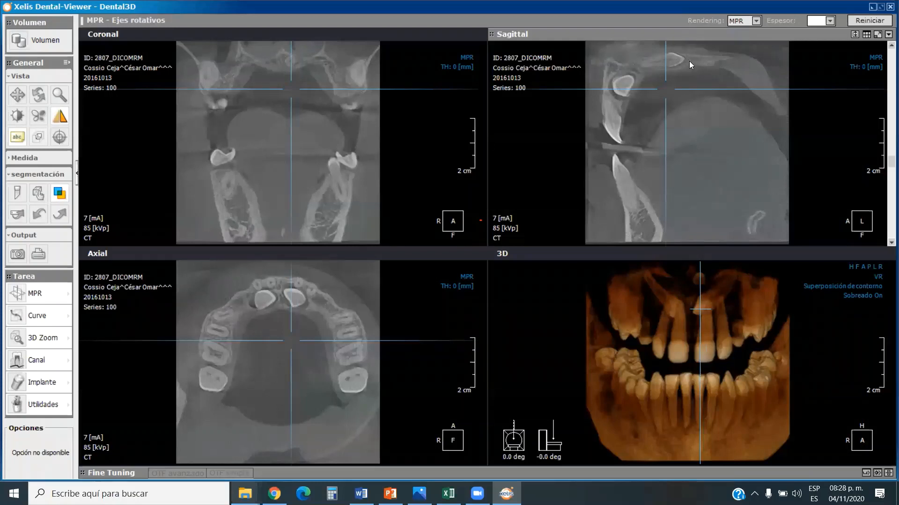
# Raise the axial plane to the small midline tooth high in the palate and examine it through successive coronal slices.
pyautogui.moveTo(299, 322)
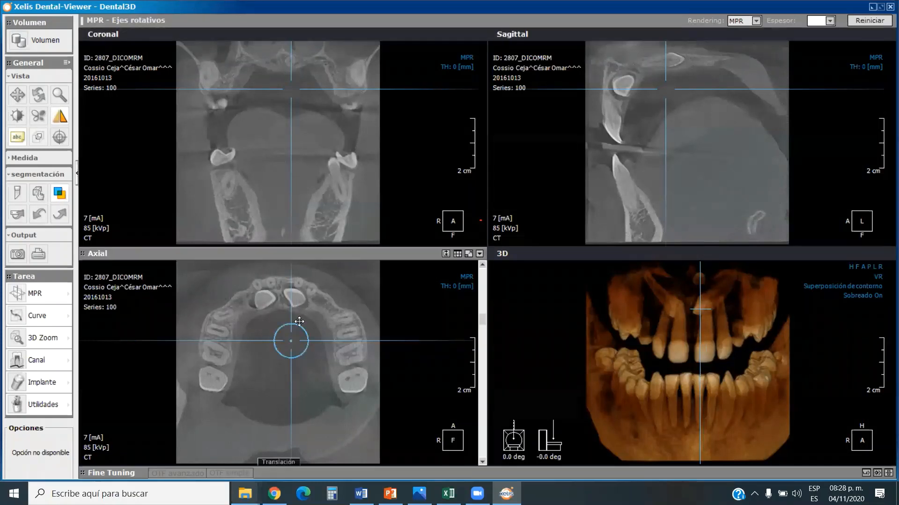
pyautogui.moveTo(312, 90); pyautogui.dragTo(310, 72)
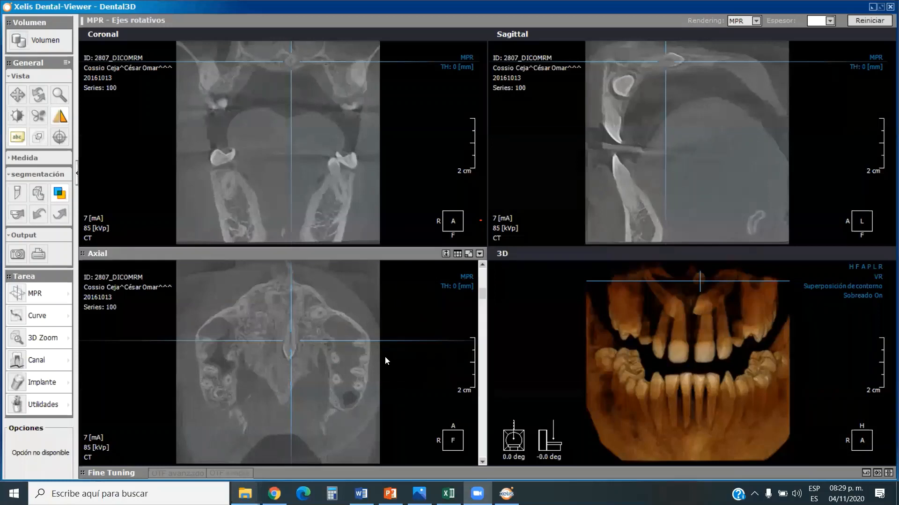
pyautogui.click(322, 364)
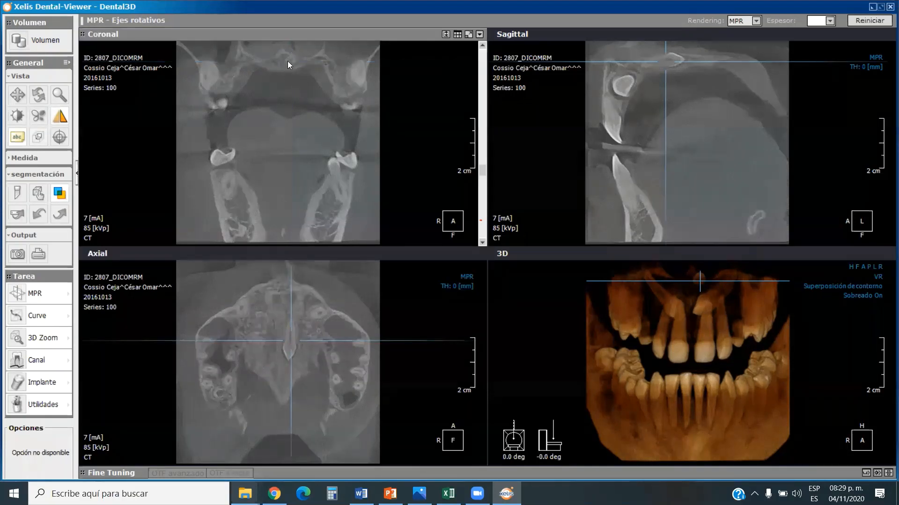
pyautogui.scroll(-5, 288, 63)
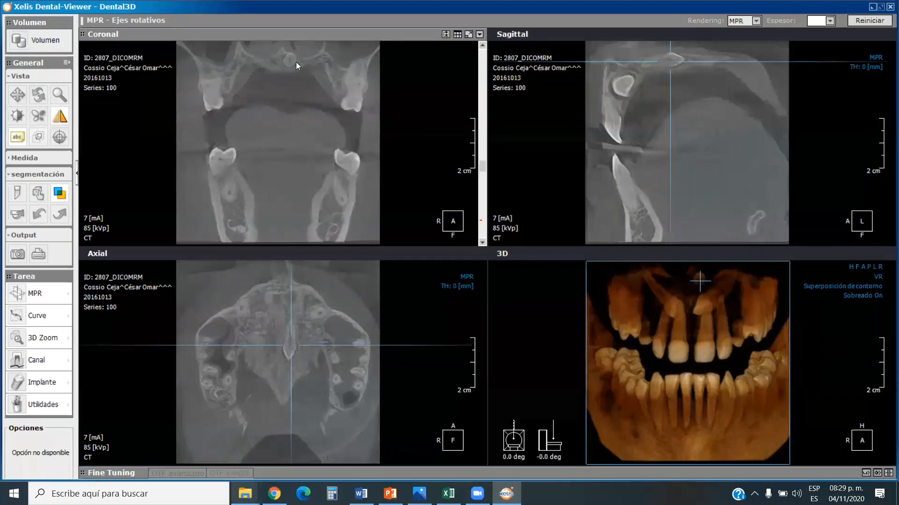
pyautogui.scroll(-5, 295, 63)
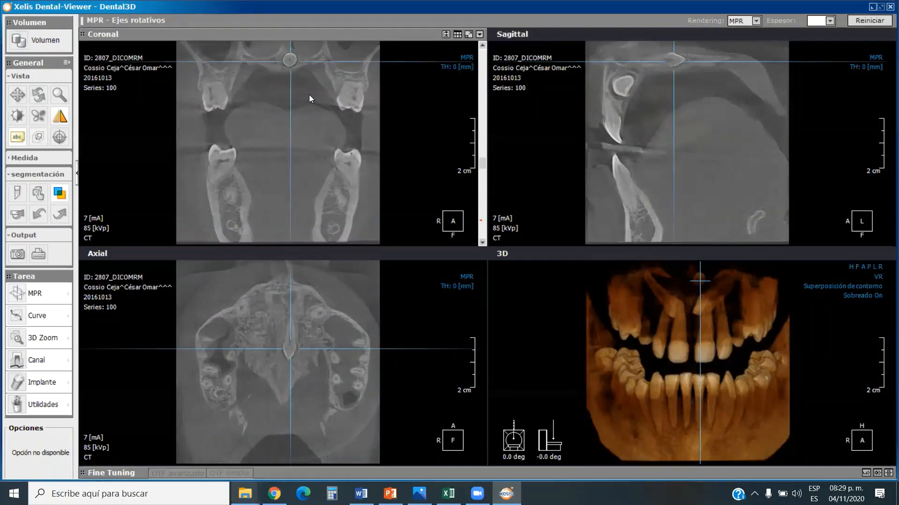
# Bring the coronal plane forward to the anterior teeth and examine both retained upper teeth slice by slice.
pyautogui.moveTo(483, 164); pyautogui.dragTo(473, 216)
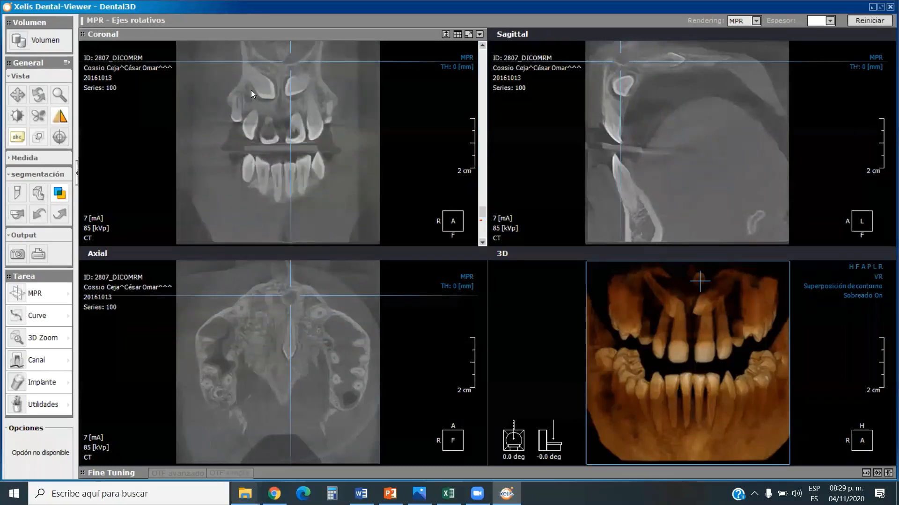
pyautogui.scroll(2, 301, 86)
pyautogui.scroll(3, 300, 94)
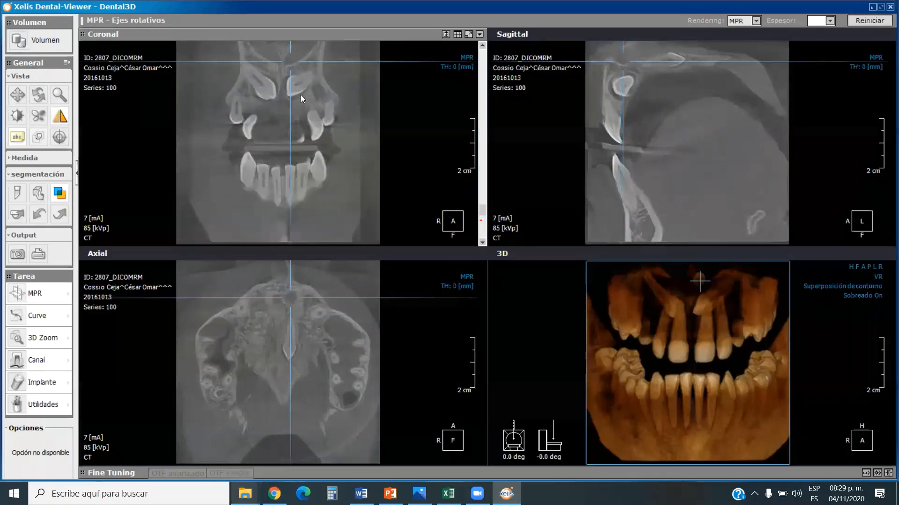
pyautogui.scroll(3, 311, 111)
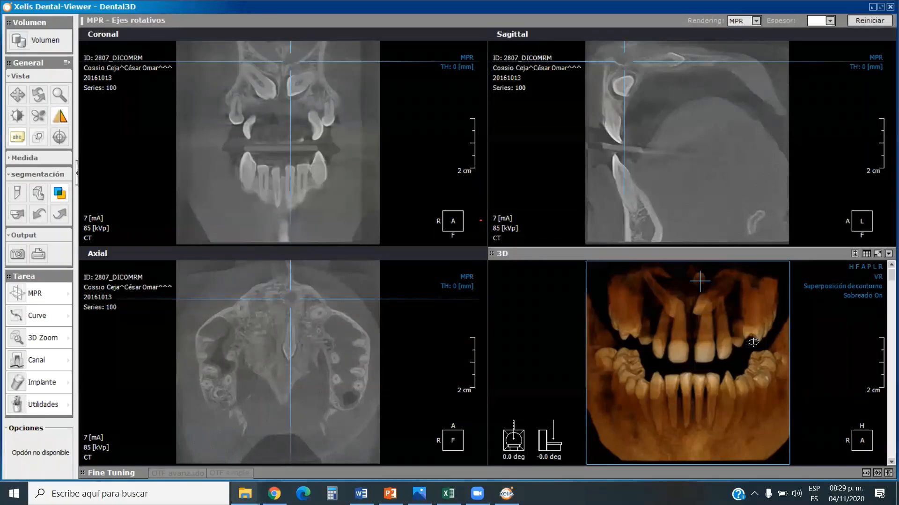
# Rotate the 3D model obliquely and sculpt out one upper central incisor as a new object with a closed polygon mask.
pyautogui.moveTo(753, 343); pyautogui.dragTo(721, 357)
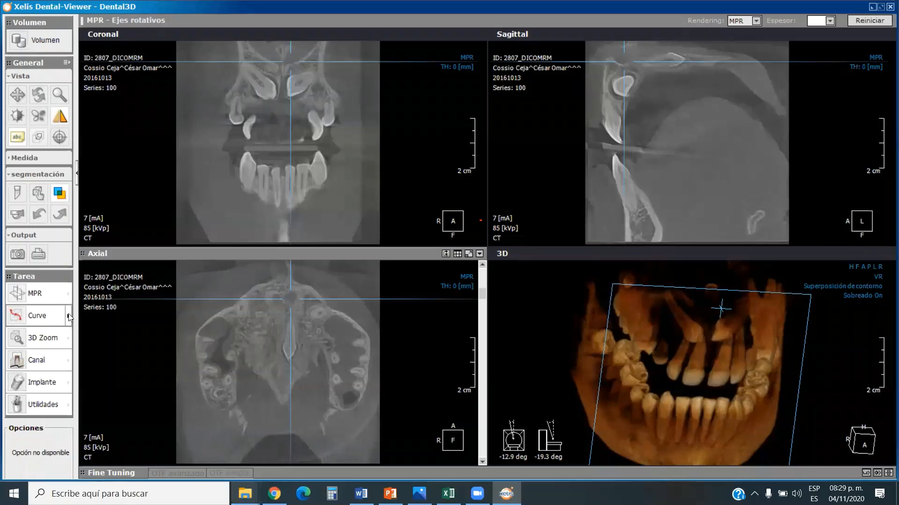
pyautogui.click(16, 195)
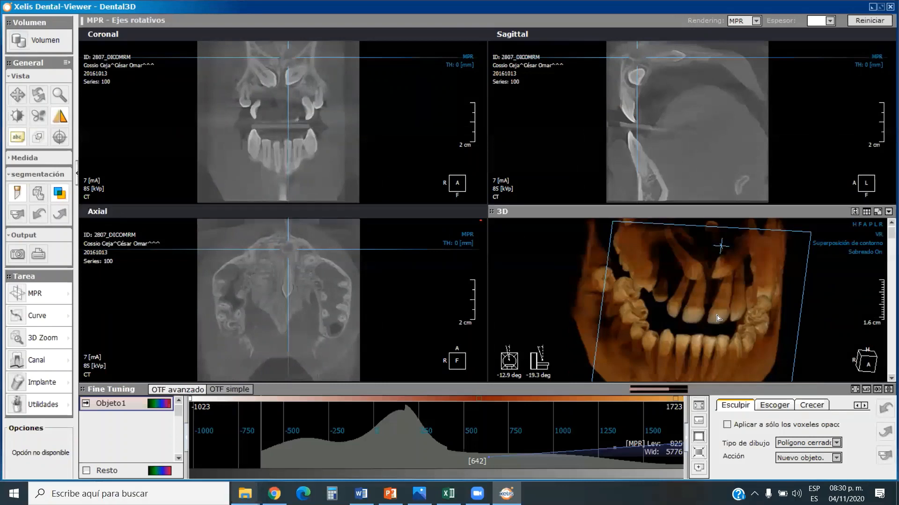
pyautogui.moveTo(707, 322)
pyautogui.mouseDown()
pyautogui.moveTo(731, 277)
pyautogui.moveTo(720, 327)
pyautogui.mouseUp()
pyautogui.click(722, 311)
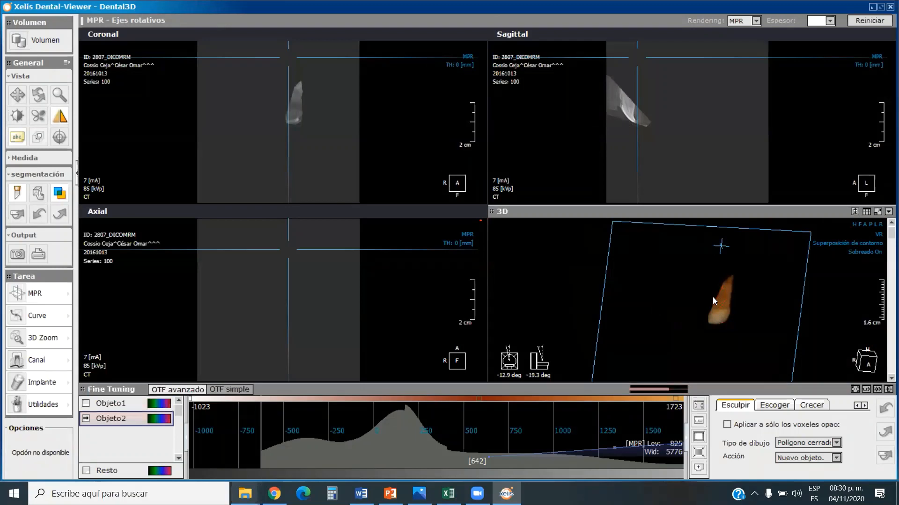
# Rename the sculpted tooth object as Incisivo.
pyautogui.rightClick(142, 419)
pyautogui.click(180, 439)
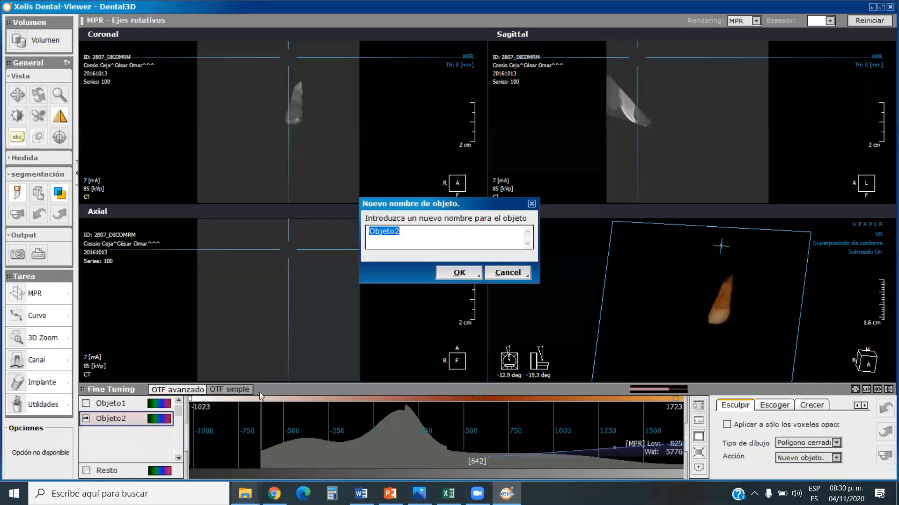
pyautogui.click(493, 231)
pyautogui.write('Incisivo')
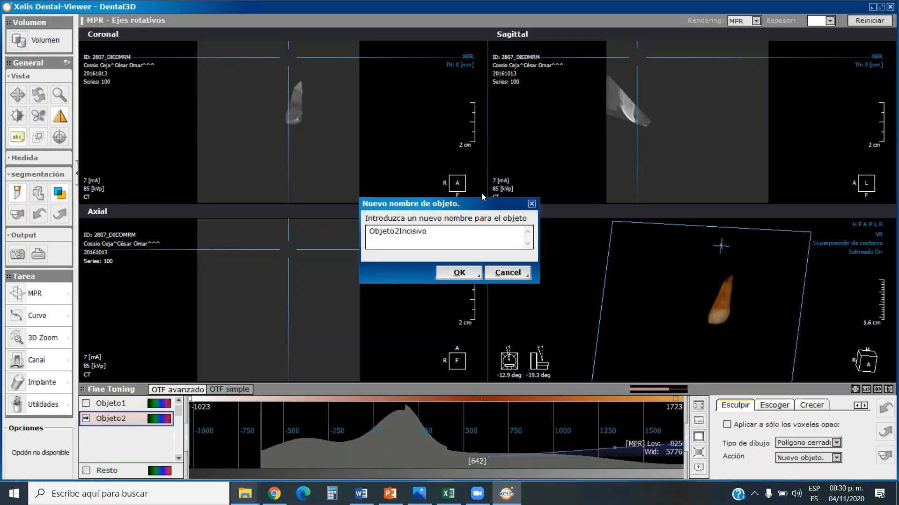
pyautogui.doubleClick(451, 240)
pyautogui.press('BackSpace')
pyautogui.write('Incisivo')
pyautogui.click(459, 273)
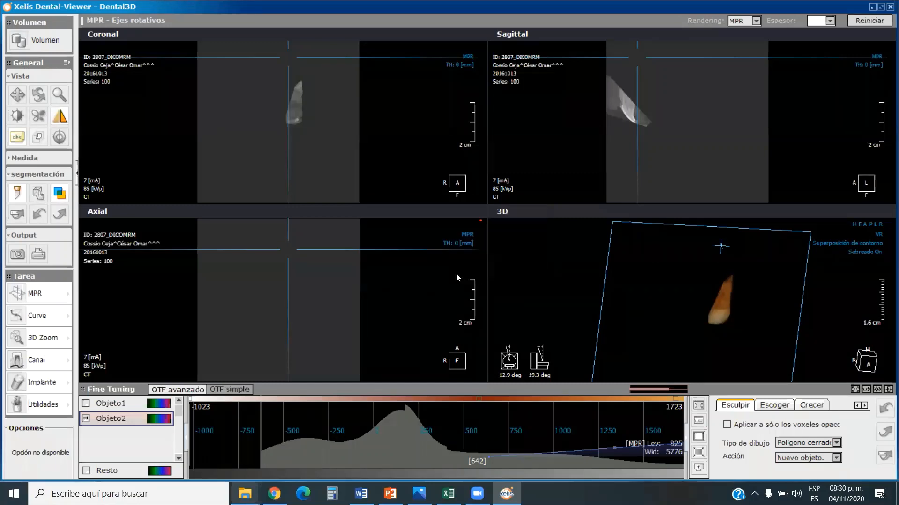
# Tint the Incisivo object with green tones and show Objeto1 together with it.
pyautogui.rightClick(163, 418)
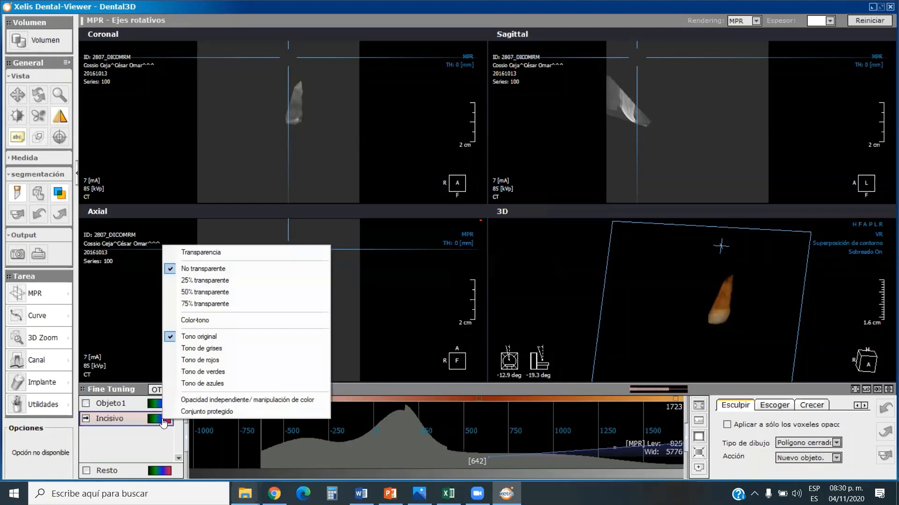
pyautogui.click(203, 372)
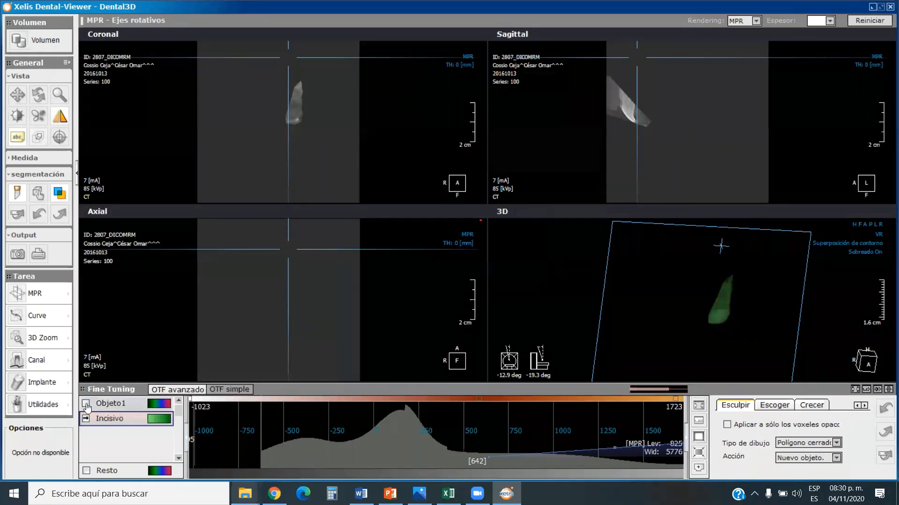
pyautogui.click(86, 404)
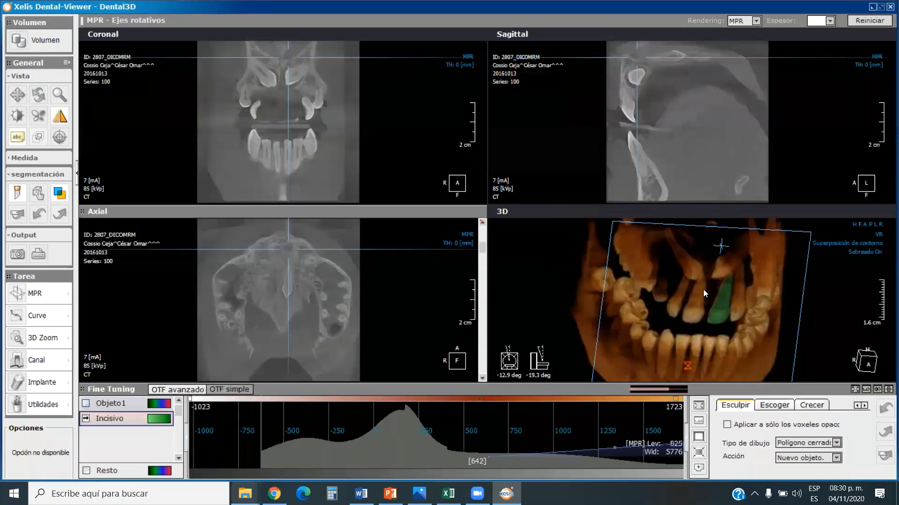
# Lower the 3D opacity threshold to 434 and sculpt out the retained canine above the green incisor as a new closed-polygon object.
pyautogui.moveTo(768, 315); pyautogui.dragTo(723, 308)
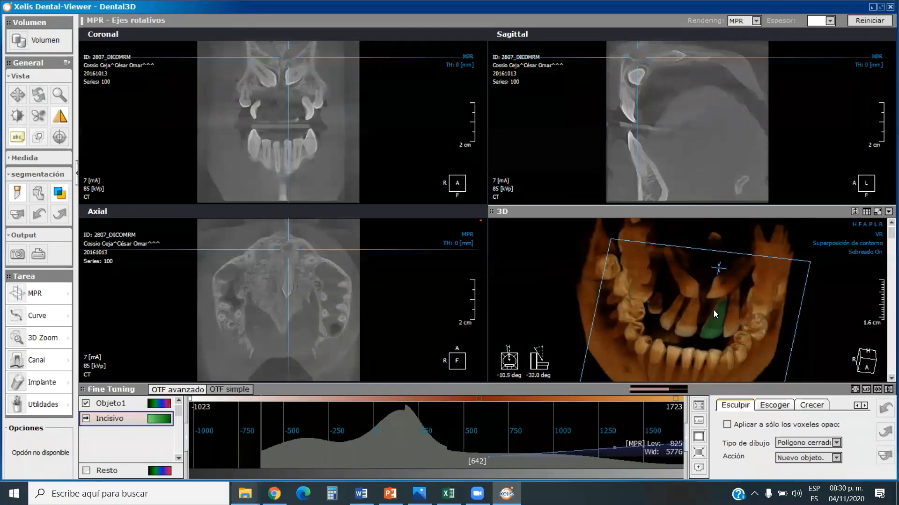
pyautogui.moveTo(727, 297); pyautogui.dragTo(723, 299)
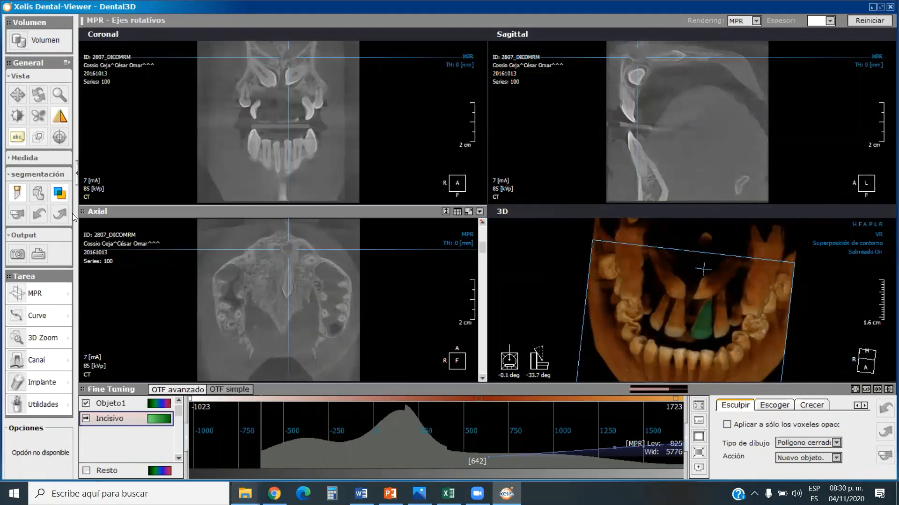
pyautogui.click(17, 116)
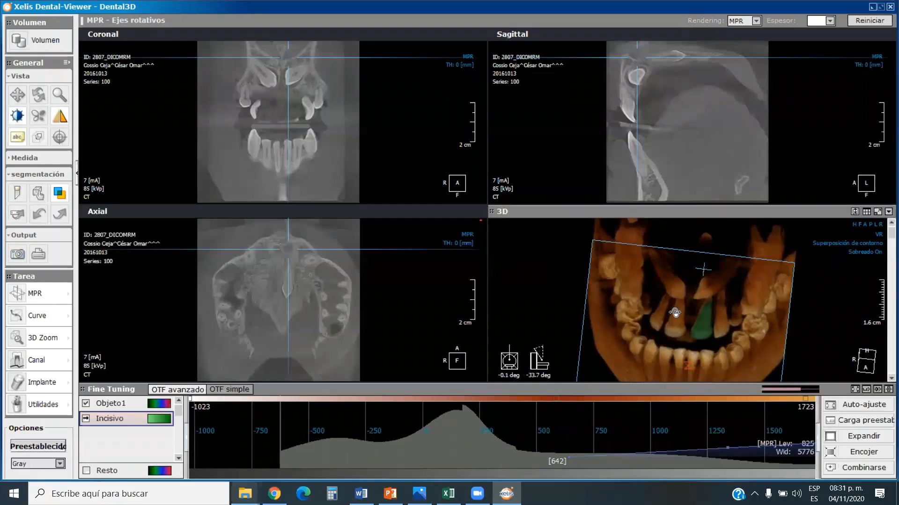
pyautogui.moveTo(661, 311)
pyautogui.mouseDown()
pyautogui.moveTo(683, 311)
pyautogui.moveTo(674, 312)
pyautogui.mouseUp()
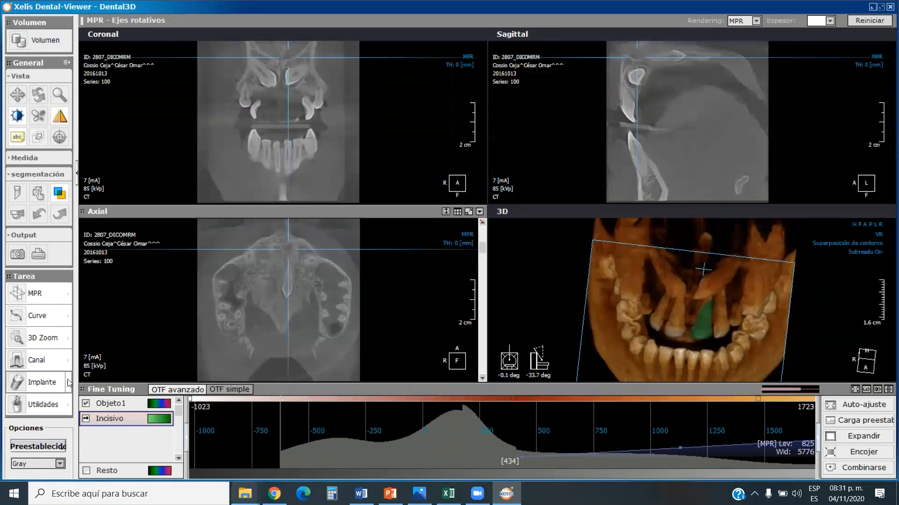
pyautogui.click(18, 193)
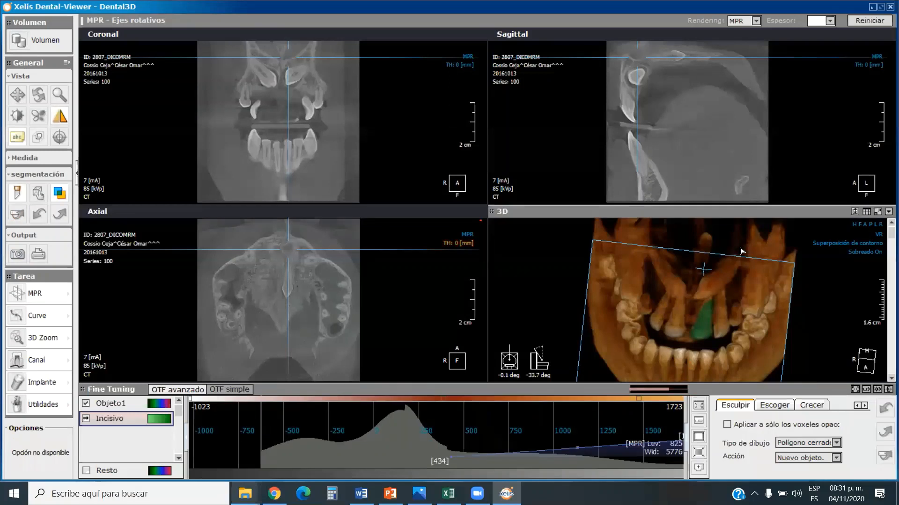
pyautogui.moveTo(702, 280)
pyautogui.mouseDown()
pyautogui.moveTo(700, 303)
pyautogui.moveTo(731, 284)
pyautogui.moveTo(739, 259)
pyautogui.moveTo(714, 277)
pyautogui.mouseUp()
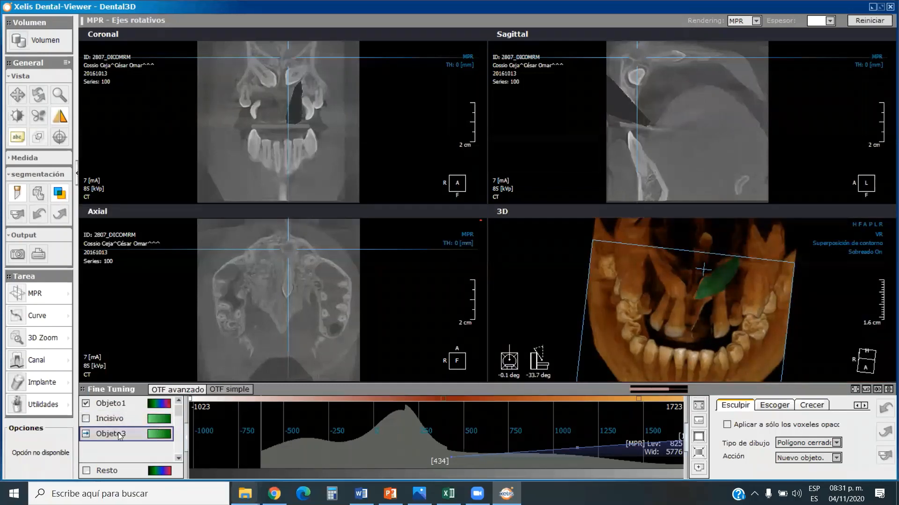
# Rename the newly sculpted canine object as Canino.
pyautogui.rightClick(151, 436)
pyautogui.click(186, 453)
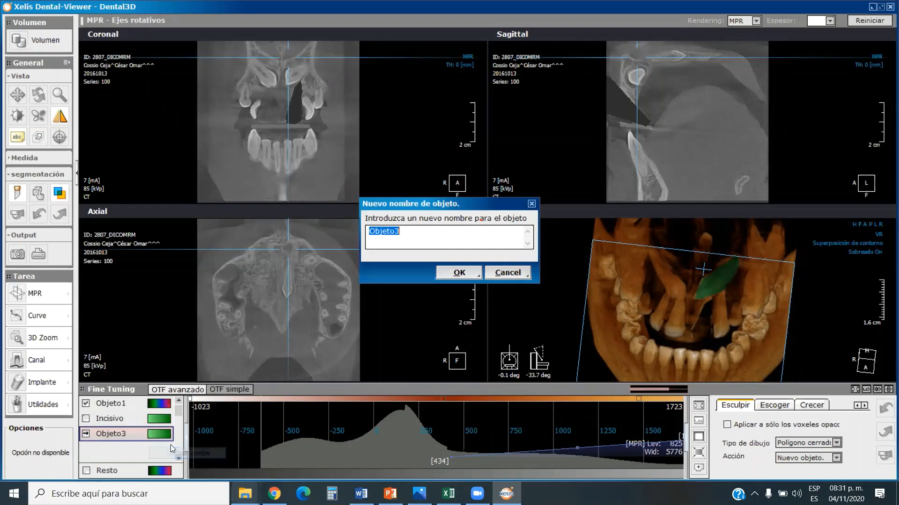
pyautogui.write('CAnino')
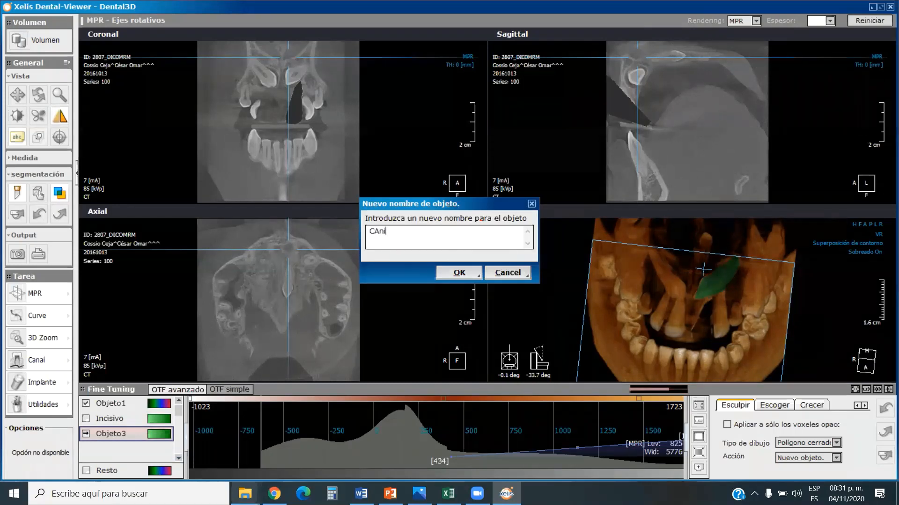
pyautogui.press('BackSpace')
pyautogui.press('BackSpace')
pyautogui.press('BackSpace')
pyautogui.press('BackSpace')
pyautogui.press('BackSpace')
pyautogui.write('anino')
pyautogui.click(459, 272)
# Tint the Canino object with blue tones and show the Incisivo object alongside it.
pyautogui.click(162, 435)
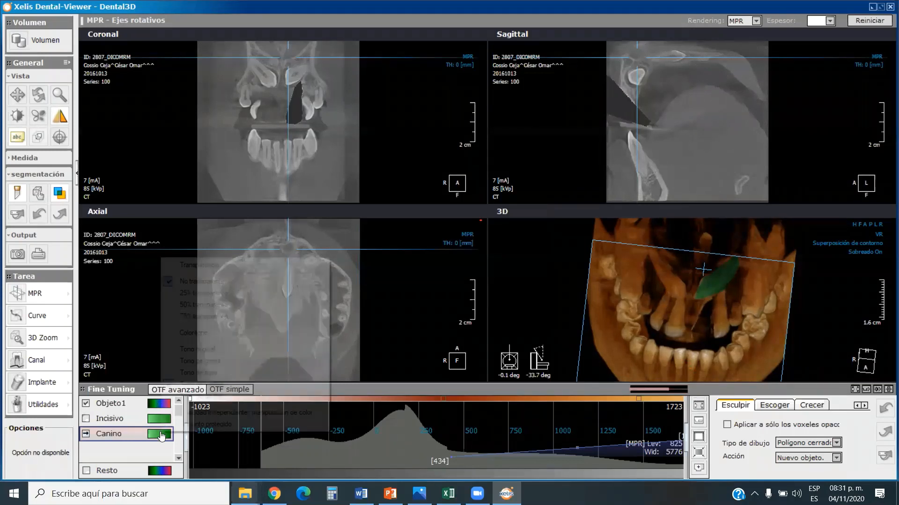
pyautogui.click(214, 398)
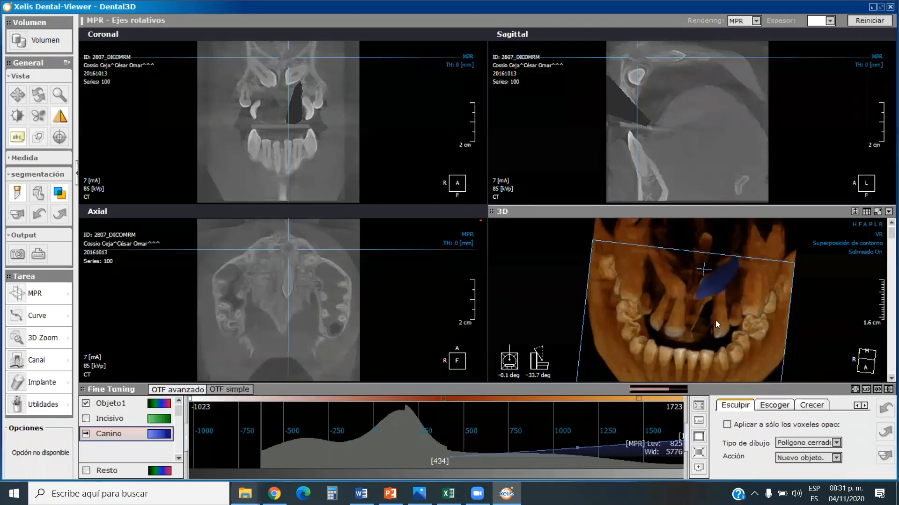
pyautogui.click(86, 419)
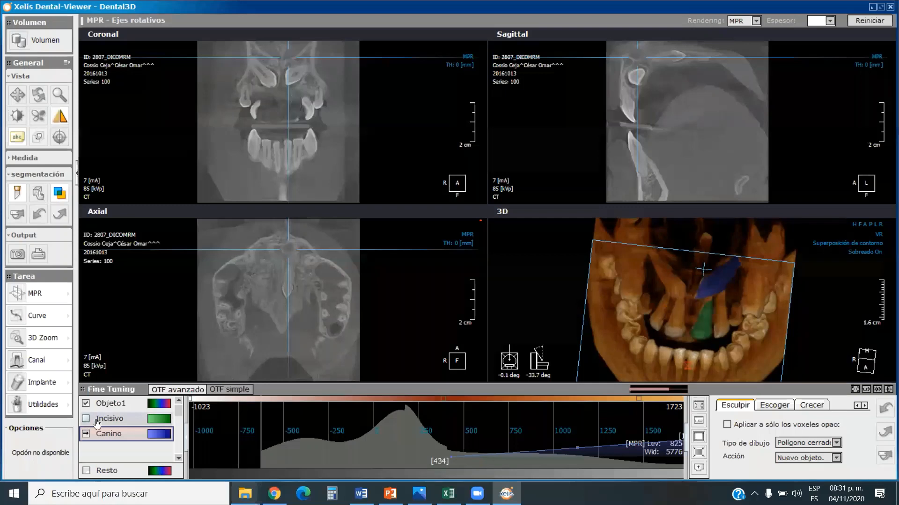
# Examine the two coloured teeth from the front and obliquely in the 3D model, and collapse the Fine Tuning area to enlarge the views.
pyautogui.moveTo(733, 357); pyautogui.dragTo(695, 267)
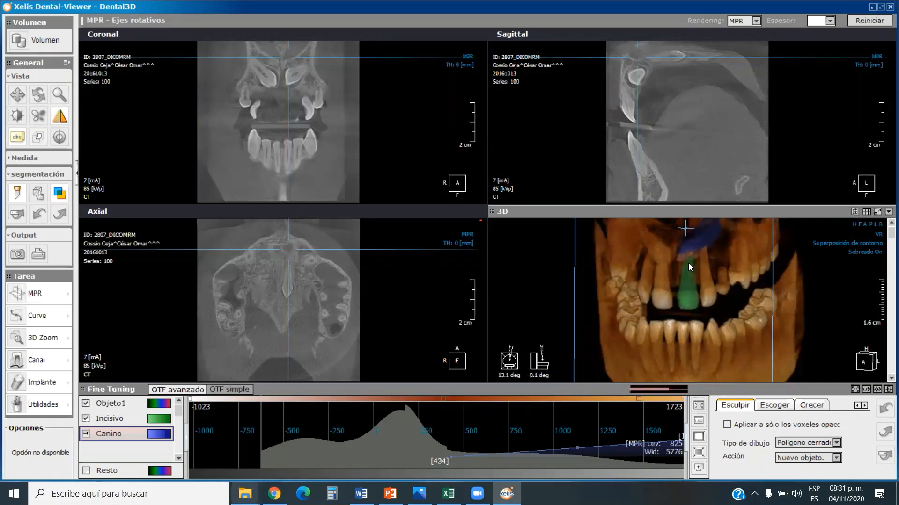
pyautogui.moveTo(702, 275)
pyautogui.mouseDown()
pyautogui.moveTo(707, 285)
pyautogui.moveTo(704, 253)
pyautogui.moveTo(706, 261)
pyautogui.mouseUp()
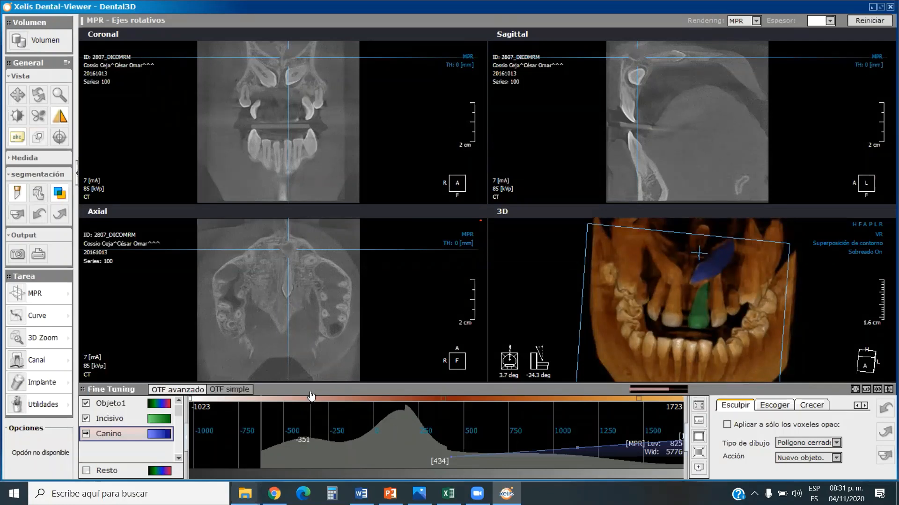
pyautogui.click(310, 391)
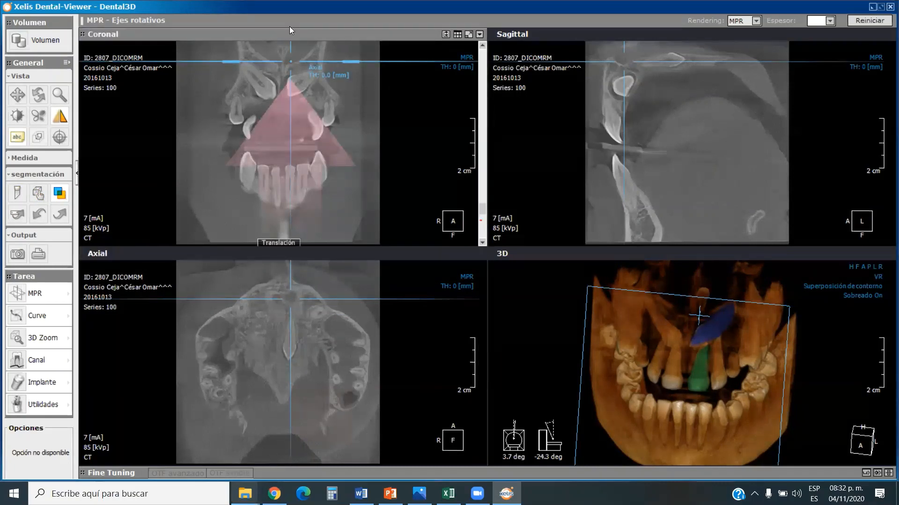
# Switch to PowerPoint and start the slide show of Maraton de visores cbct.pptx from the first slide.
pyautogui.moveTo(477, 489)
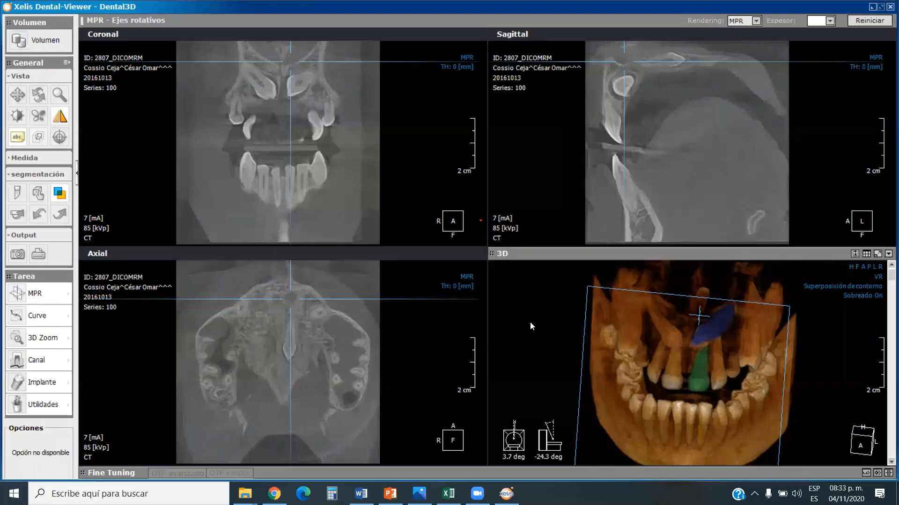
pyautogui.moveTo(477, 494)
pyautogui.moveTo(390, 494)
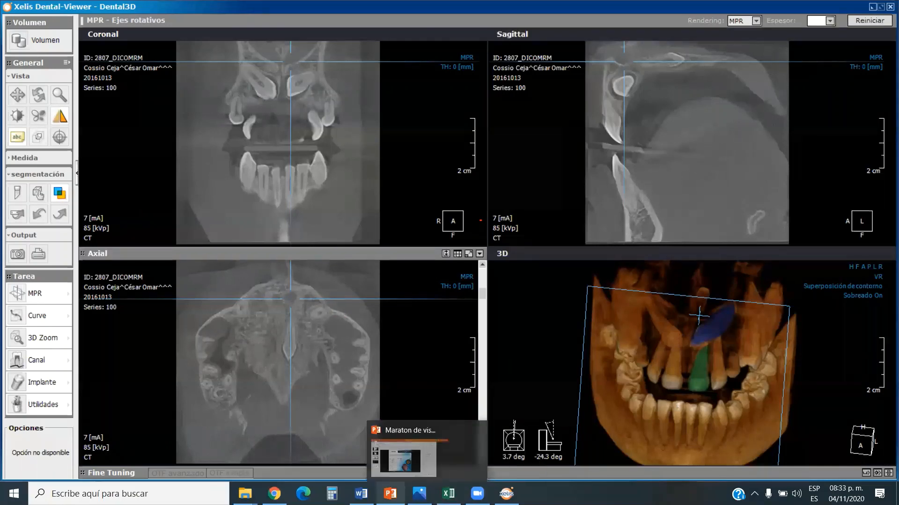
pyautogui.click(397, 440)
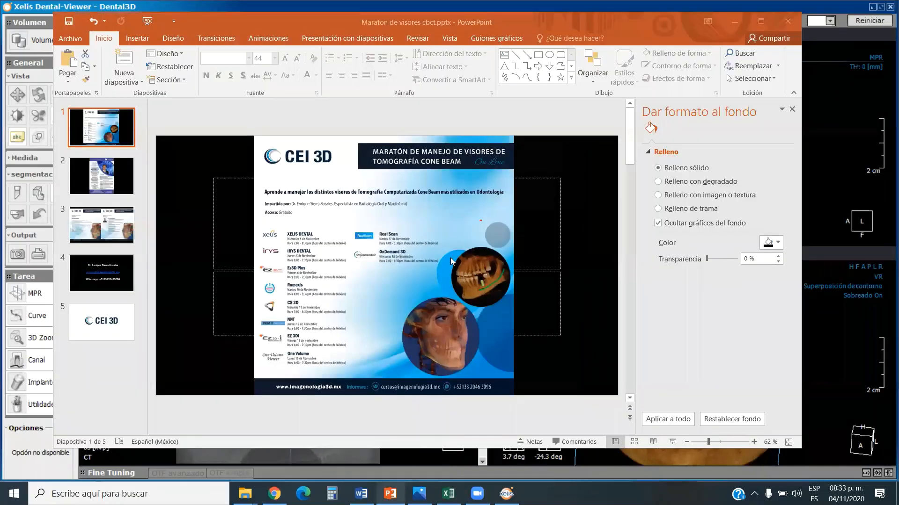
pyautogui.click(671, 442)
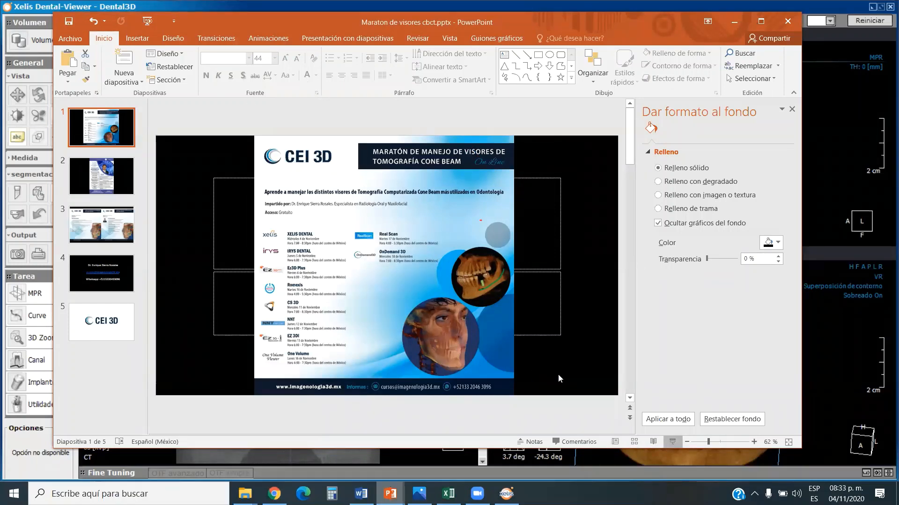
pyautogui.click(673, 443)
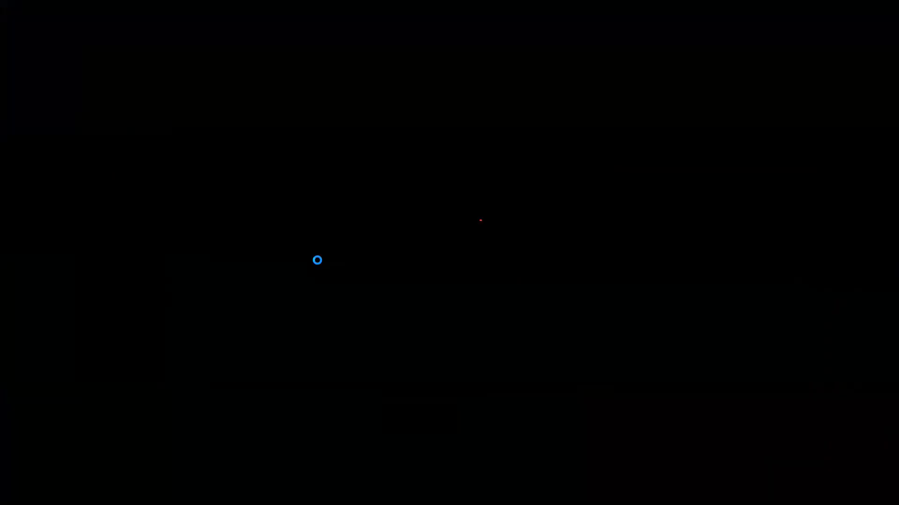